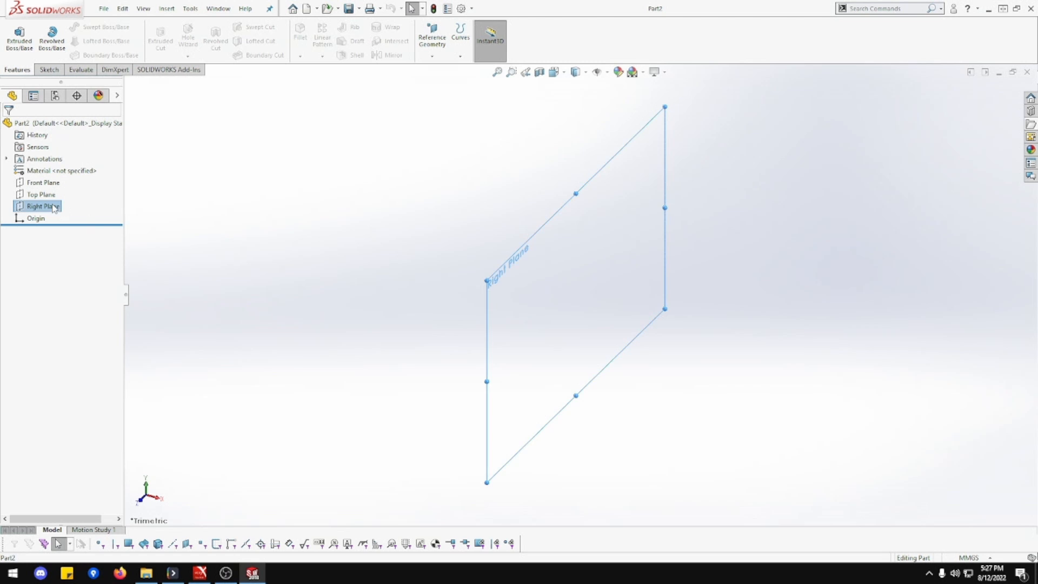
- Start a sketch on the Right Plane and draw a lower 180° arc centred on the origin with a radius of about 28 mm
right_click(54, 207)
left_click(62, 189)
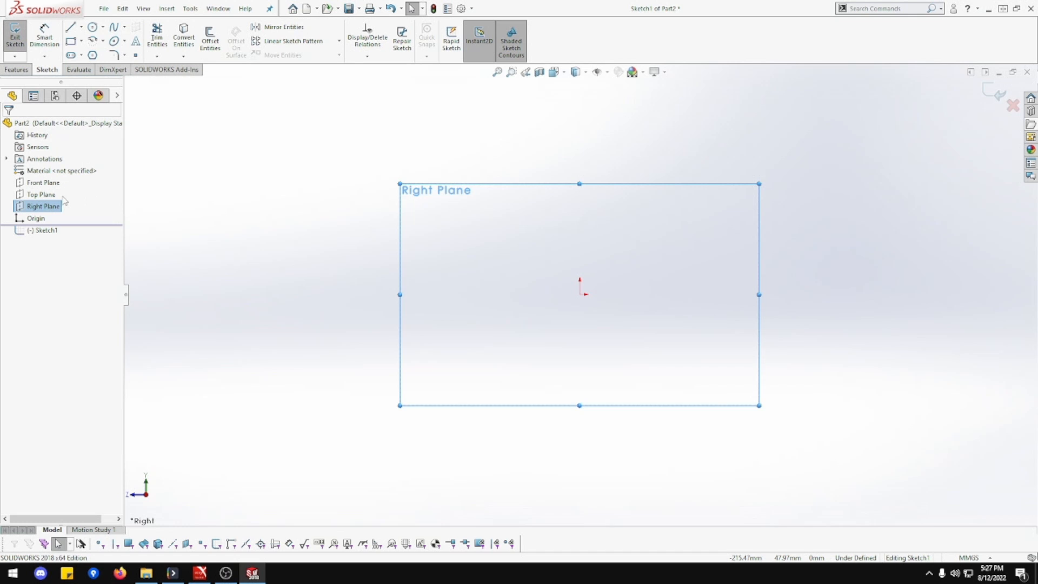
left_click(94, 41)
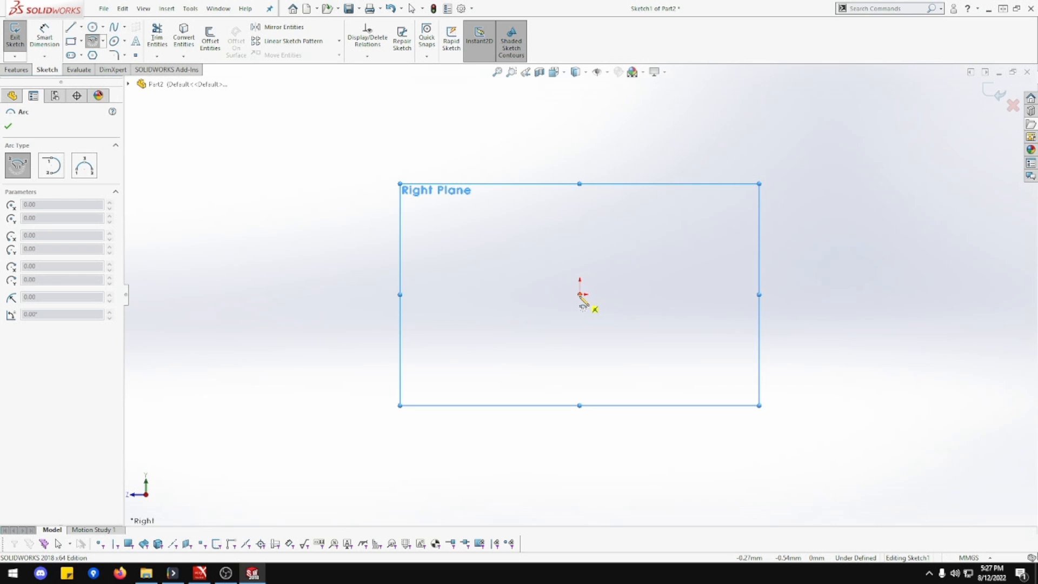
left_click(579, 295)
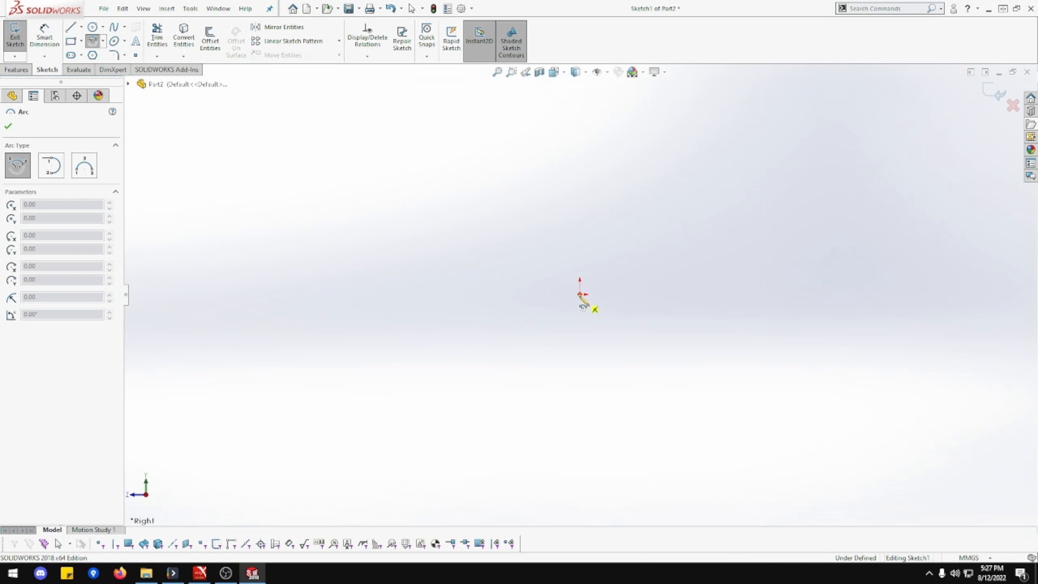
left_click(523, 294)
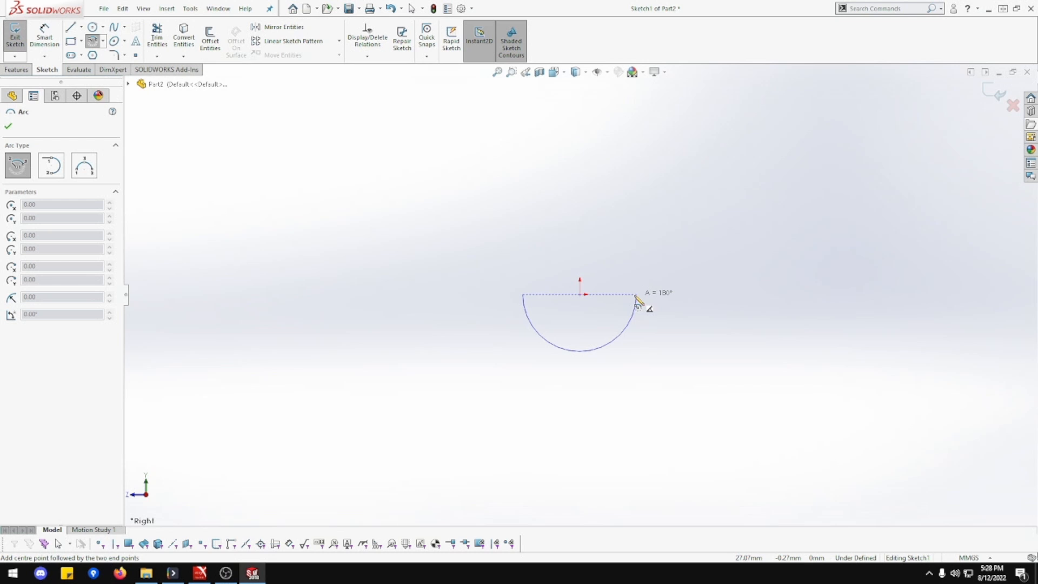
left_click(636, 295)
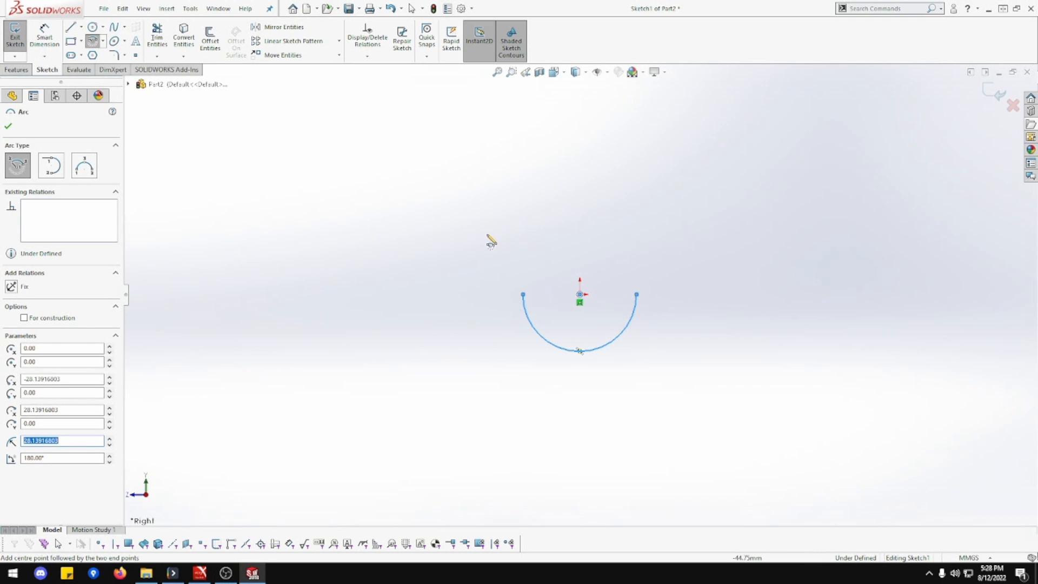
- Close the profile above the arc with two inward-slanting side lines joined by a horizontal top line about 33 mm long
left_click(71, 26)
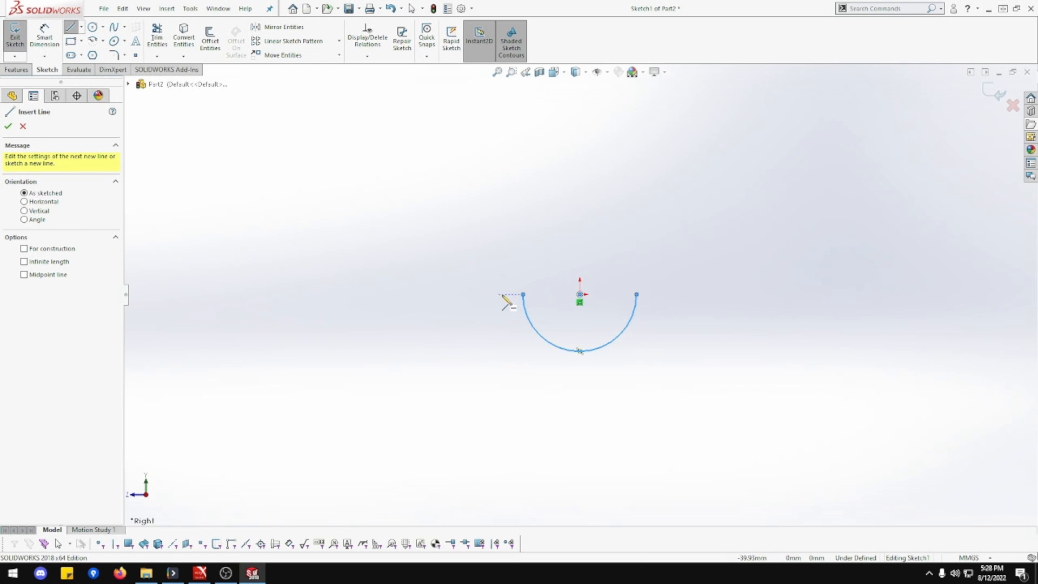
left_click(523, 294)
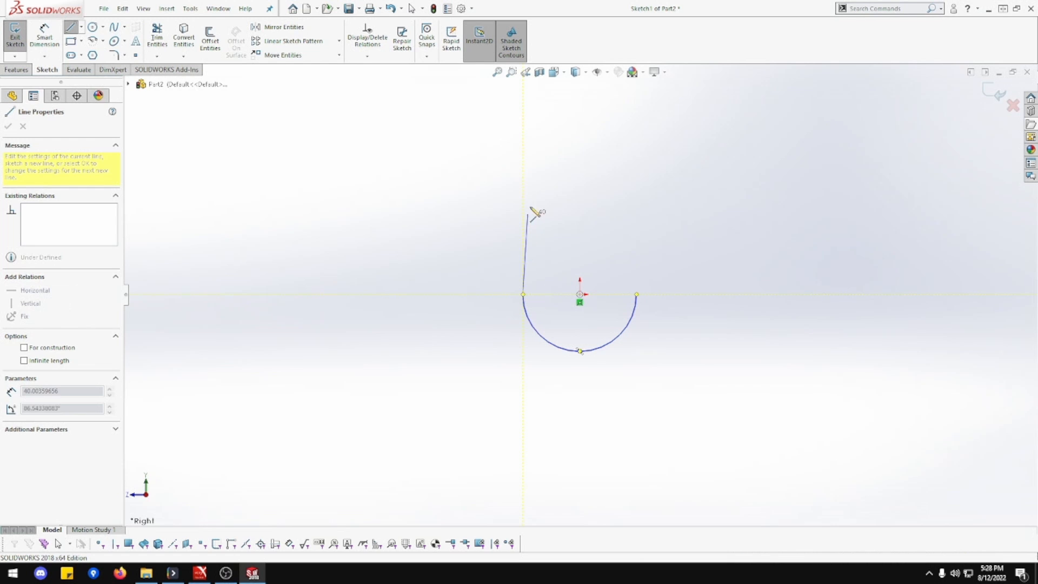
left_click(539, 110)
left_click(606, 109)
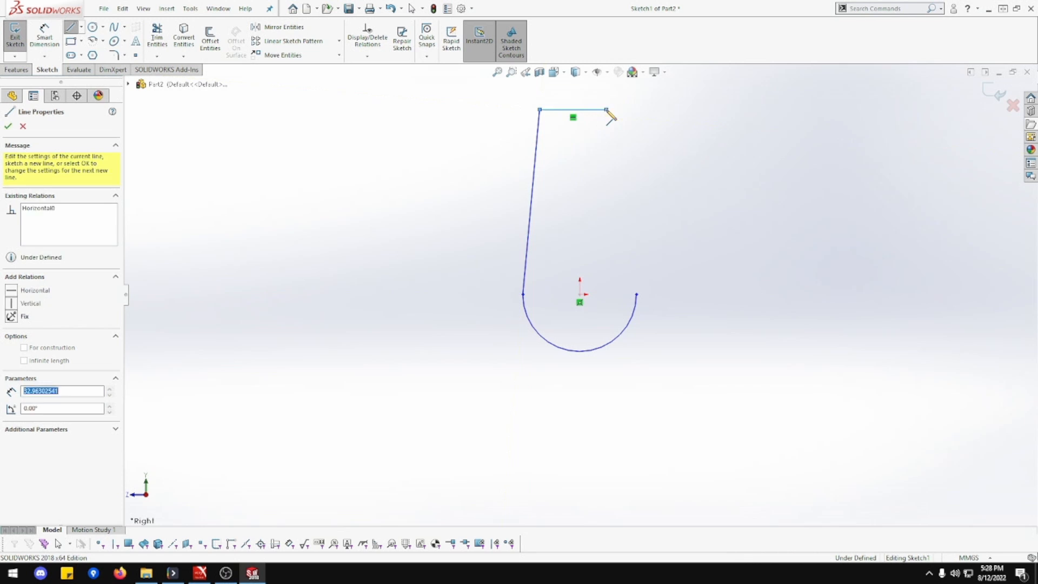
left_click(636, 295)
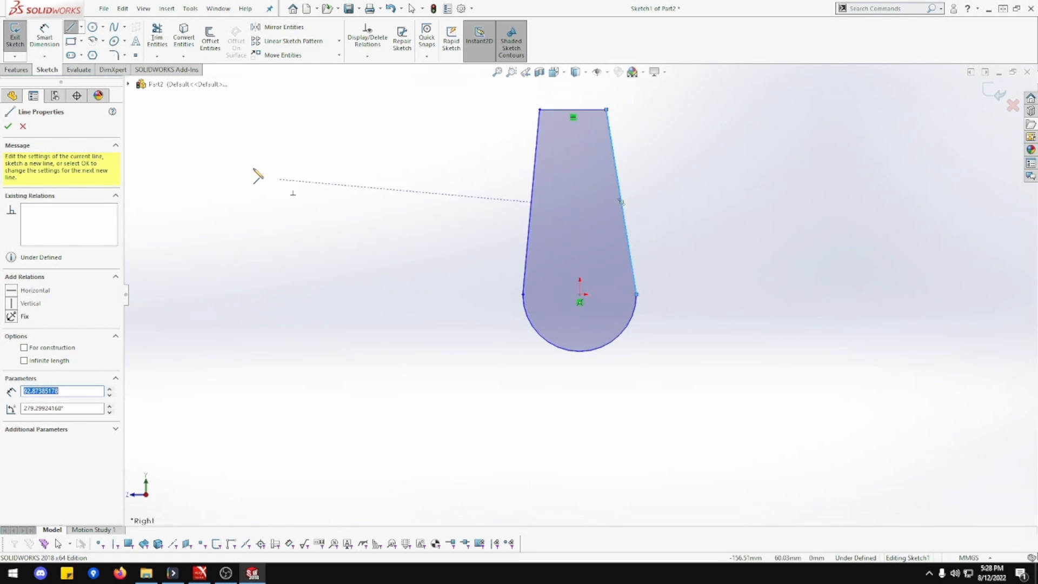
- Dimension the bottom arc with a radius of 22 mm
left_click(45, 37)
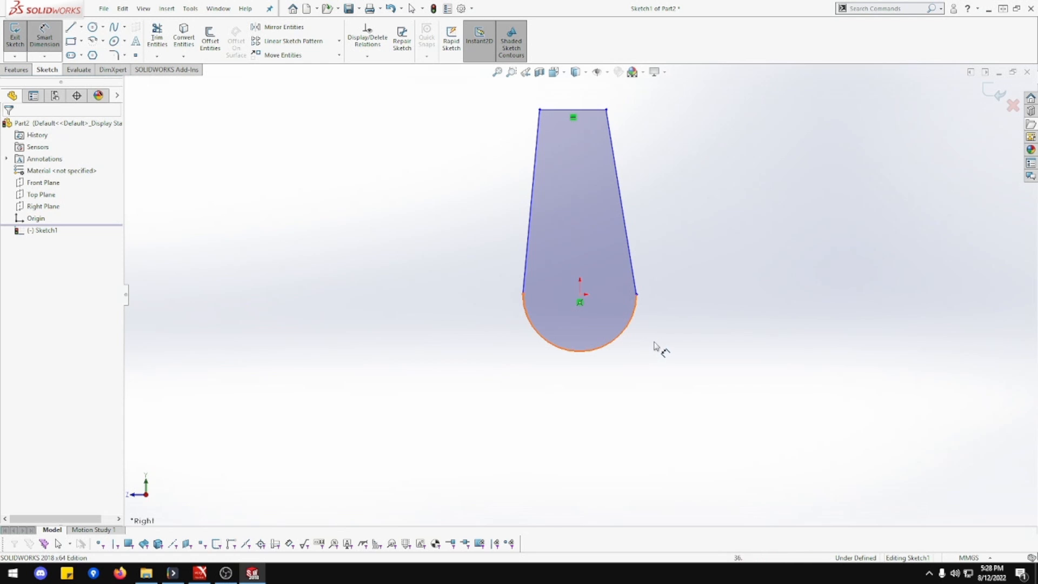
left_click(624, 330)
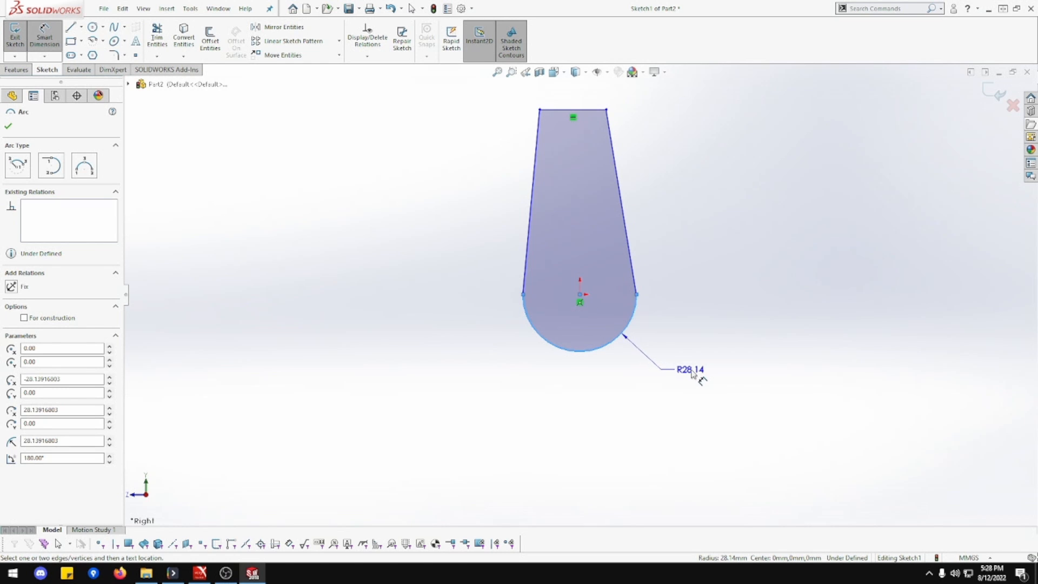
left_click(700, 373)
type("22")
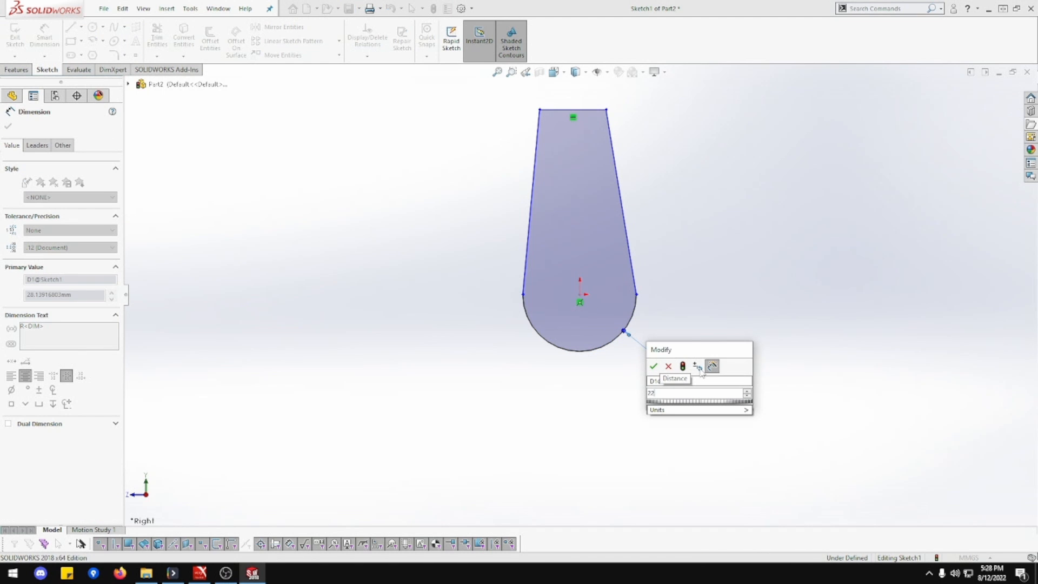
key("Return")
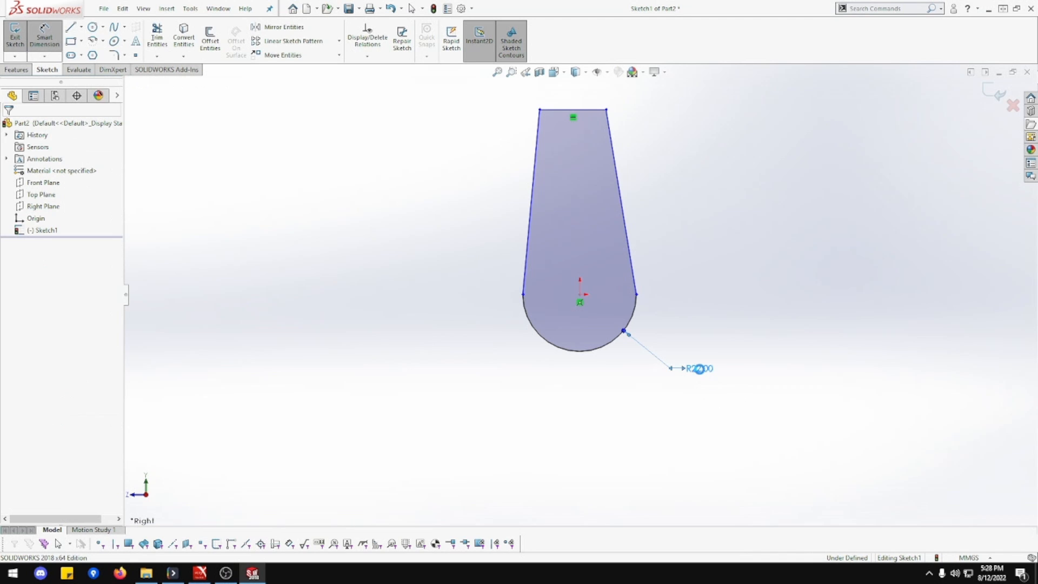
- Set the bottom arc's radius to 11 mm
double_click(699, 368)
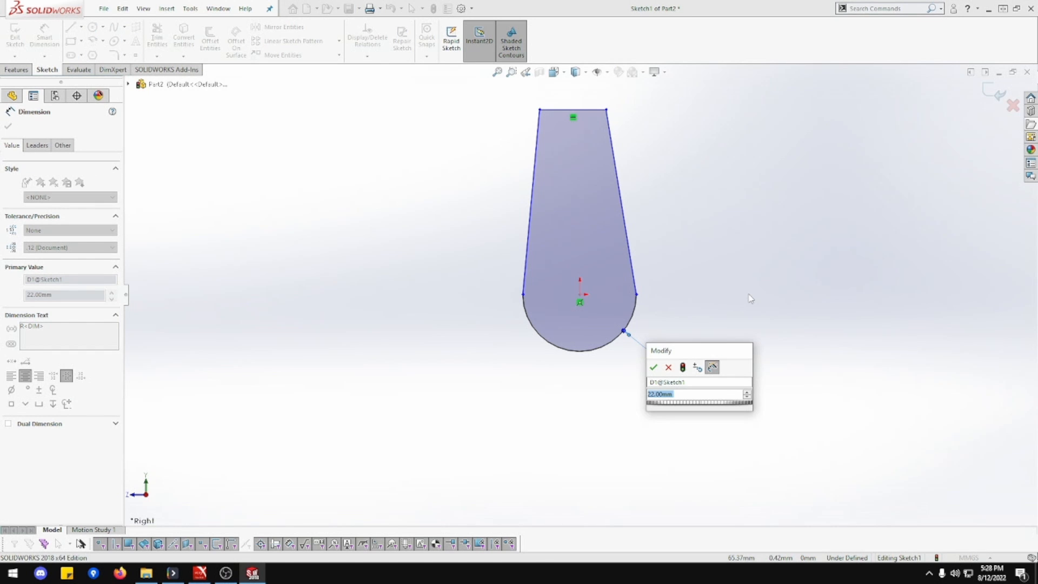
type("11")
key("Return")
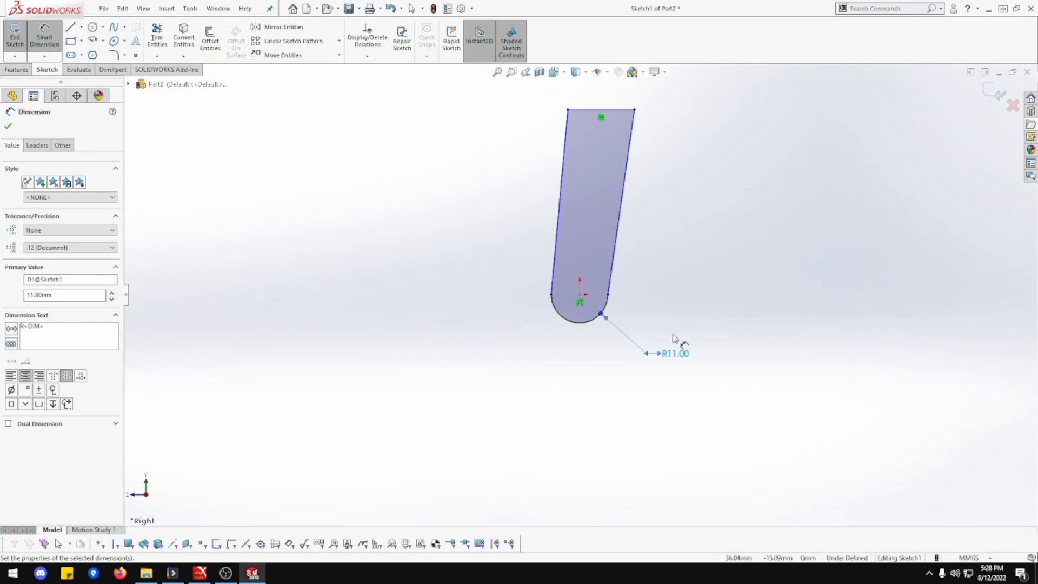
- Widen the top edge to about 52 mm by moving one corner outward, and add a horizontal relation between its two end points
left_click(567, 110)
left_click(554, 119)
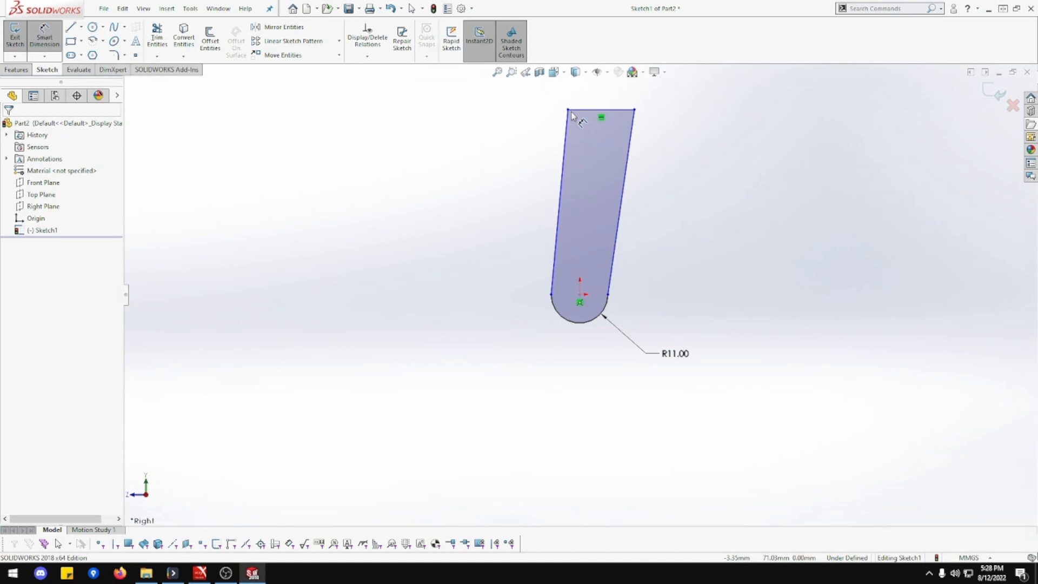
key("Escape")
left_click_drag(567, 110, 501, 111)
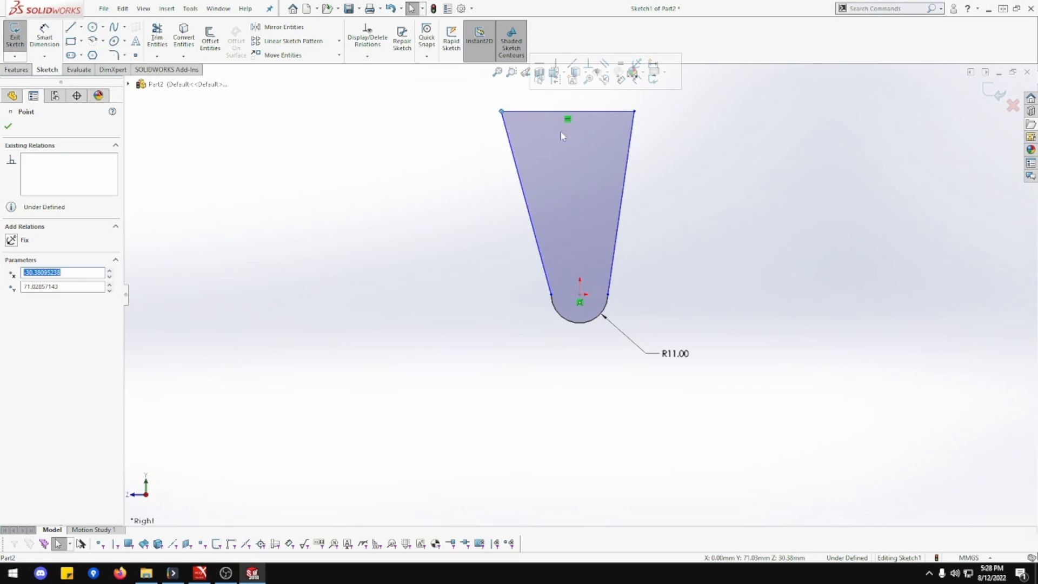
left_click(635, 111, "ctrl")
left_click(665, 63)
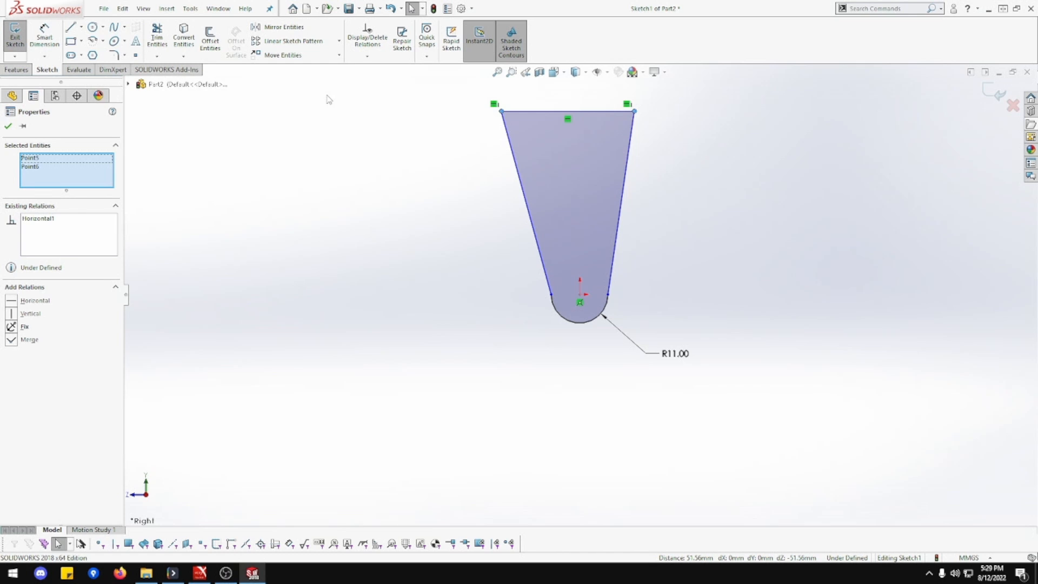
- Dimension the profile's top edge with a length of 8 mm
left_click(46, 39)
left_click(570, 111)
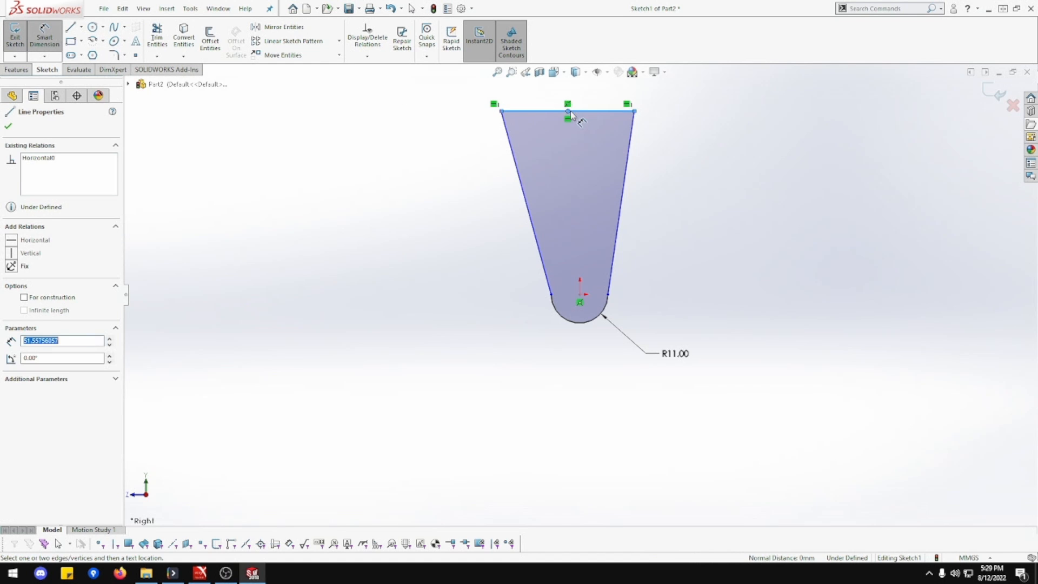
left_click(754, 160)
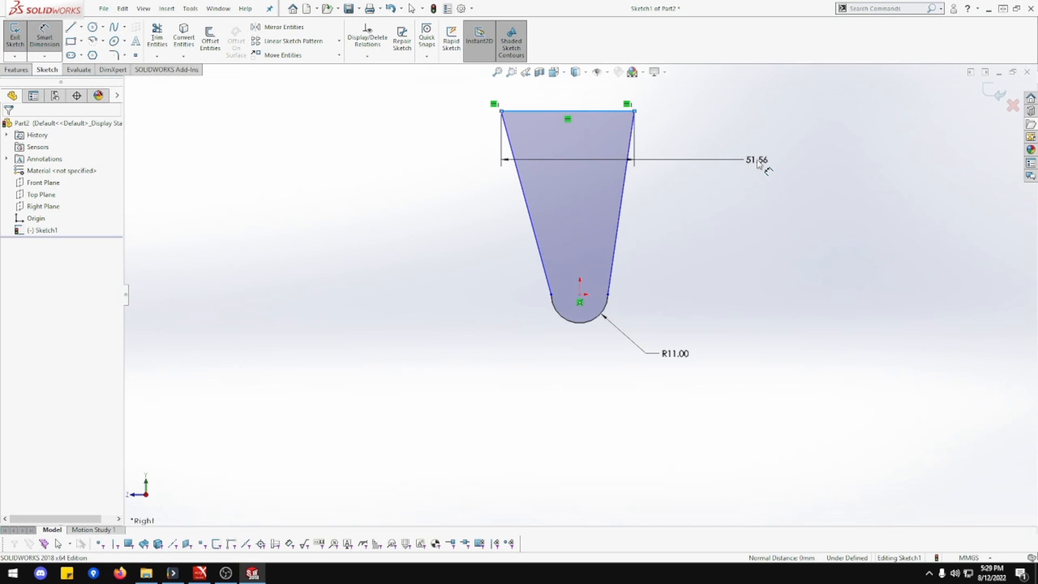
key("Return")
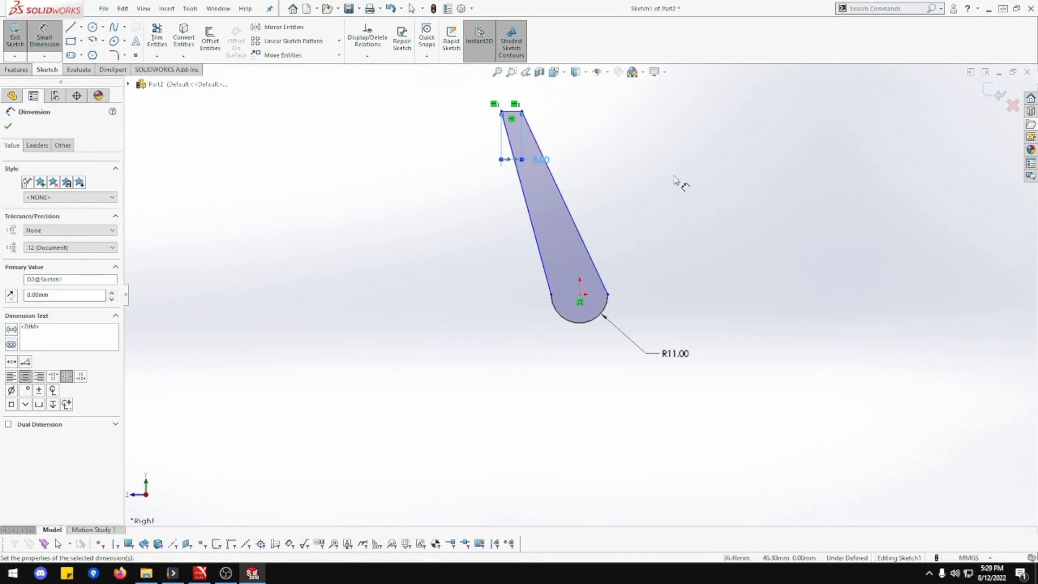
key("Escape")
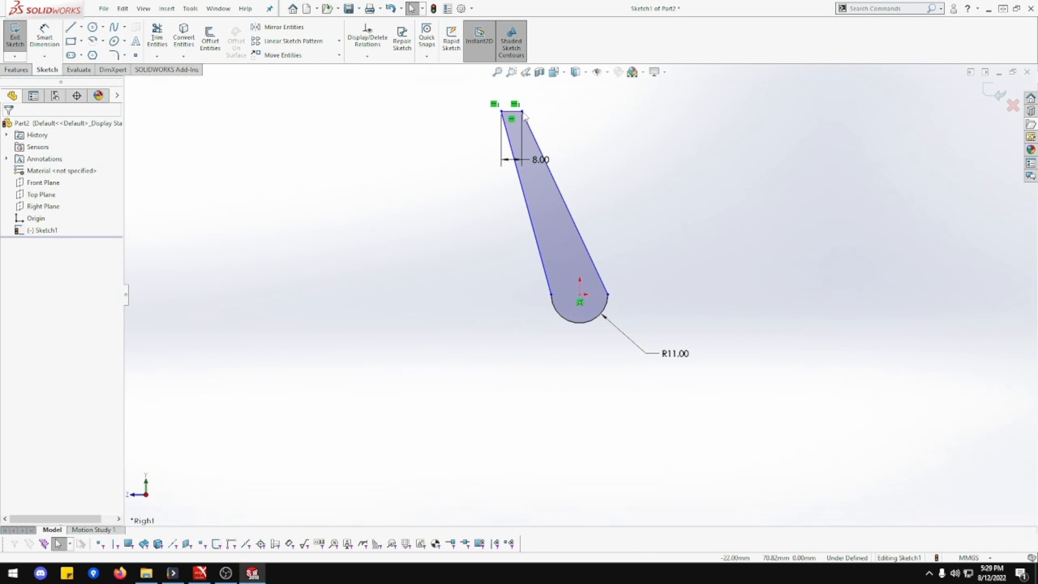
- Move the 8 mm top edge sideways so it sits roughly centred above the origin
left_click_drag(523, 112, 589, 112)
scroll(582, 119, "down", 10)
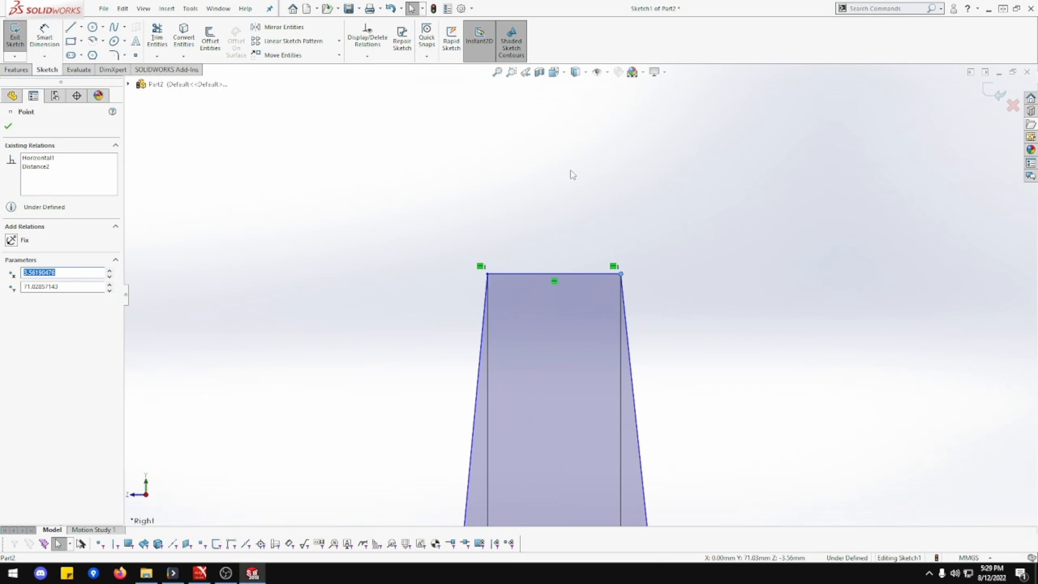
left_click(570, 169)
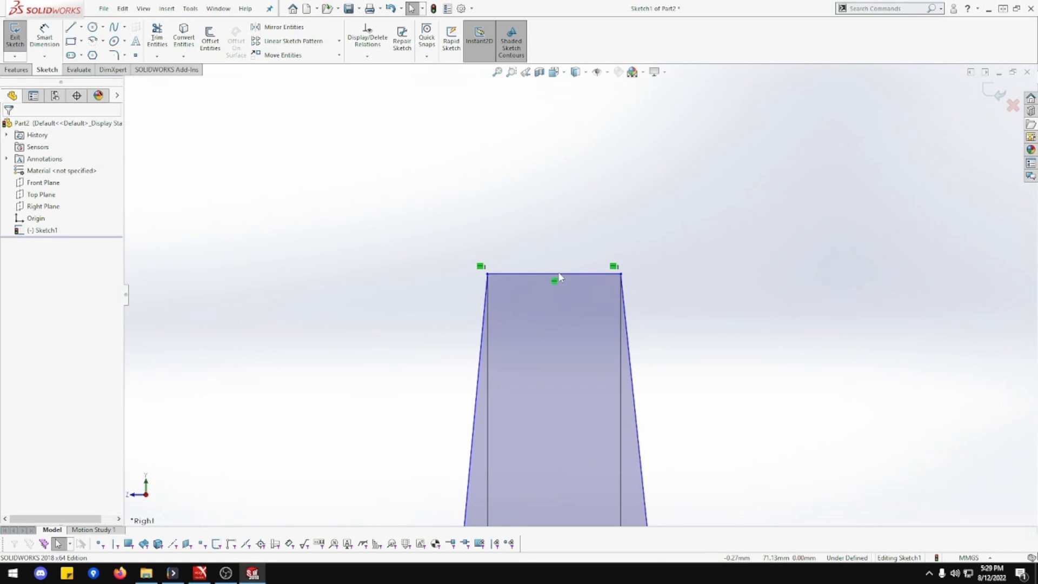
left_click(558, 275)
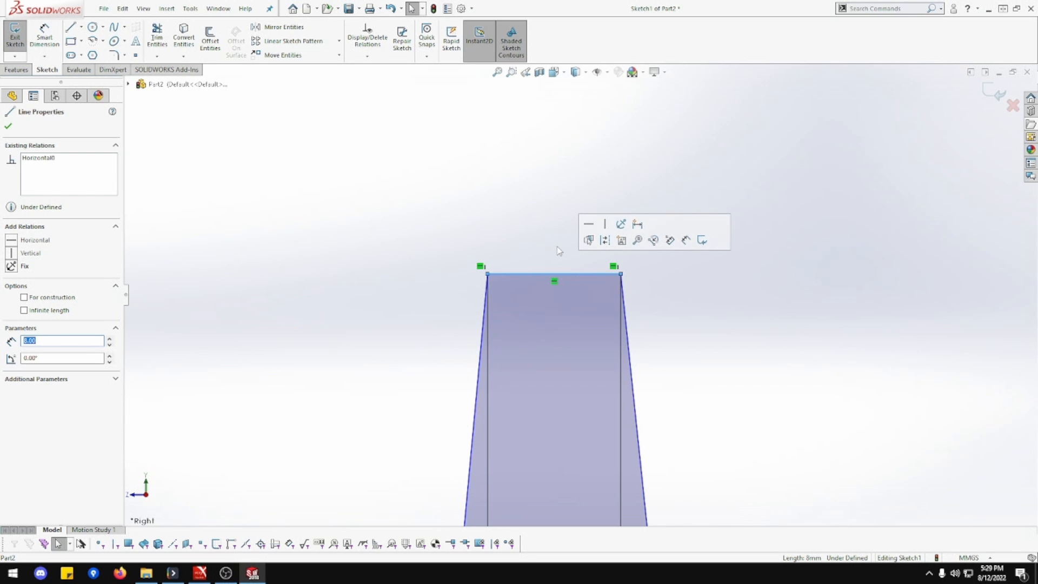
scroll(559, 251, "up", 10)
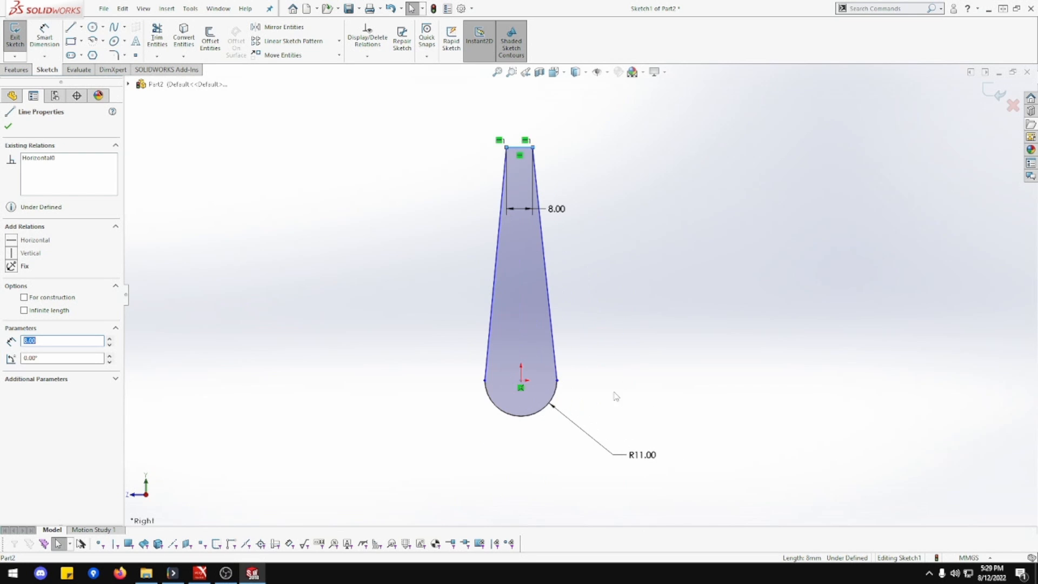
- Dimension the horizontal distance between the top edge's right corner and the origin as 4 mm
left_click(45, 38)
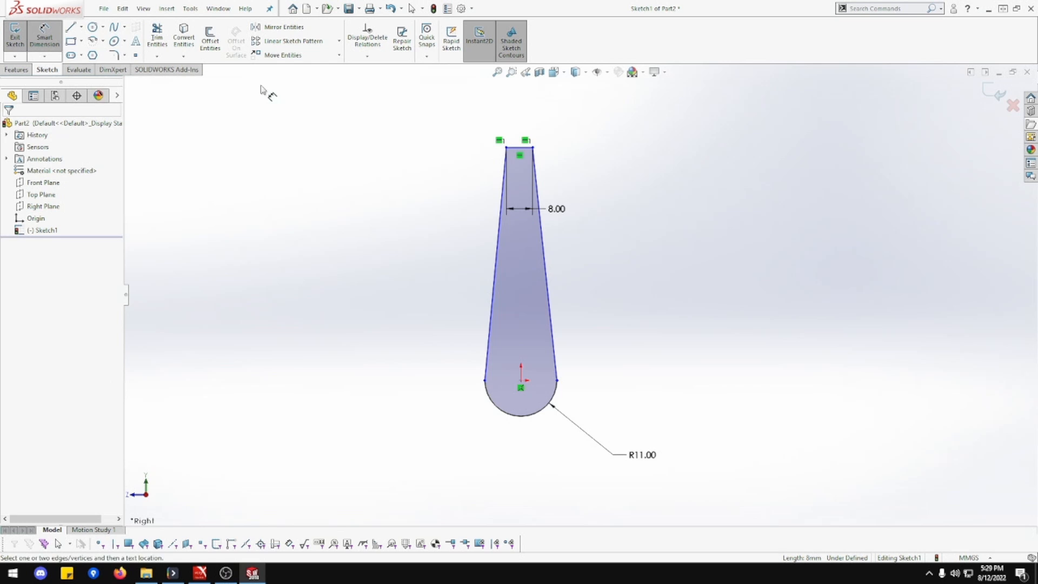
left_click(533, 148)
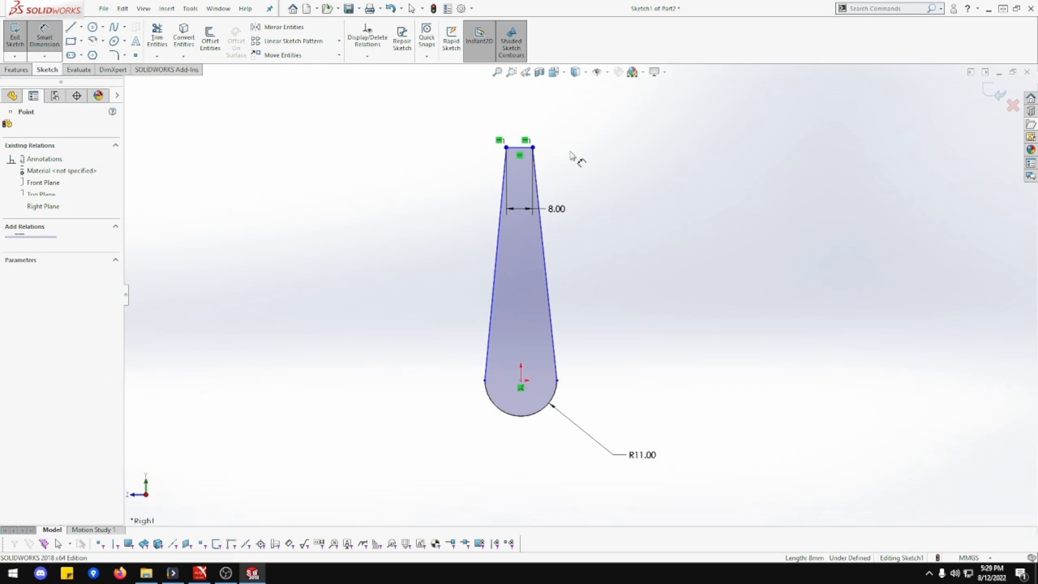
left_click(521, 386)
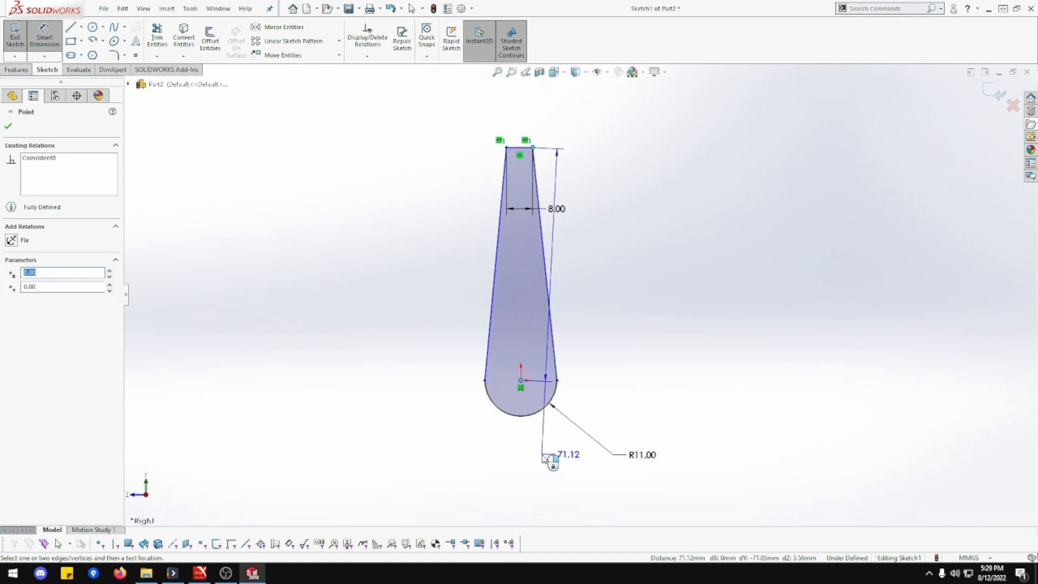
left_click(524, 466)
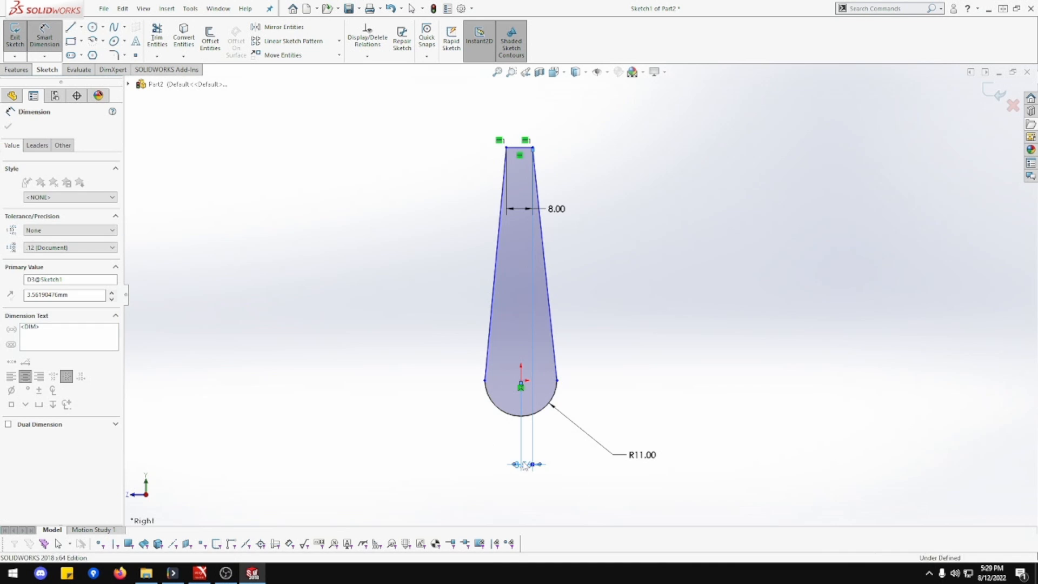
key("Escape")
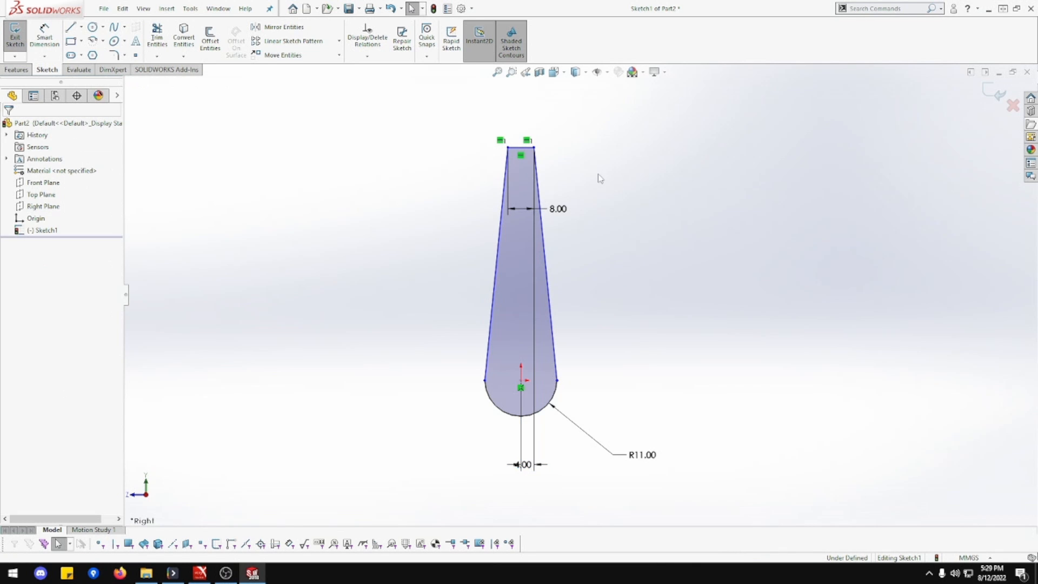
- Raise the top edge to about 76 mm above the origin and sketch a small circle centred just below it
mouse_move(534, 147)
left_mouse_down()
mouse_move(558, 151)
mouse_move(542, 130)
left_mouse_up()
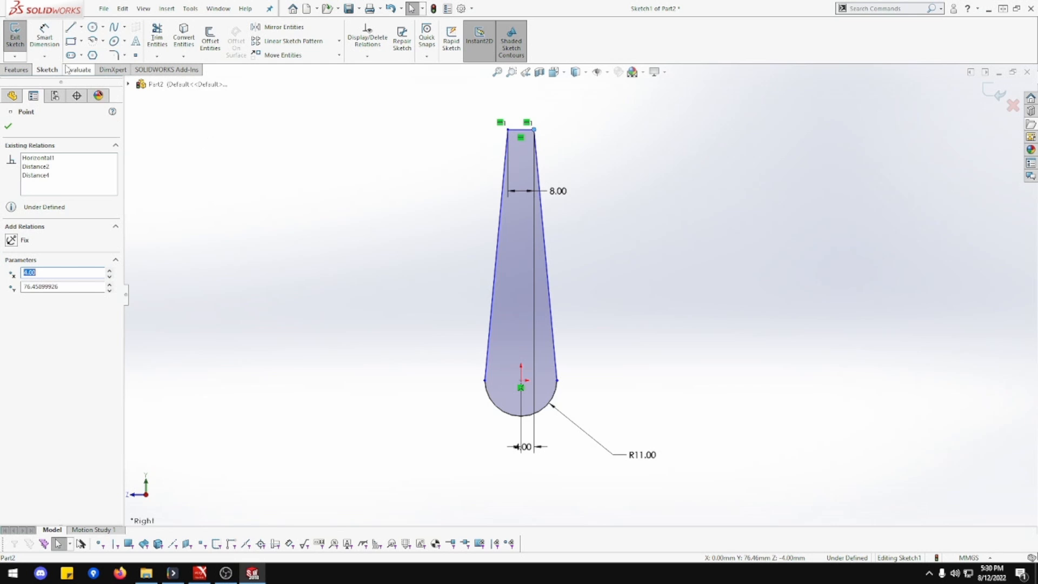
left_click(92, 27)
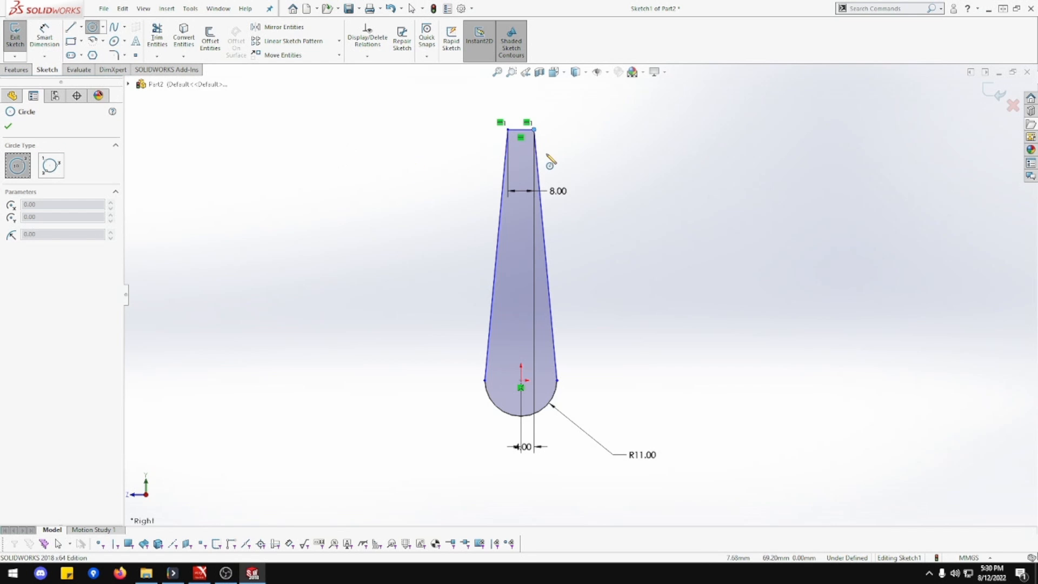
left_click(520, 148)
key("Escape")
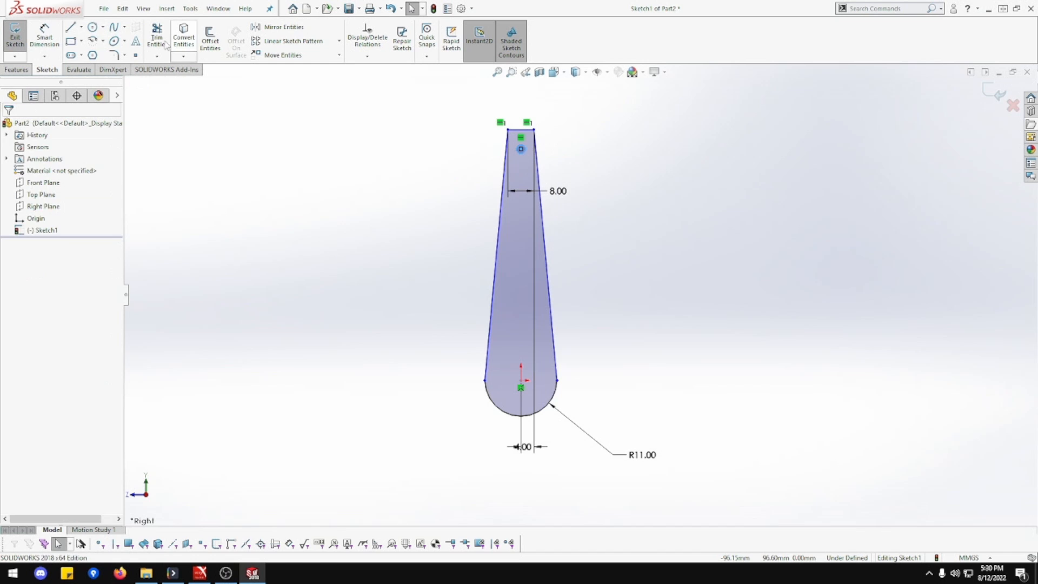
- Dimension the diameter of the small circle near the arm's top as 3 mm
left_click(45, 33)
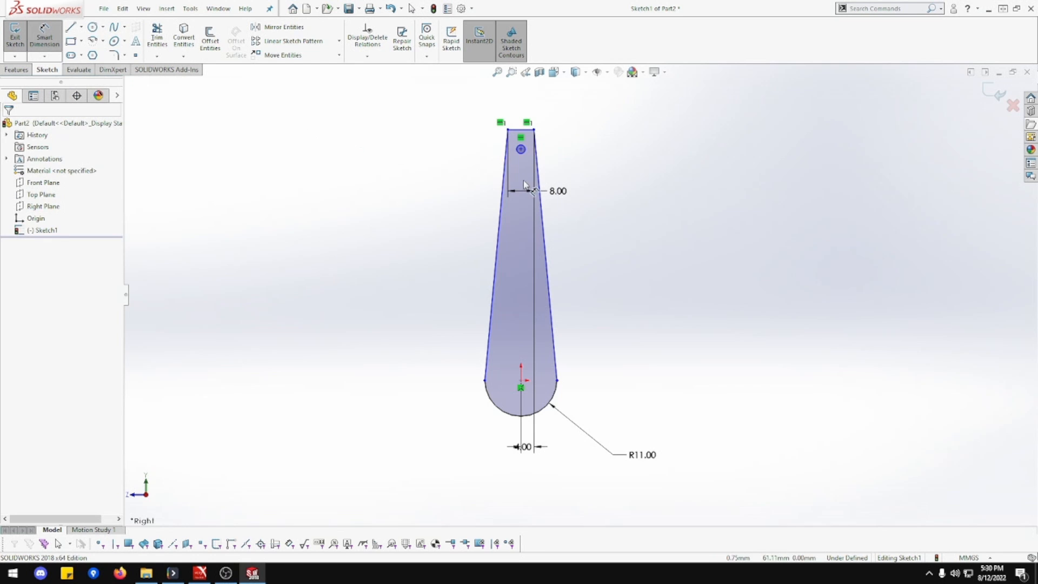
left_click(523, 153)
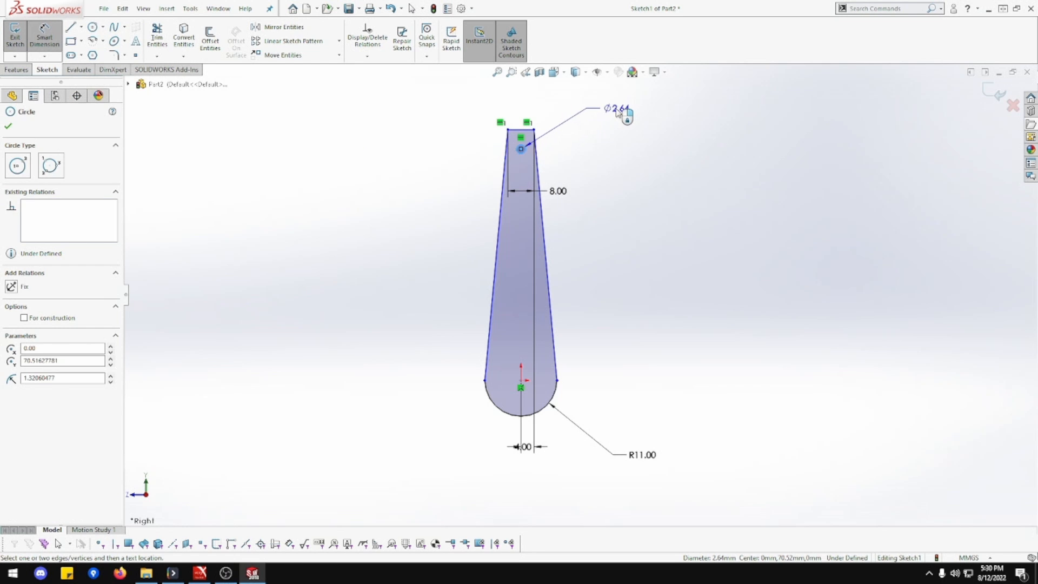
left_click(617, 110)
type("3mm")
key("Return")
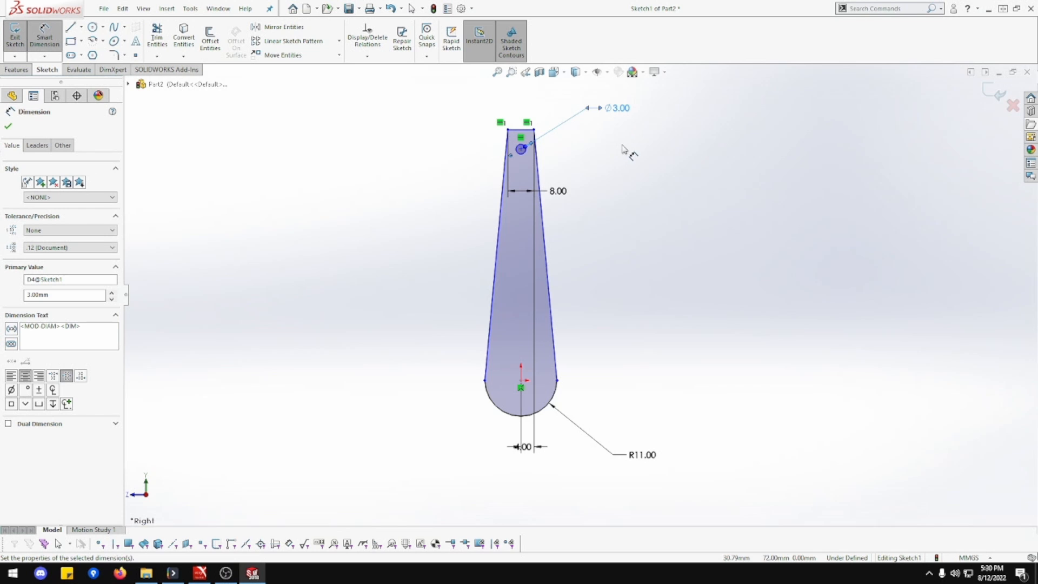
key("Escape")
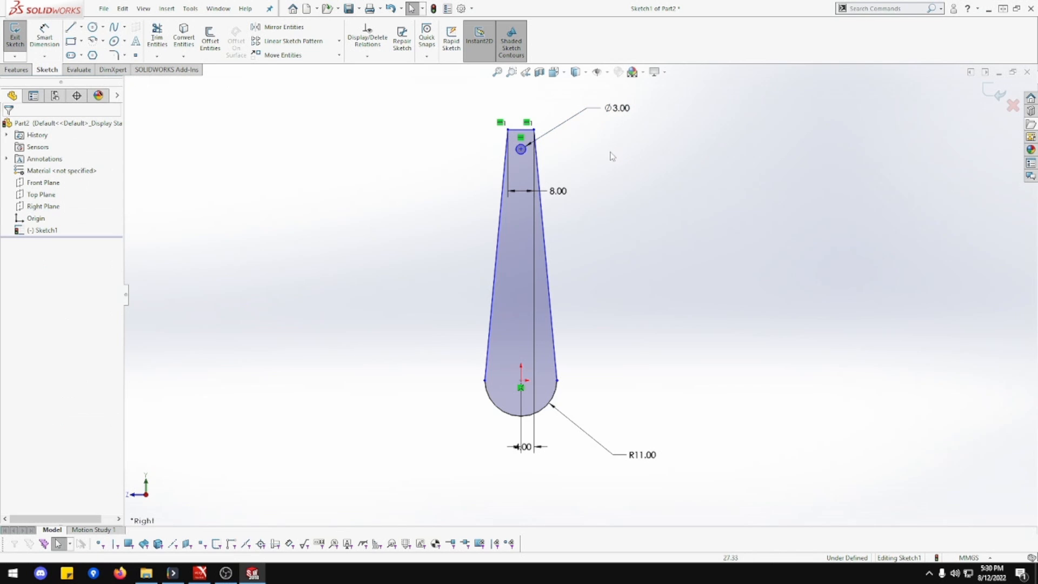
- Dimension the vertical distance between the profile's top edge and the 3 mm circle's centre as 10 mm
left_click(44, 37)
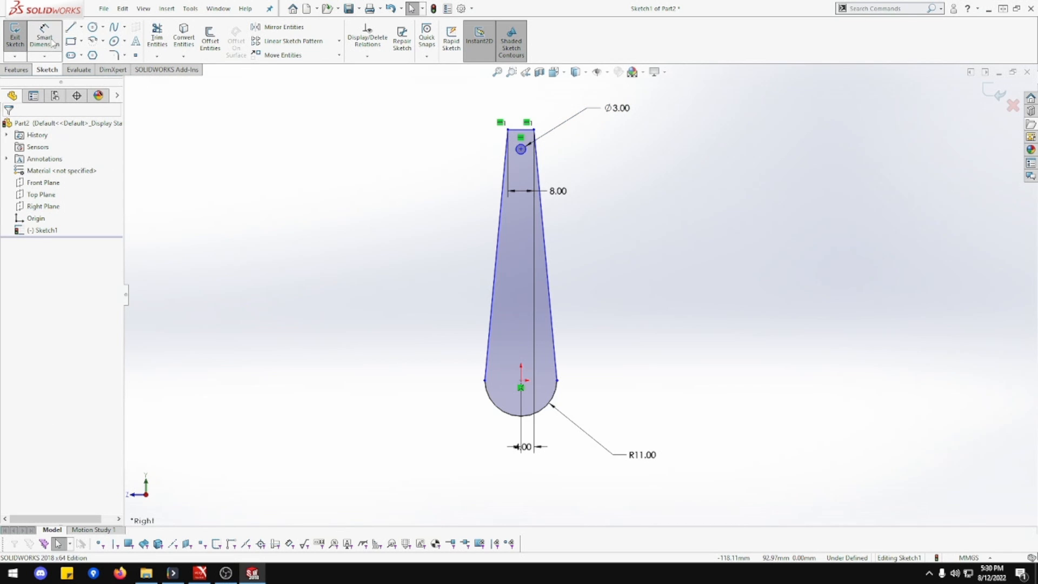
left_click(527, 130)
left_click(520, 149)
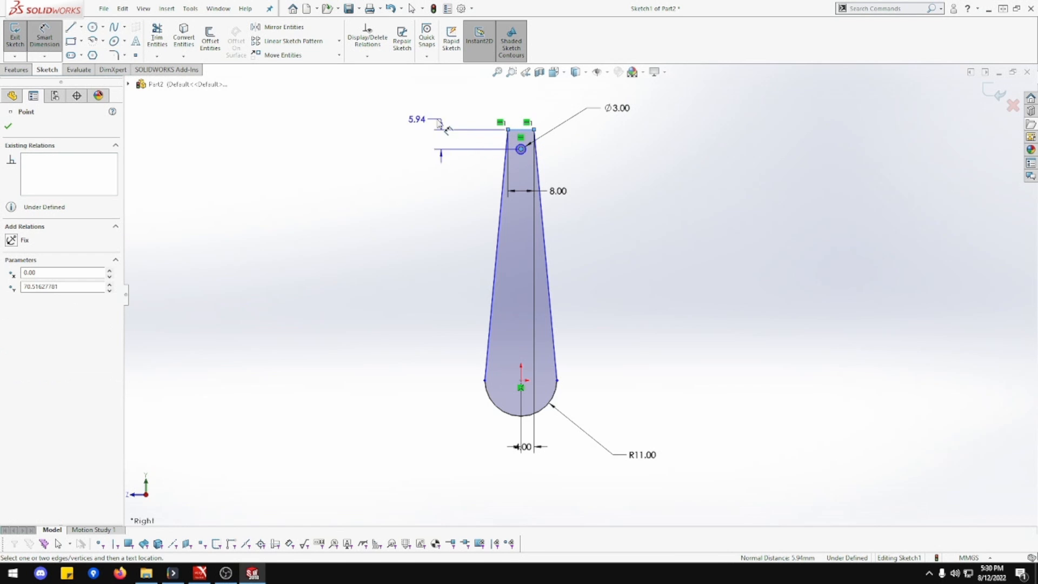
left_click(357, 115)
key("Return")
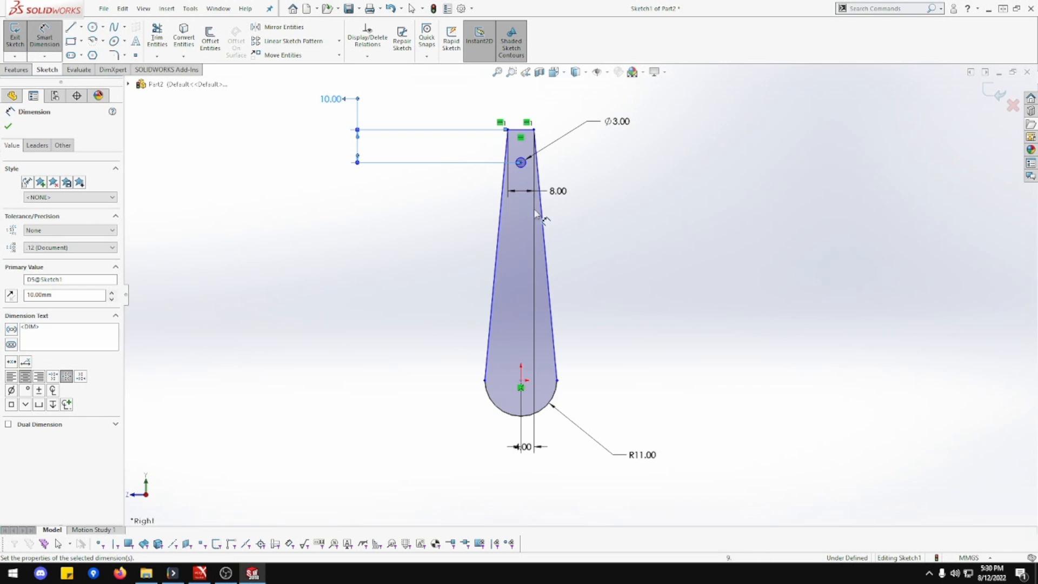
- Dimension the vertical distance from the origin to the 3 mm circle's centre as 158.3+73.7, giving 232 mm
left_click(521, 386)
left_click(520, 162)
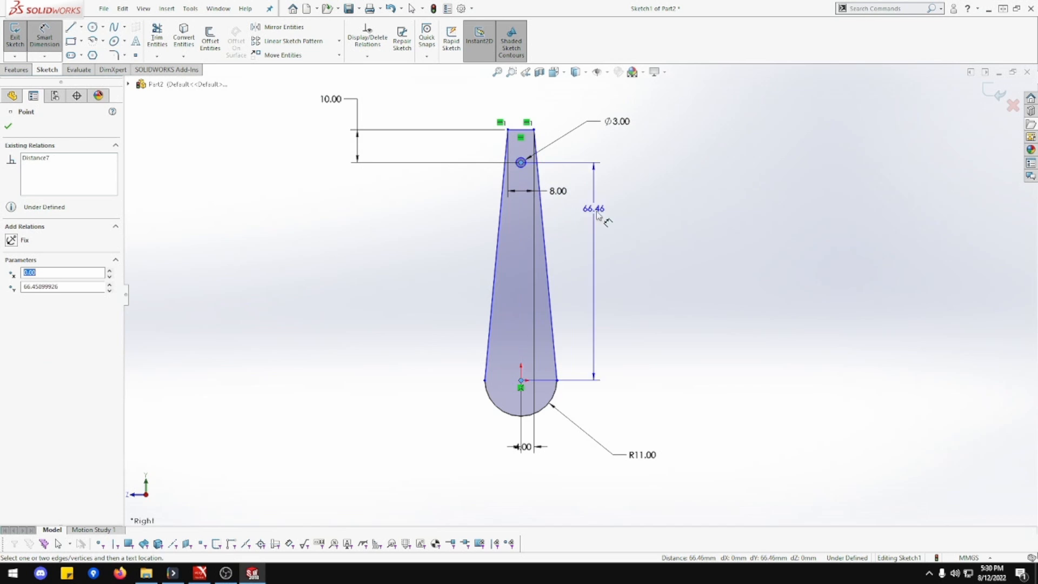
left_click(623, 240)
type("1")
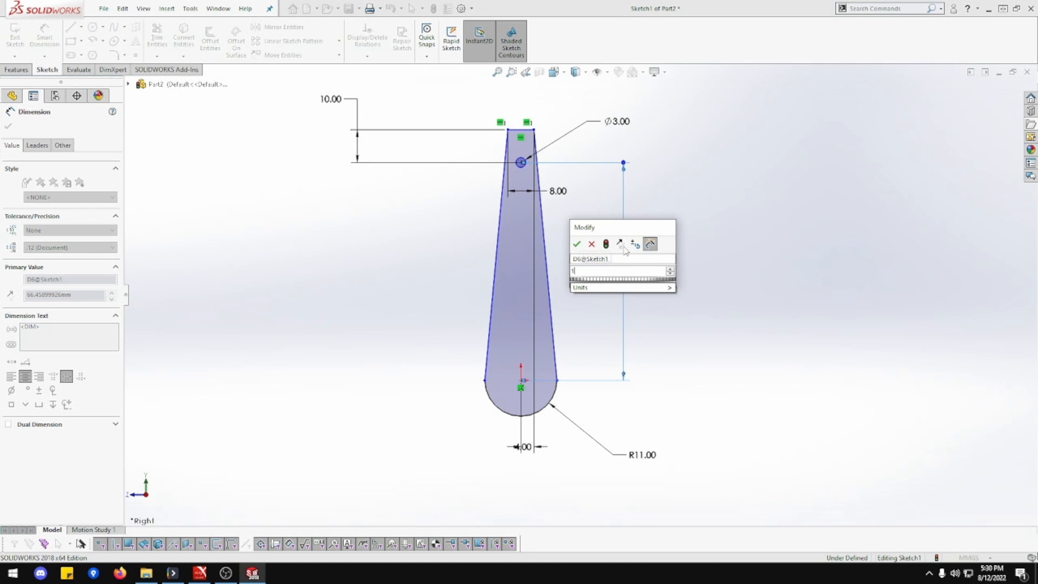
type("58")
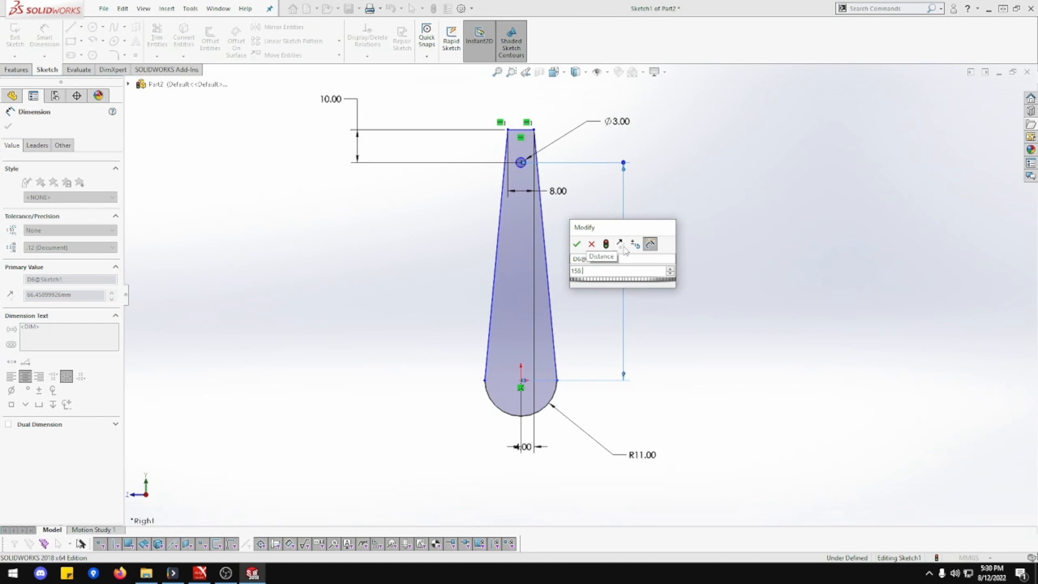
type(".3")
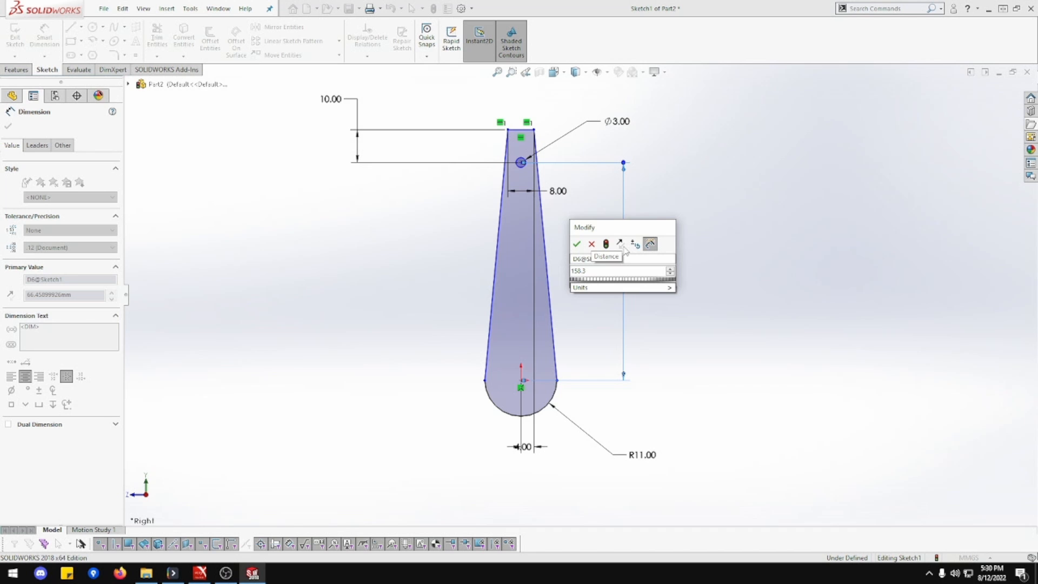
type("+73.7")
key("Return")
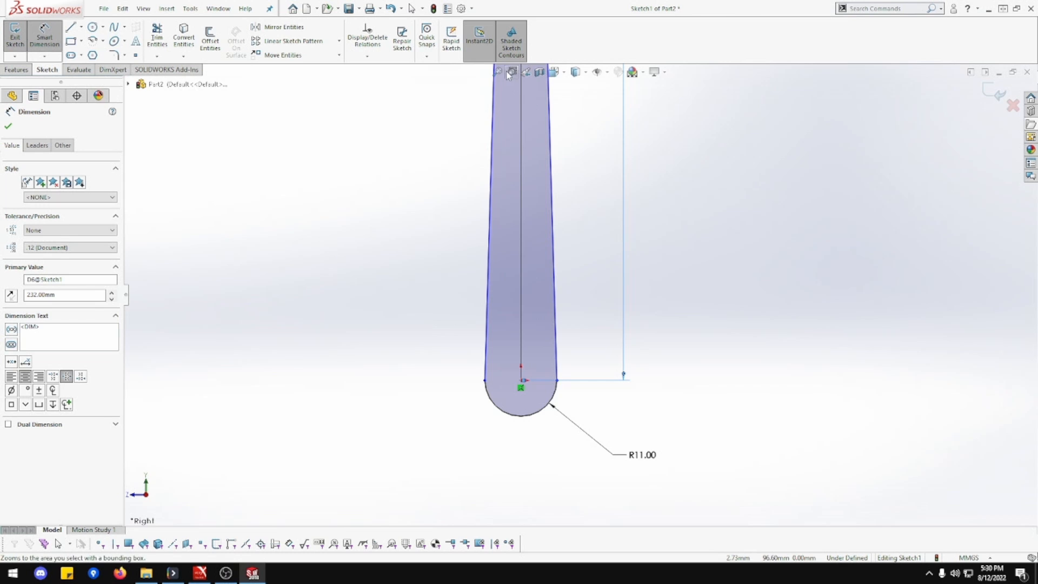
key("f")
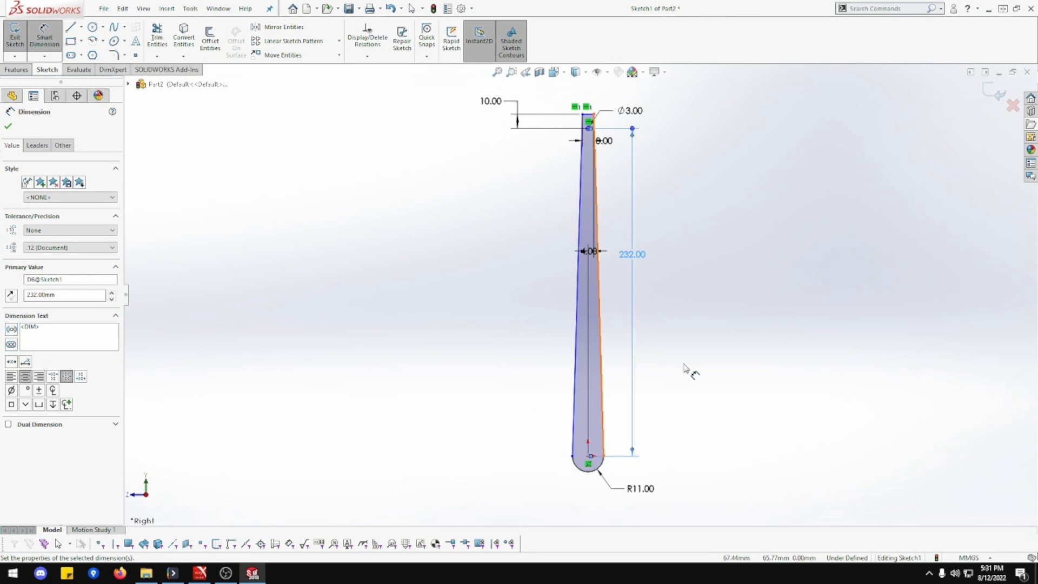
scroll(598, 178, "down", 3)
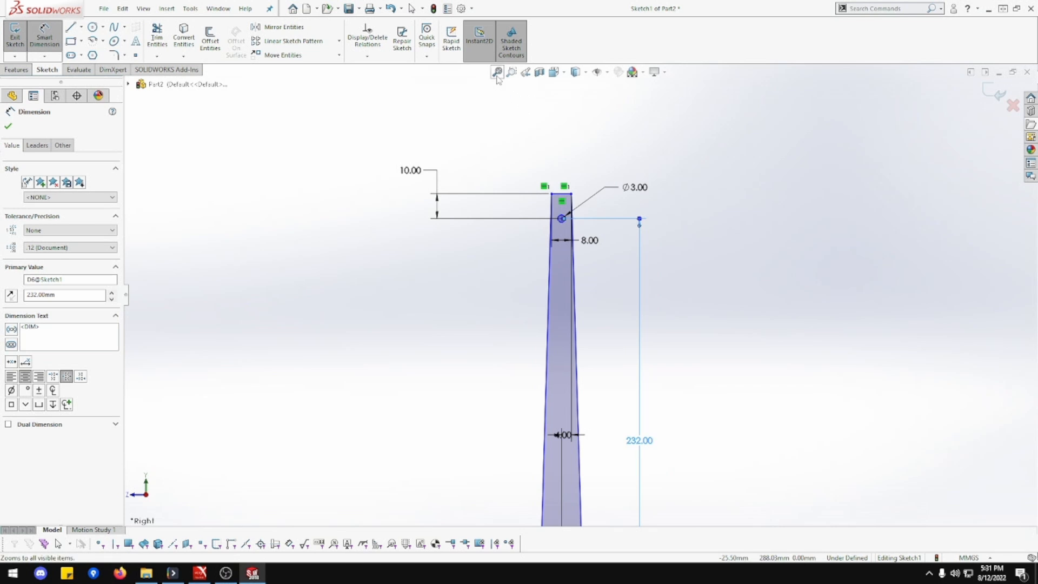
key("f")
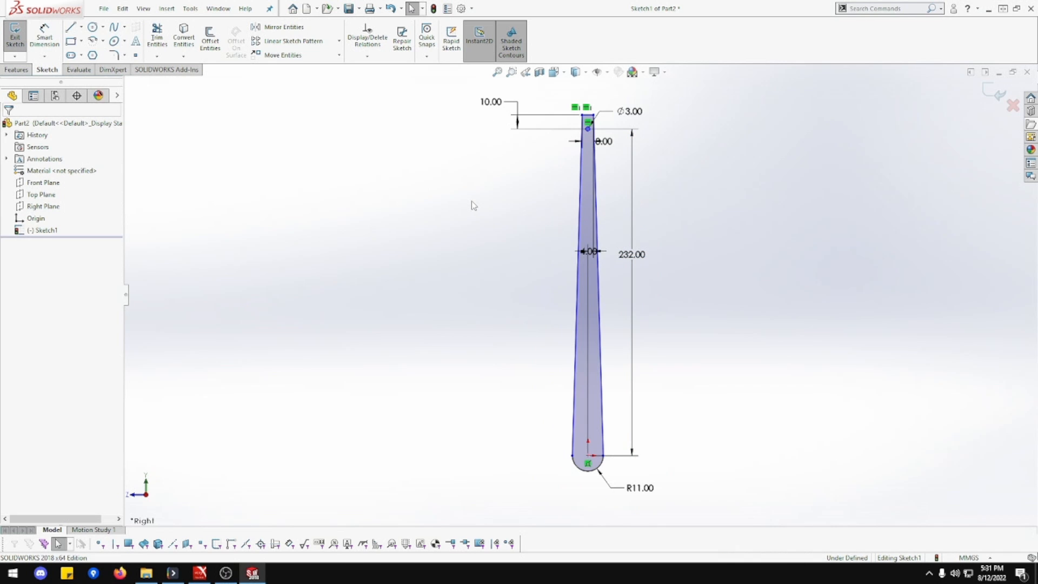
- Reposition the 8 mm dimension above the arm's top edge and the 4 mm dimension below its rounded bottom
double_click(603, 141)
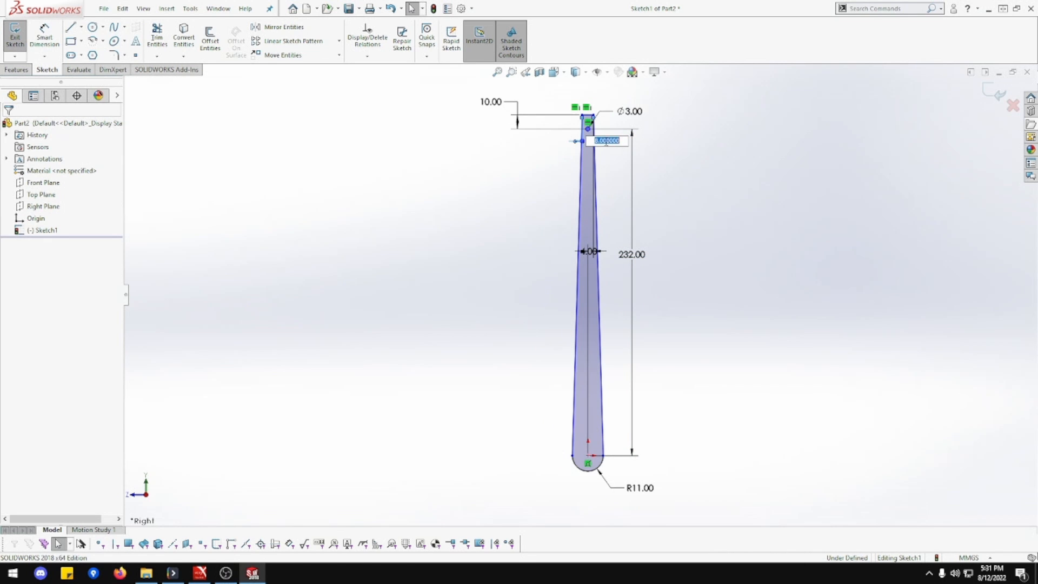
left_click(636, 144)
mouse_move(608, 143)
left_mouse_down()
mouse_move(632, 101)
mouse_move(656, 91)
left_mouse_up()
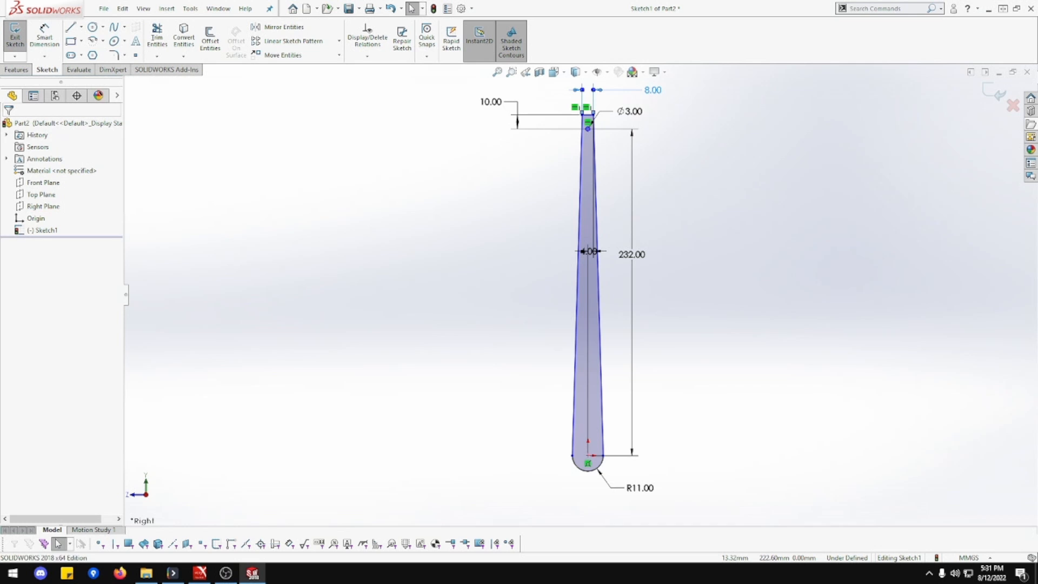
mouse_move(591, 252)
left_mouse_down()
mouse_move(669, 298)
mouse_move(695, 511)
left_mouse_up()
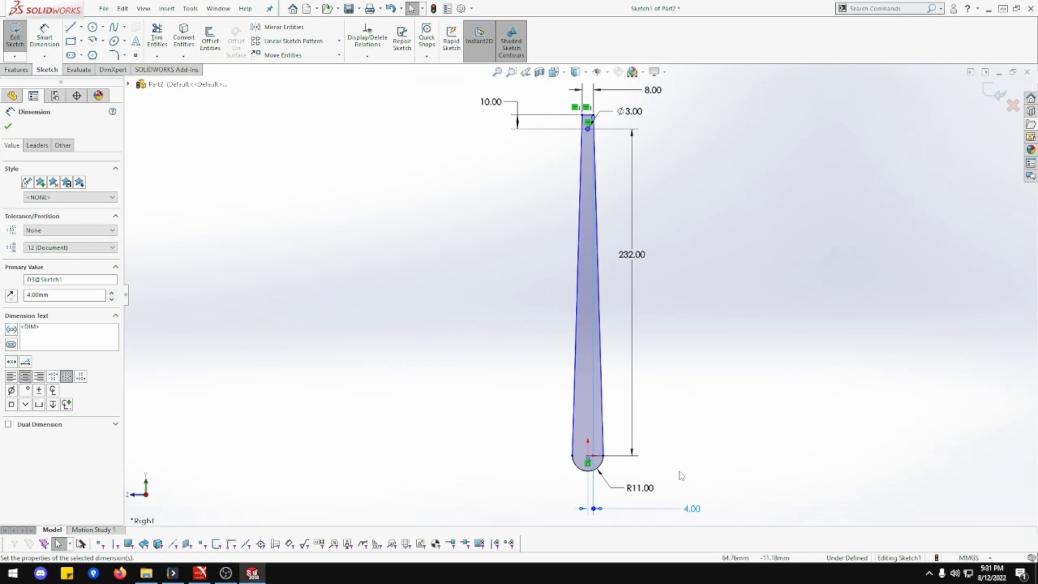
left_click(534, 207)
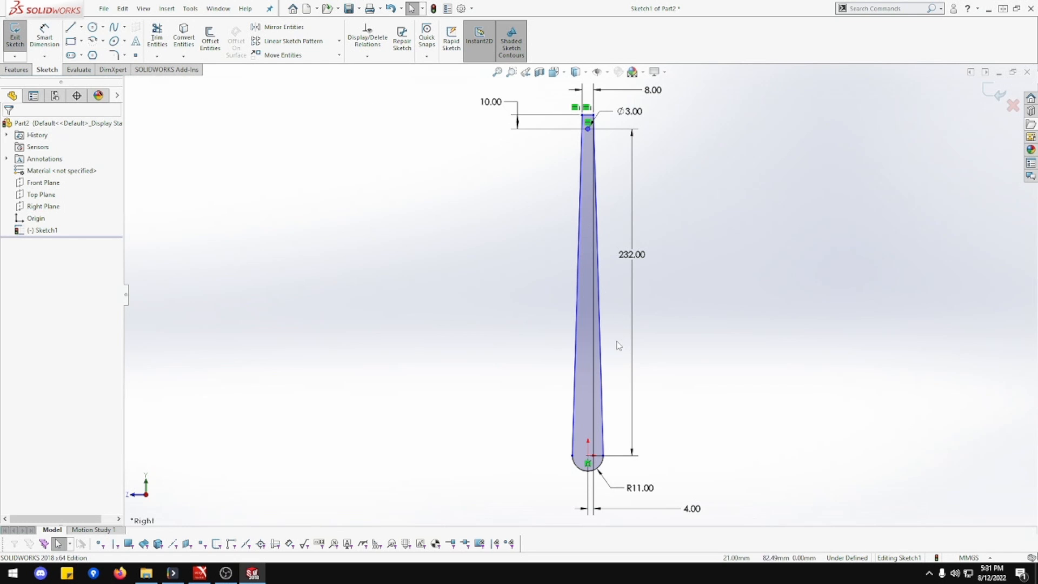
- Sketch two circles in the arm's lower part, about 7.8 mm and 5.7 mm in diameter, centred about 35 mm and 47 mm above the origin
scroll(616, 352, "down", 2)
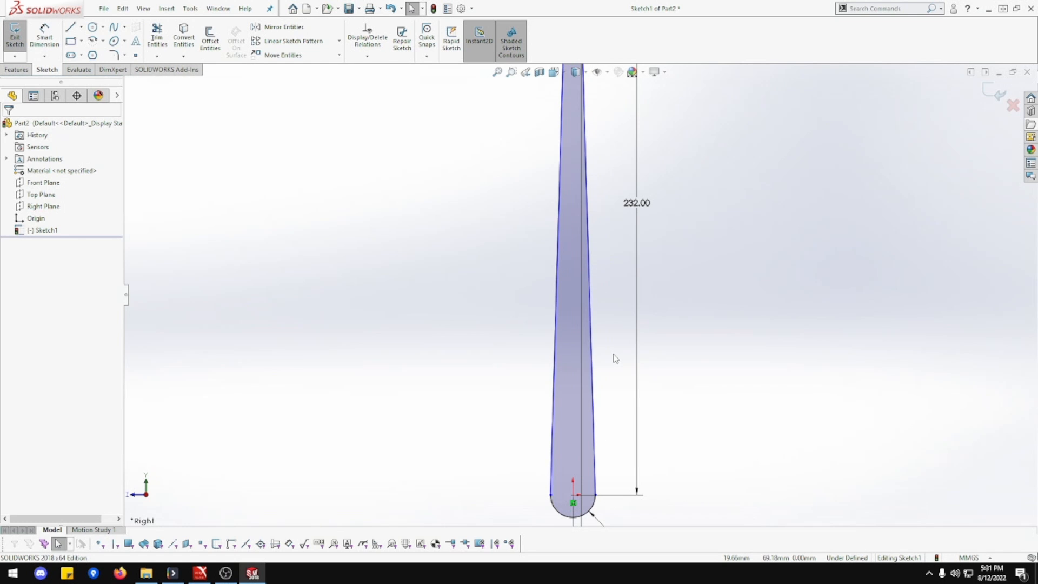
left_click(93, 27)
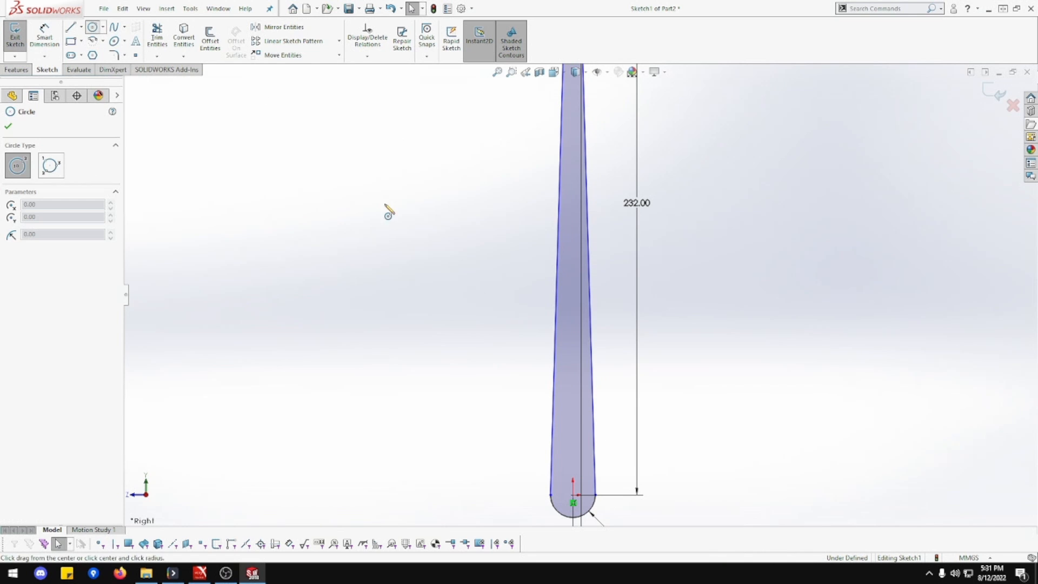
left_click(560, 423)
left_click(565, 432)
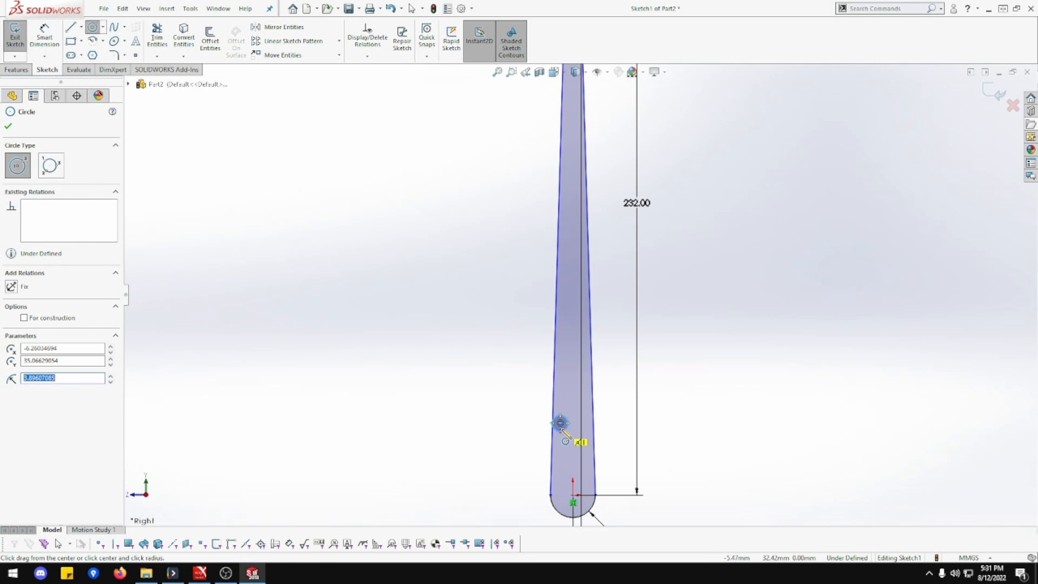
left_click(567, 398)
left_click(575, 405)
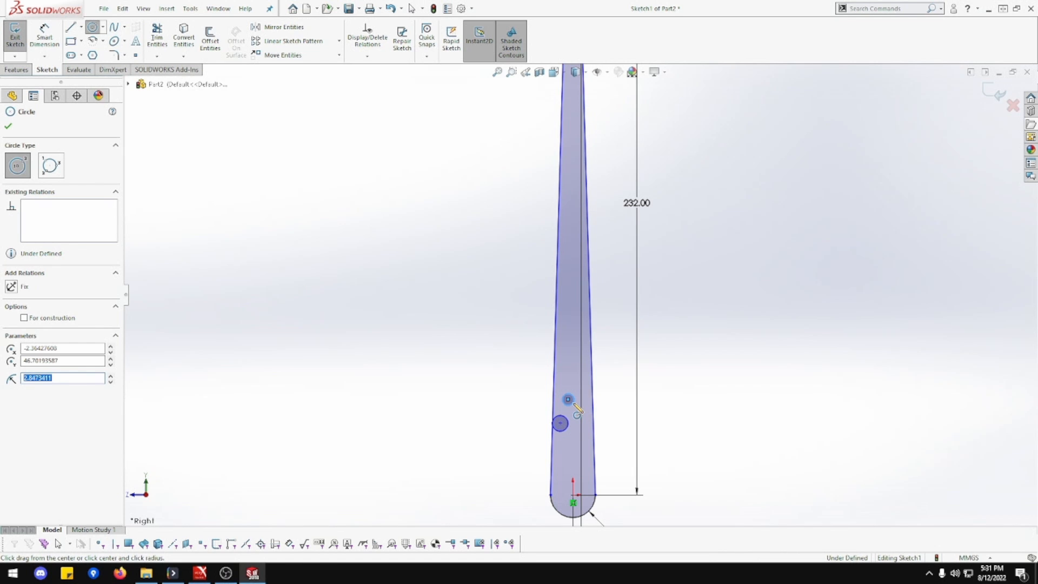
- Dimension the diameter of the upper of the two new circles as 2.5 mm
left_click(44, 38)
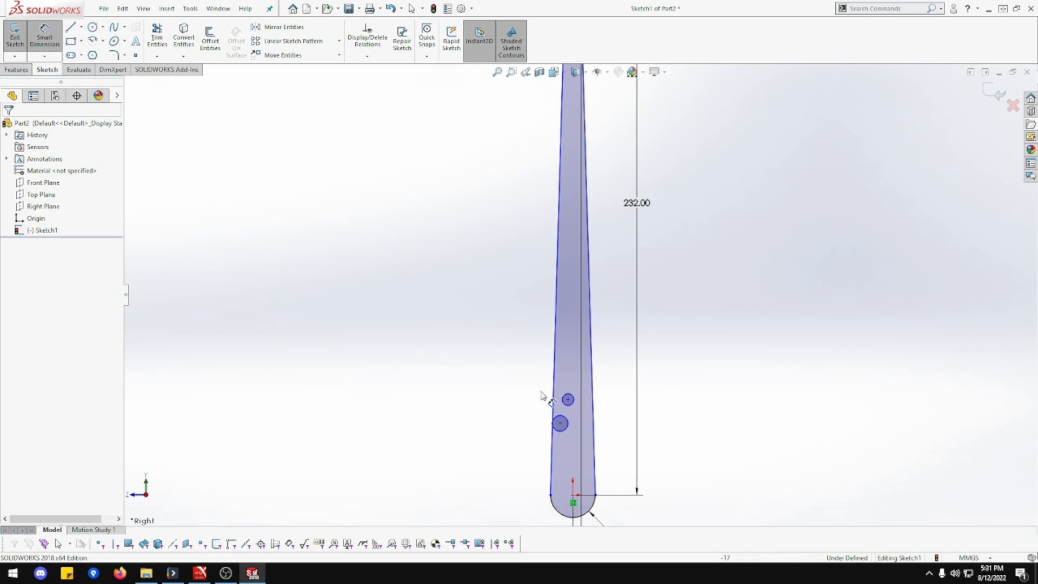
left_click(568, 398)
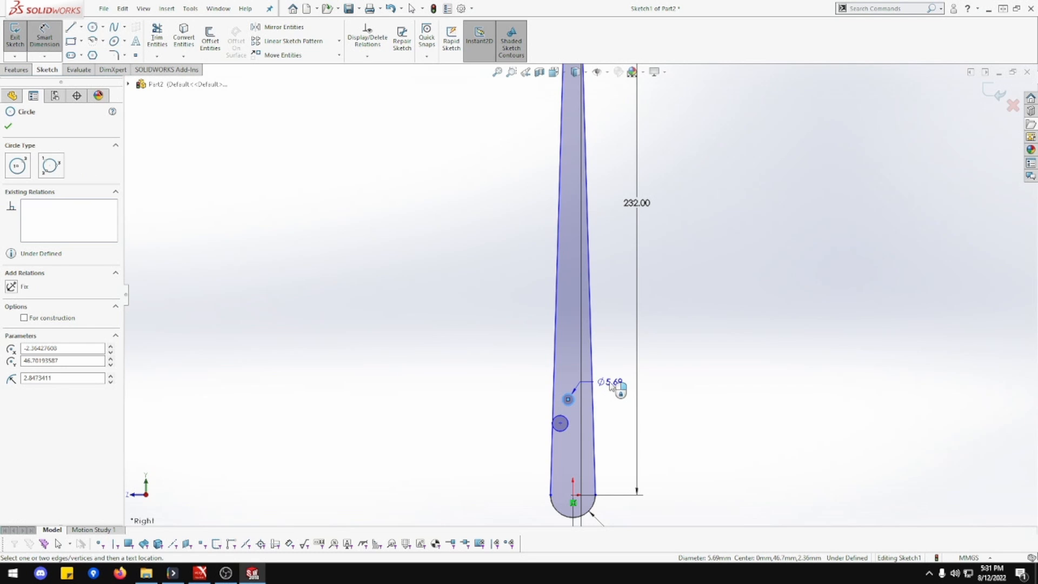
left_click(625, 381)
type("2.")
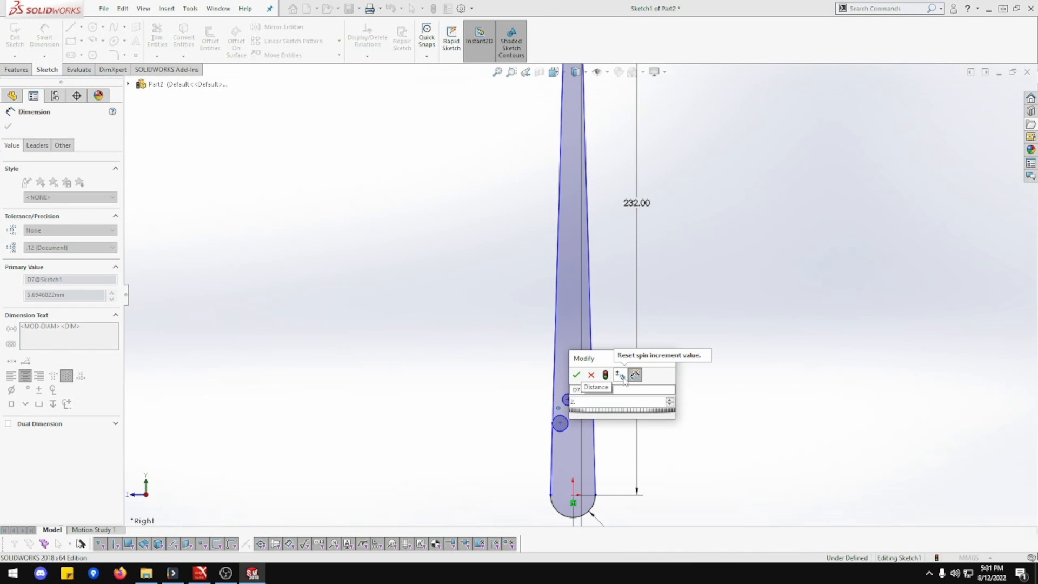
type("5")
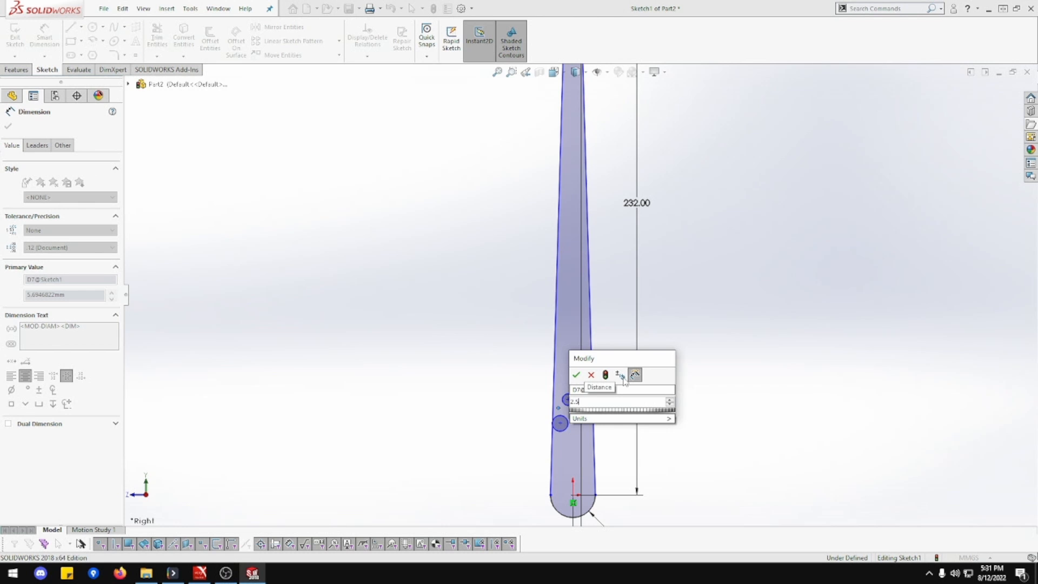
key("Return")
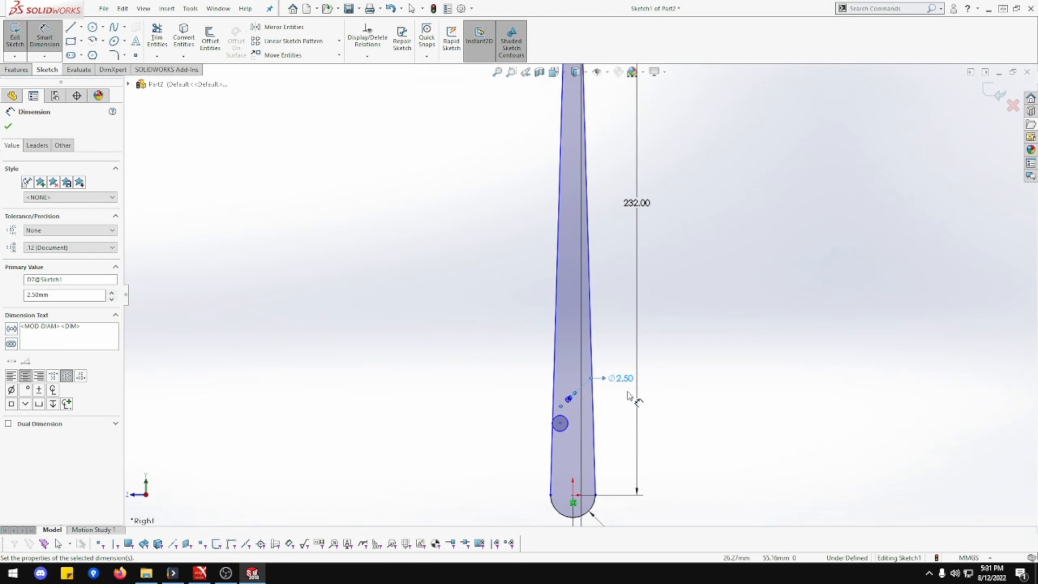
- Dimension the diameter of the lower new circle, near the arm's left edge, as 2.5 mm
left_click(560, 423)
left_click(479, 400)
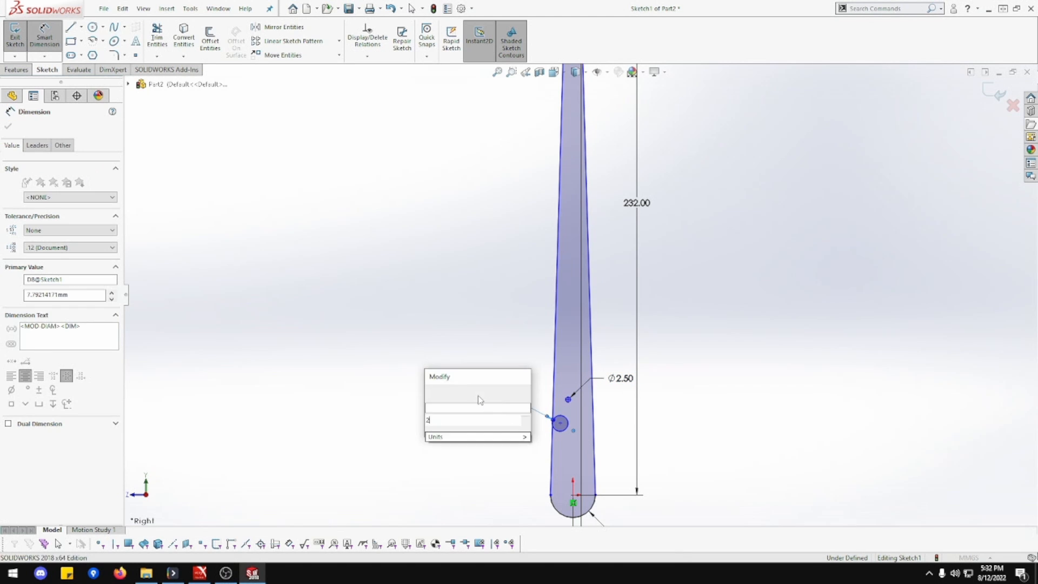
type("2.5")
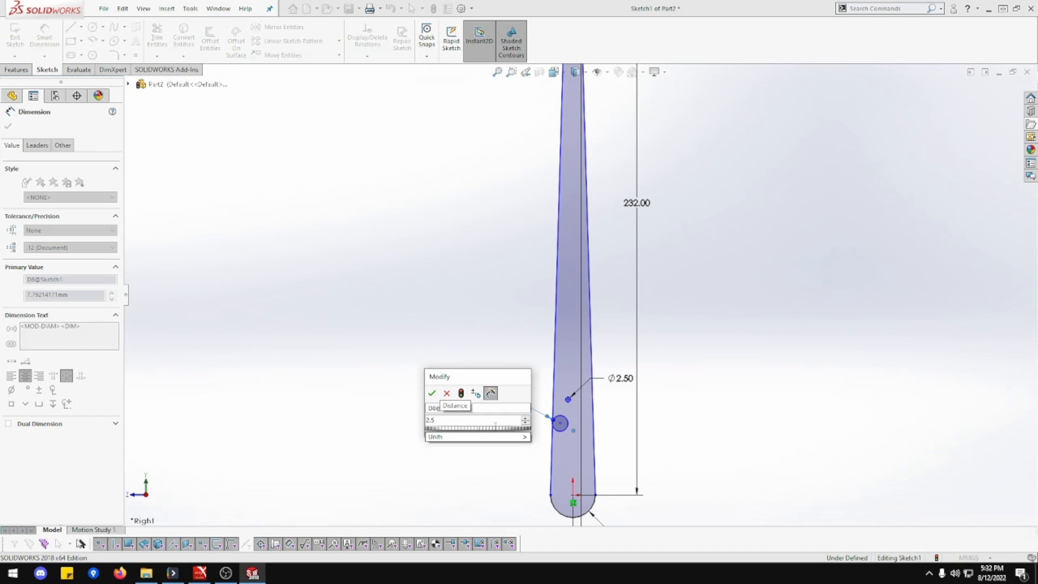
key("Return")
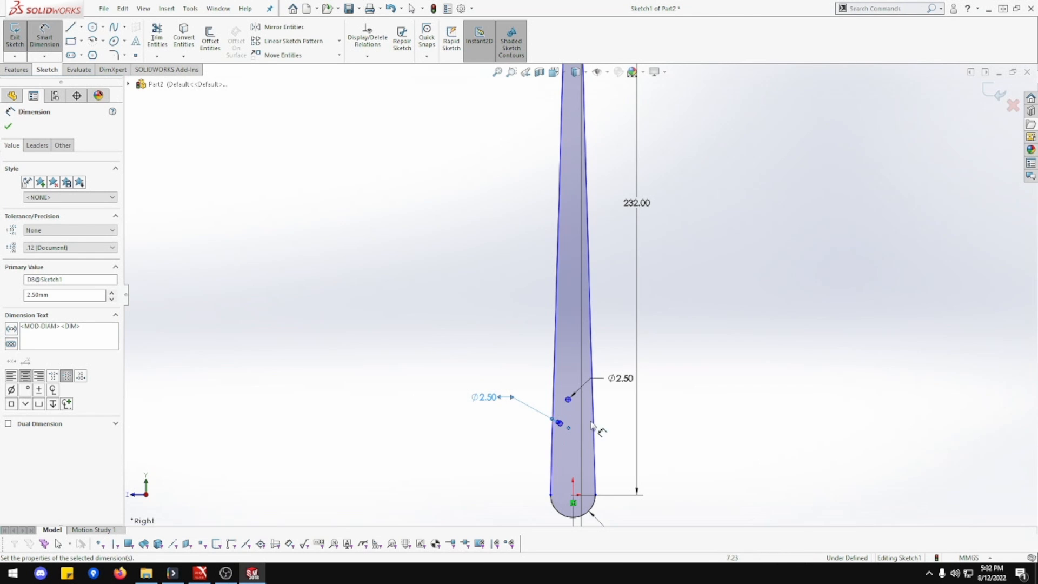
scroll(593, 426, "down", 5)
left_click(398, 278)
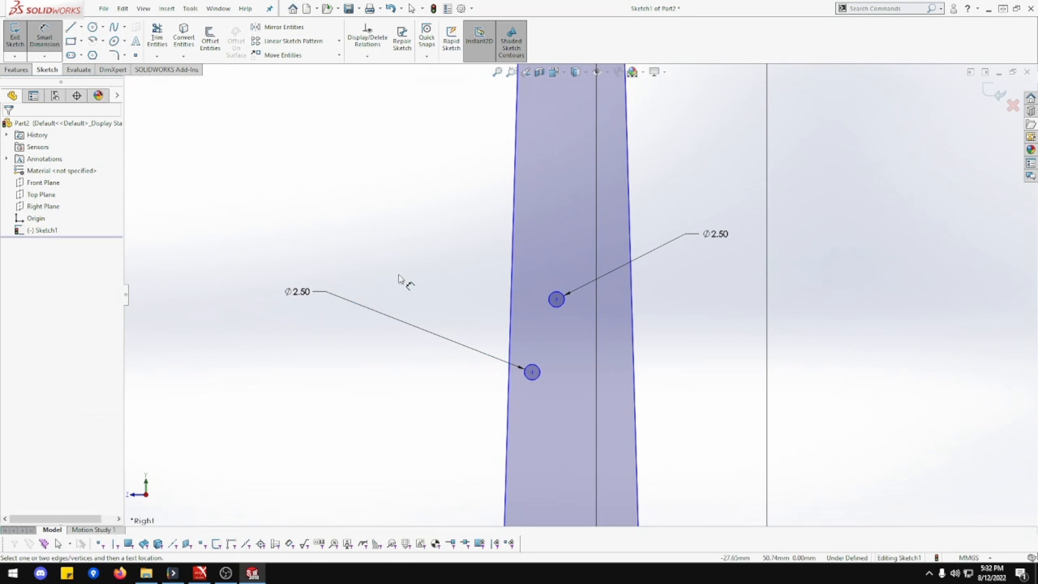
key("Escape")
- Dimension the vertical distance between the centres of the two 2.5 mm circles as 3.7 mm
left_click(44, 42)
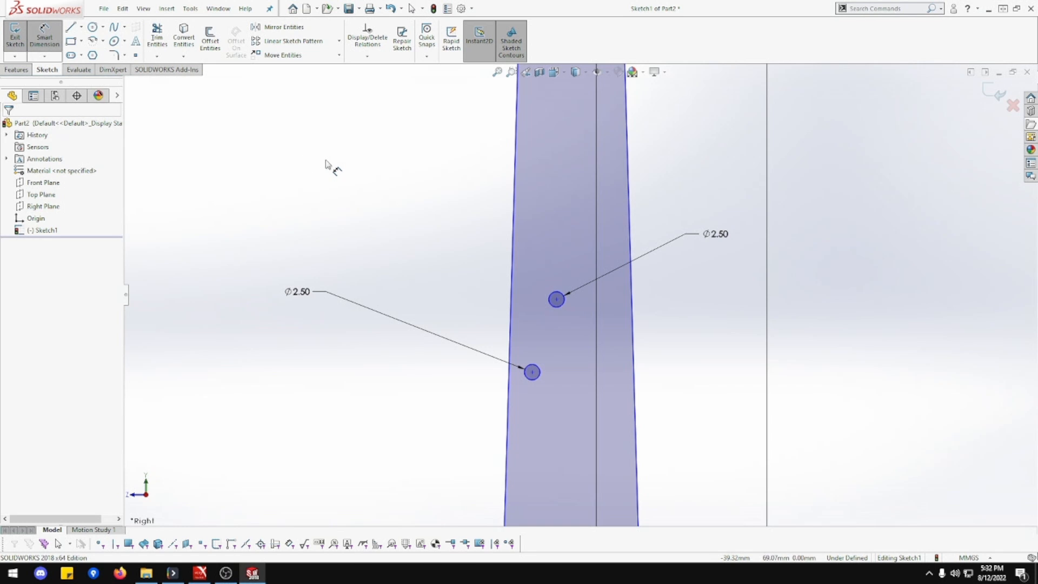
left_click(531, 372)
left_click(556, 299)
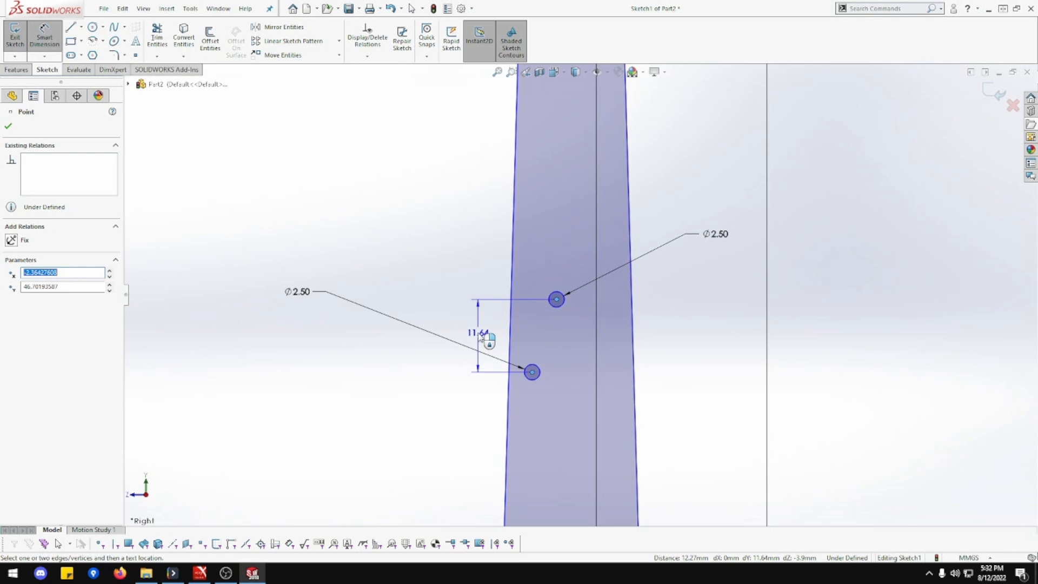
left_click(481, 336)
type("3")
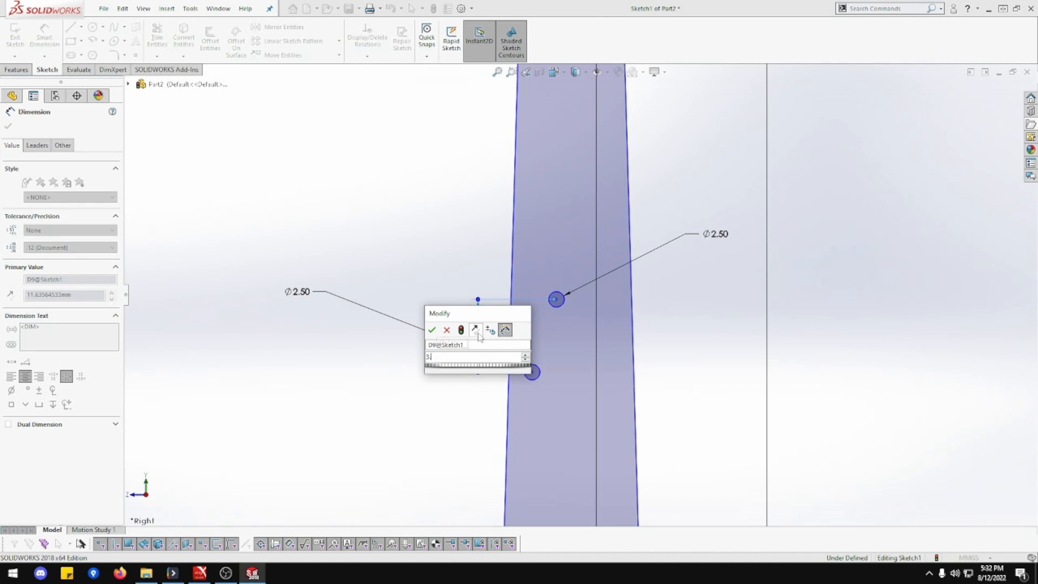
type(".7")
key("Return")
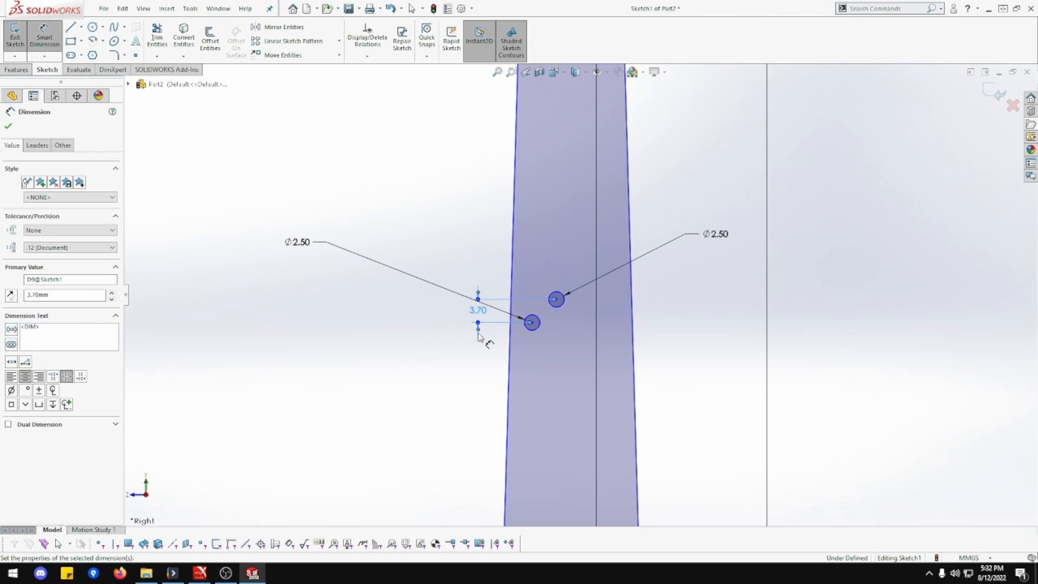
- Dimension the horizontal distance between the centres of the two 2.5 mm circles as 2.7 mm
left_click(535, 329)
left_click(532, 324)
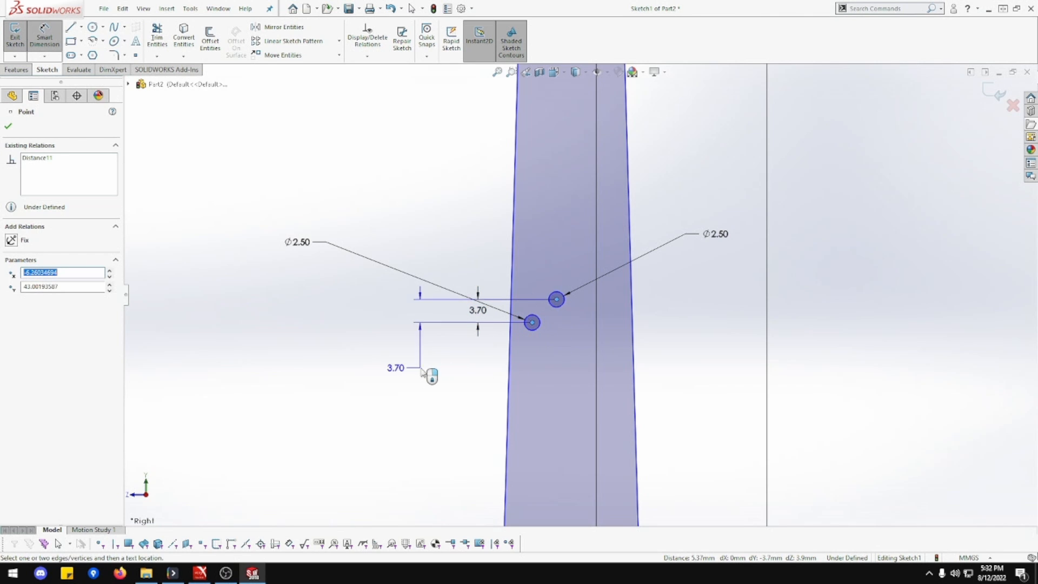
left_click(540, 399)
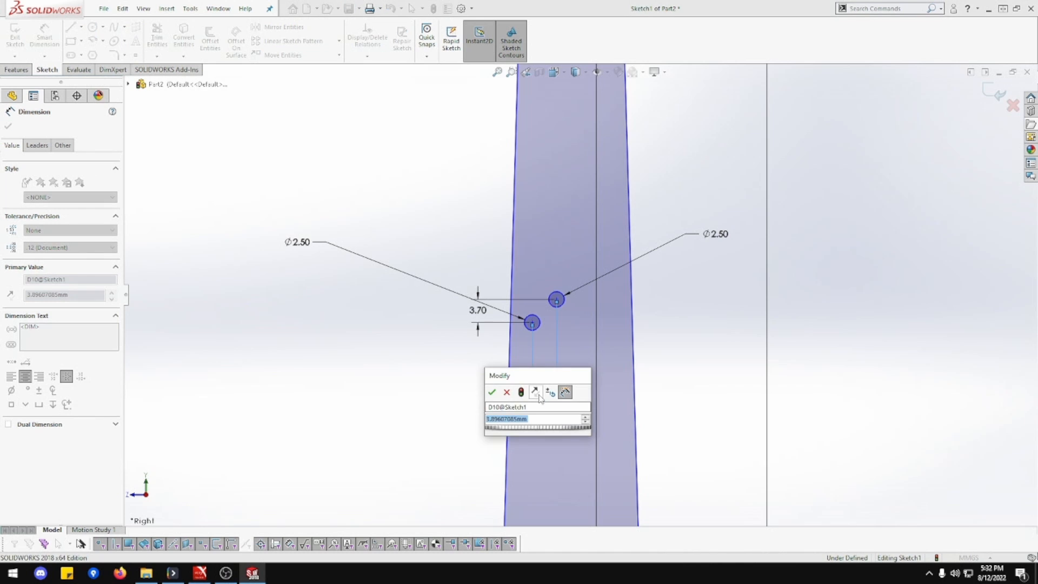
type("2.7")
key("Return")
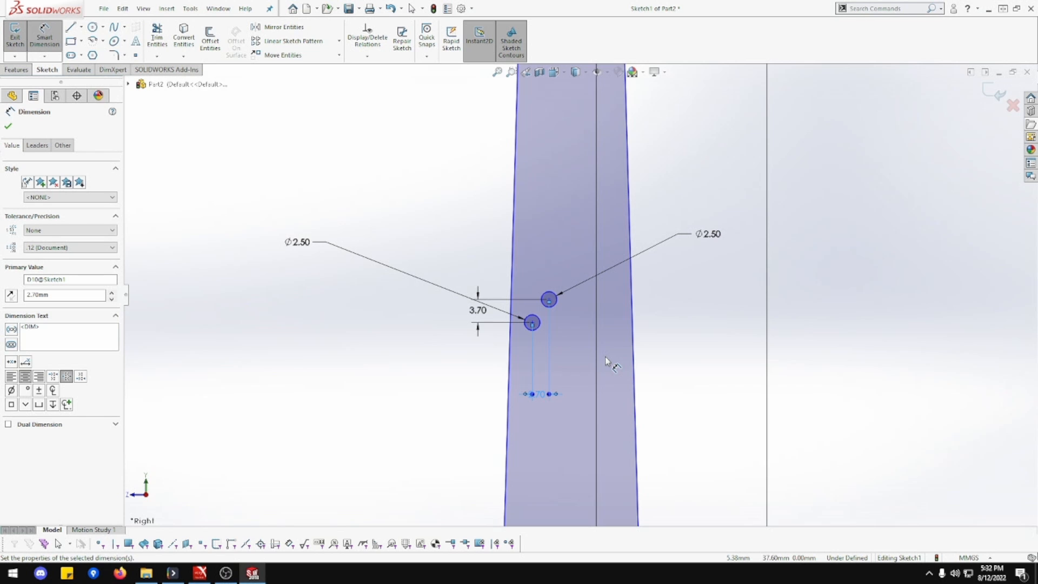
- Sketch a vertical centerline about 337 mm long from the origin up through the arm and past its top edge
scroll(630, 346, "down", 3)
scroll(653, 338, "up", 2)
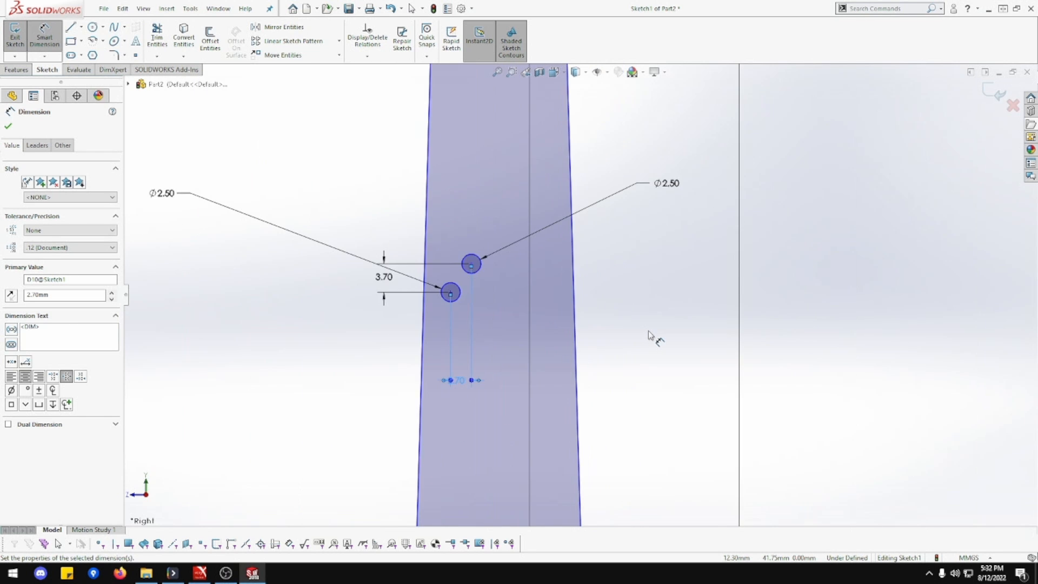
scroll(651, 338, "up", 5)
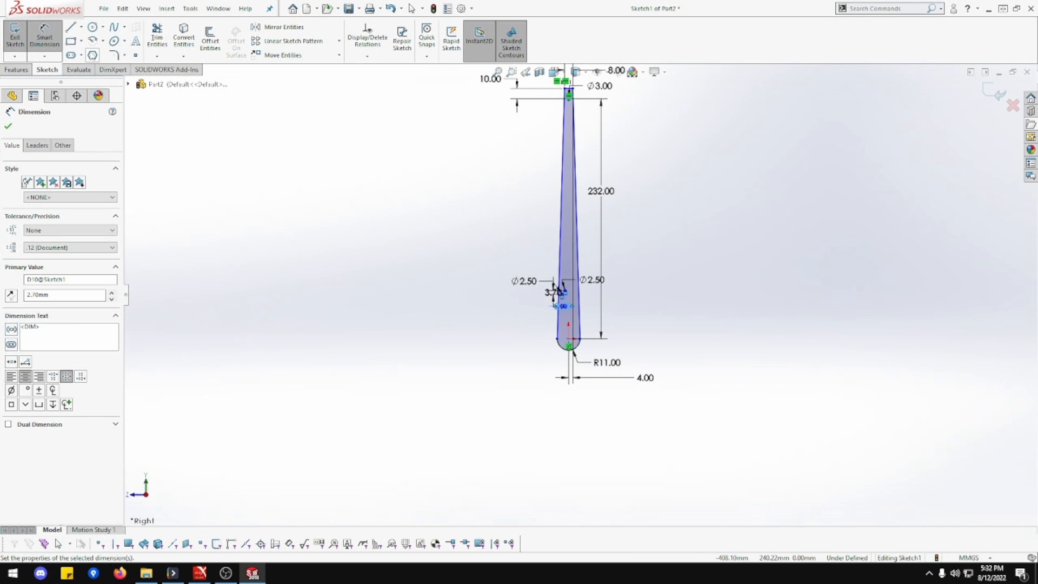
left_click(81, 27)
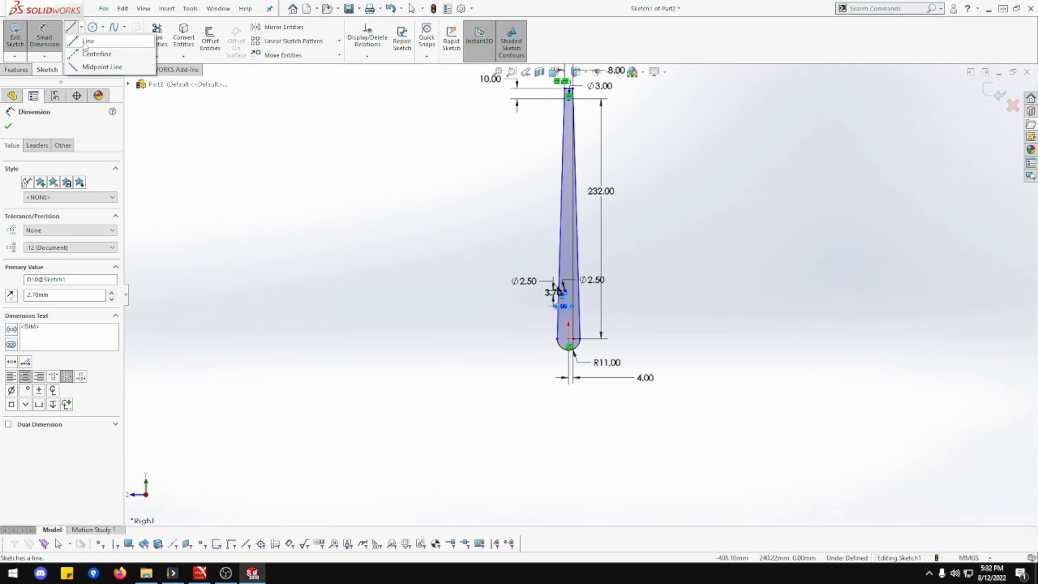
left_click(90, 54)
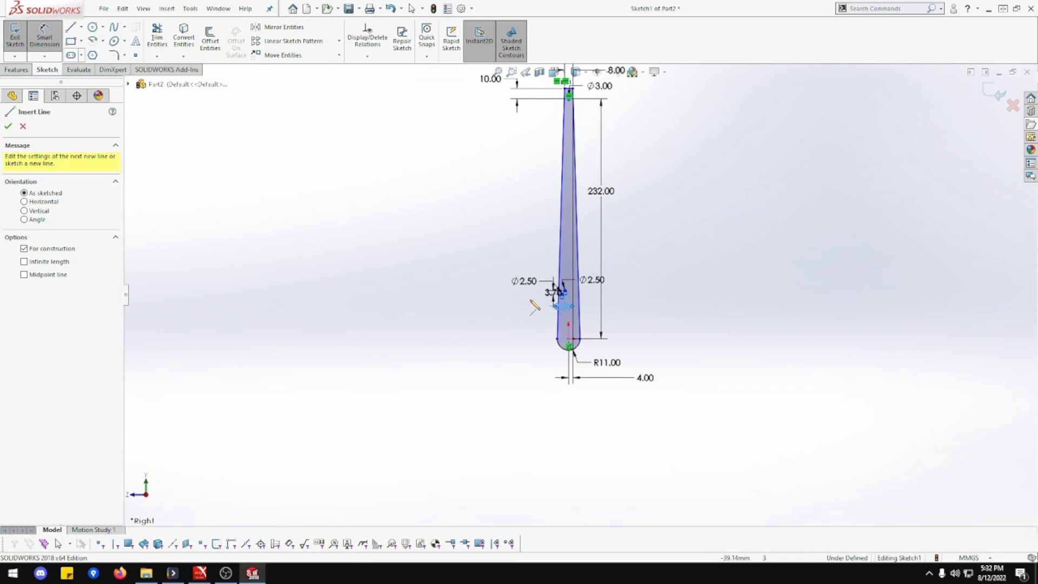
left_click(570, 344)
scroll(574, 227, "up", 3)
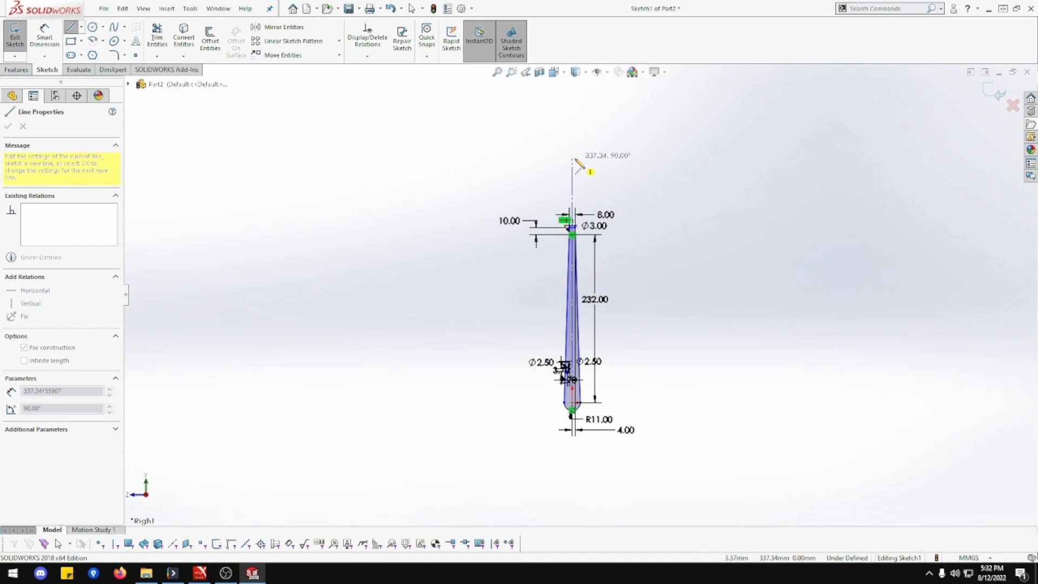
left_click(573, 160)
key("Escape")
- Move the upper 2.5 mm circle across the centerline, to about 1.1 mm right of it and about 46 mm above the origin
scroll(582, 329, "up", 4)
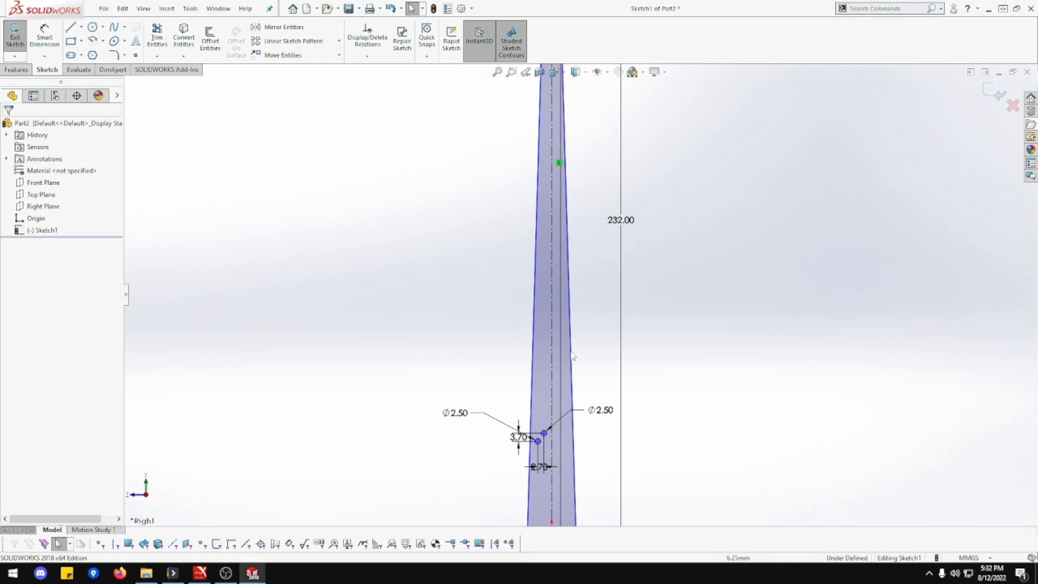
scroll(575, 346, "up", 5)
scroll(582, 262, "down", 4)
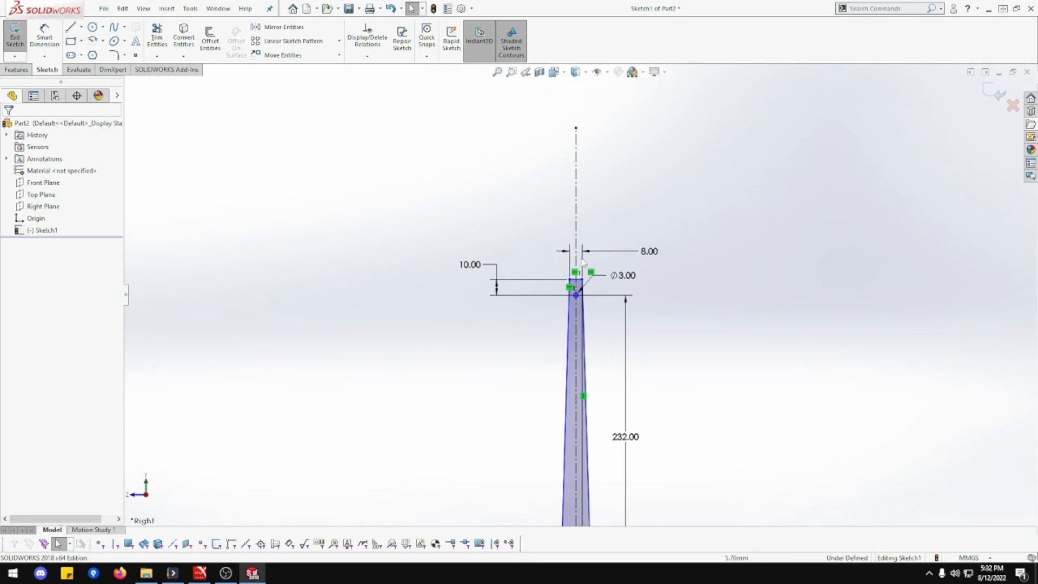
scroll(633, 348, "up", 4)
scroll(616, 378, "down", 3)
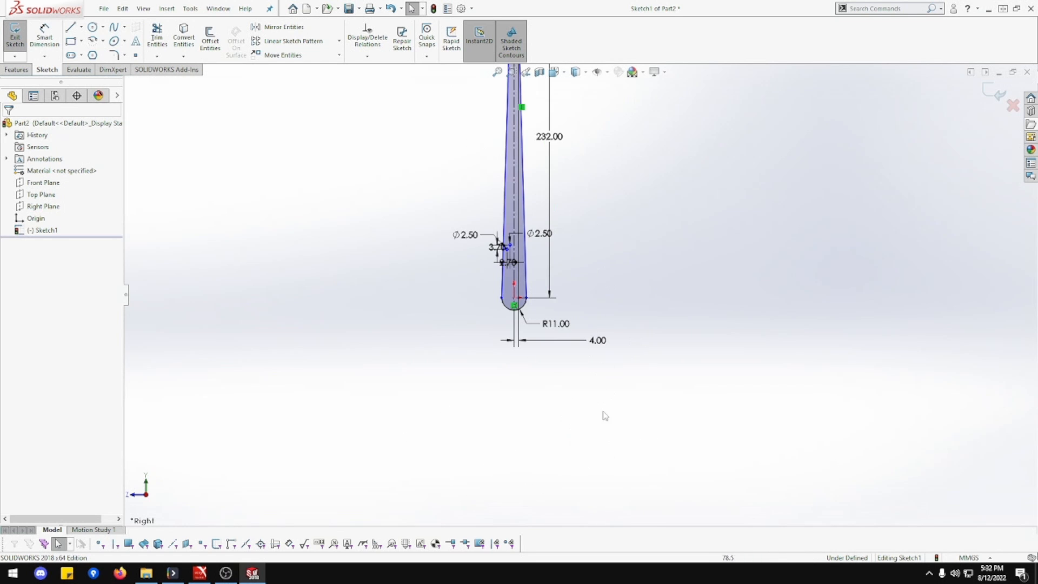
scroll(513, 237, "down", 5)
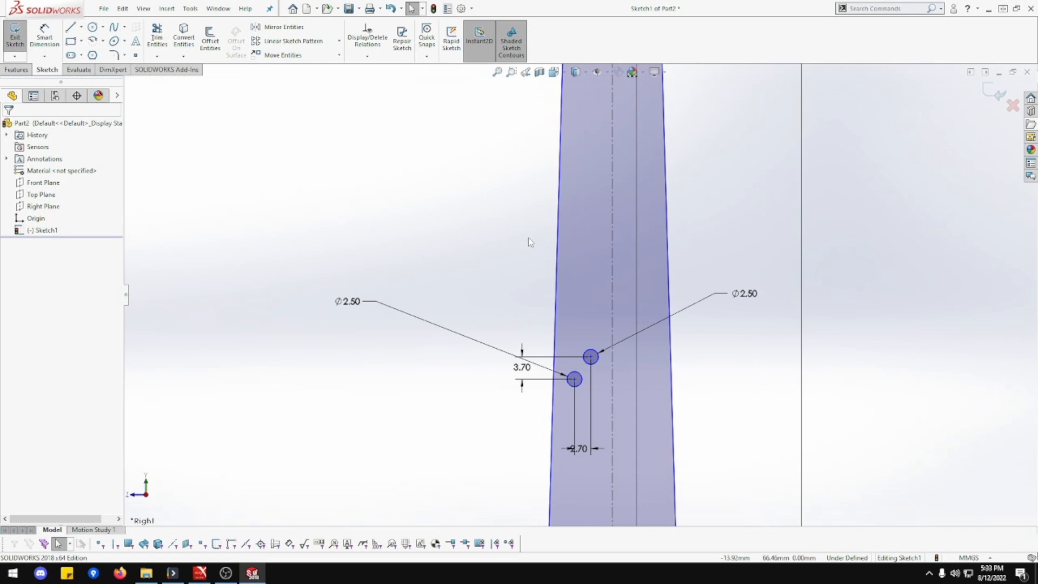
scroll(562, 292, "up", 2)
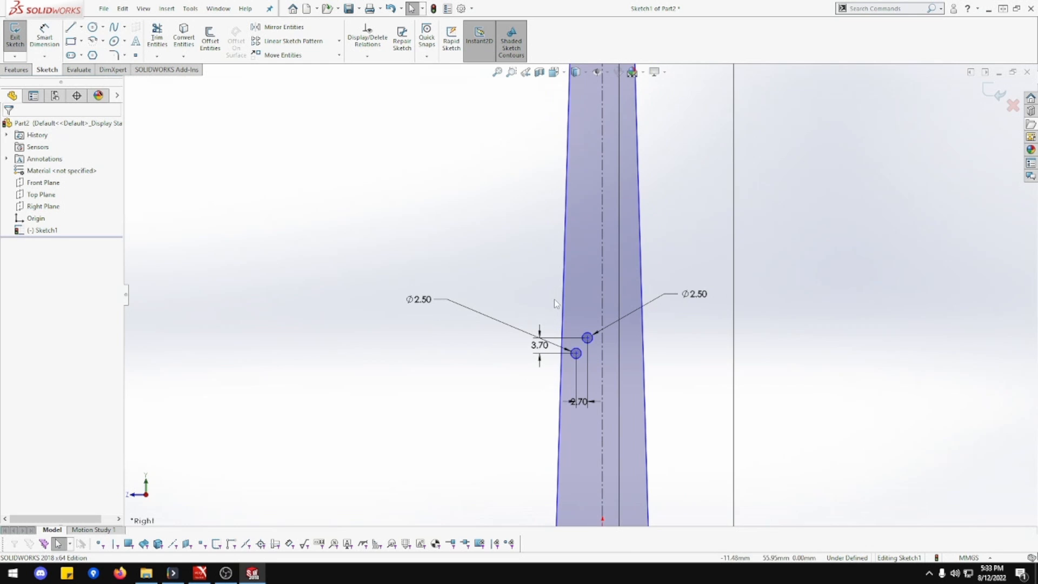
left_click(587, 339)
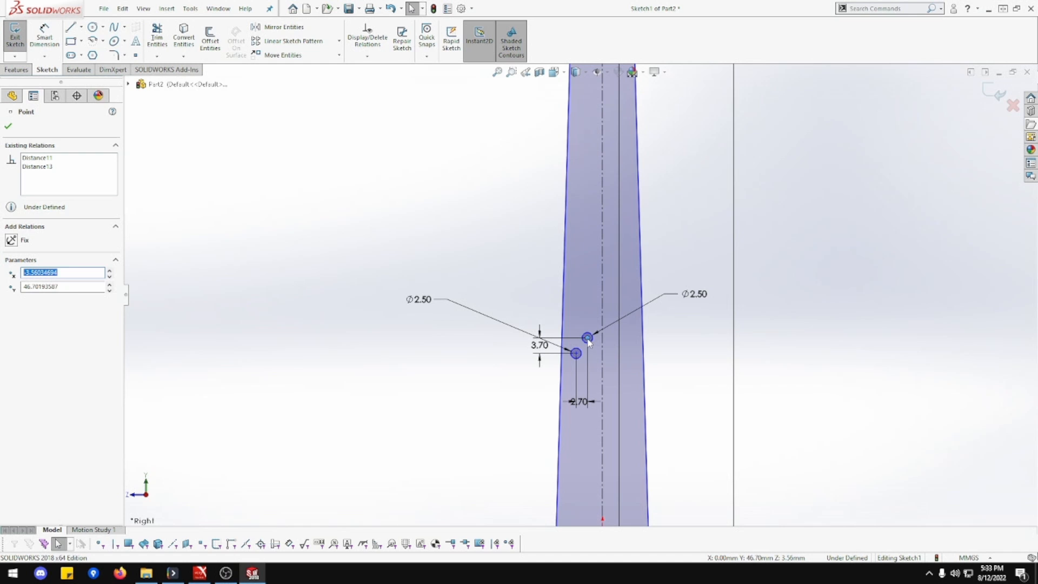
left_click_drag(588, 338, 607, 342)
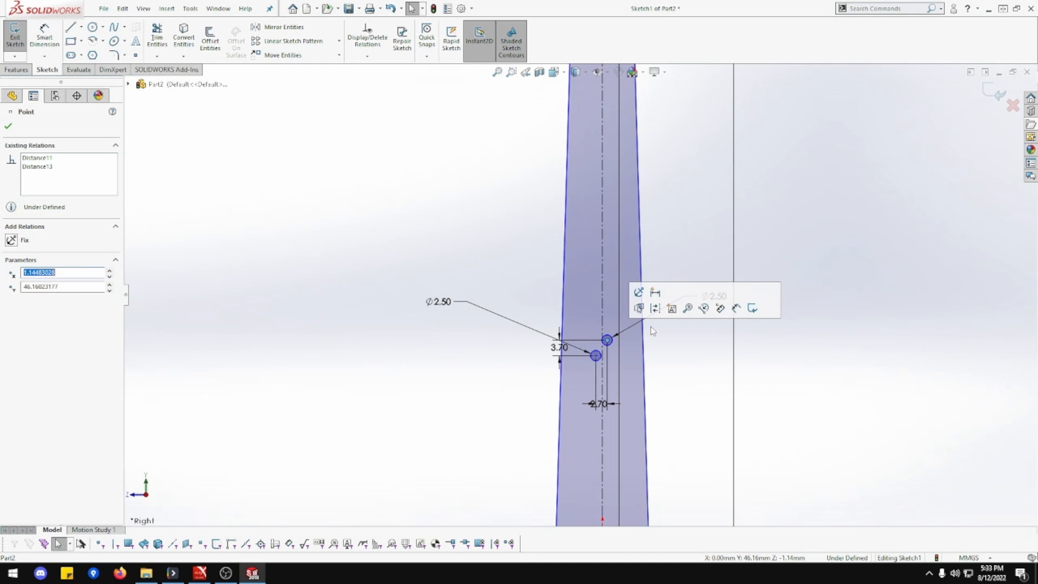
left_click(672, 352)
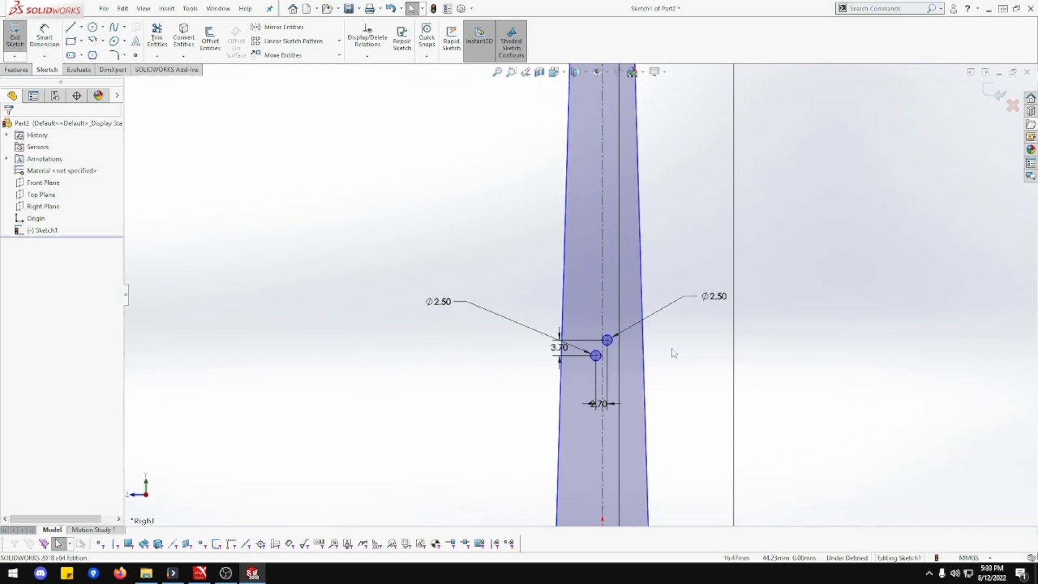
- Dimension the horizontal distance from the upper 2.5 mm circle's centre to the vertical centerline as 1.6 mm
left_click(47, 38)
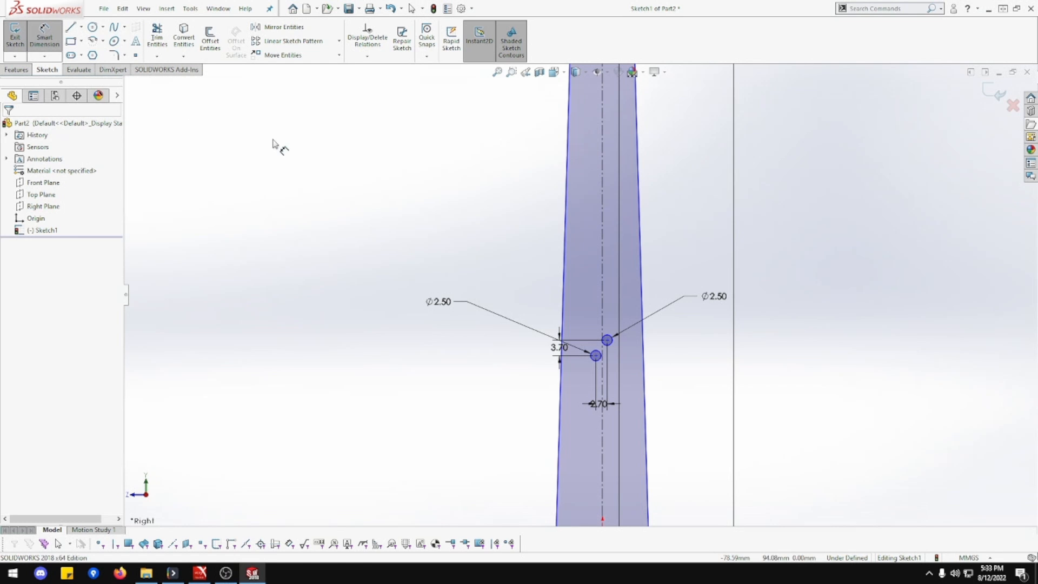
left_click(607, 345)
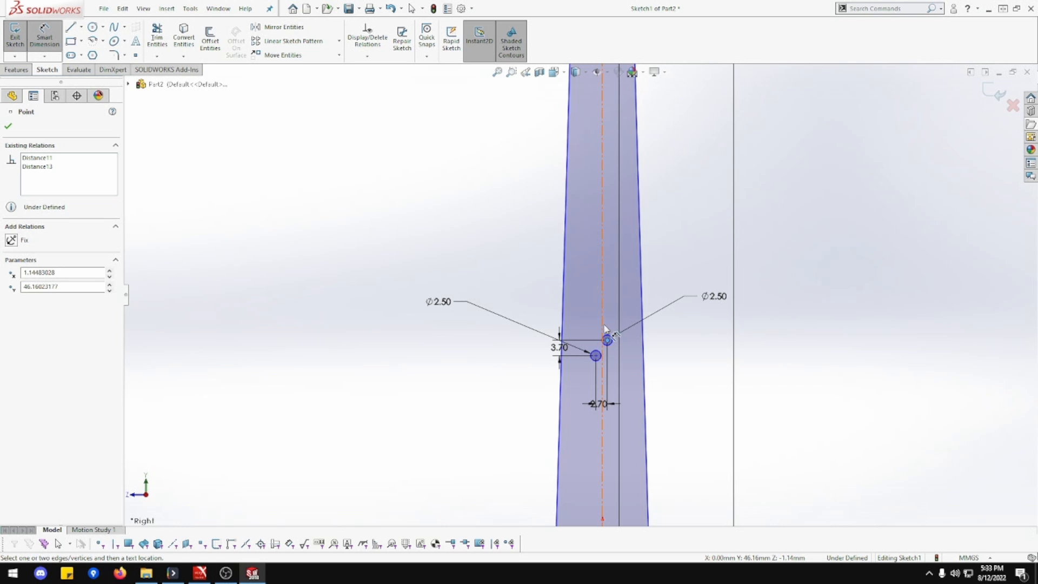
left_click(609, 319)
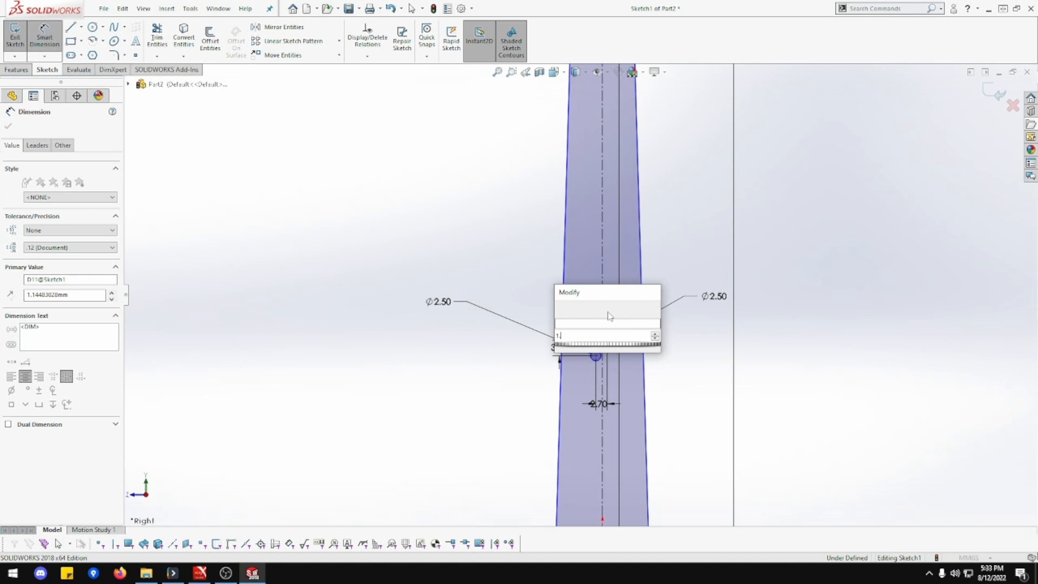
type("1.6")
key("Return")
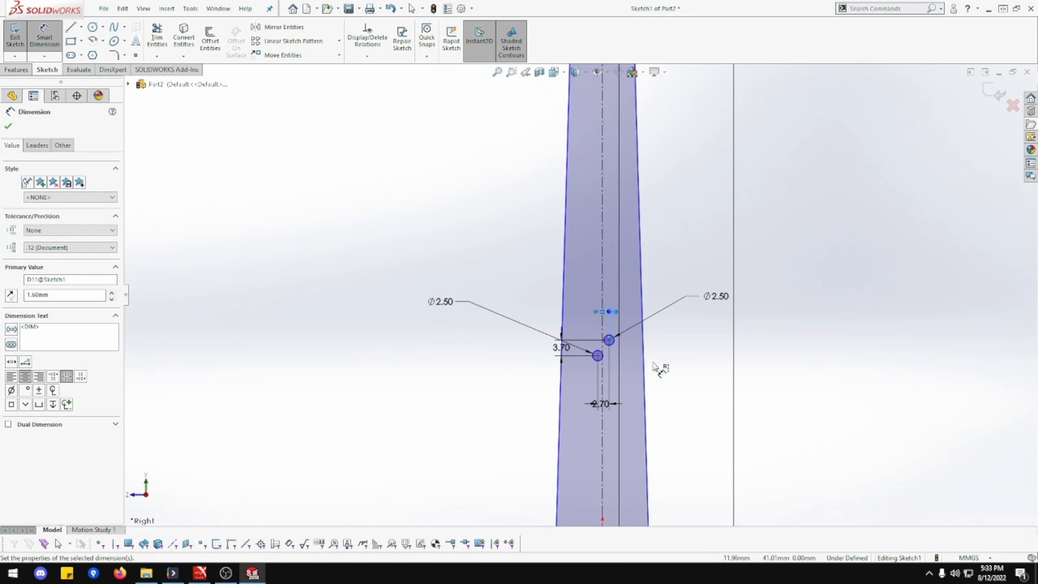
- Dimension the vertical distance from the origin to the upper 2.5 mm circle's centre as 158.3 mm
scroll(682, 378, "up", 2)
scroll(546, 392, "down", 2)
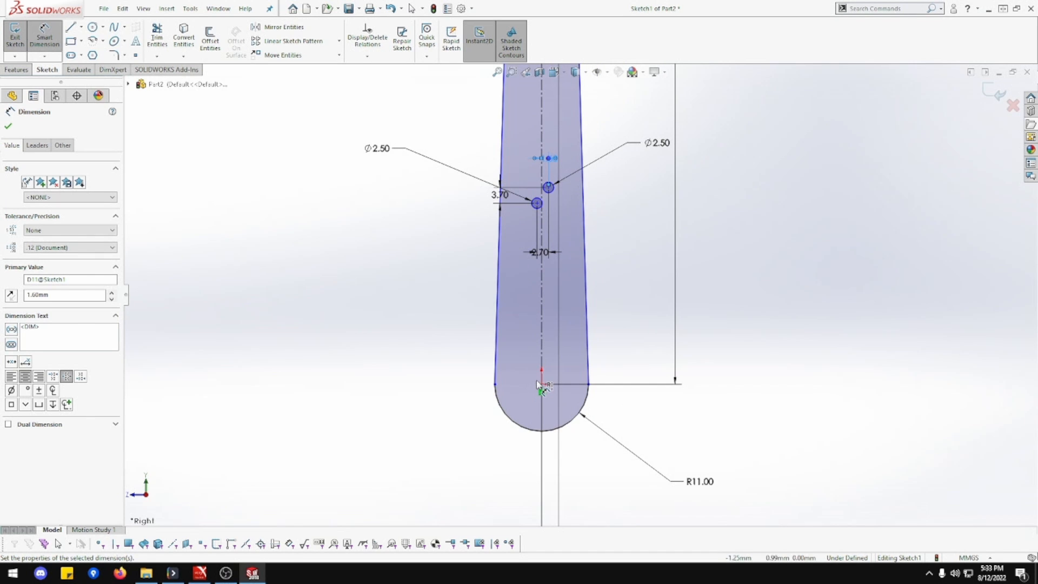
left_click(542, 386)
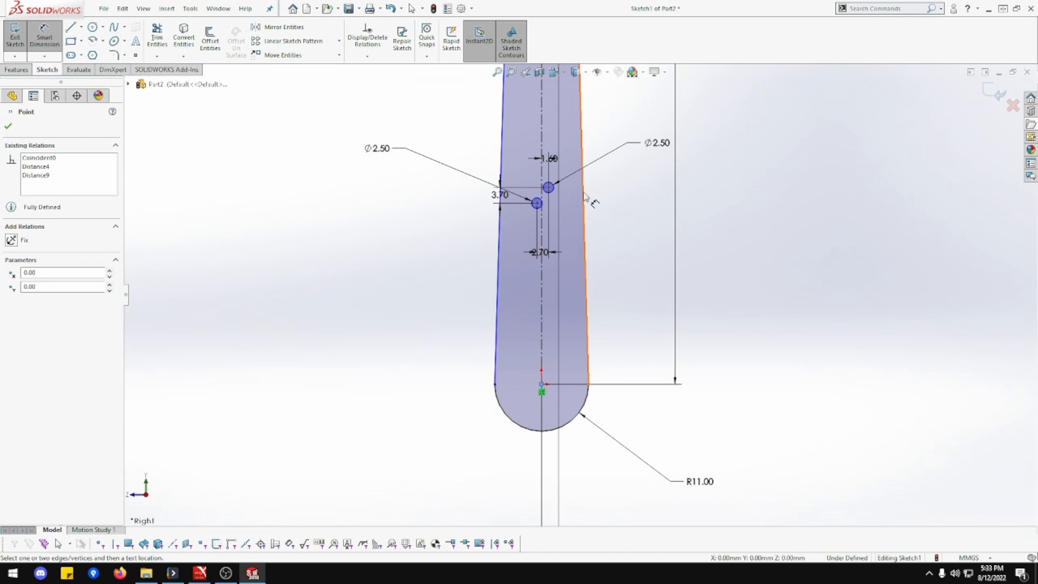
left_click(548, 187)
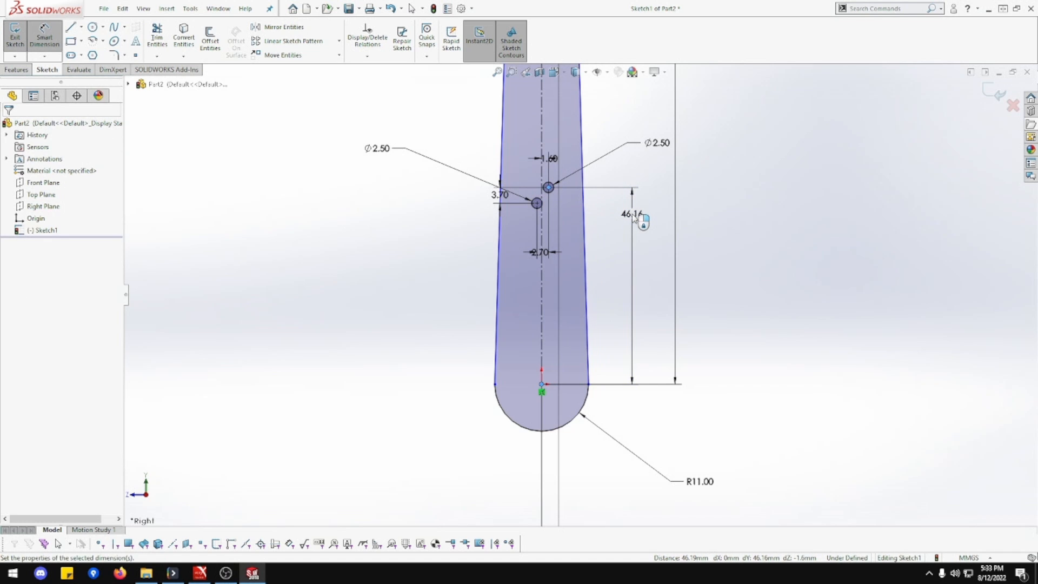
left_click(635, 216)
type("150.3")
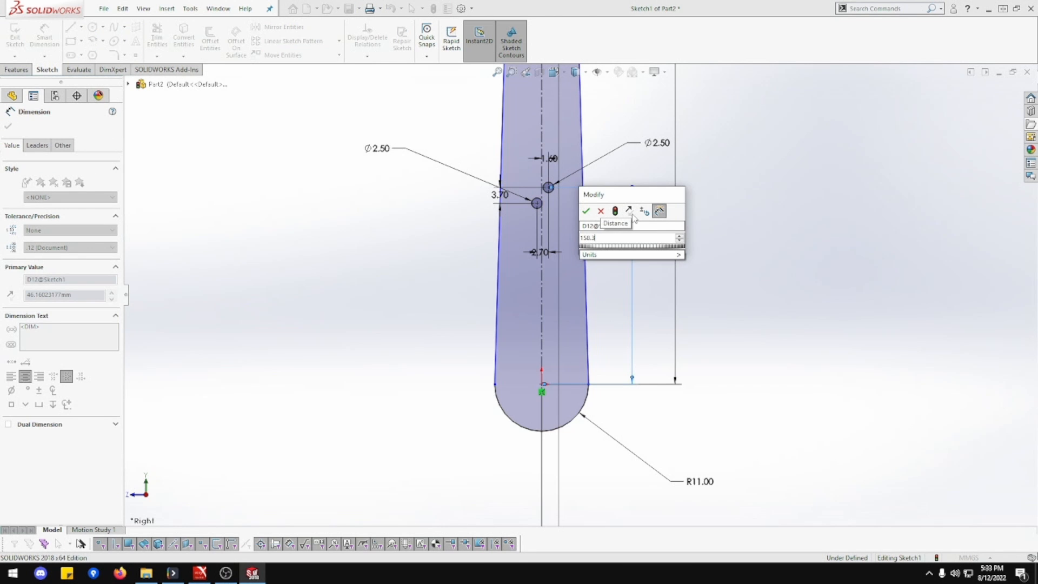
key("Return")
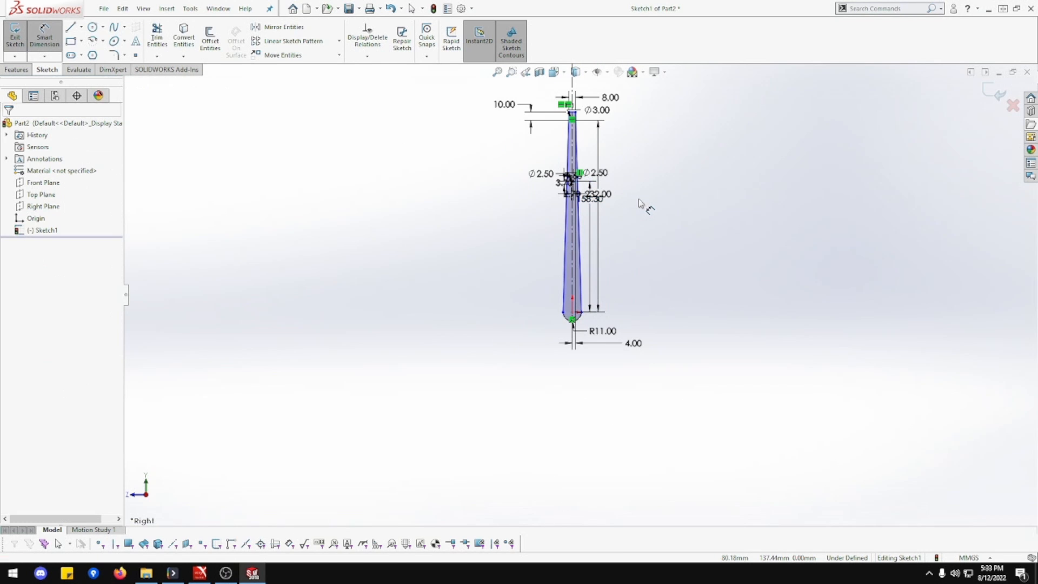
key("Escape")
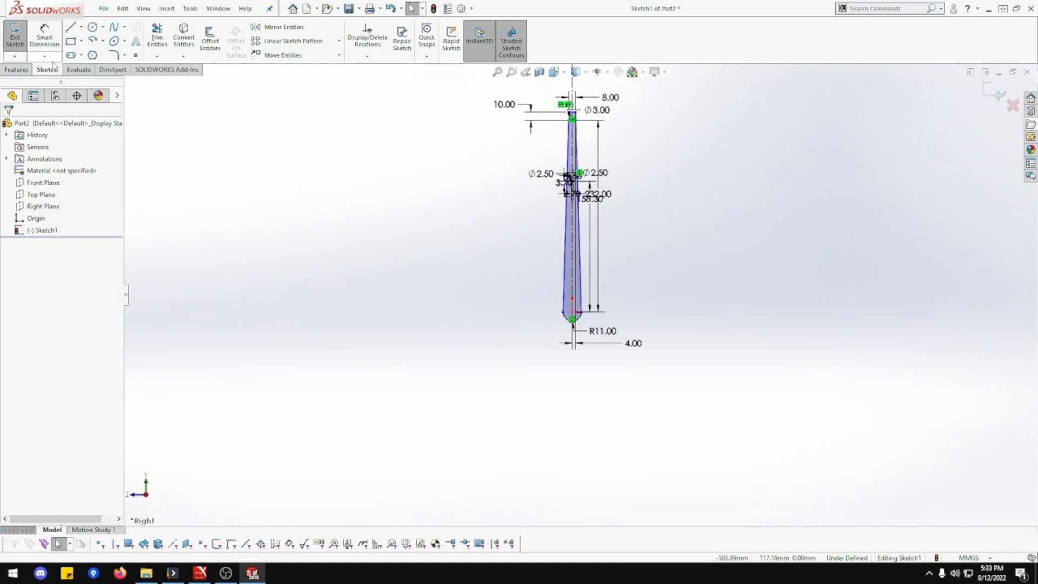
- Extrude the arm profile with its three holes as a blind boss 6 mm deep from the sketch plane
left_click(23, 72)
left_click(20, 37)
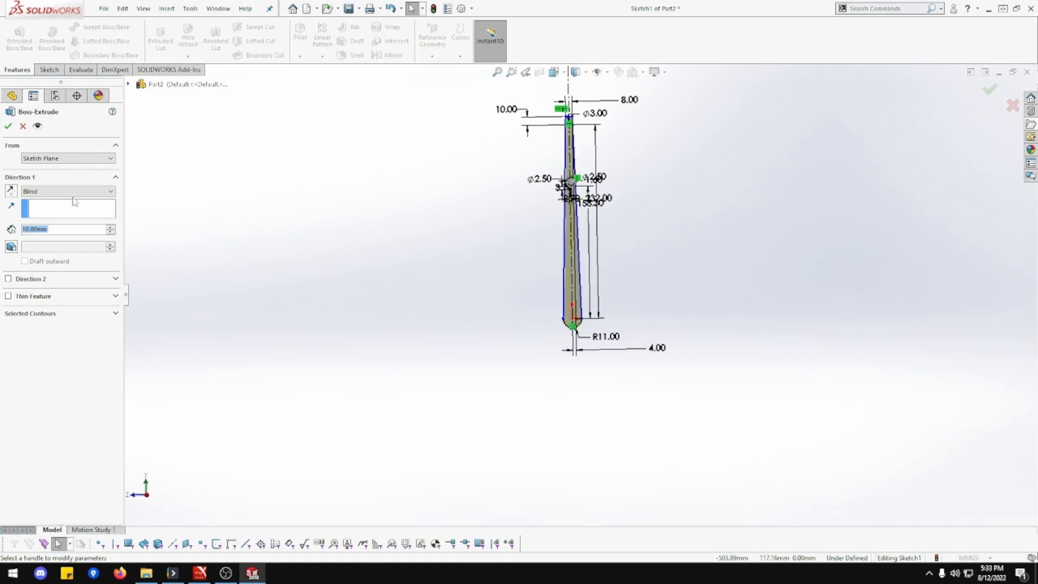
type("6")
key("Return")
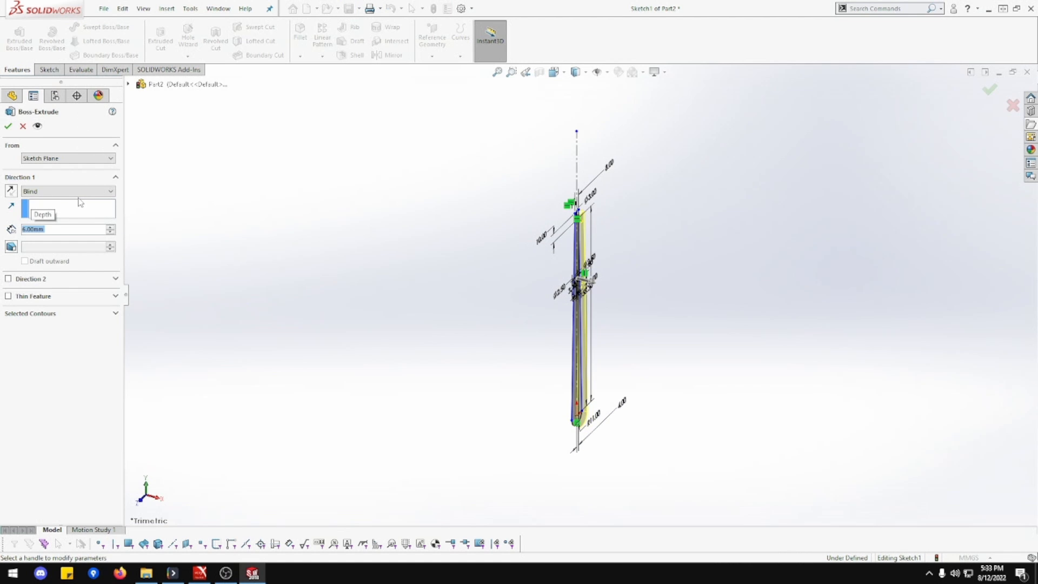
left_click(8, 127)
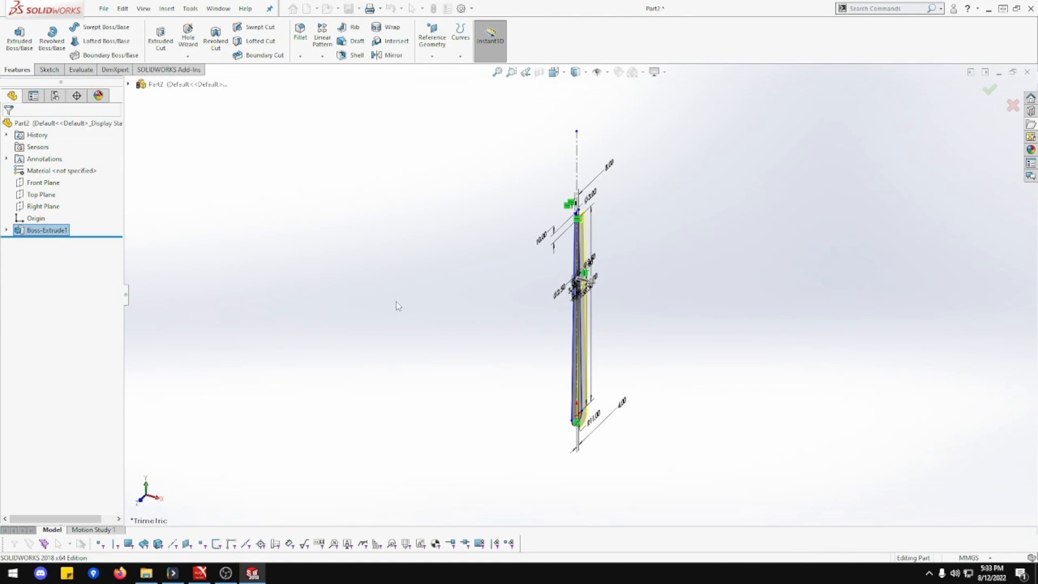
left_click(623, 325)
scroll(623, 326, "up", 1)
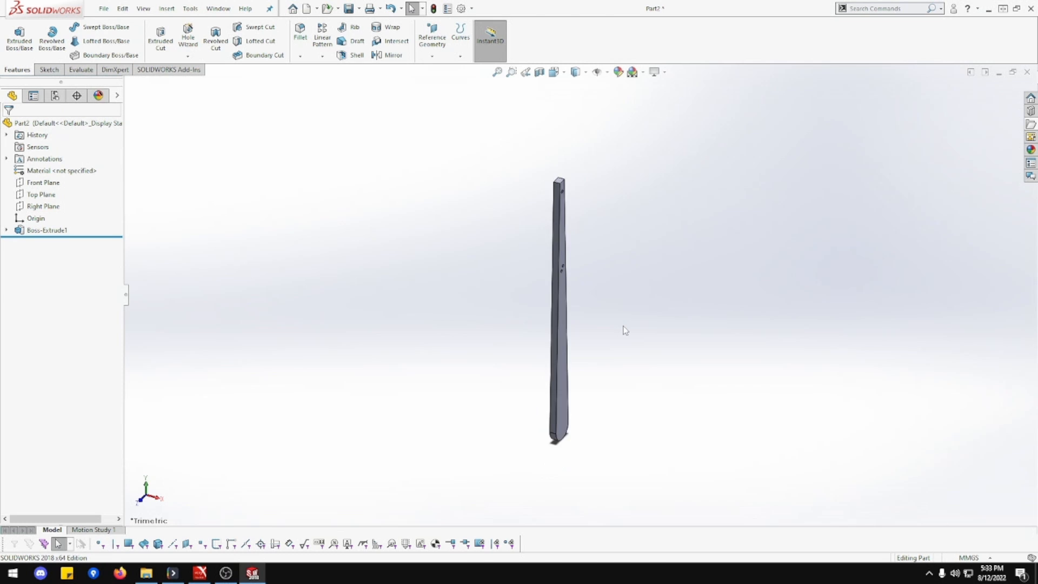
scroll(623, 326, "down", 1)
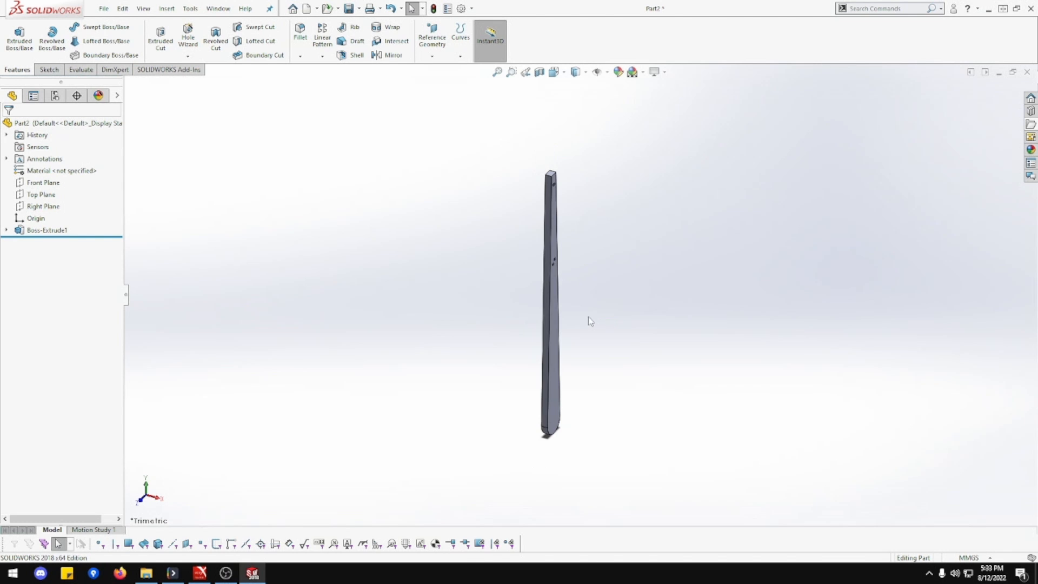
- Sketch an 11 mm radius circle centred on the origin on the arm's broad face, matching its rounded bottom end
middle_click_drag(588, 319, 653, 463)
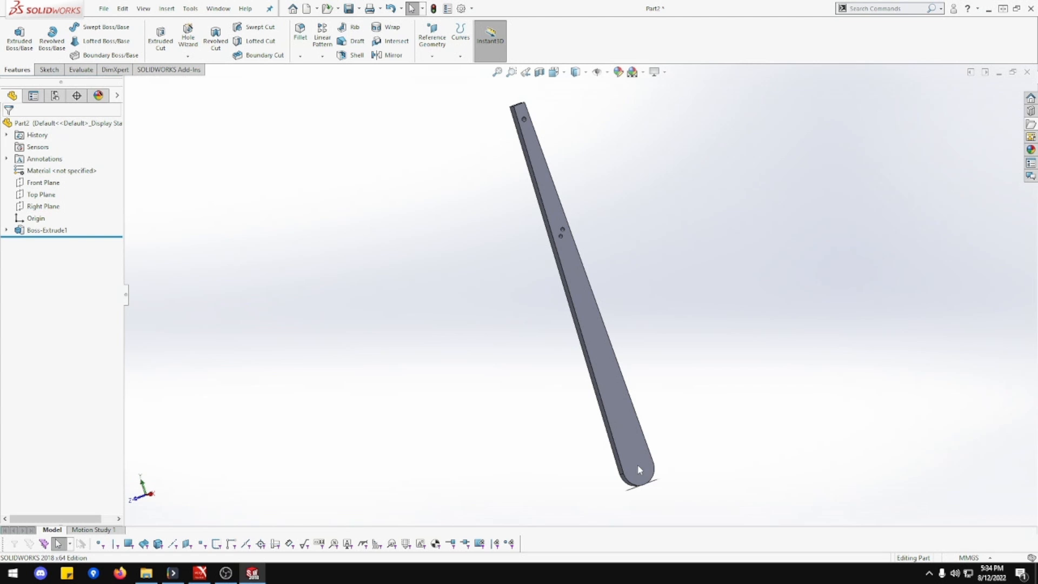
left_click(639, 469)
right_click(639, 469)
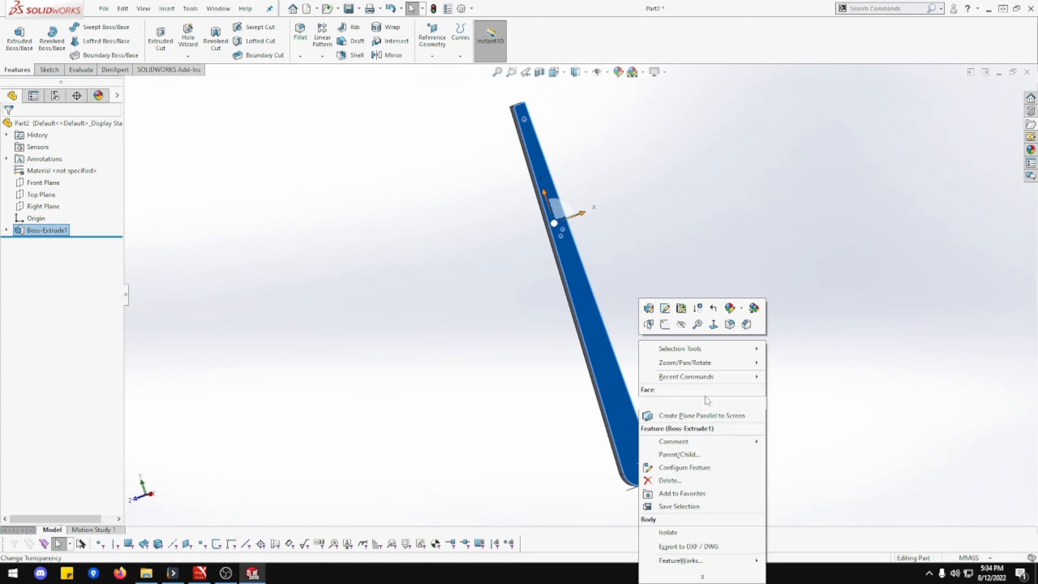
left_click(714, 324)
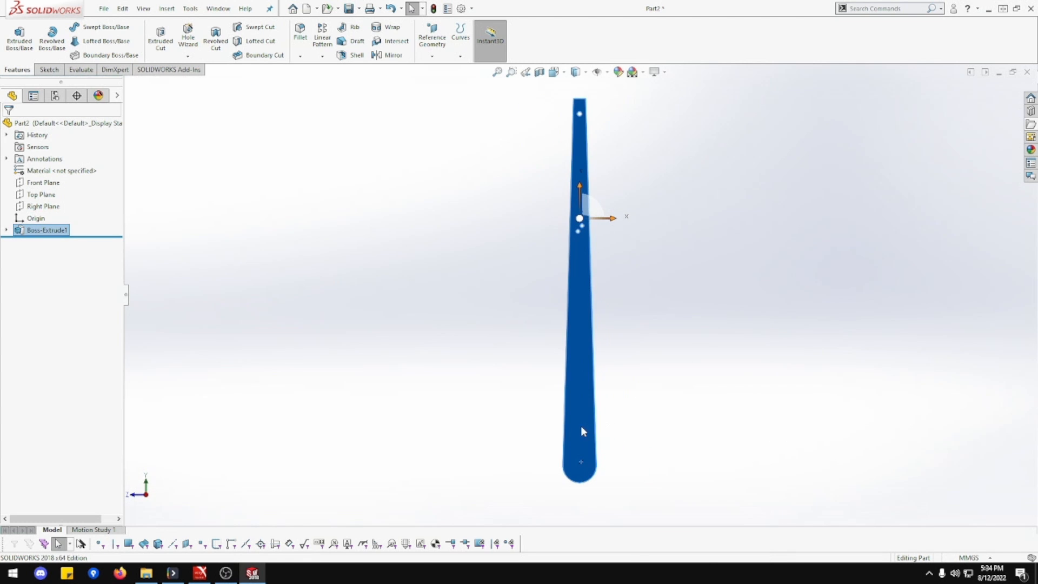
right_click(581, 428)
left_click(610, 324)
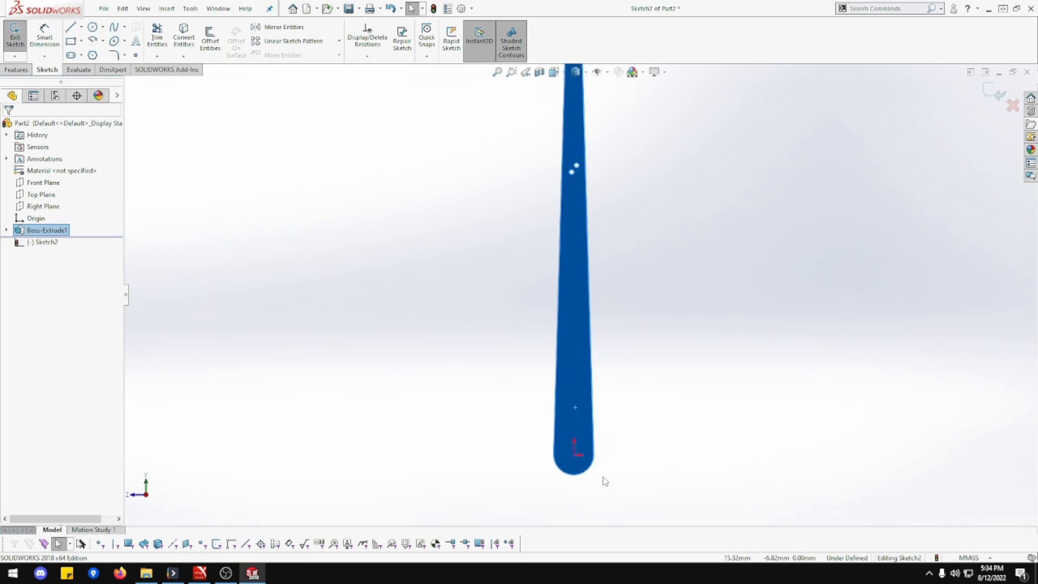
scroll(604, 480, "down", 5)
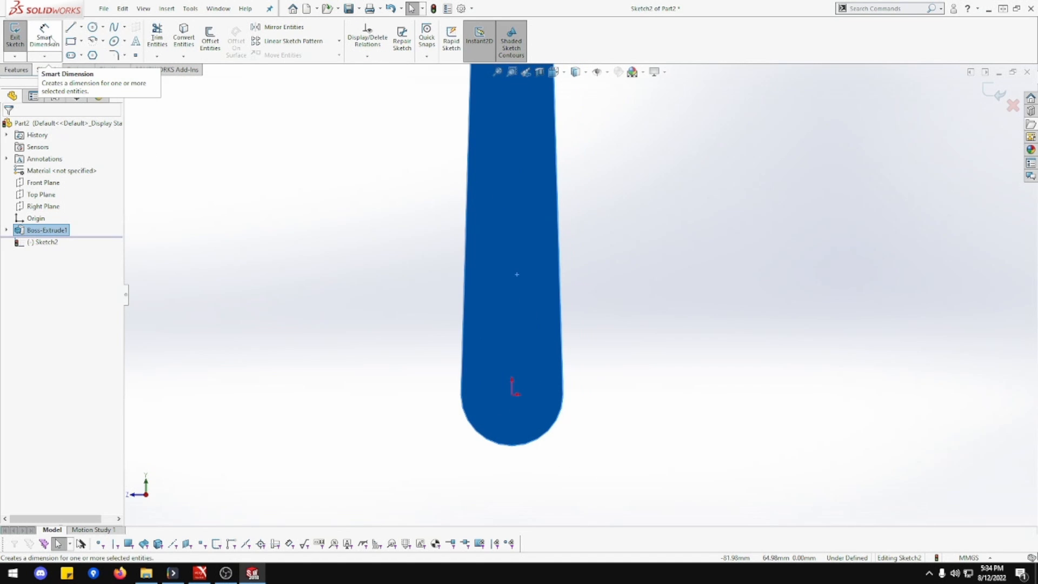
left_click(93, 27)
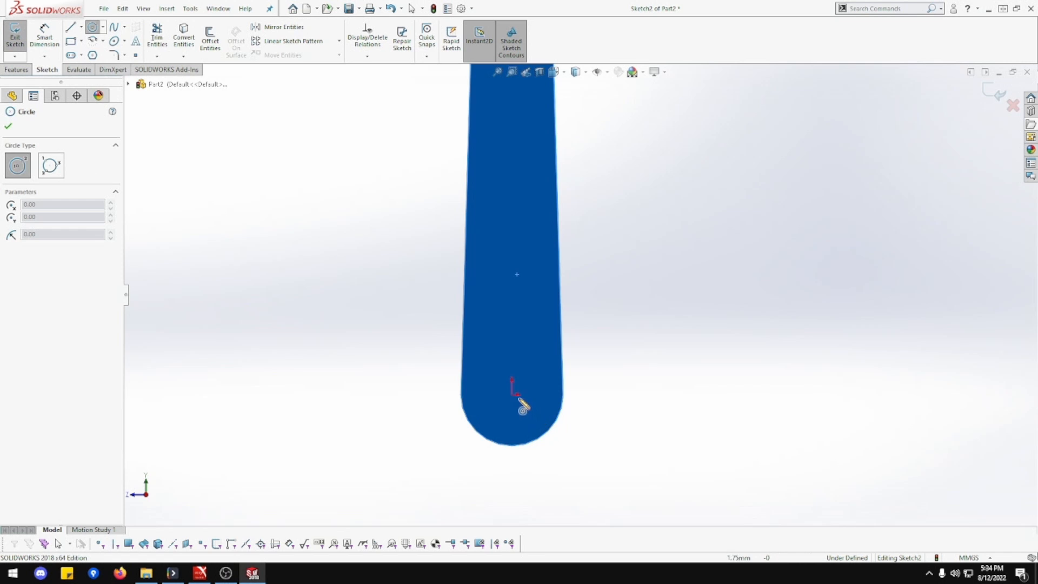
left_click_drag(511, 394, 551, 438)
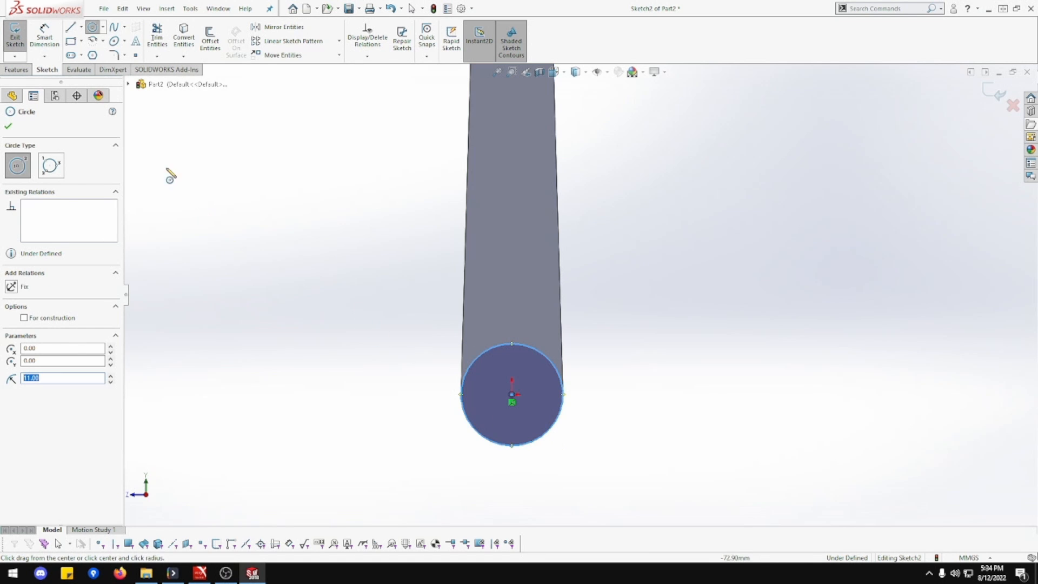
- Extrude the circle at the arm's rounded end outward as a blind boss 8 mm deep, merged with the arm
middle_click_drag(344, 258, 402, 268)
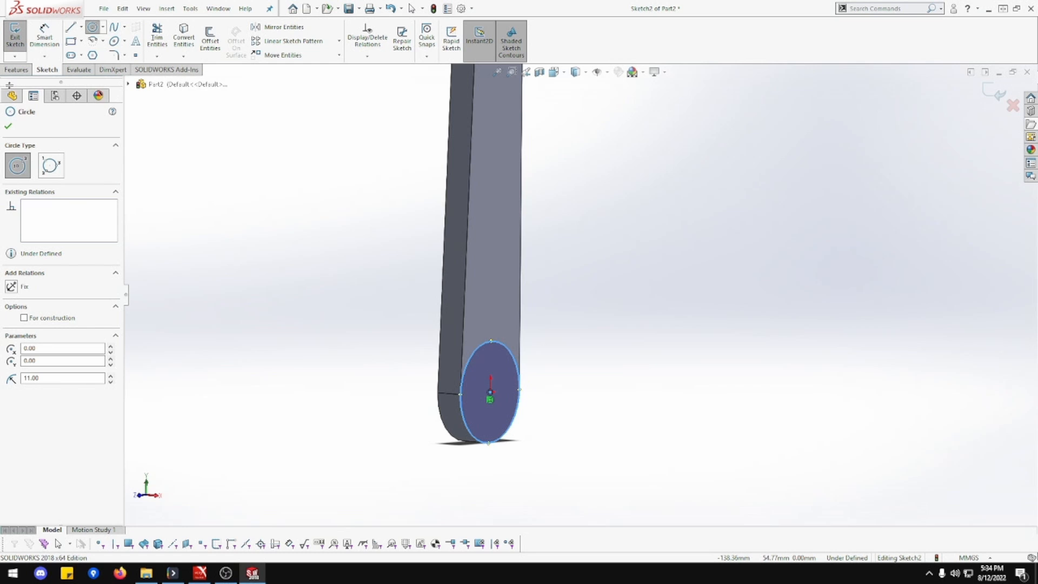
left_click(16, 71)
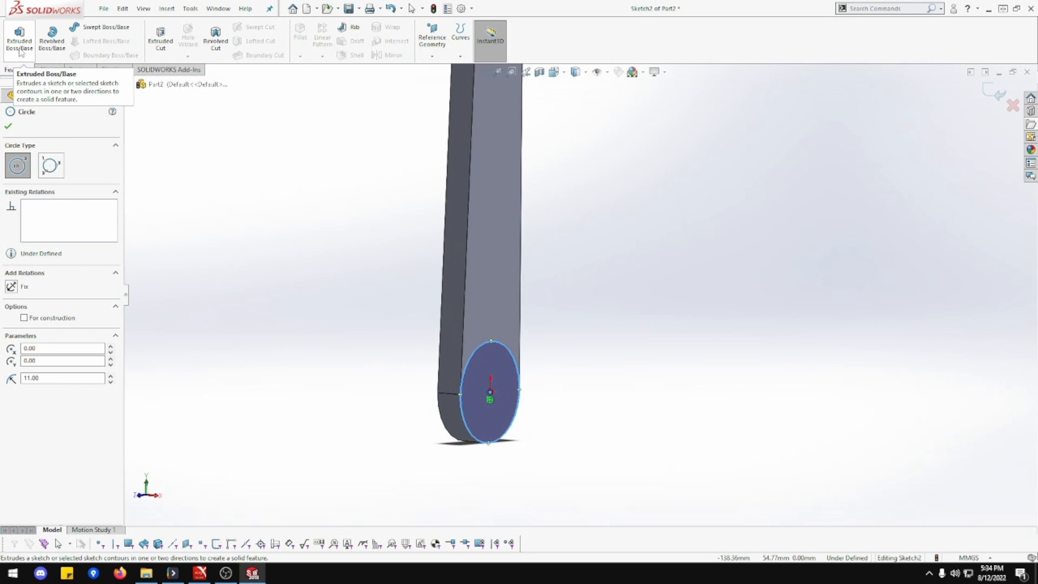
left_click(20, 53)
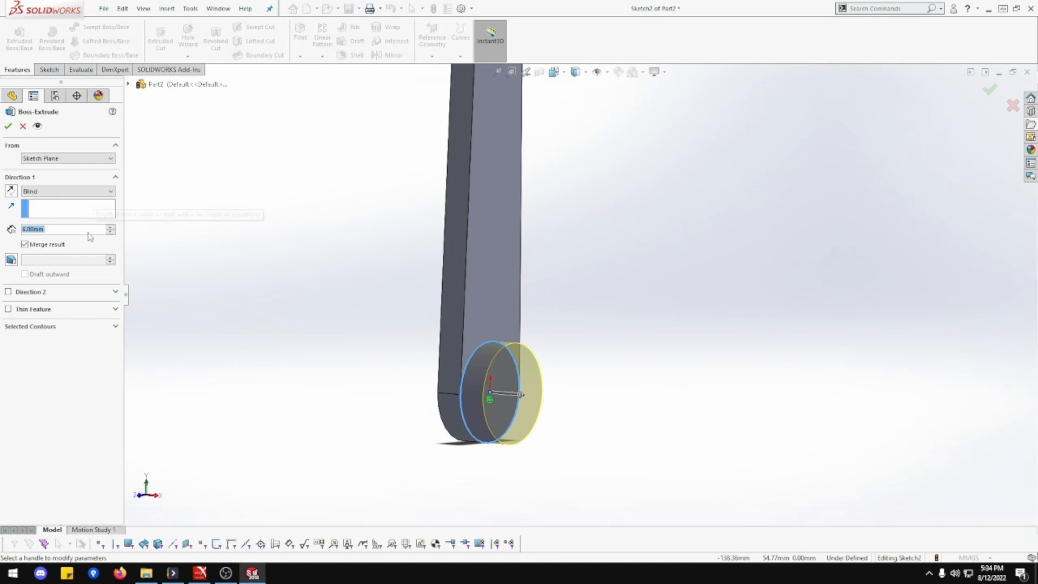
type("8")
key("Return")
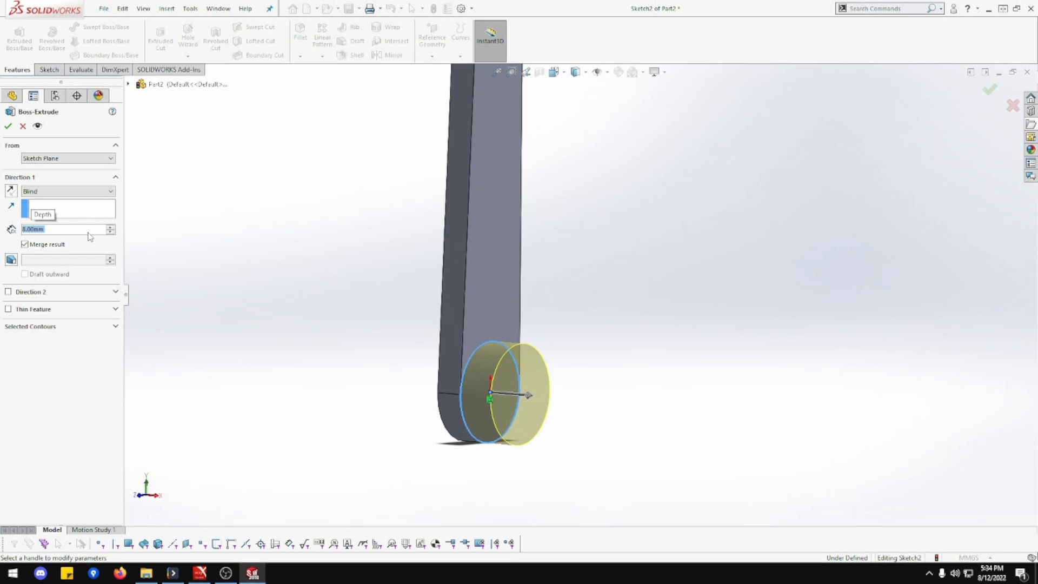
key("Return")
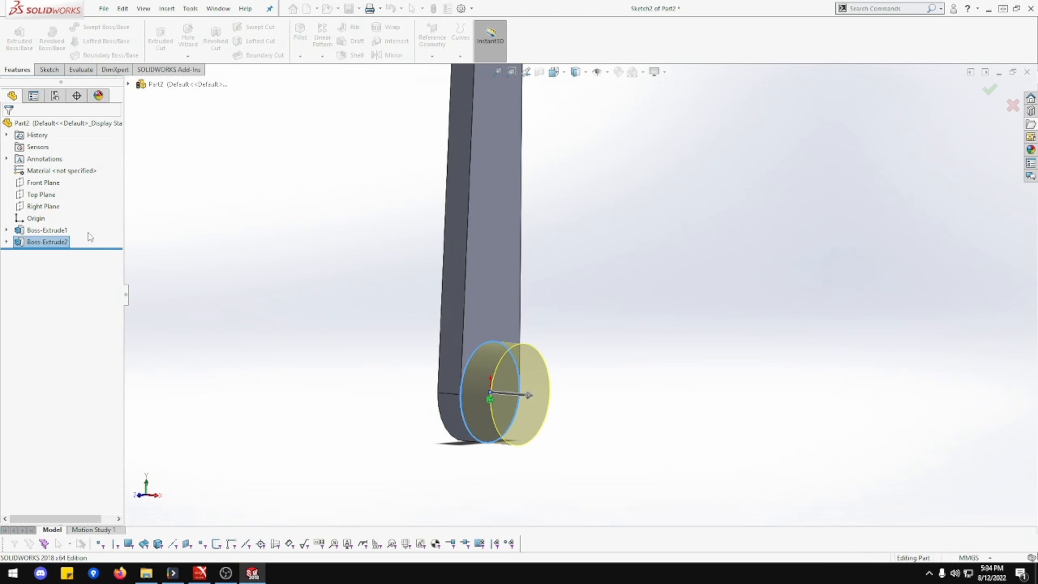
left_click(349, 317)
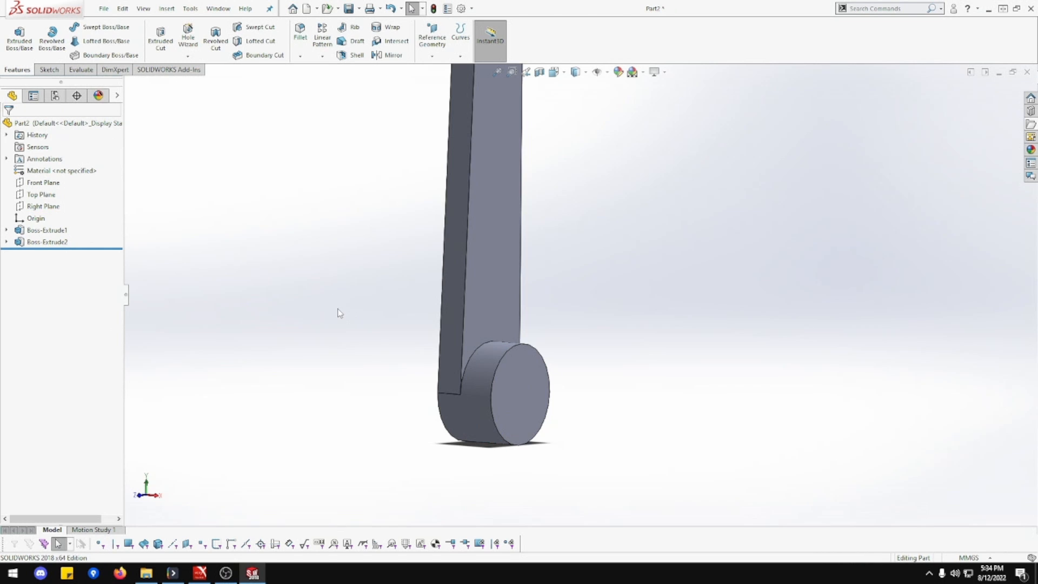
- Sketch a circle of about 5.2 mm radius, centred on the origin, on the round boss's end face
right_click(523, 396)
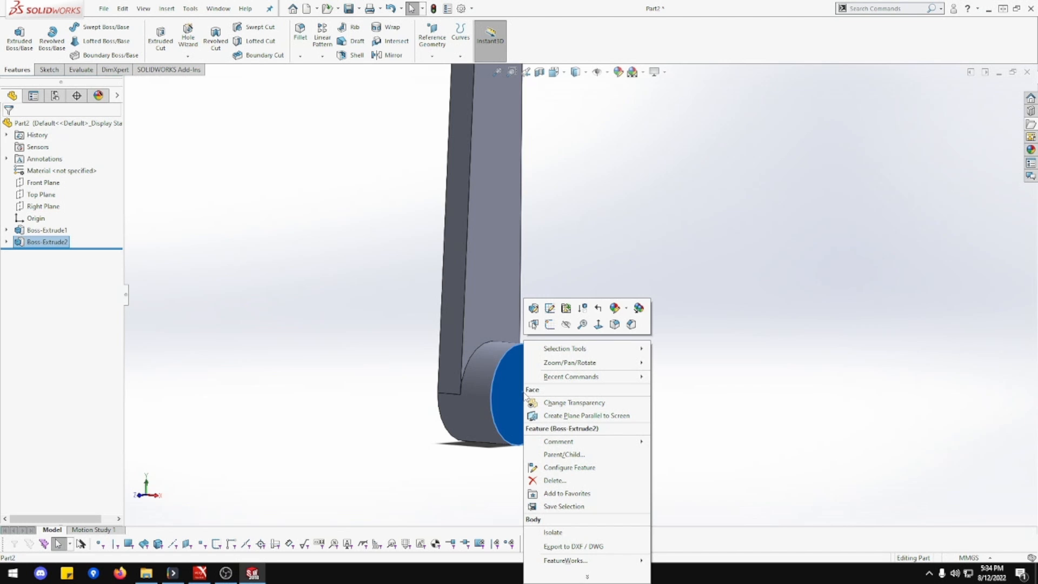
left_click(549, 323)
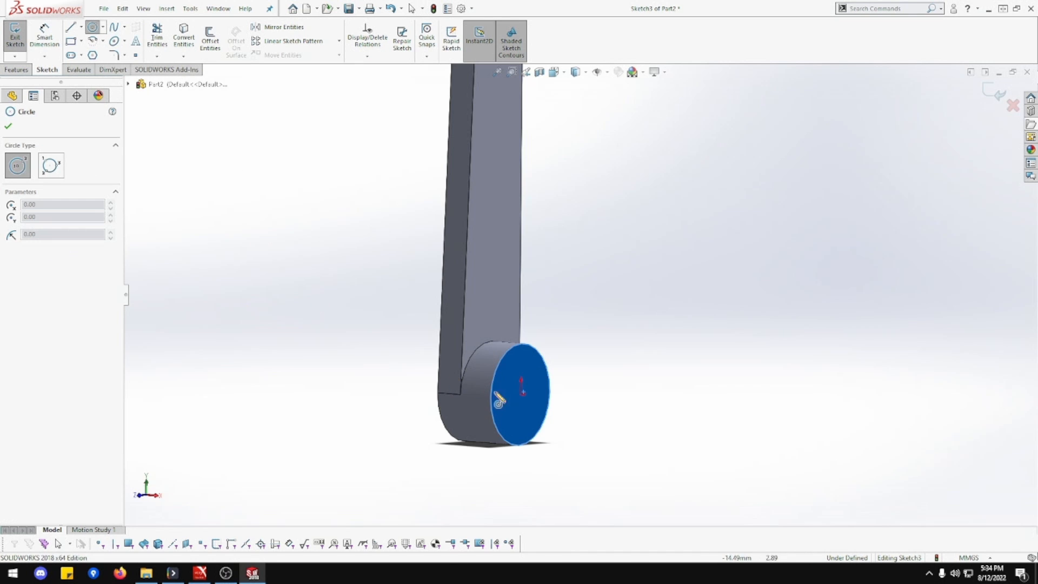
left_click(521, 391)
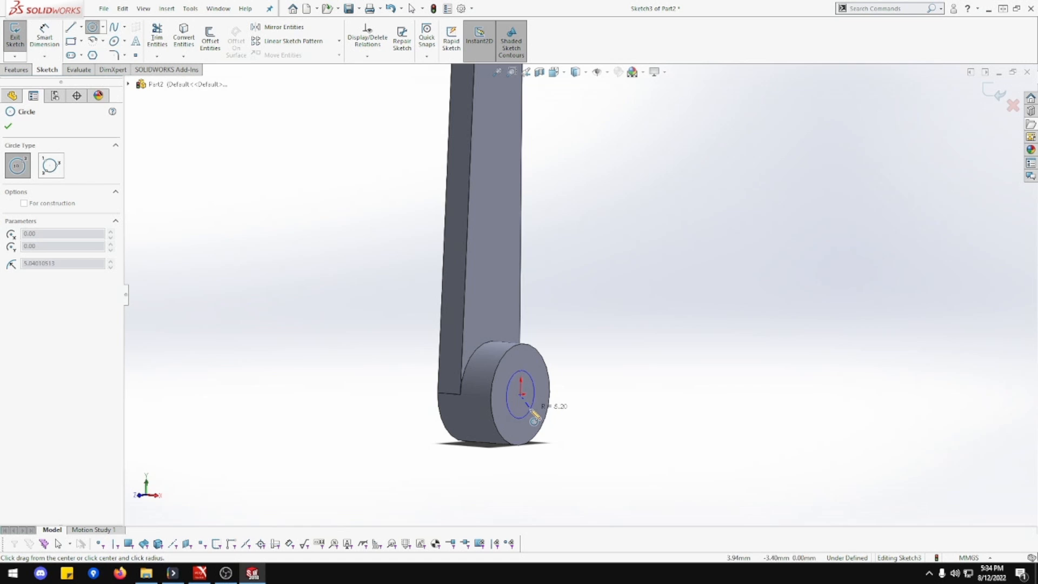
left_click(533, 413)
- Dimension the circle on the boss's end face to a diameter of 12 mm
left_click(45, 43)
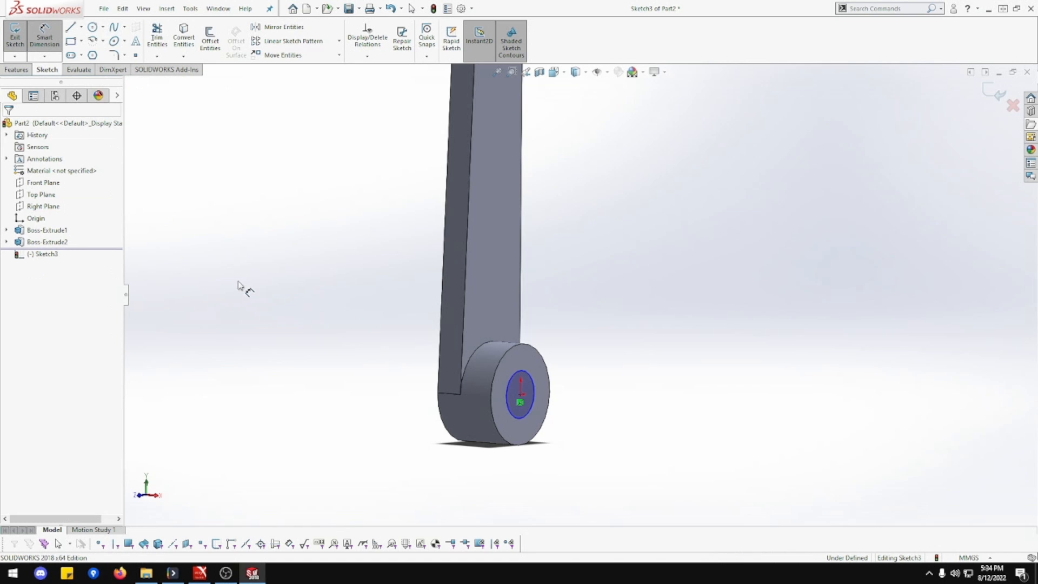
left_click(532, 383)
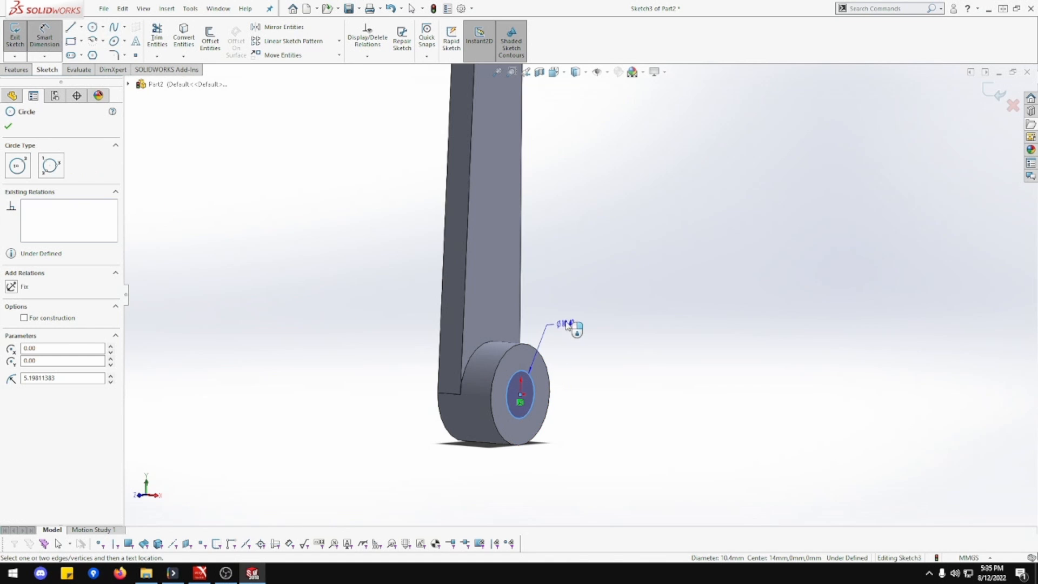
left_click(594, 314)
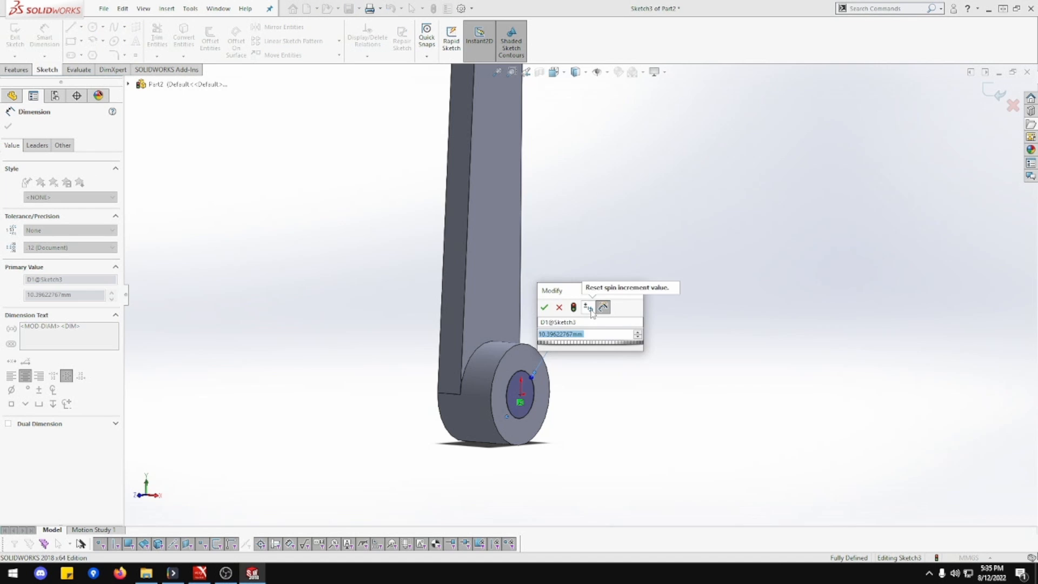
type("12")
key("Return")
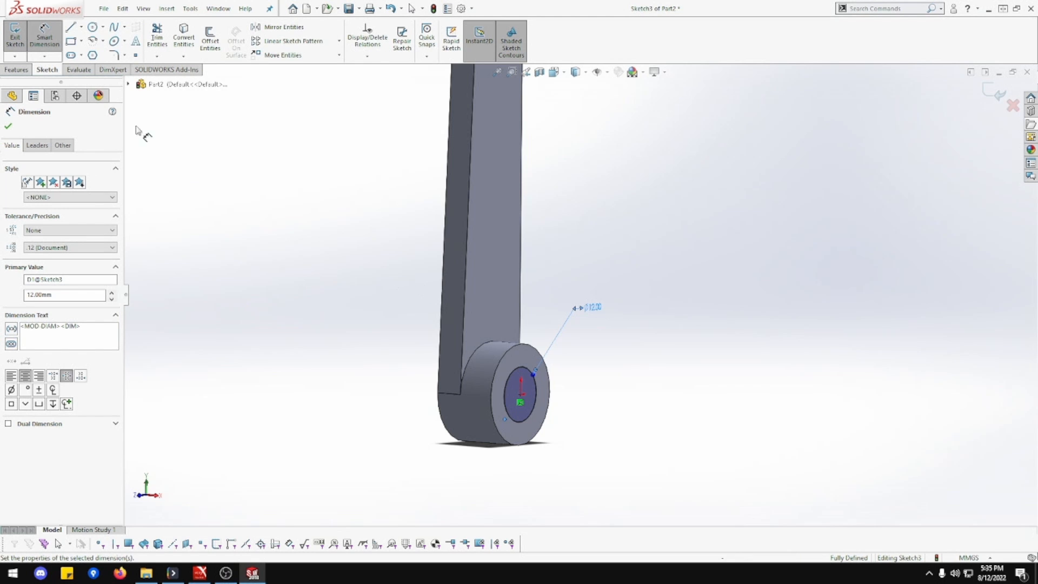
- Cut the 12 mm circle Through All, through the boss and the arm
left_click(17, 69)
left_click(160, 46)
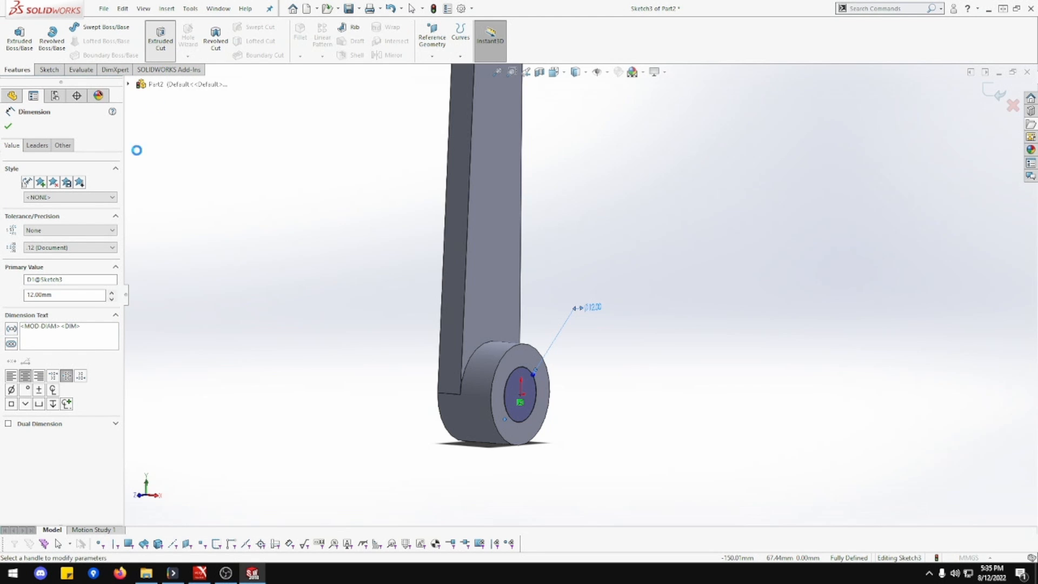
left_click(85, 192)
left_click(85, 209)
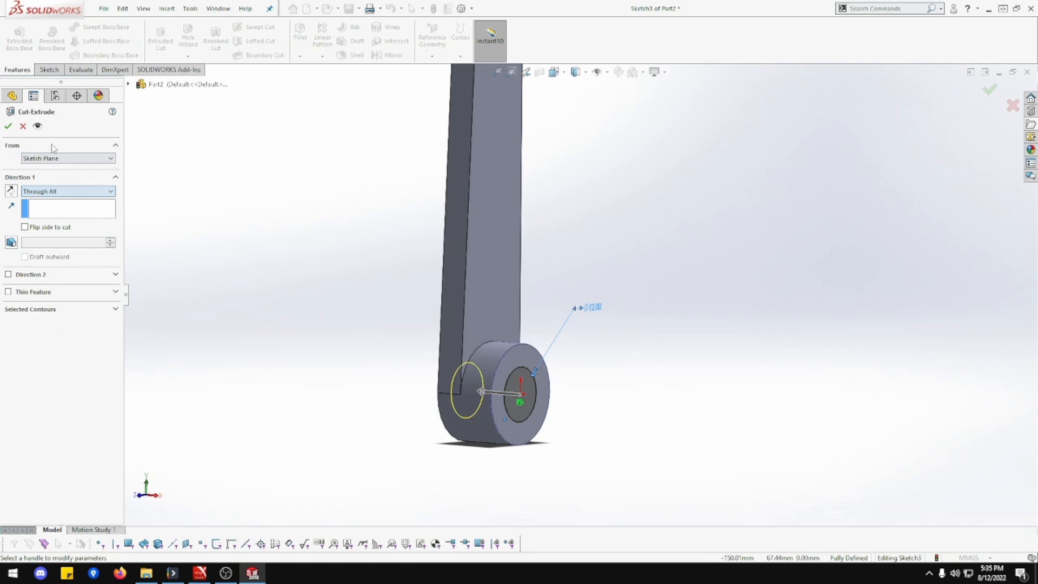
left_click(8, 127)
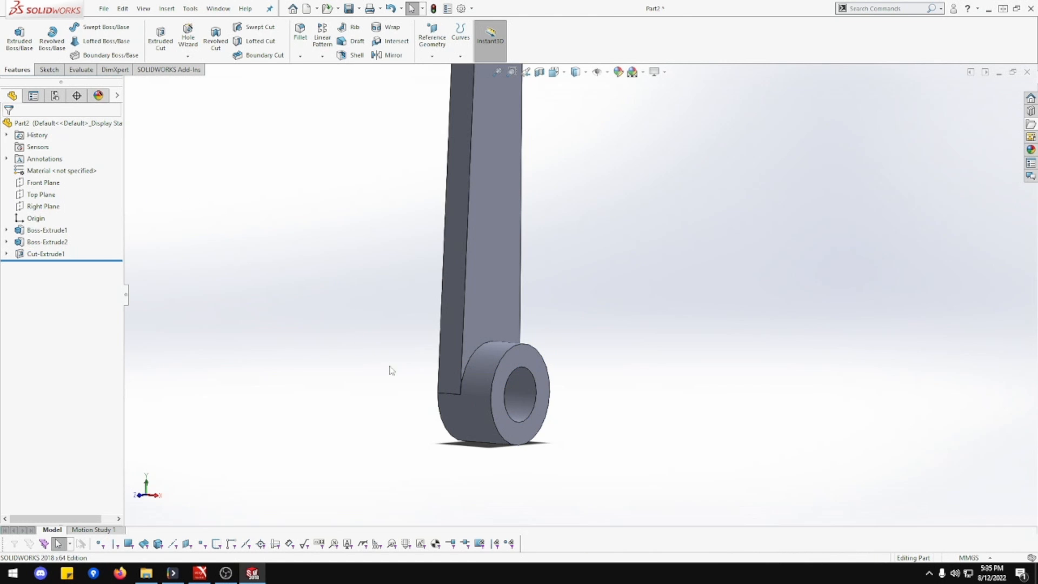
- Save the part as 1-38E in the YT Series 001 folder
middle_click_drag(357, 370, 364, 397)
key("ctrl+s")
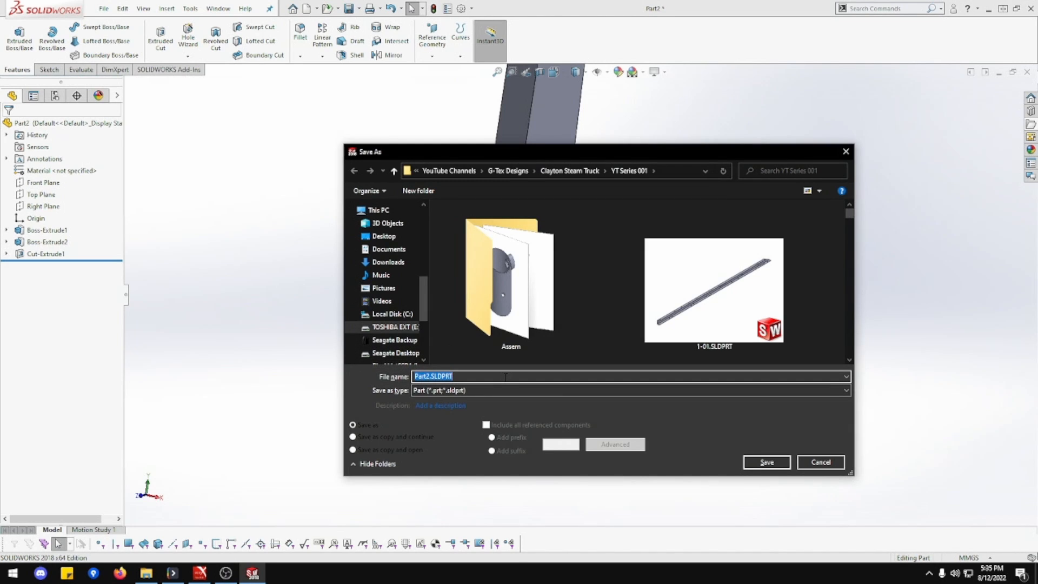
type("1-38E")
left_click(766, 461)
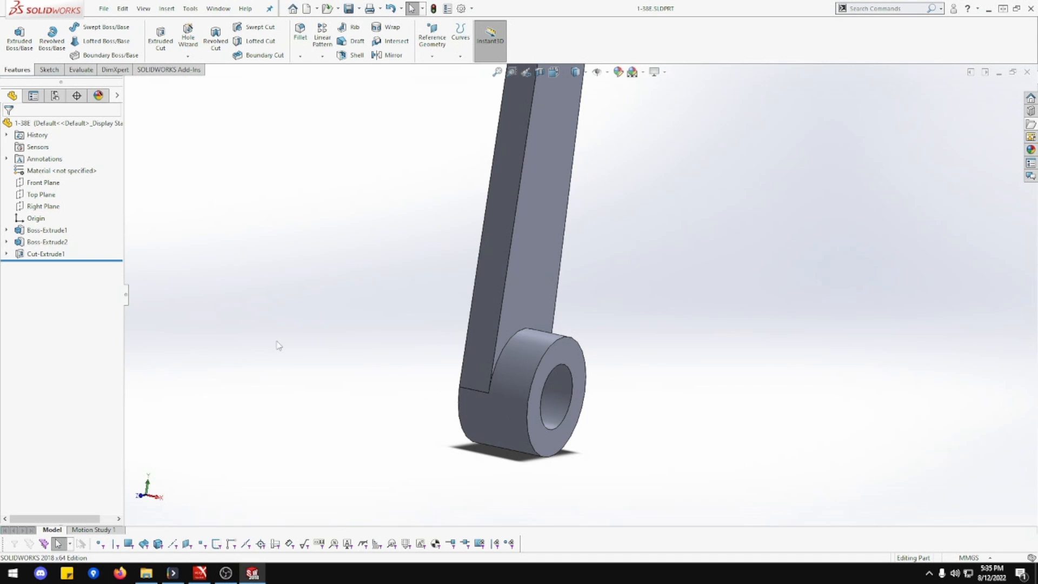
- Sketch a circle of about 1.8 mm radius on the Front Plane, about 9.7 mm right of and 3.3 mm below the origin
right_click(45, 186)
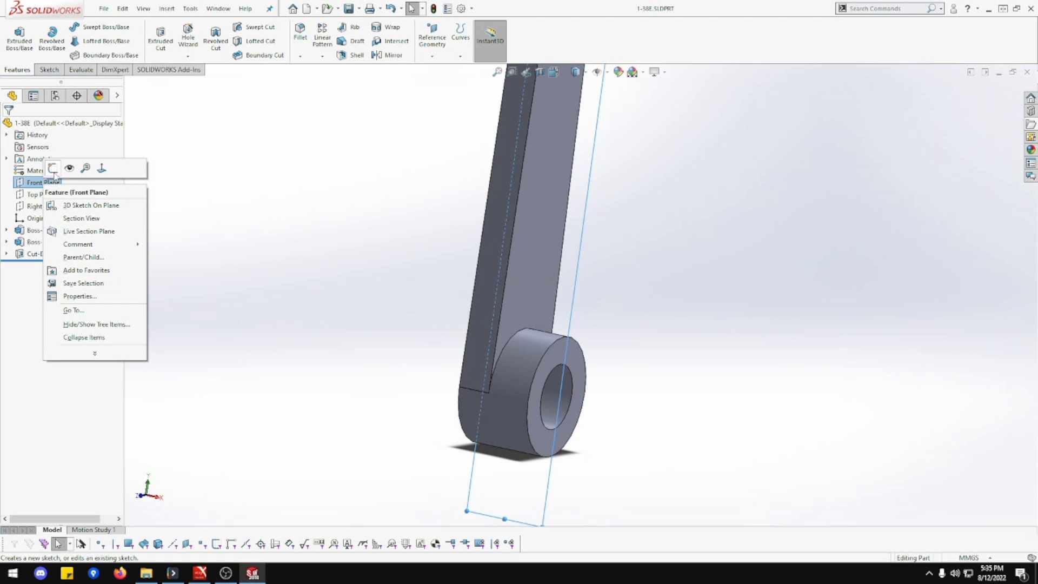
left_click(102, 168)
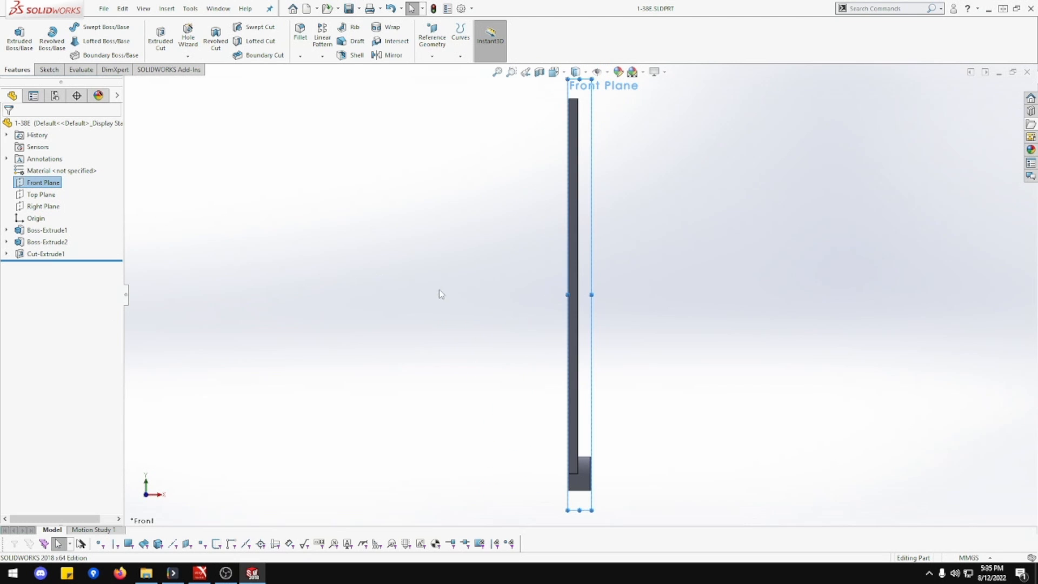
right_click(46, 185)
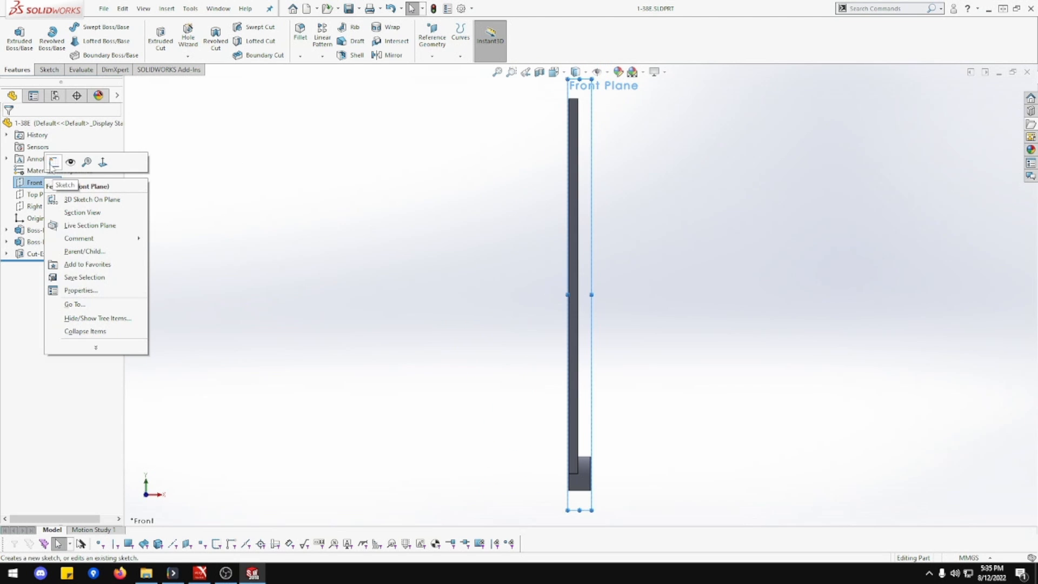
left_click(53, 163)
scroll(595, 476, "down", 5)
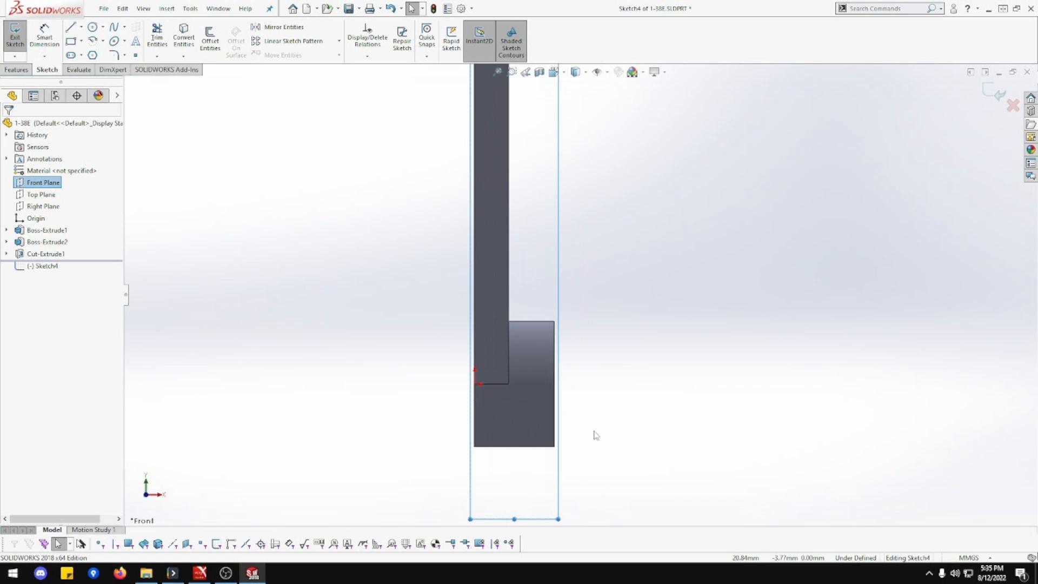
scroll(584, 434, "down", 2)
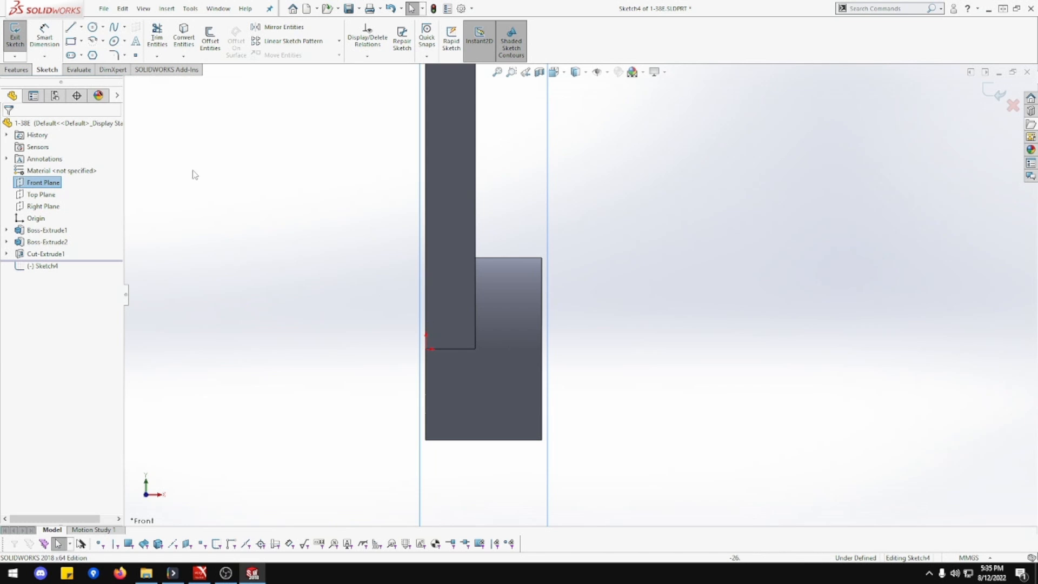
left_click(93, 26)
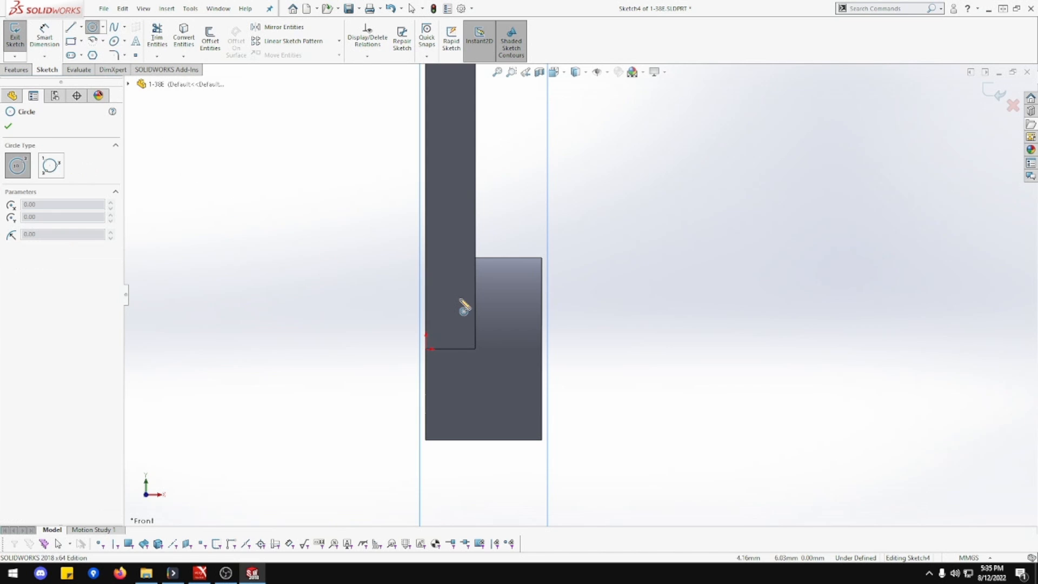
left_click(507, 376)
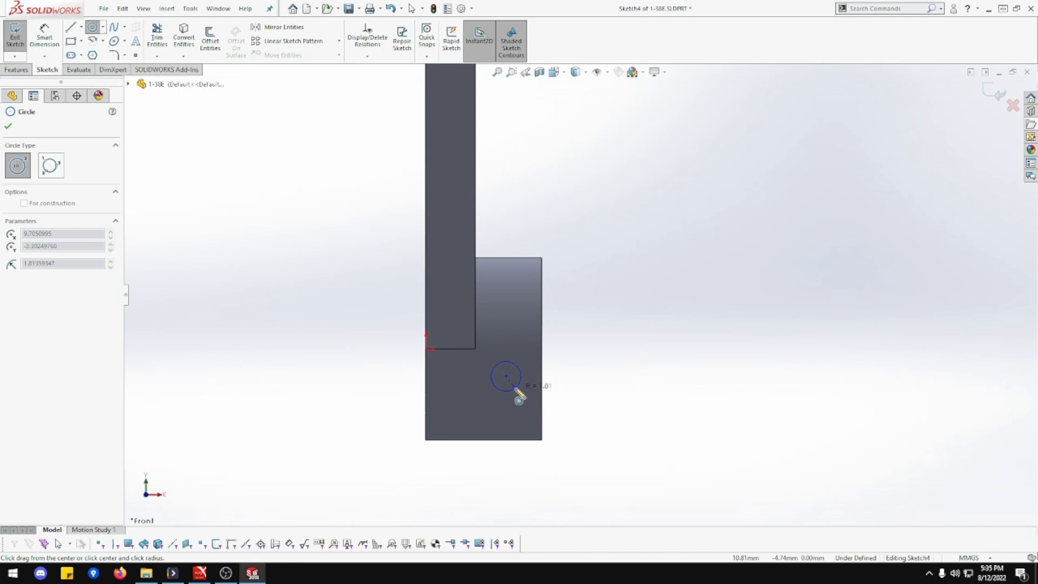
left_click(516, 386)
- Dimension the circle sketched on the Front Plane to a diameter of 3 mm
left_click(45, 56)
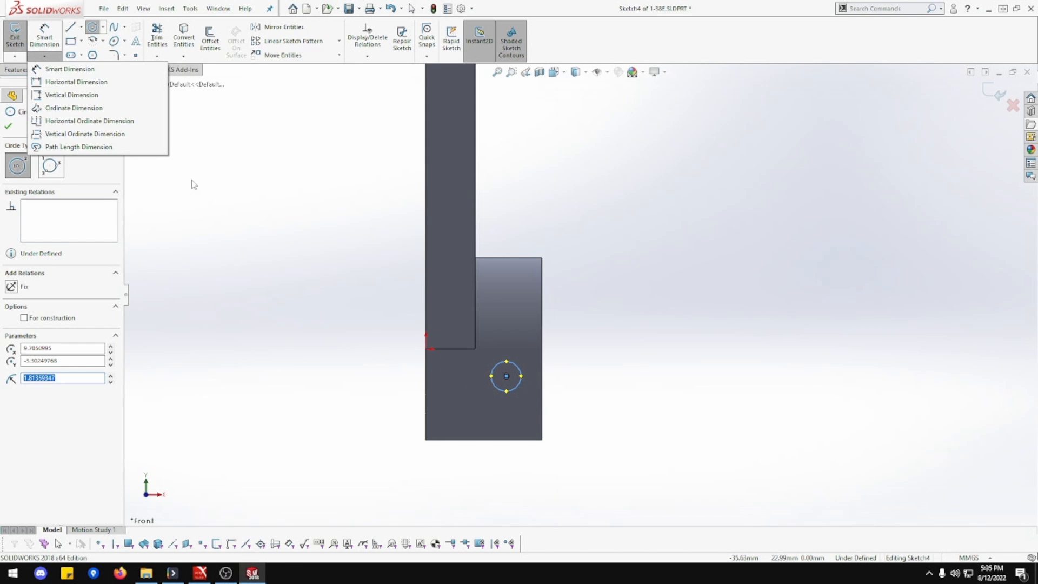
left_click(108, 100)
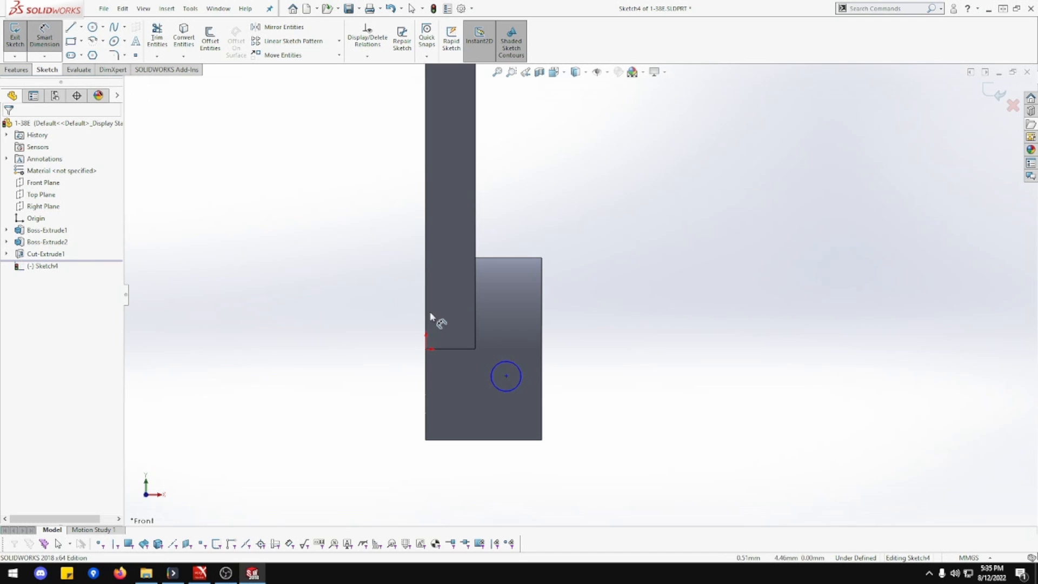
left_click(529, 377)
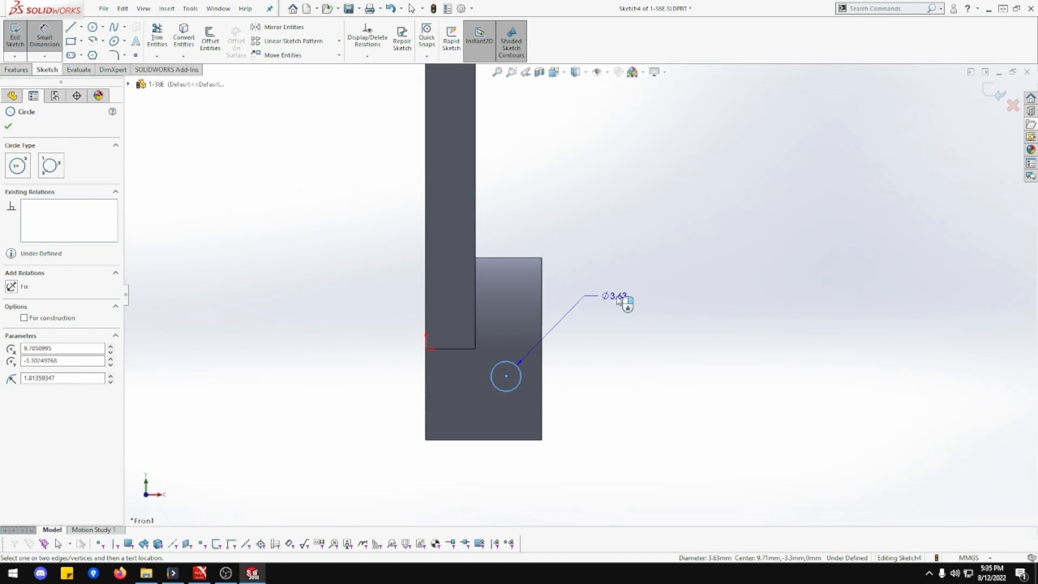
left_click(621, 301)
type("2")
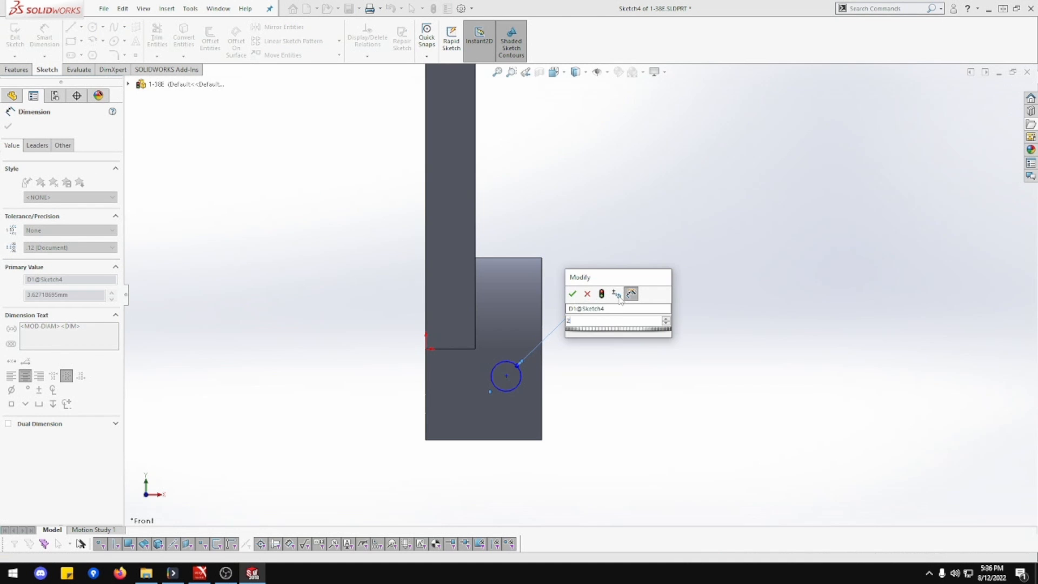
key("Return")
key("Escape")
double_click(617, 300)
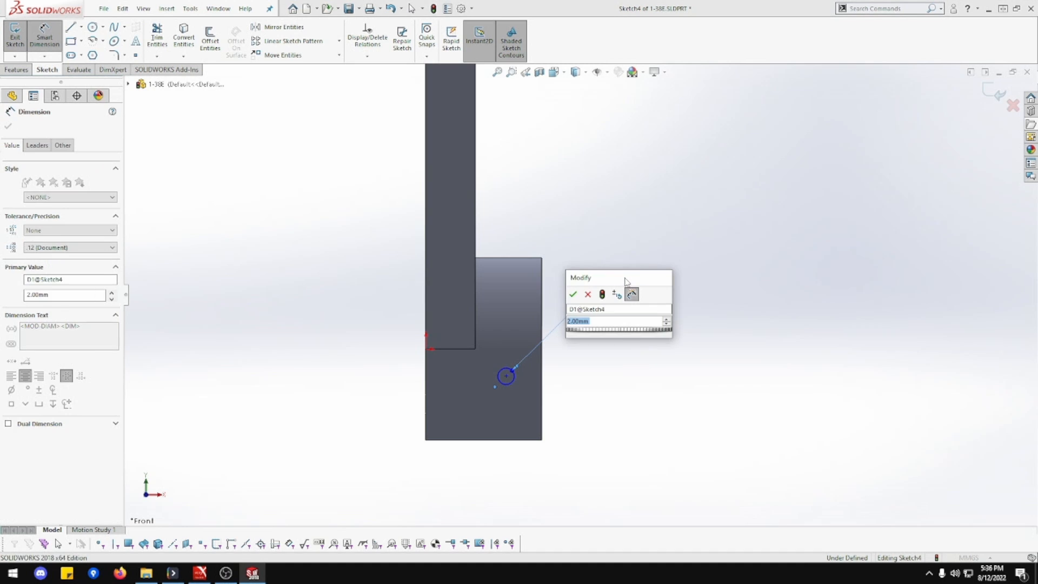
type("3")
key("Return")
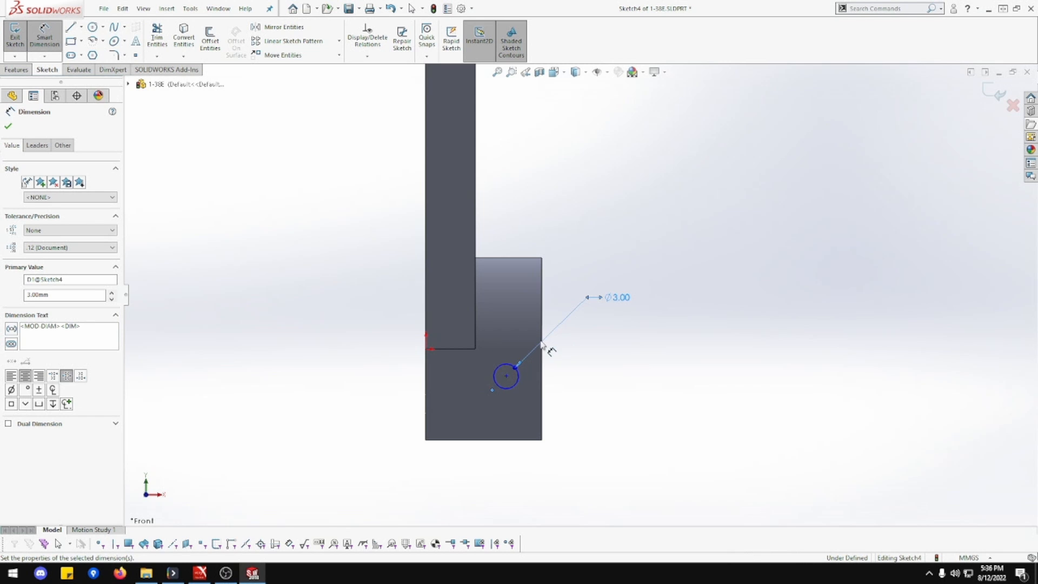
- Dimension the 3 mm circle's centre 4 mm from the boss's outer end face
left_click(543, 379)
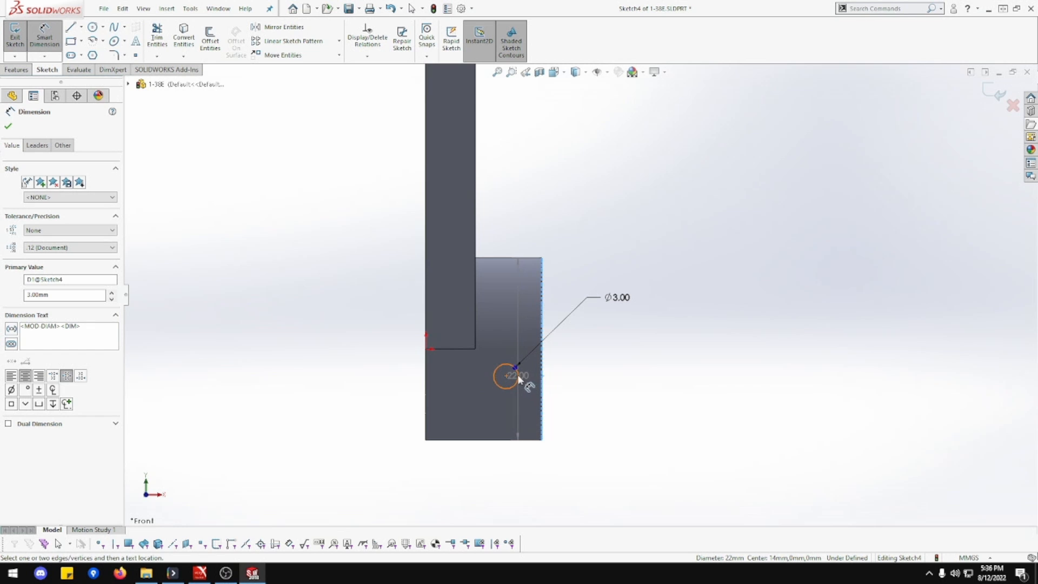
left_click(517, 374)
left_click(565, 480)
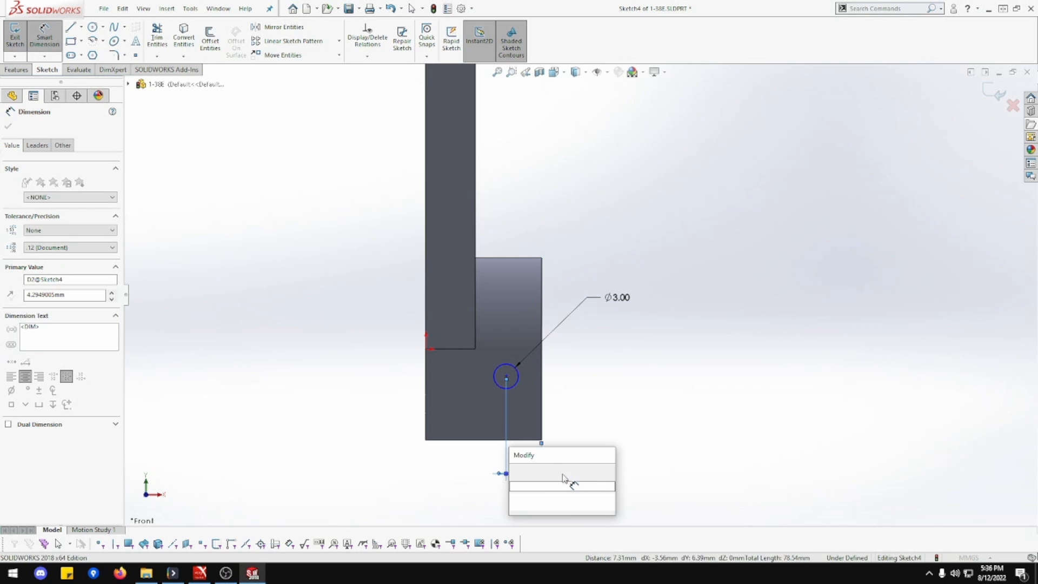
type("4")
key("Return")
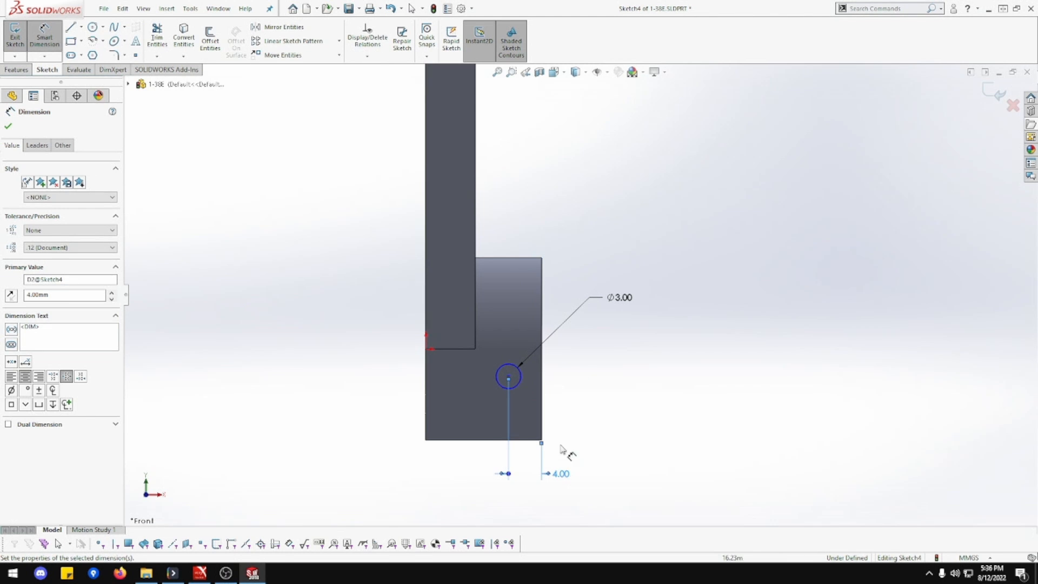
- Set the vertical distance between the 3 mm circle's centre and the boss's upper edge to 11 mm
left_click(508, 377)
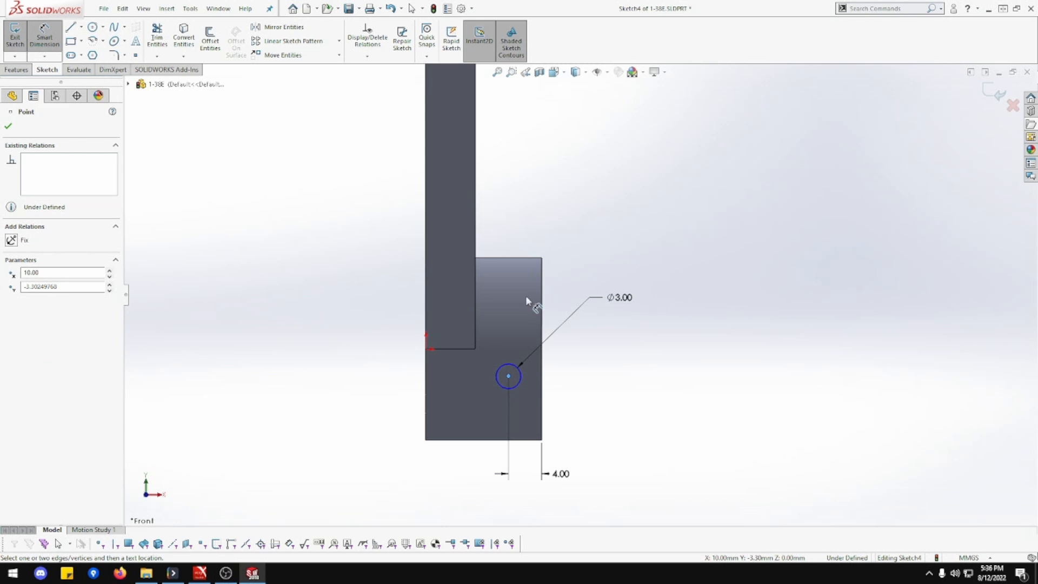
left_click(514, 258)
left_click(576, 276)
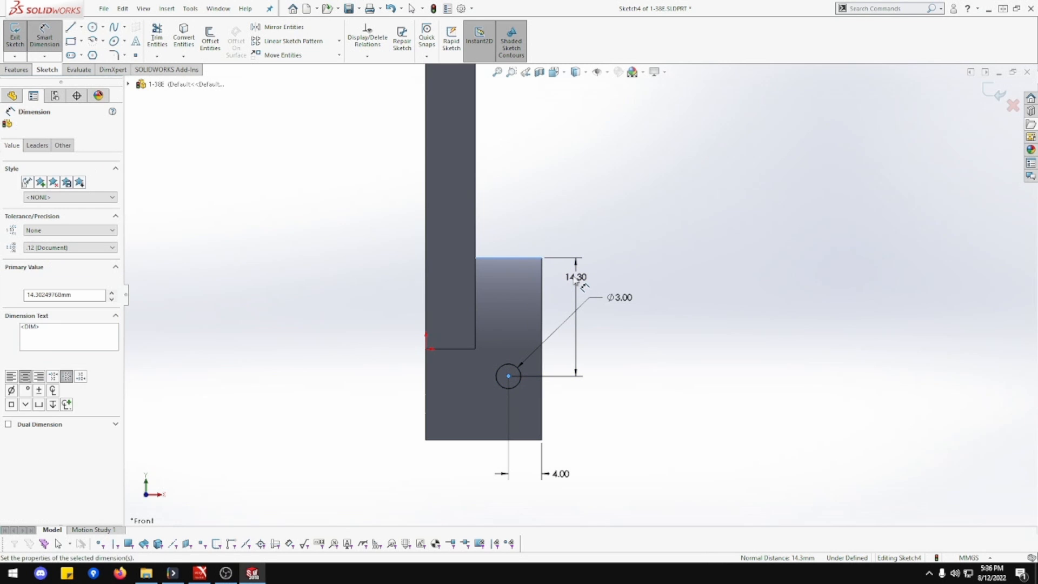
type("11")
key("Return")
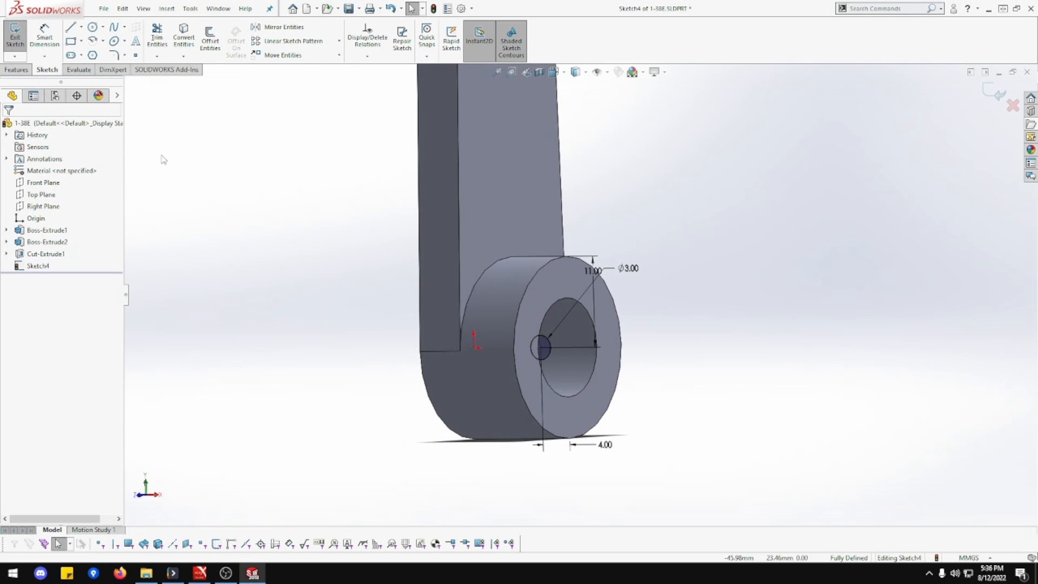
- Cut the 3 mm circle Through All in both directions to make the cross hole through the boss wall
left_click(17, 69)
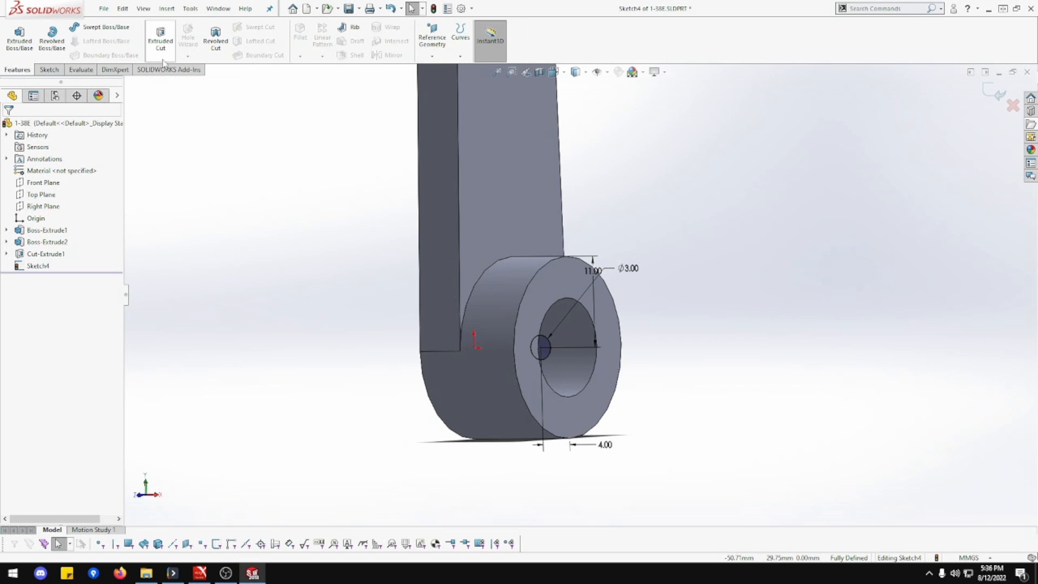
left_click(159, 39)
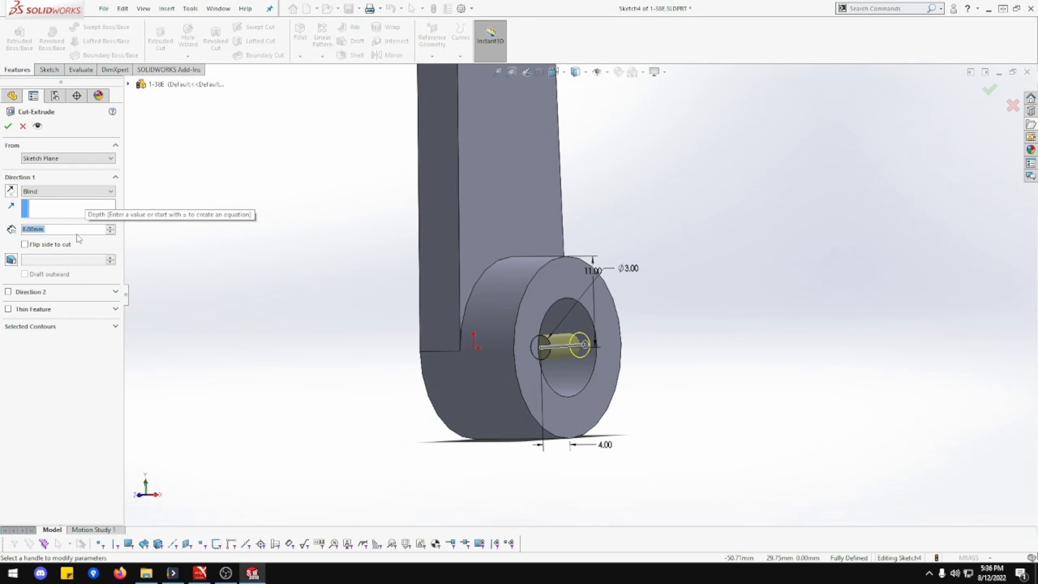
left_click(60, 191)
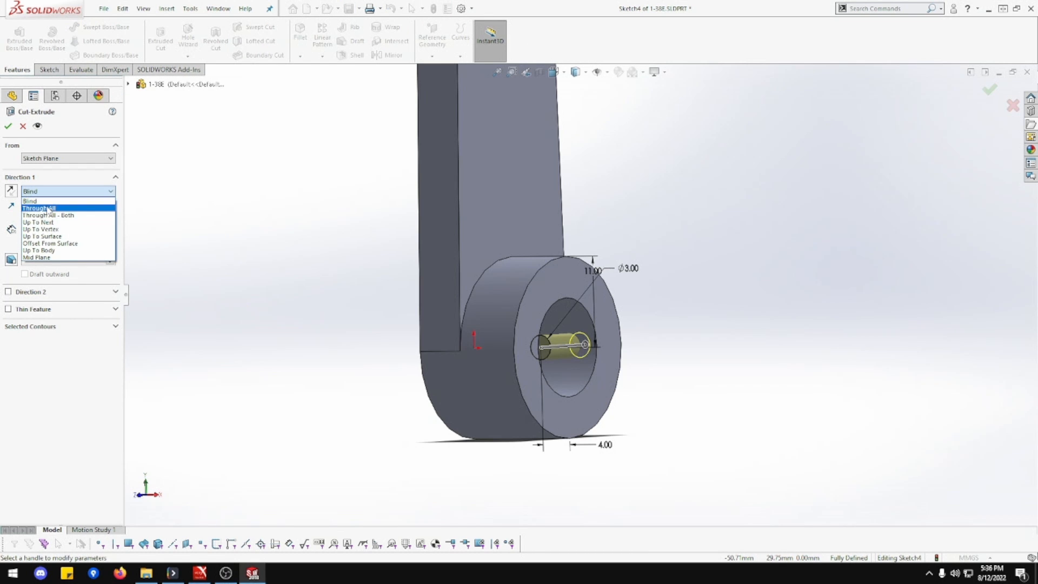
left_click(49, 208)
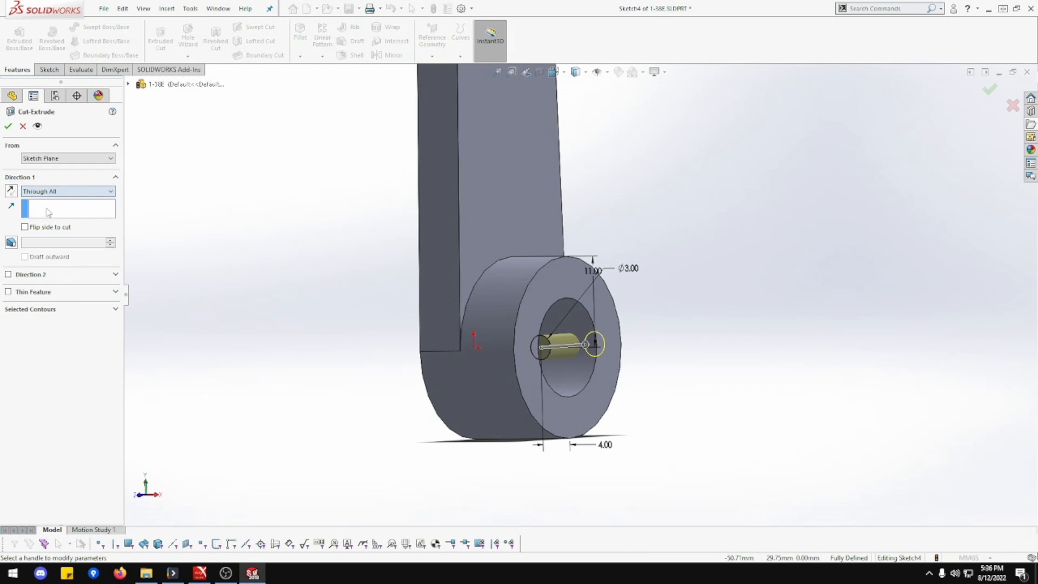
left_click(8, 275)
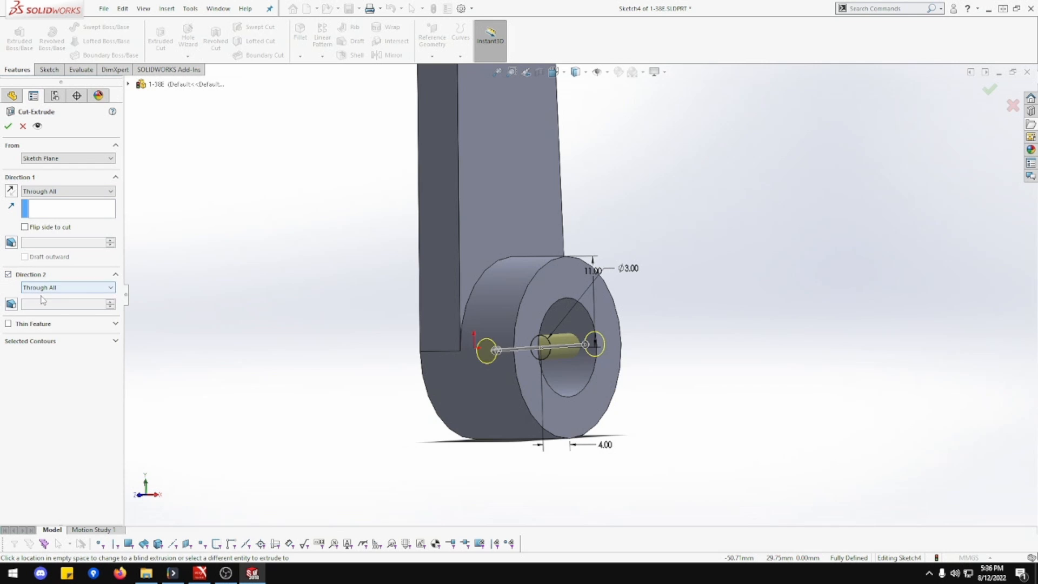
left_click(8, 126)
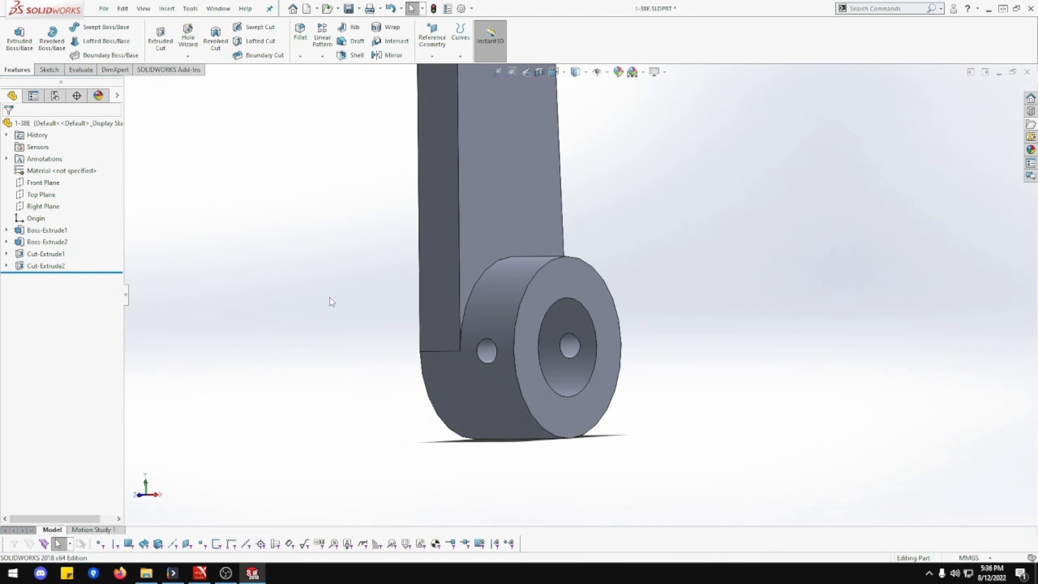
middle_click_drag(391, 339, 533, 358)
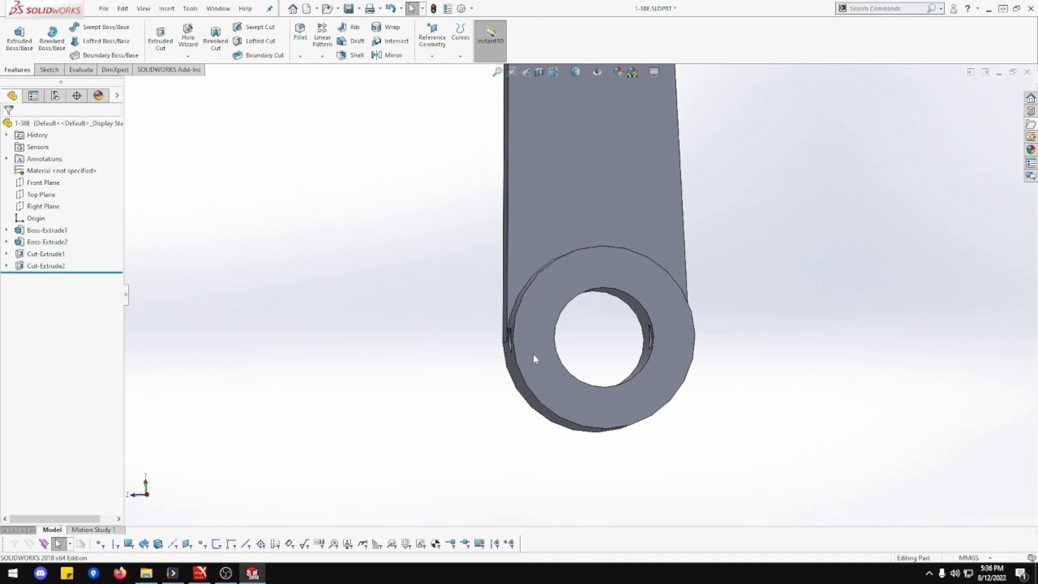
key("f")
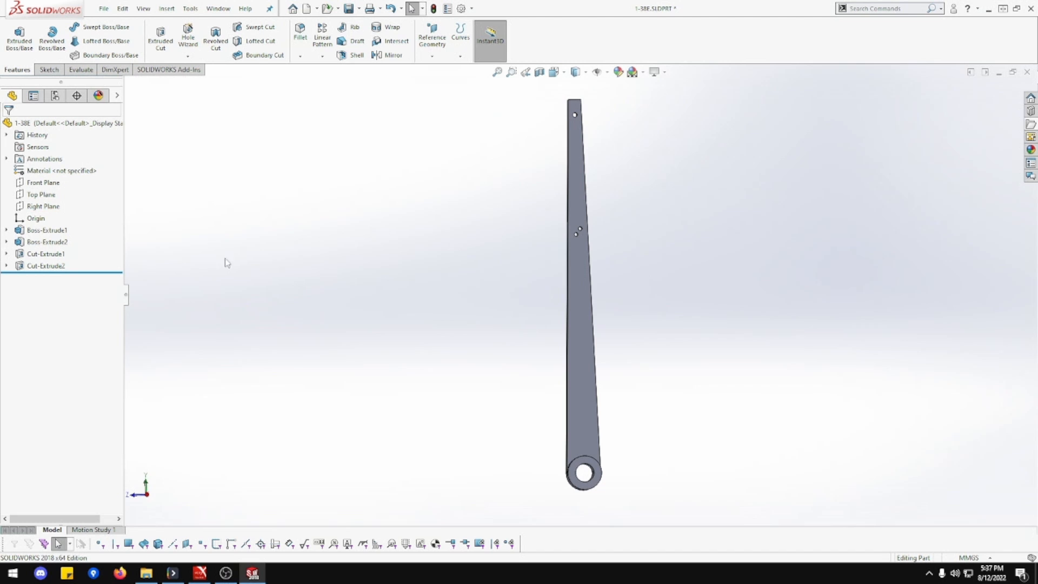
right_click(575, 261)
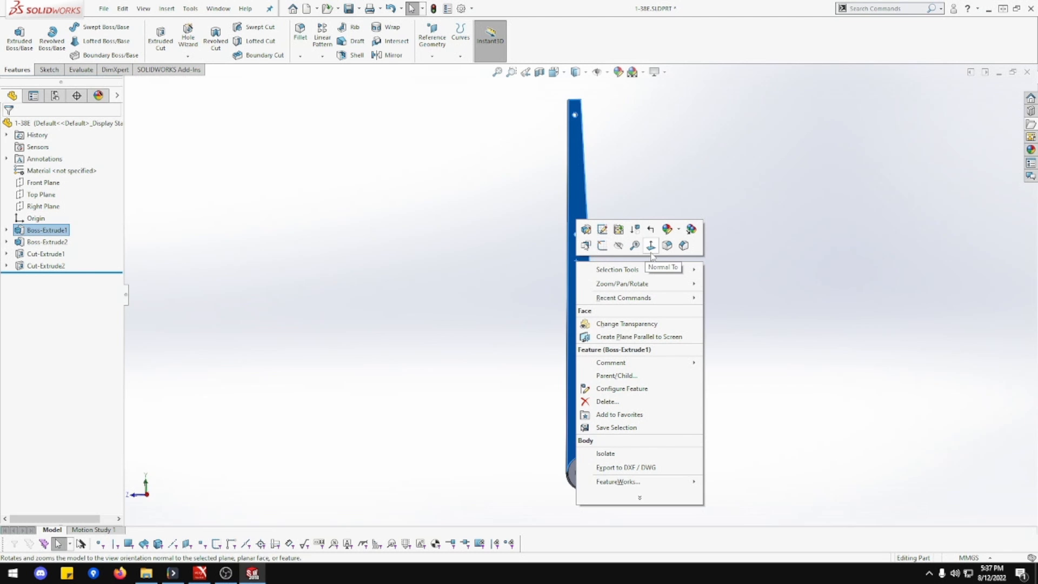
left_click(650, 248)
left_click(507, 261)
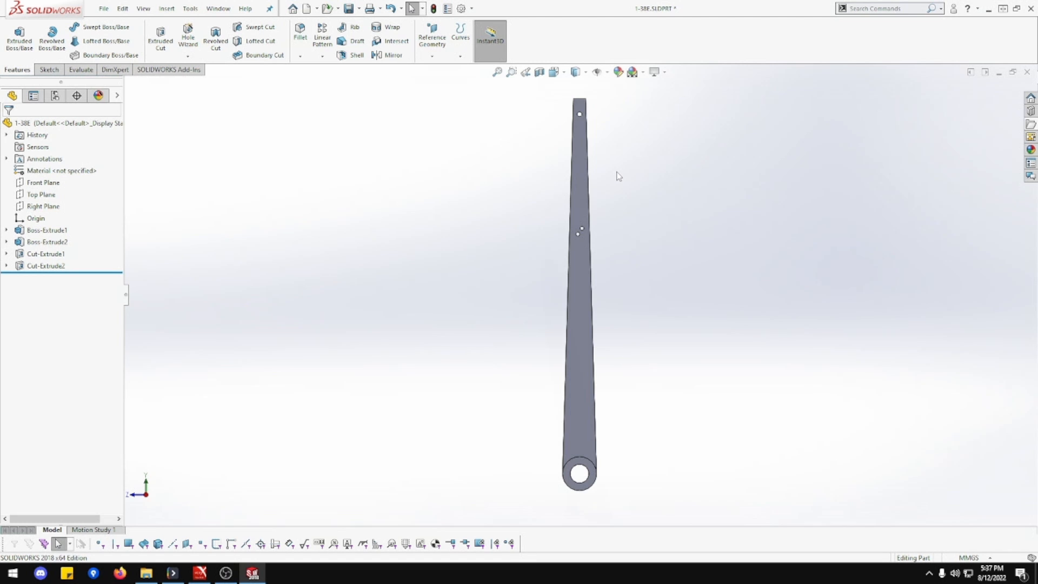
- Start a sketch on the arm's narrow end face and draw a circle of about 2.1 mm radius, centred about 3 mm from the origin
middle_click_drag(619, 176, 597, 280)
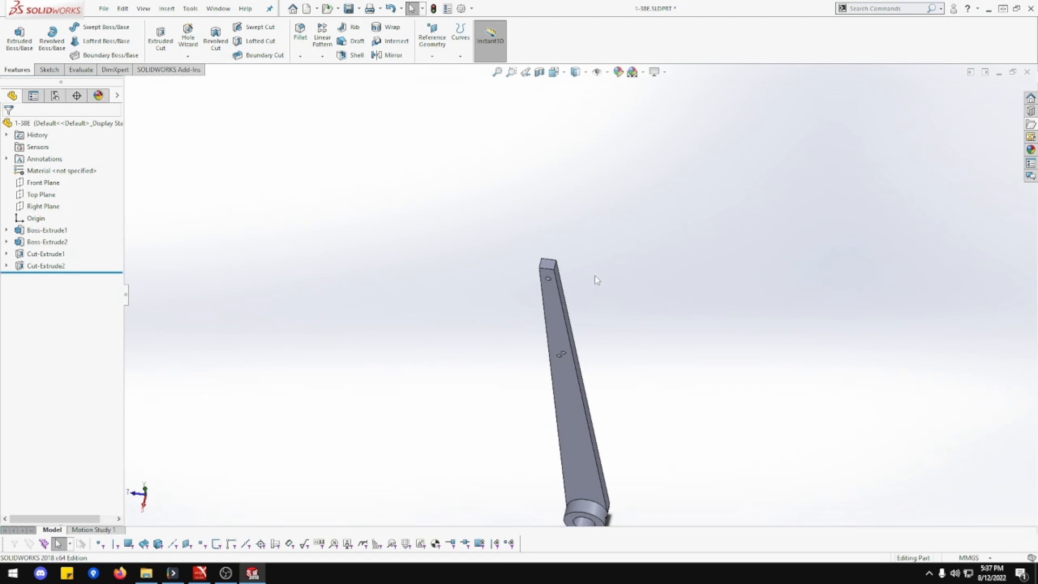
scroll(595, 274, "down", 5)
left_click(546, 291)
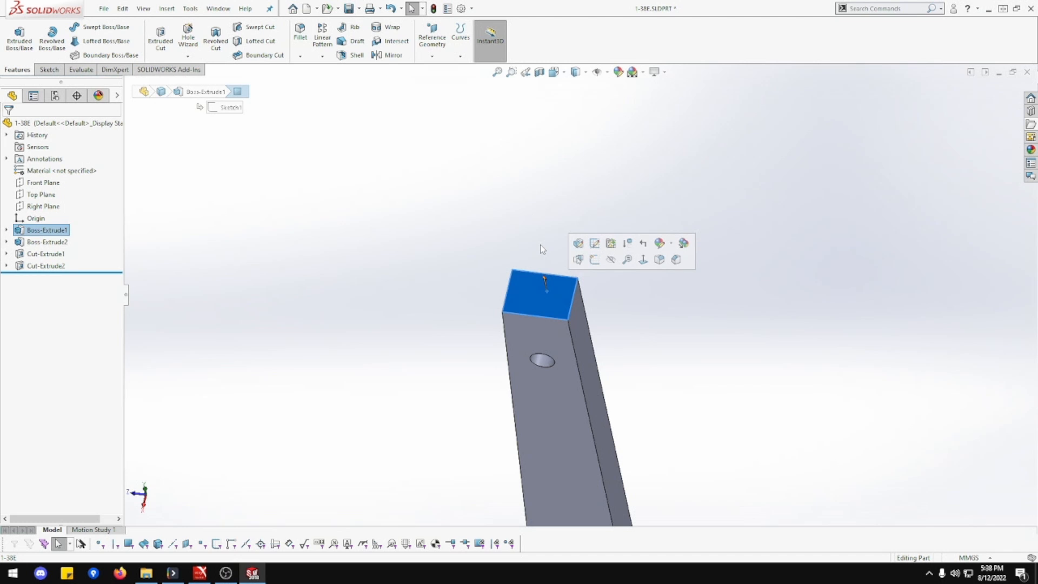
middle_click_drag(542, 249, 528, 299)
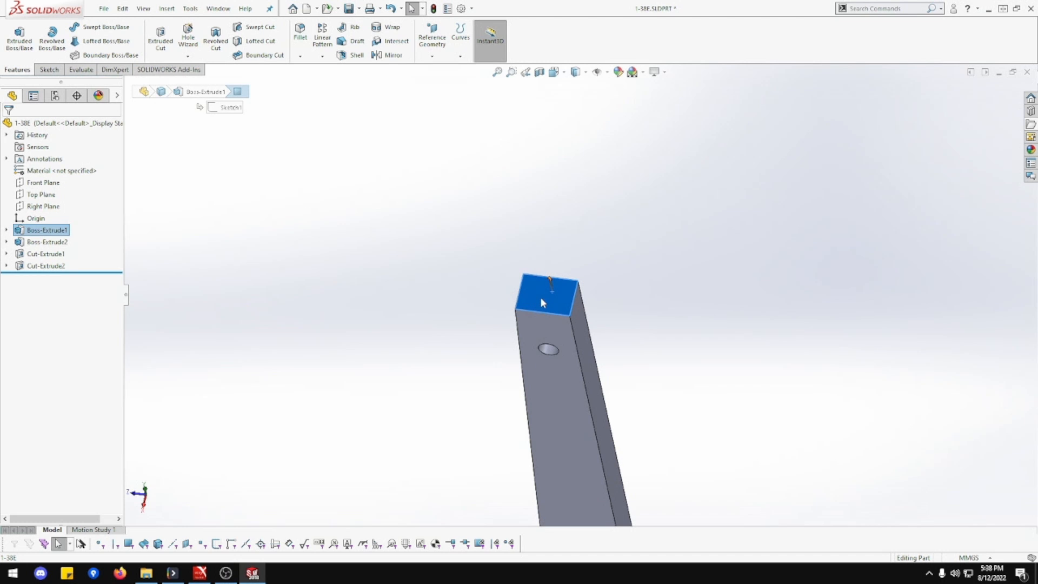
right_click(543, 303)
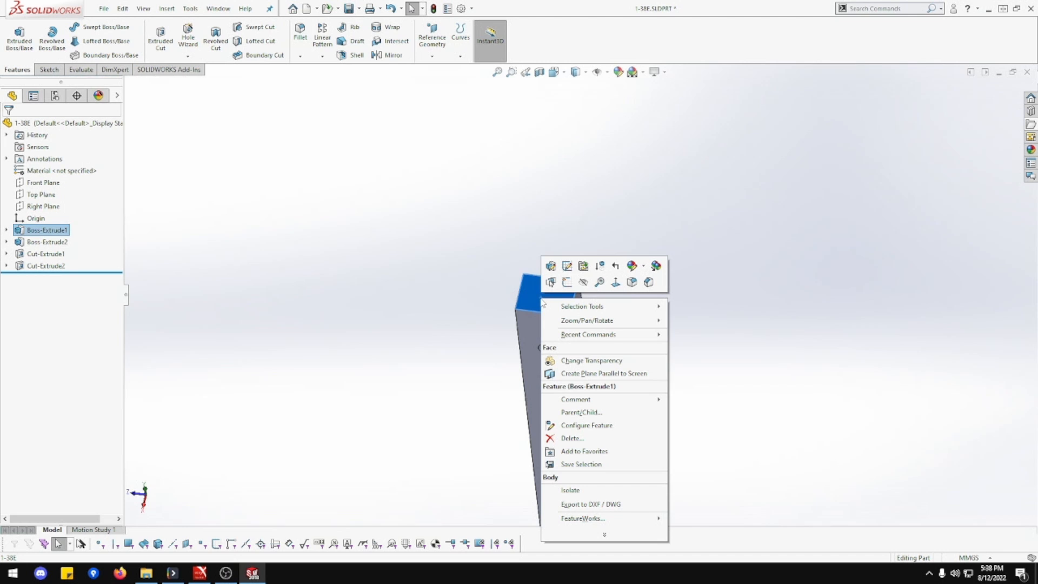
left_click(566, 282)
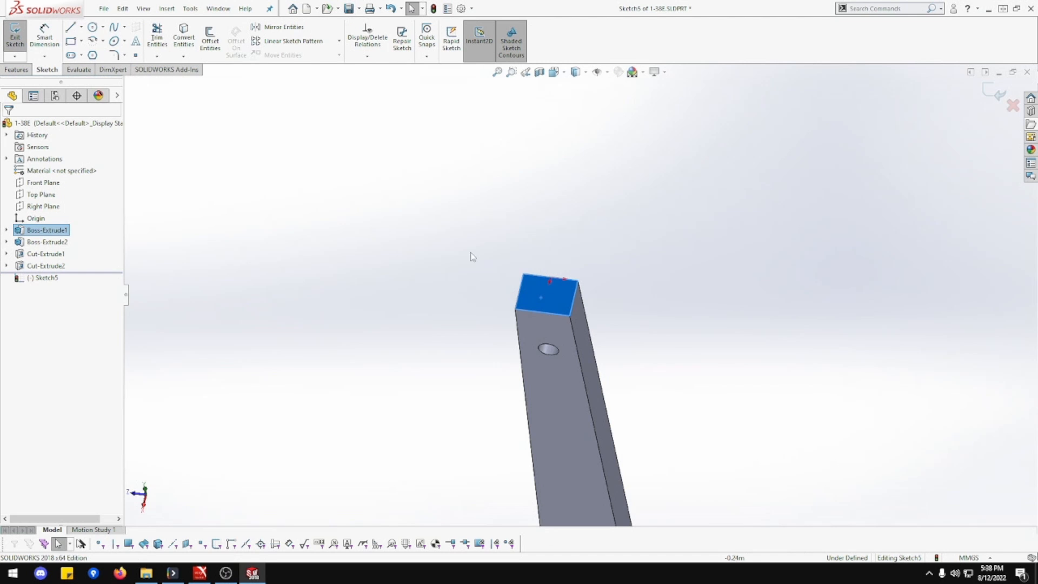
left_click(94, 30)
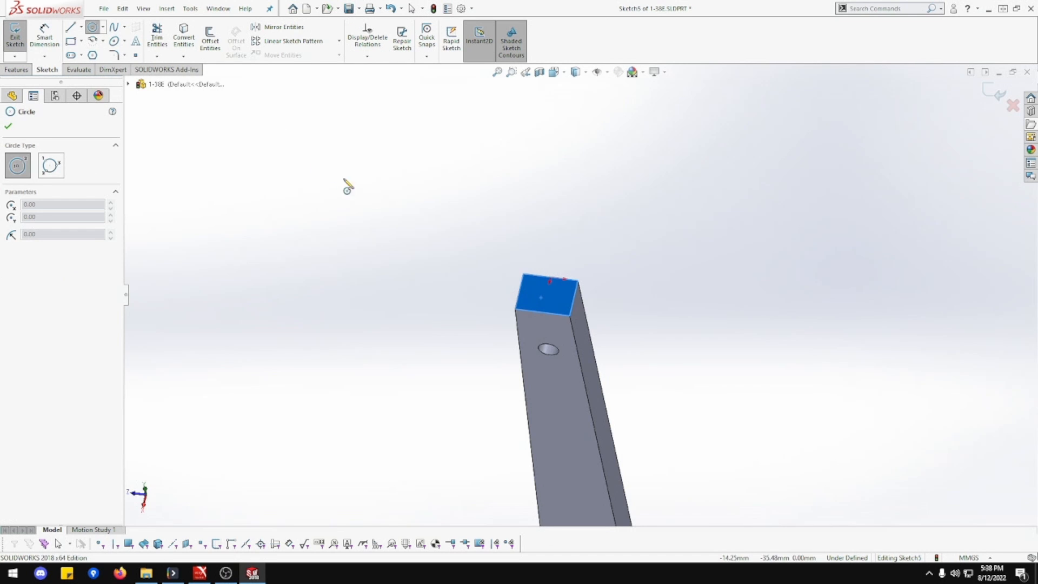
left_click(546, 295)
left_click(561, 296)
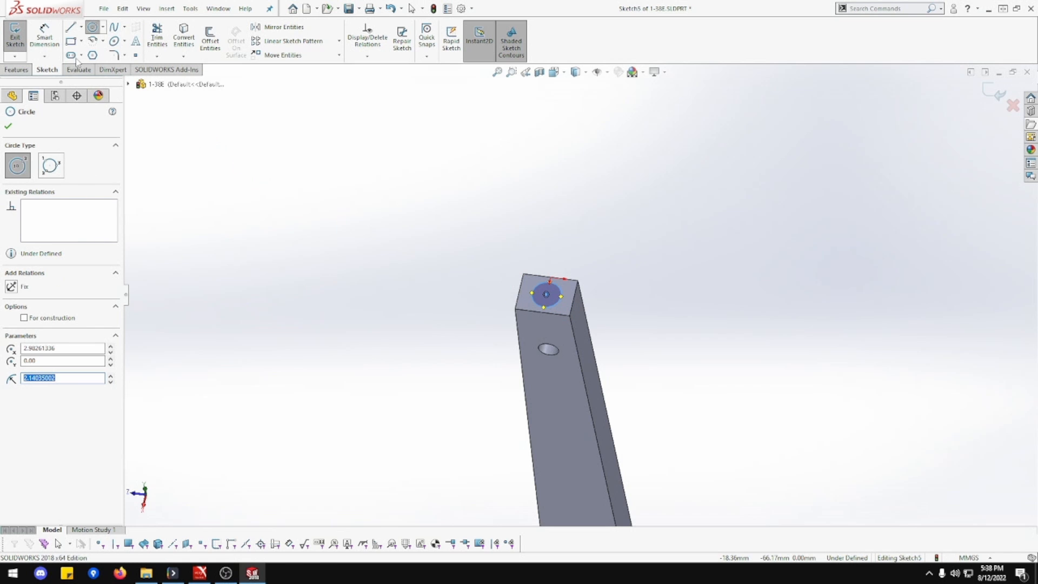
- Dimension the circle on the arm's narrow end face to a diameter of 6 mm
left_click(45, 36)
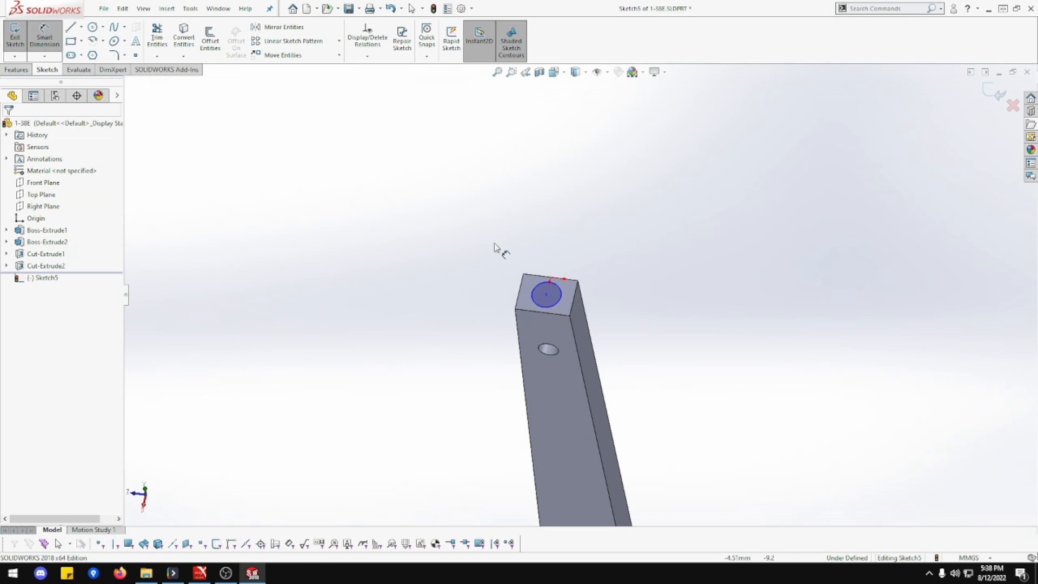
left_click(561, 296)
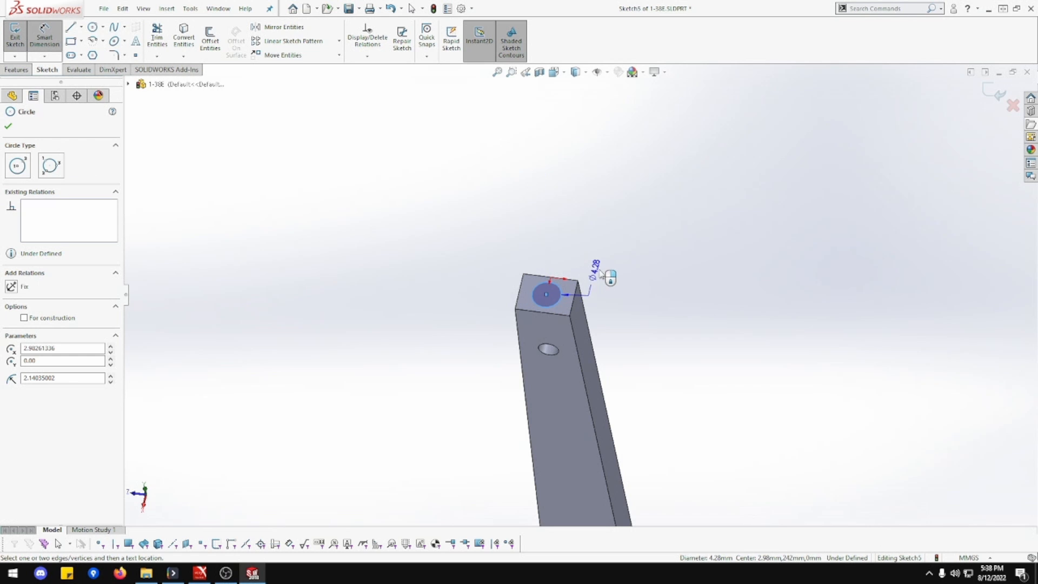
left_click(614, 224)
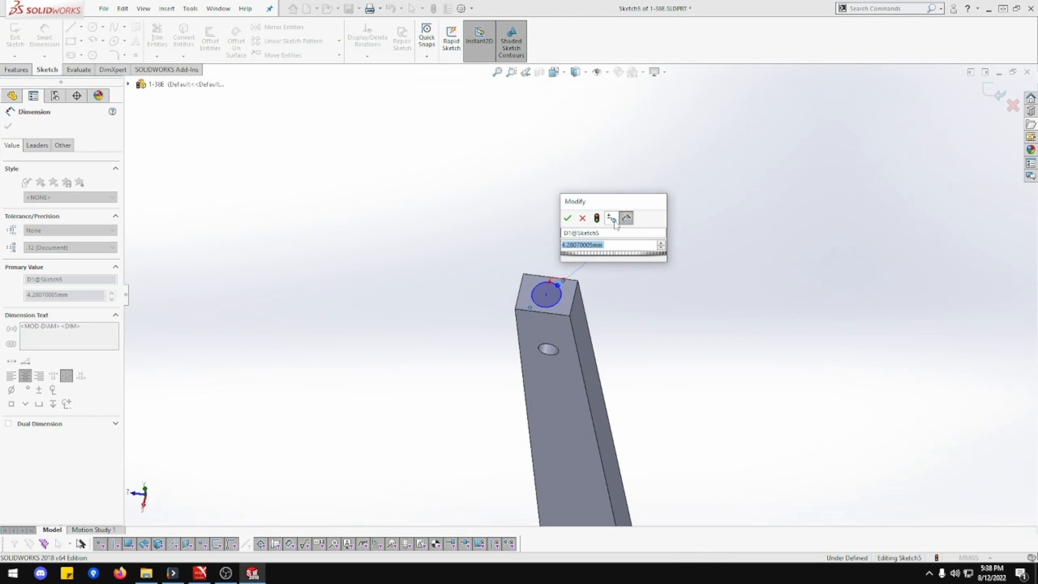
type("6")
key("Return")
key("Escape")
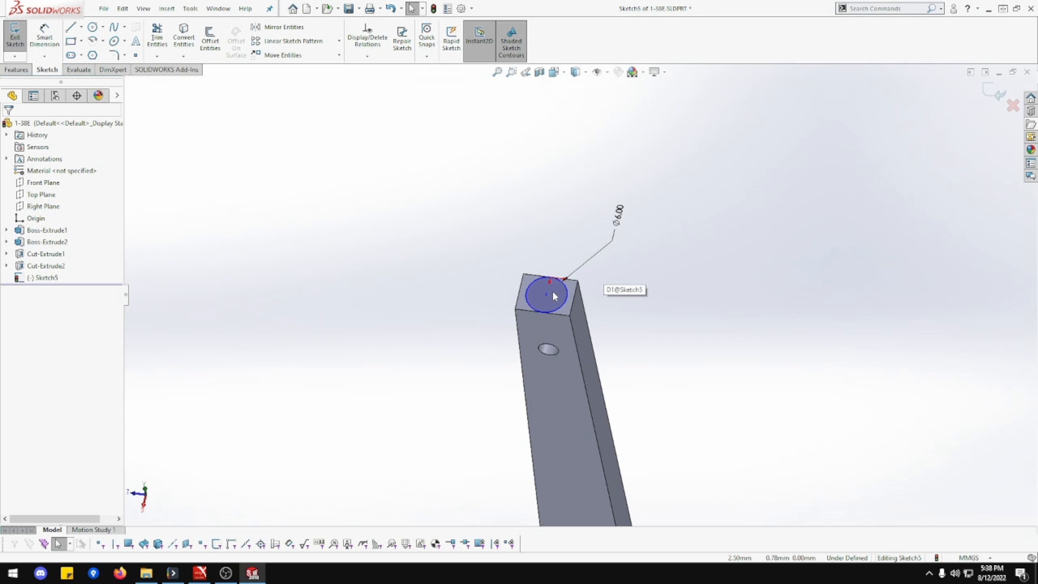
- Make the 6 mm circle tangent to the end face's edge shared with the holed face of the arm
left_click_drag(552, 293, 560, 254)
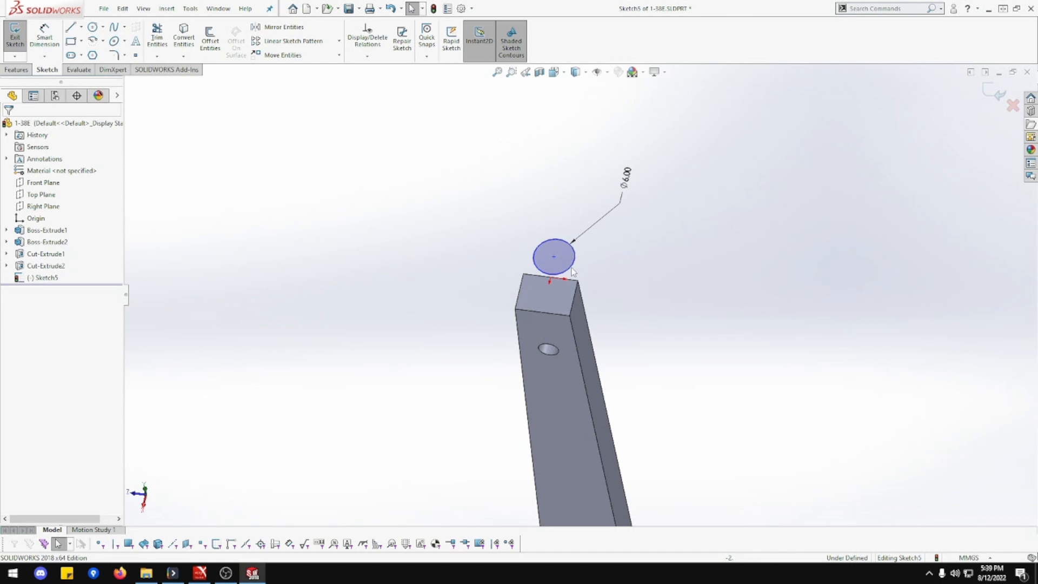
left_click(552, 313, "ctrl")
left_click(582, 265)
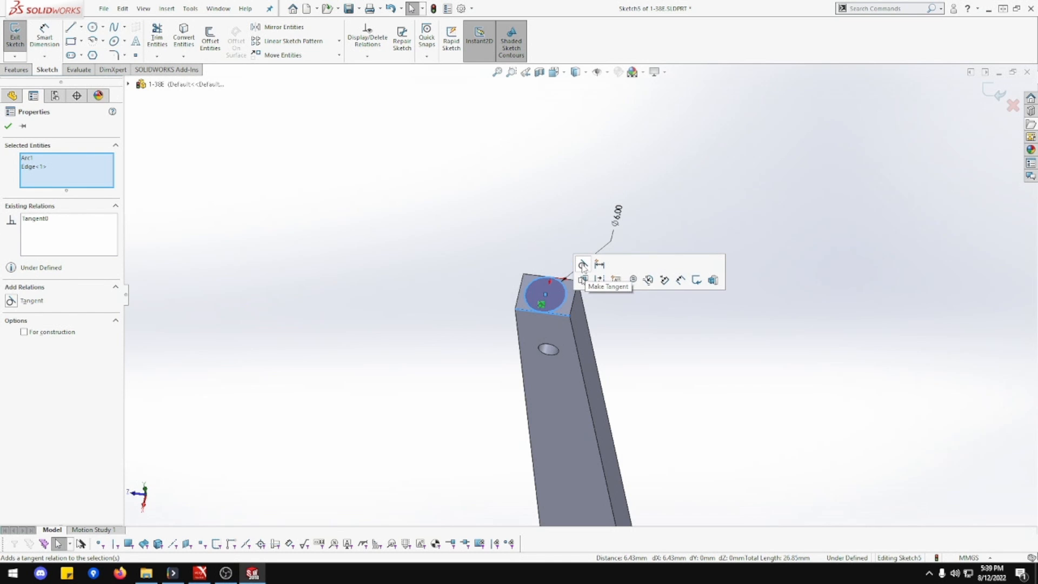
left_click(547, 234)
left_click(545, 294)
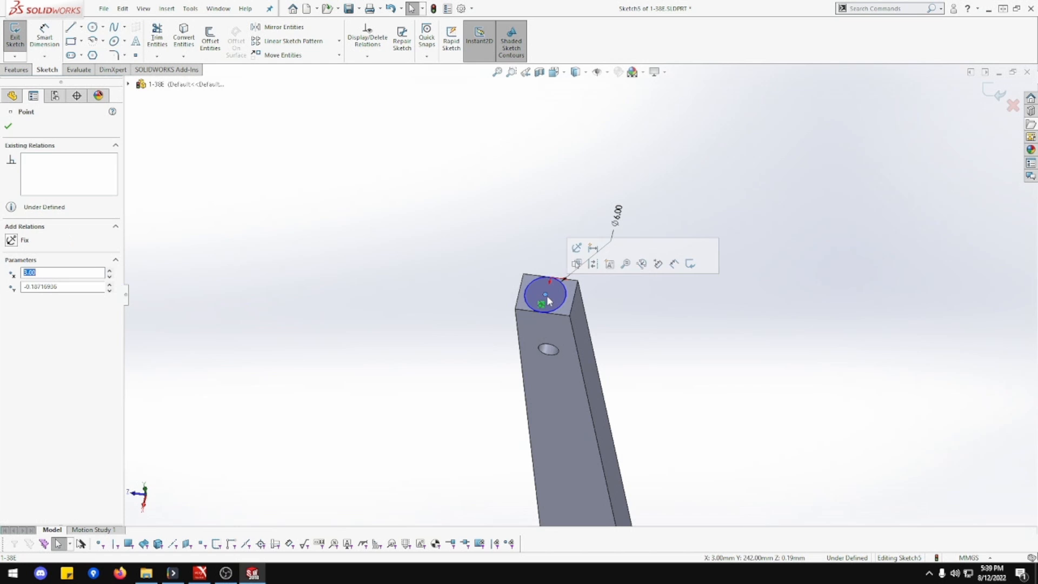
left_click(549, 276, "ctrl")
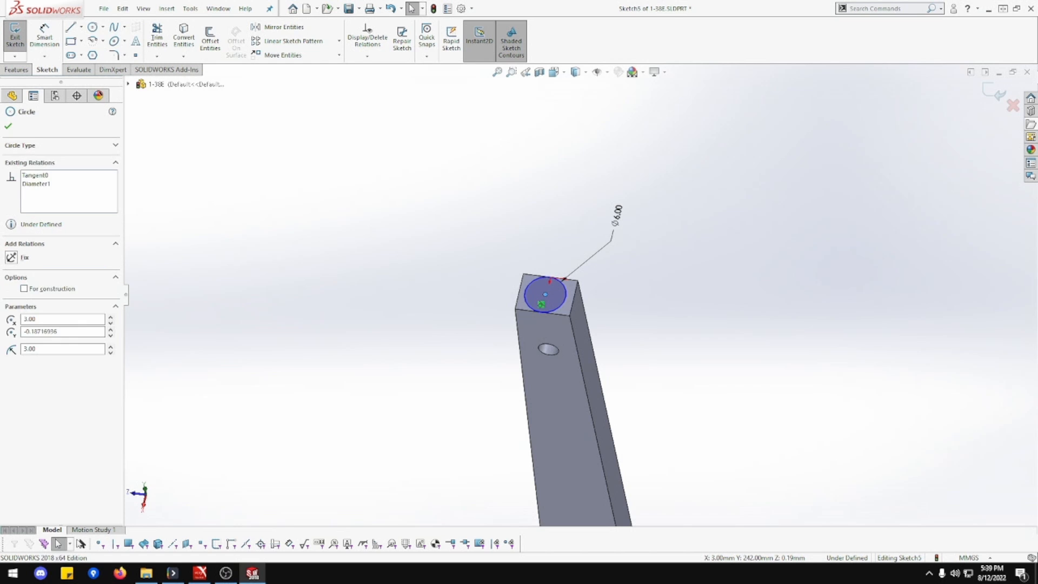
scroll(550, 280, "down", 3)
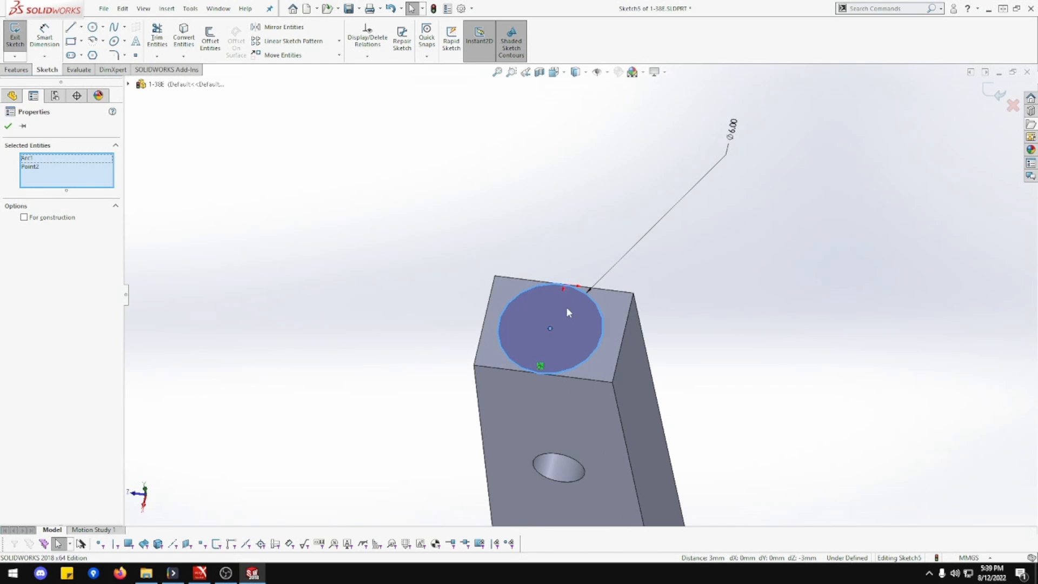
left_click_drag(566, 307, 545, 306)
key("Escape")
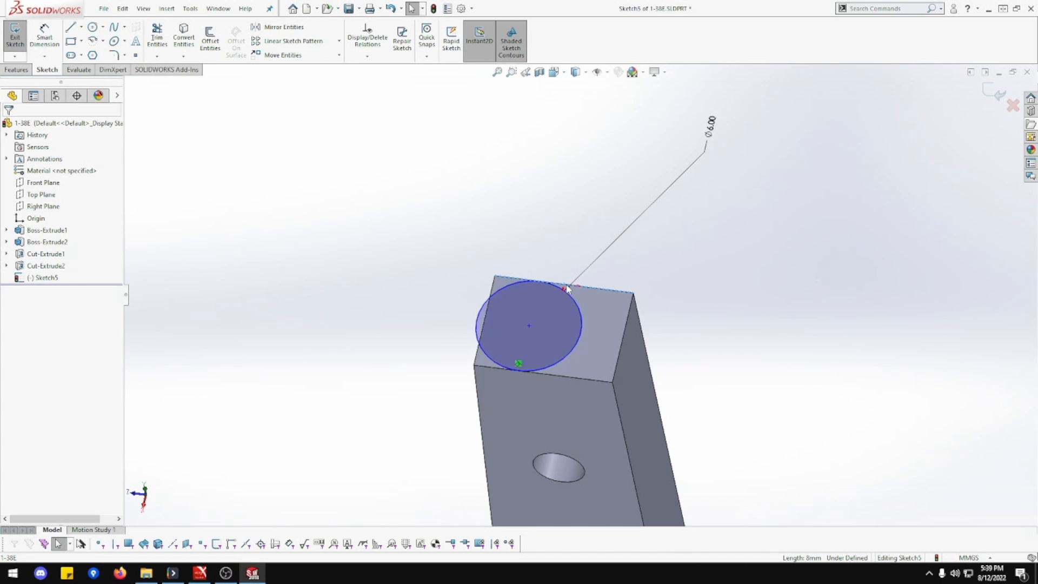
scroll(567, 293, "down", 3)
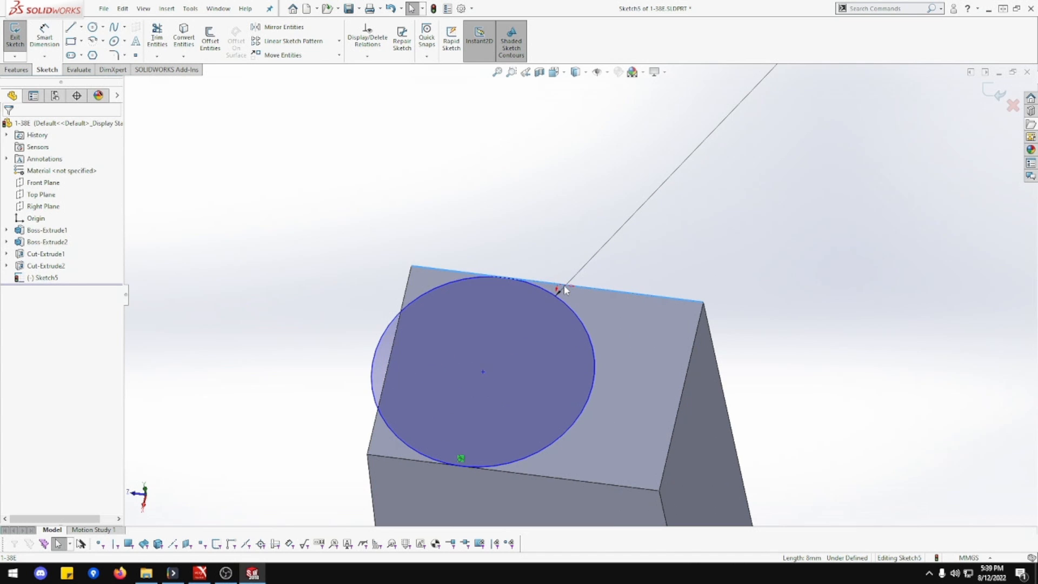
middle_click_drag(569, 290, 529, 318)
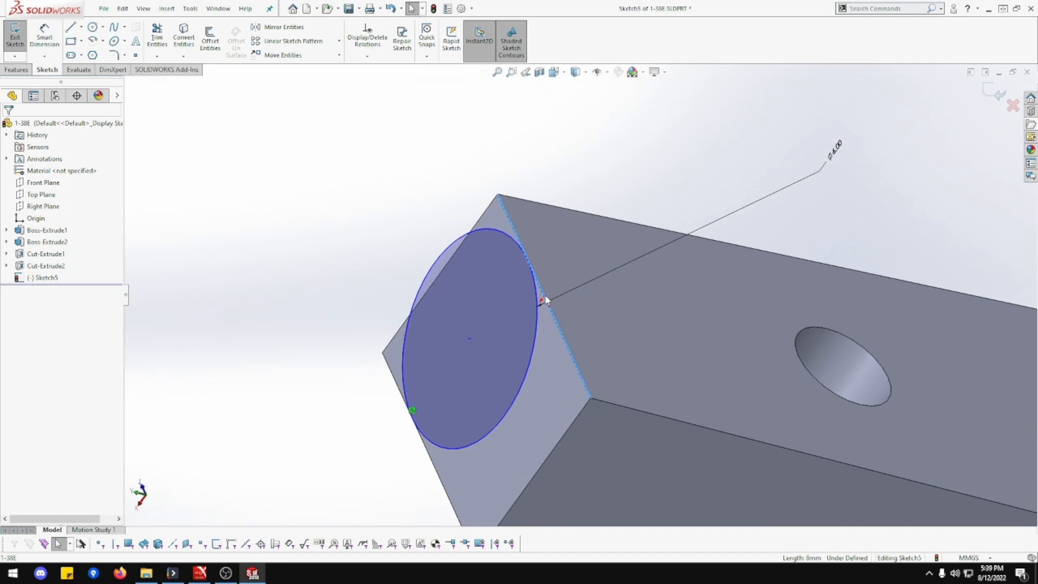
left_click(541, 300)
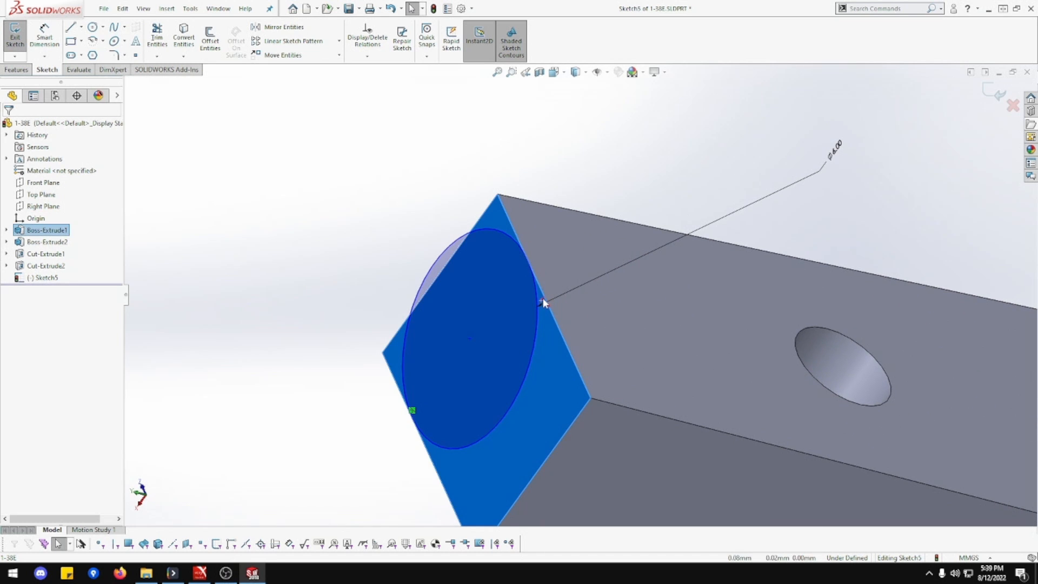
left_click(544, 296)
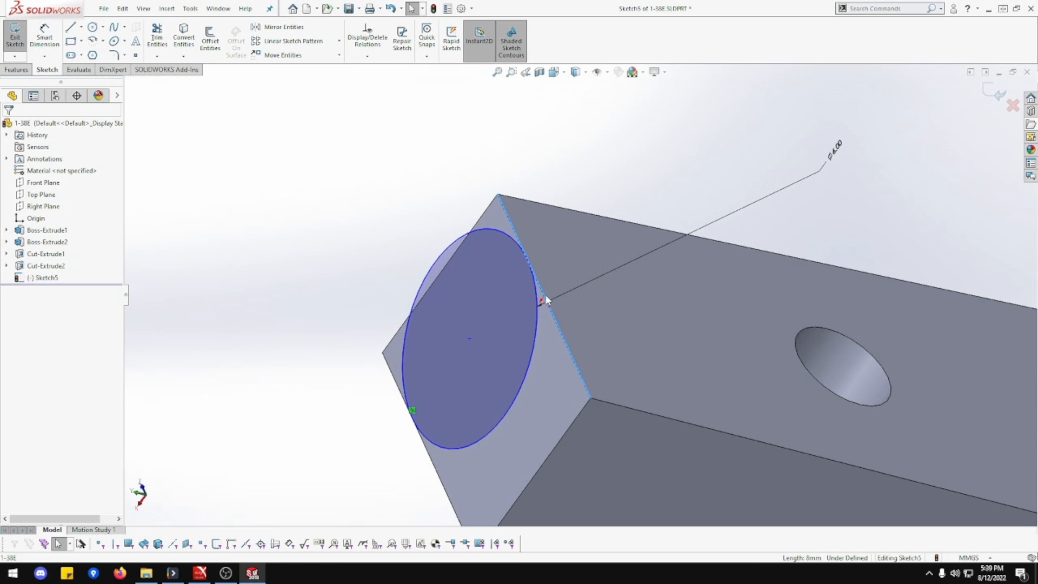
- Draw a construction centerline from the origin straight across the arm's narrow end face, extending past the edge shared with the holed face
scroll(544, 294, "up", 3)
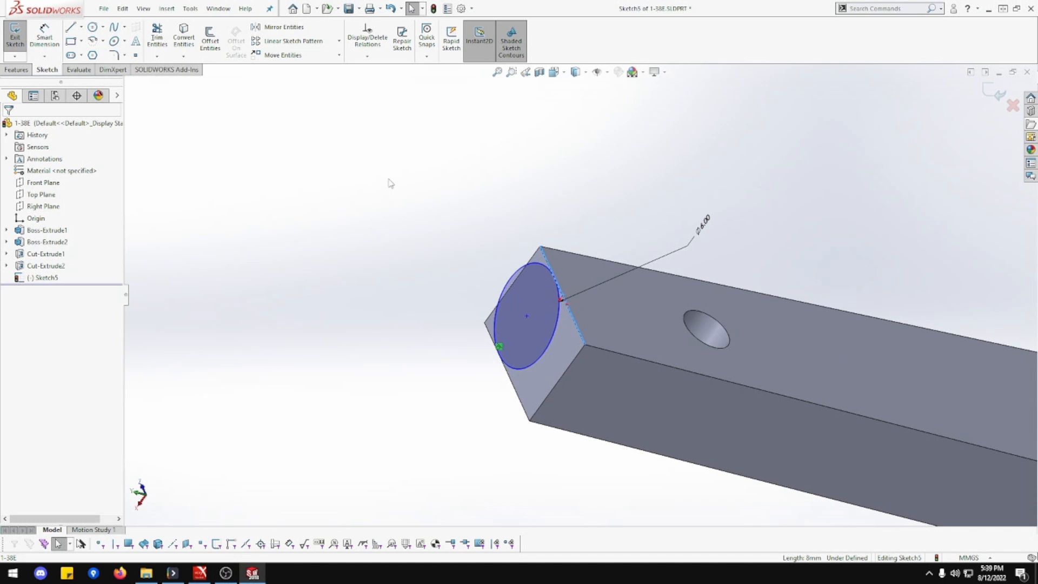
scroll(419, 190, "up", 2)
middle_click_drag(506, 221, 580, 250)
middle_click_drag(485, 353, 540, 346)
scroll(562, 344, "down", 5)
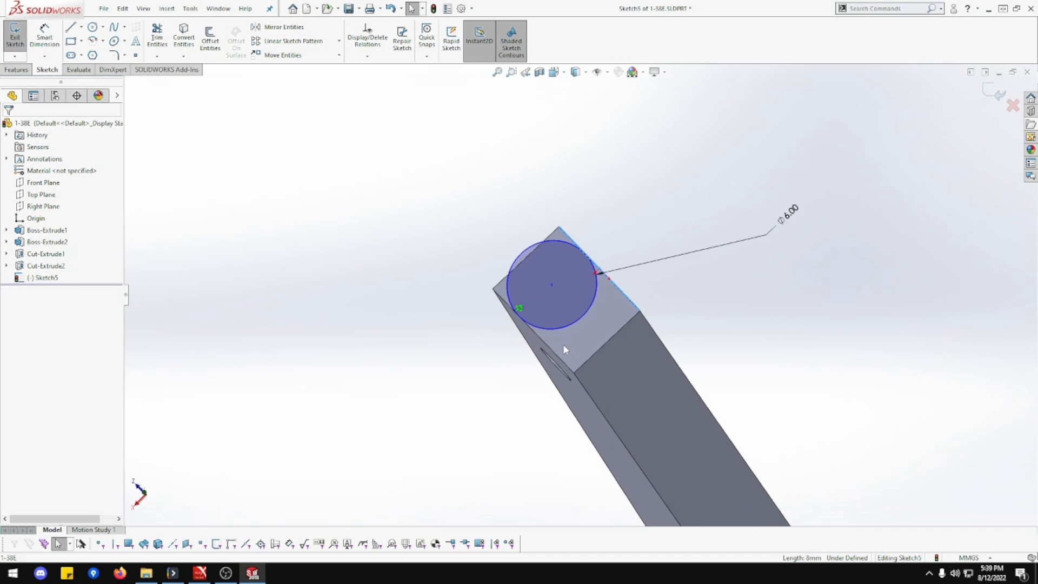
left_click(81, 27)
left_click(86, 54)
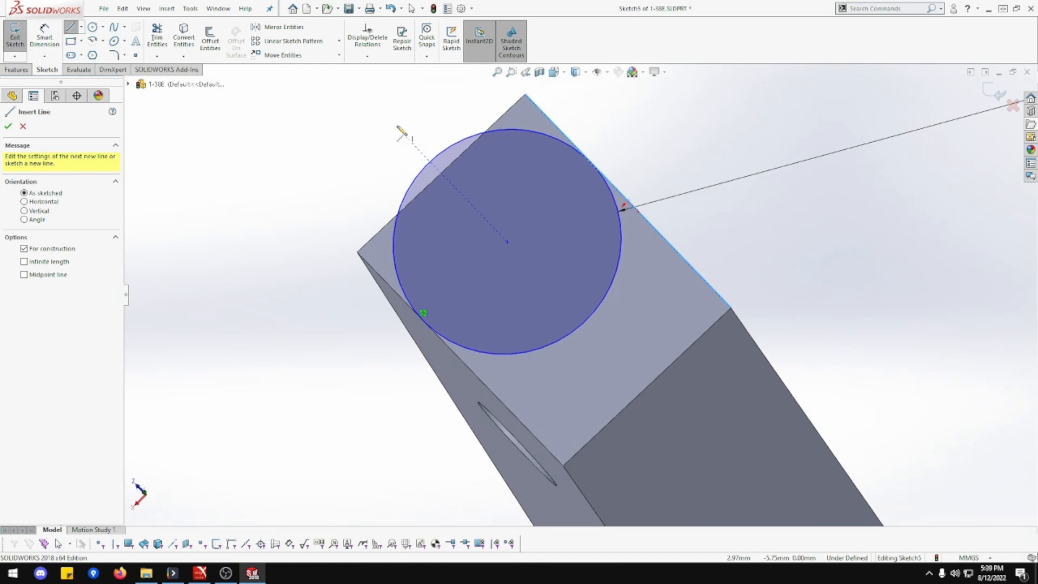
left_click(625, 205)
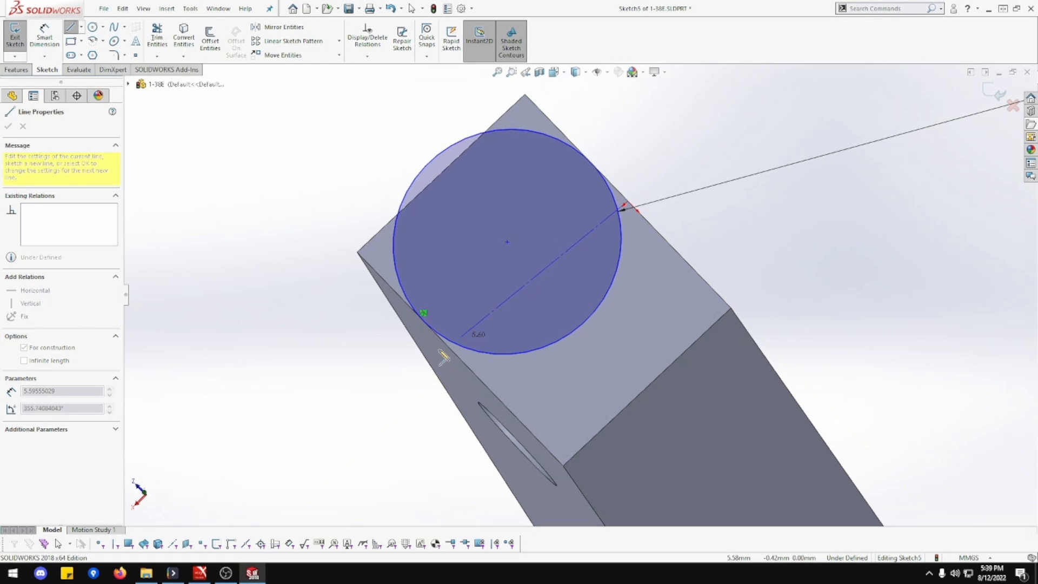
left_click(409, 406)
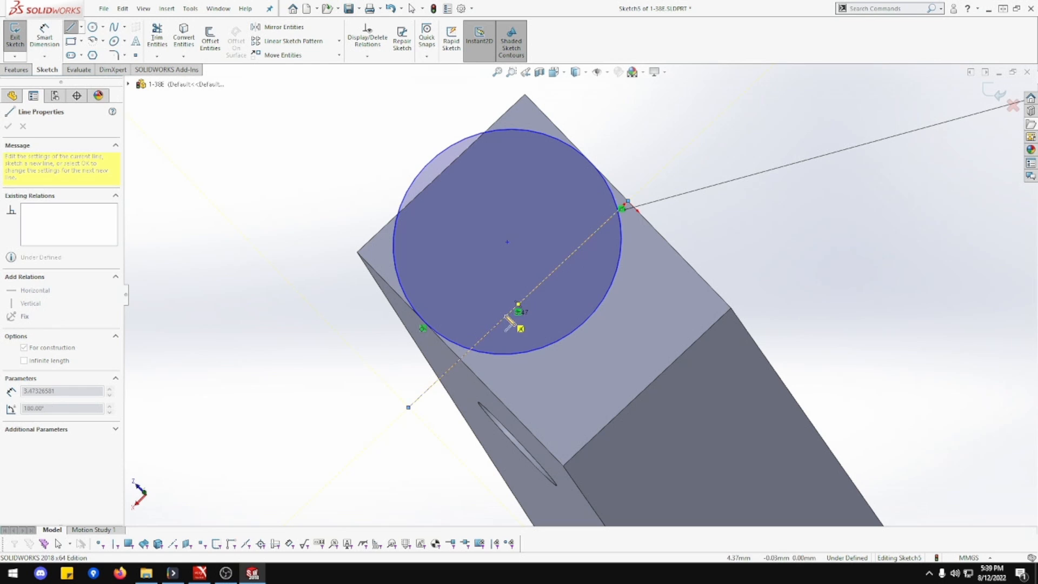
key("Escape")
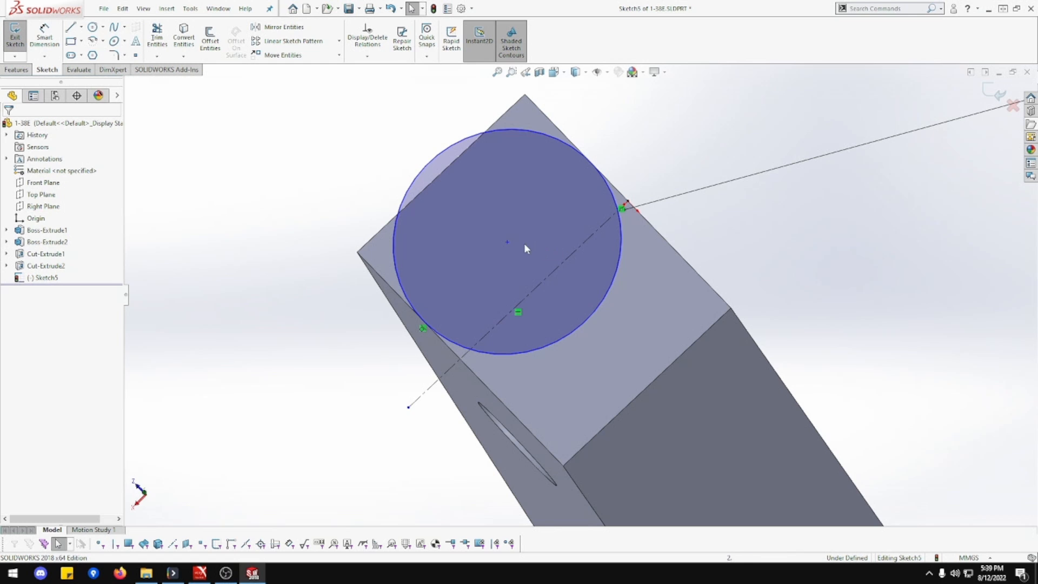
- Make the 6 mm circle's centre coincident with the construction centerline, and exit the end-face sketch
left_click(508, 242)
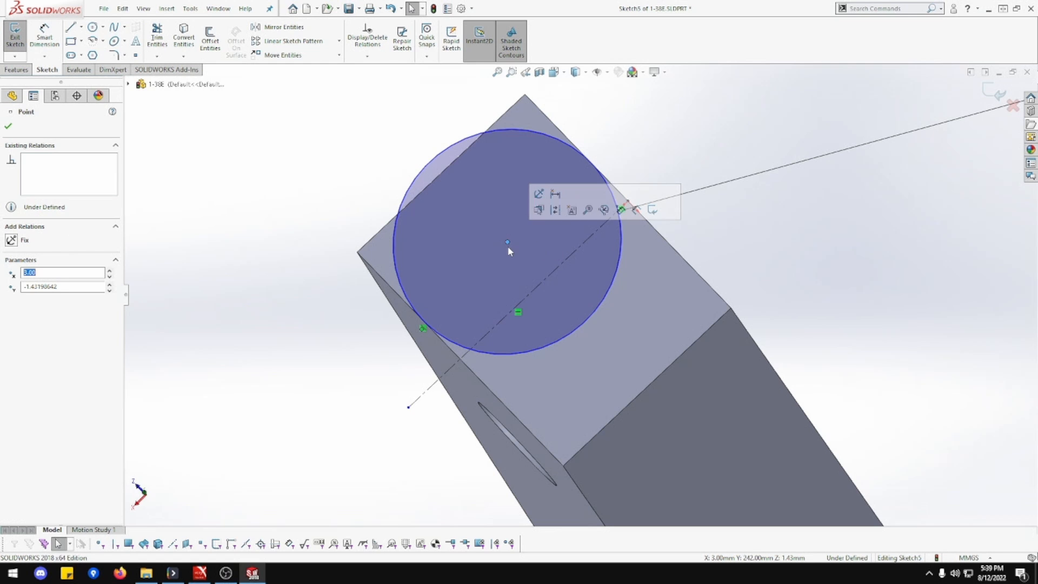
left_click(554, 271, "ctrl")
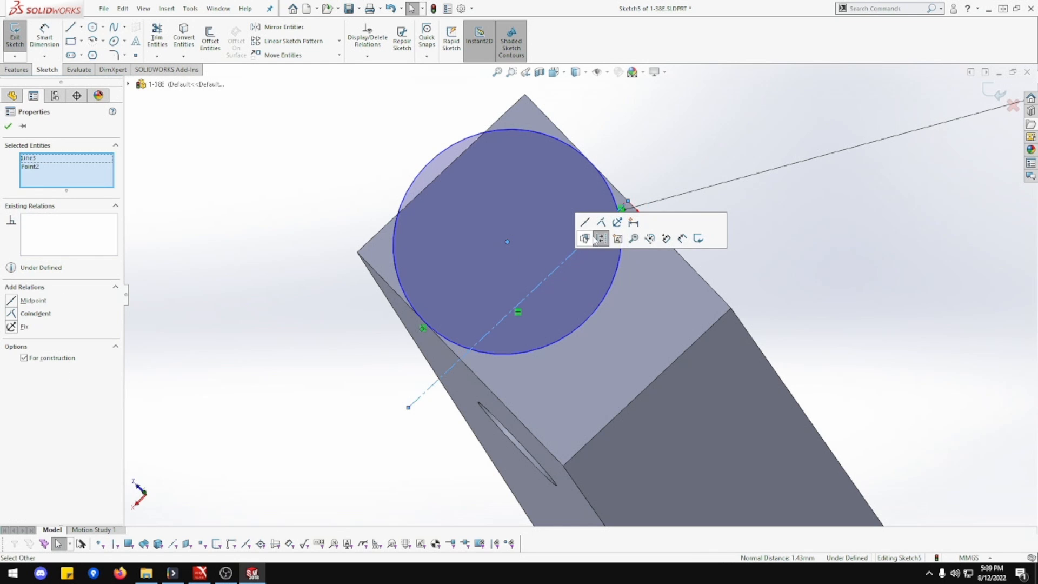
left_click(602, 223)
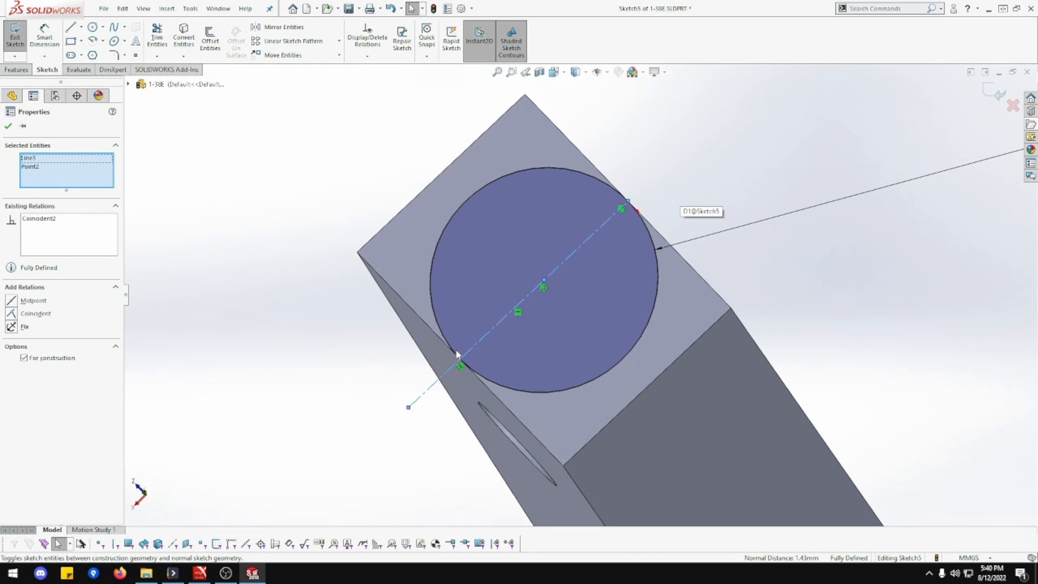
scroll(616, 319, "up", 3)
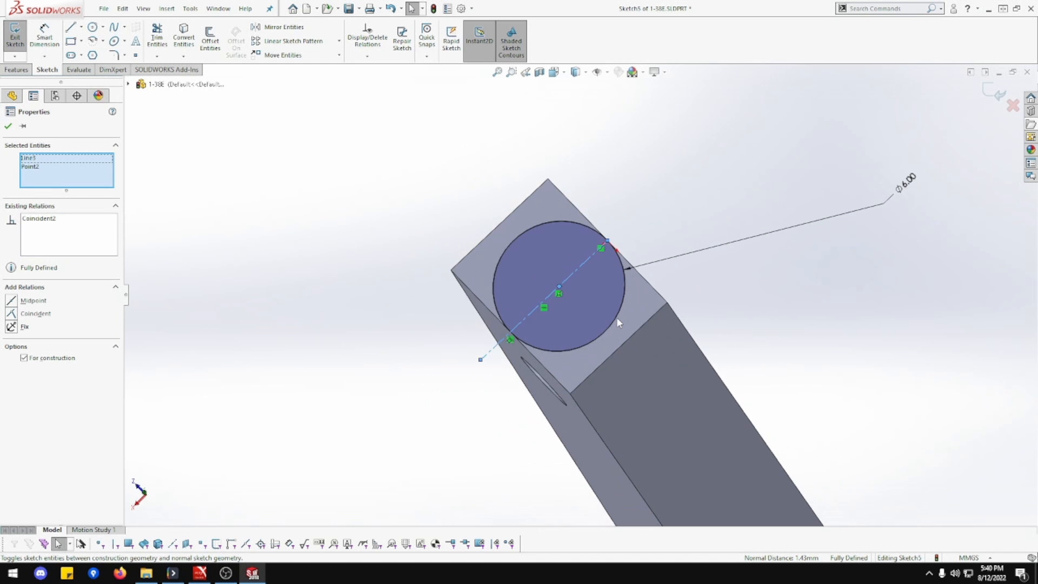
left_click(8, 127)
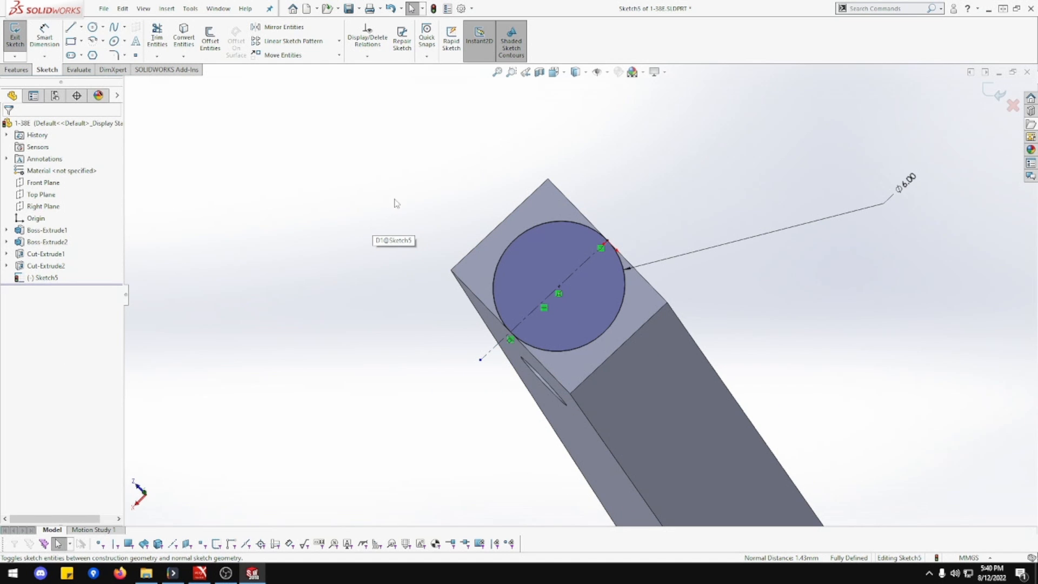
middle_click_drag(463, 208, 426, 138)
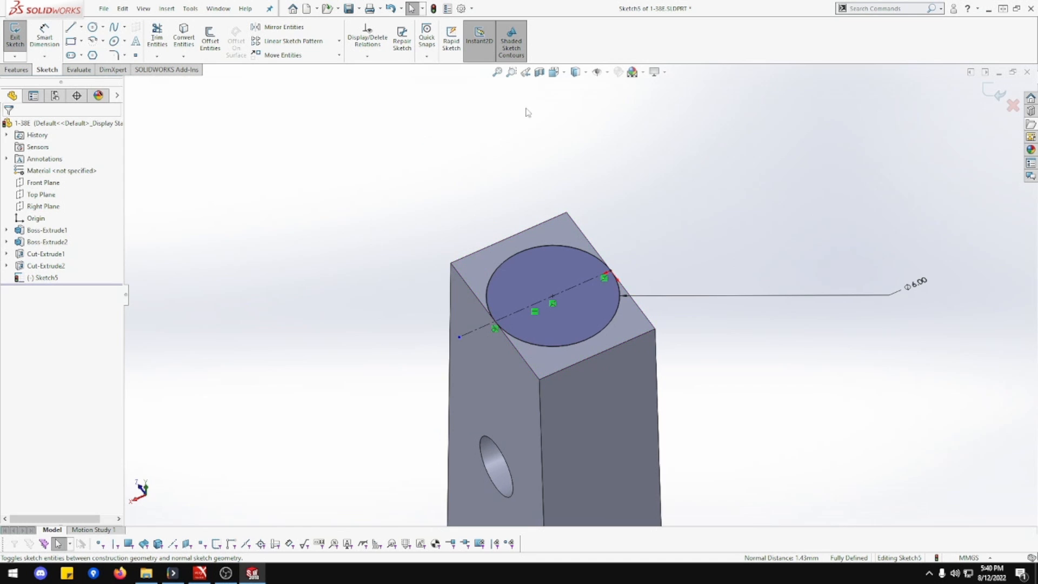
scroll(519, 97, "up", 5)
scroll(614, 124, "down", 6)
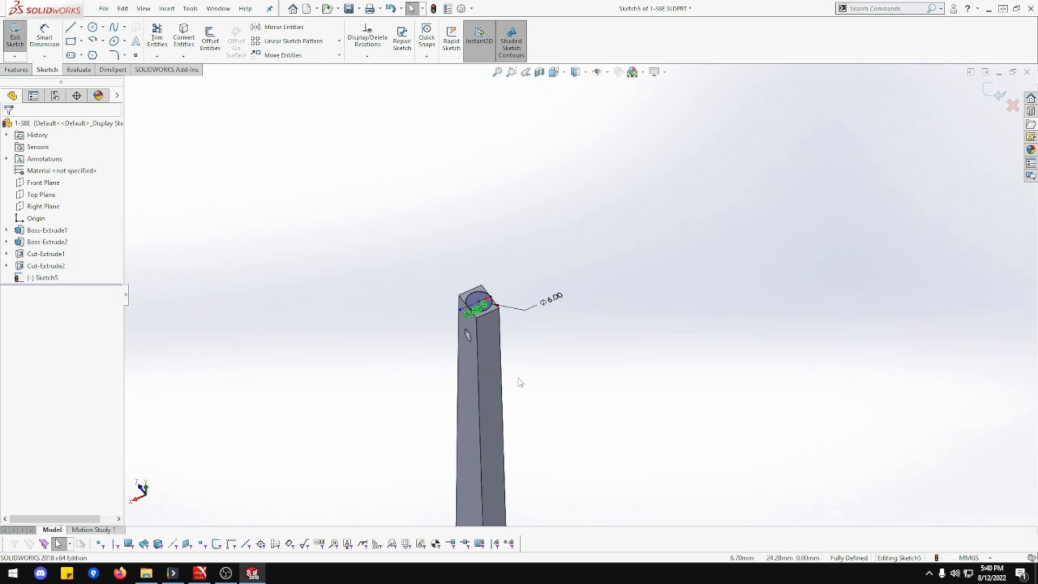
right_click(466, 366)
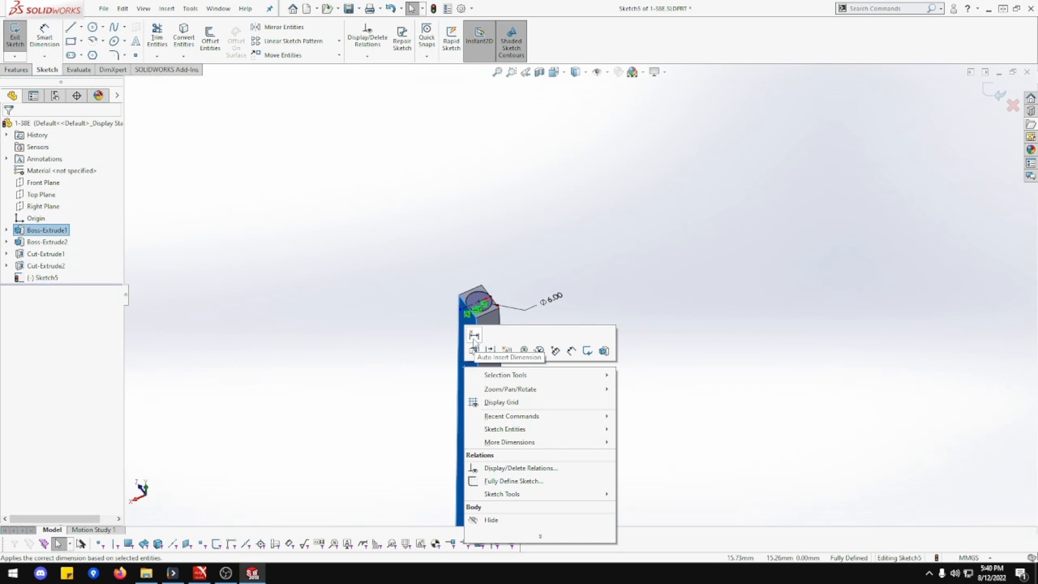
left_click(13, 43)
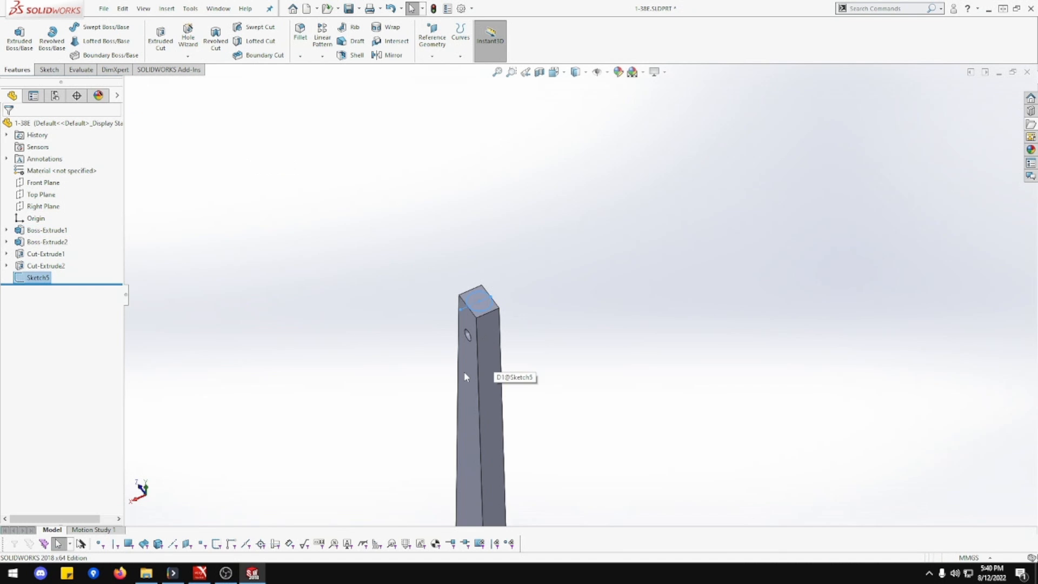
- Start a sketch on the Right Plane and draw a vertical centerline about 12 mm long outward from the midpoint of the arm's narrow end
right_click(464, 373)
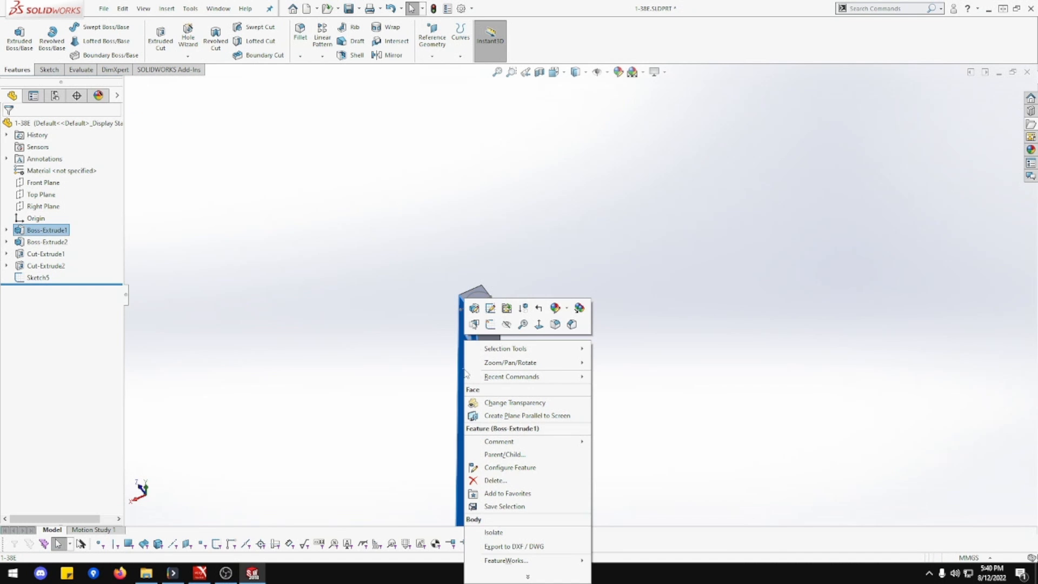
left_click(539, 327)
scroll(619, 222, "up", 3)
scroll(617, 173, "down", 4)
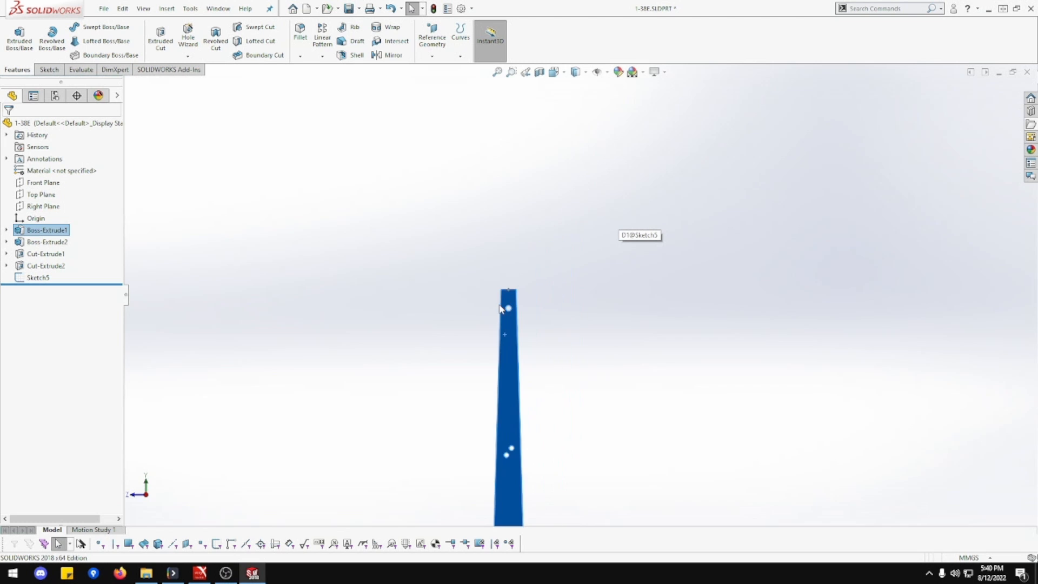
scroll(496, 309, "down", 4)
scroll(605, 284, "down", 5)
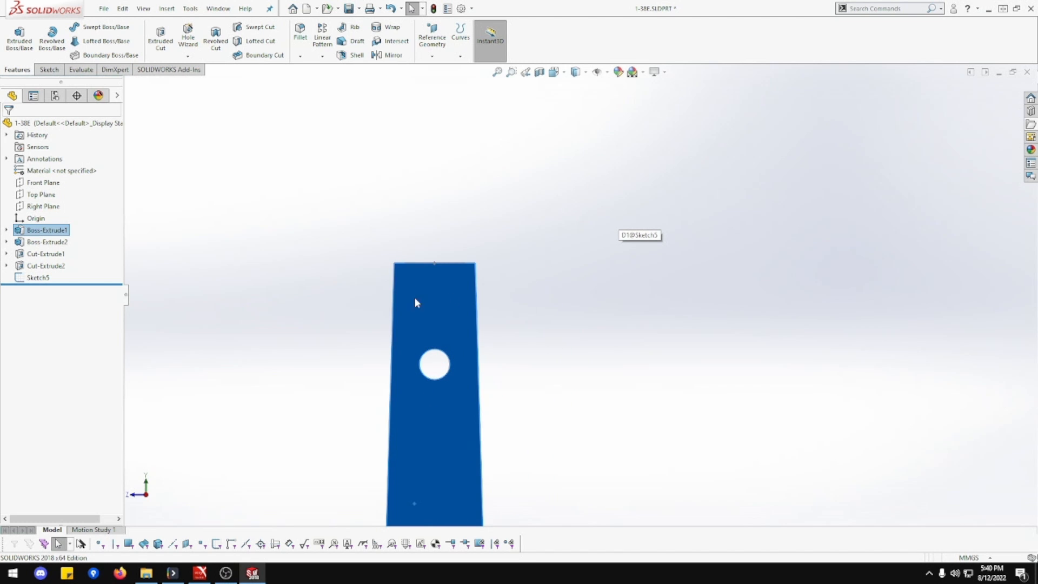
right_click(43, 206)
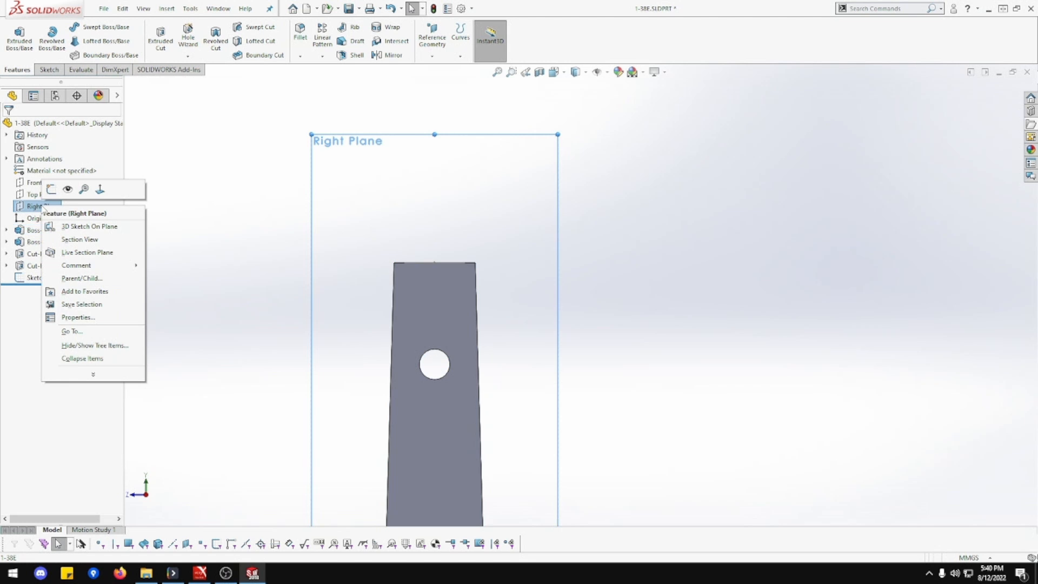
left_click(50, 189)
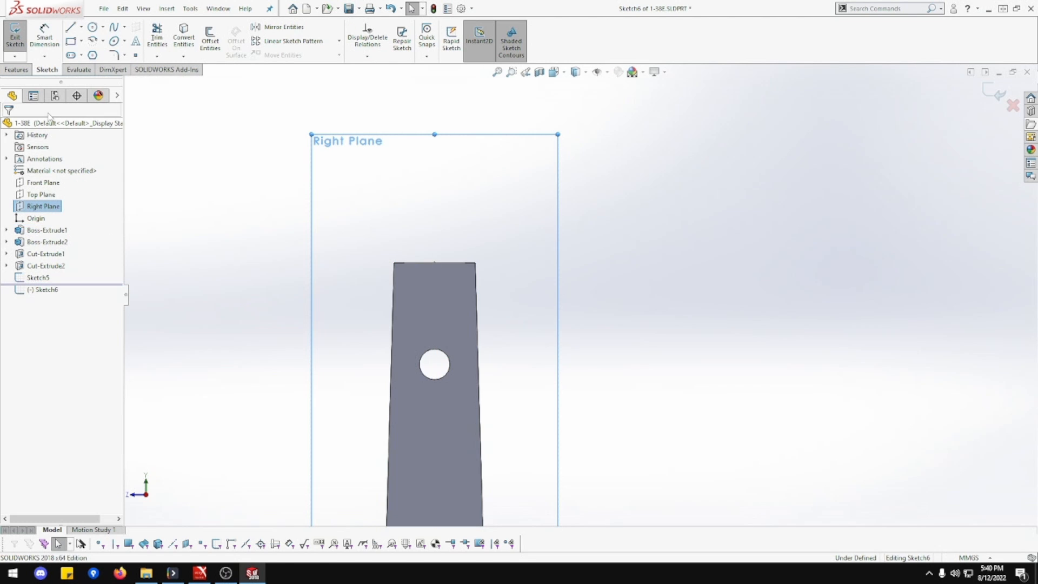
left_click(81, 27)
left_click(93, 47)
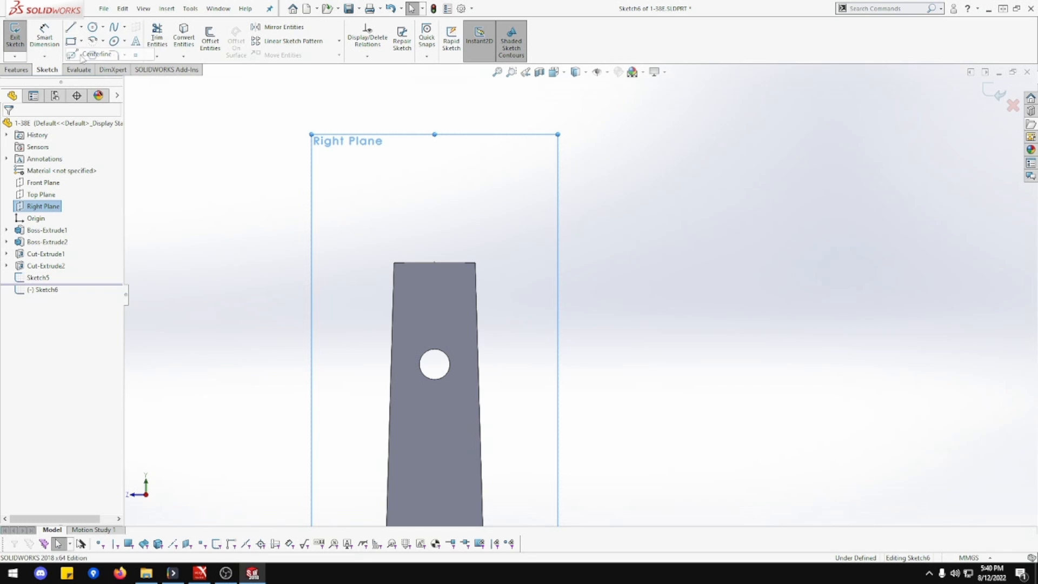
left_click(434, 263)
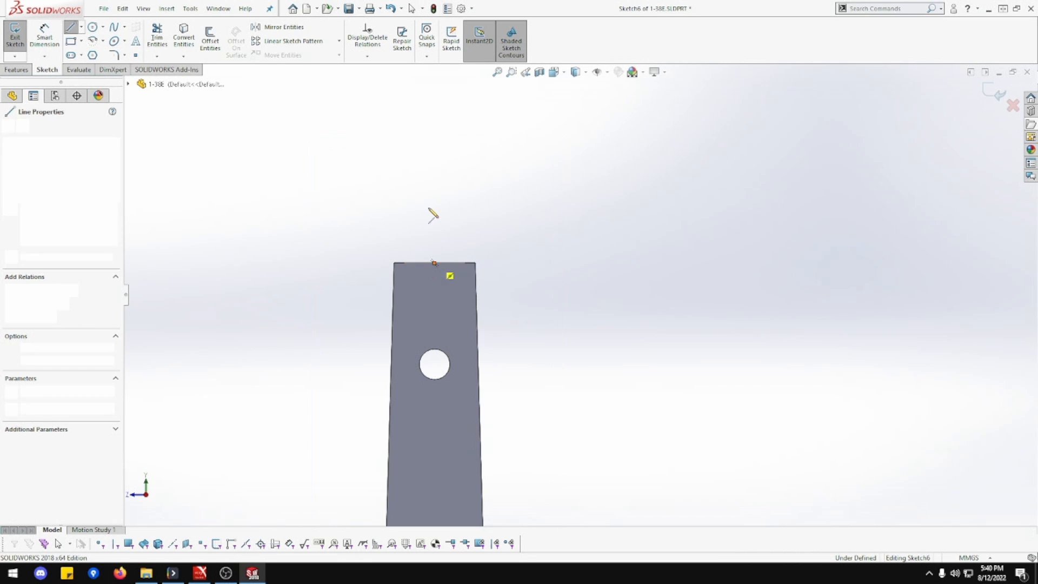
left_click(436, 138)
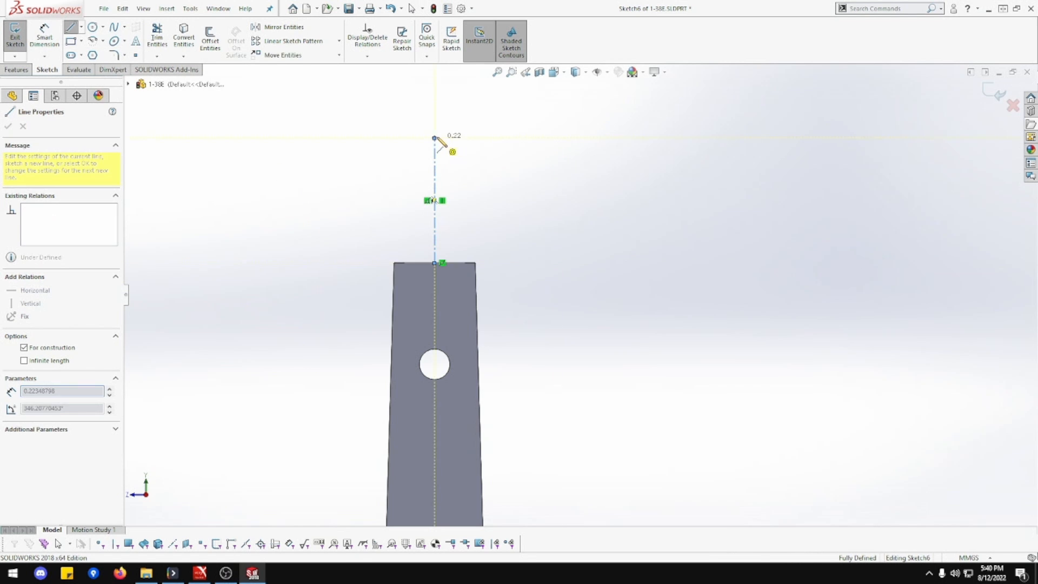
- Dimension the vertical centerline beyond the arm's narrow end to a length of 36 mm
left_click(44, 38)
left_click(435, 196)
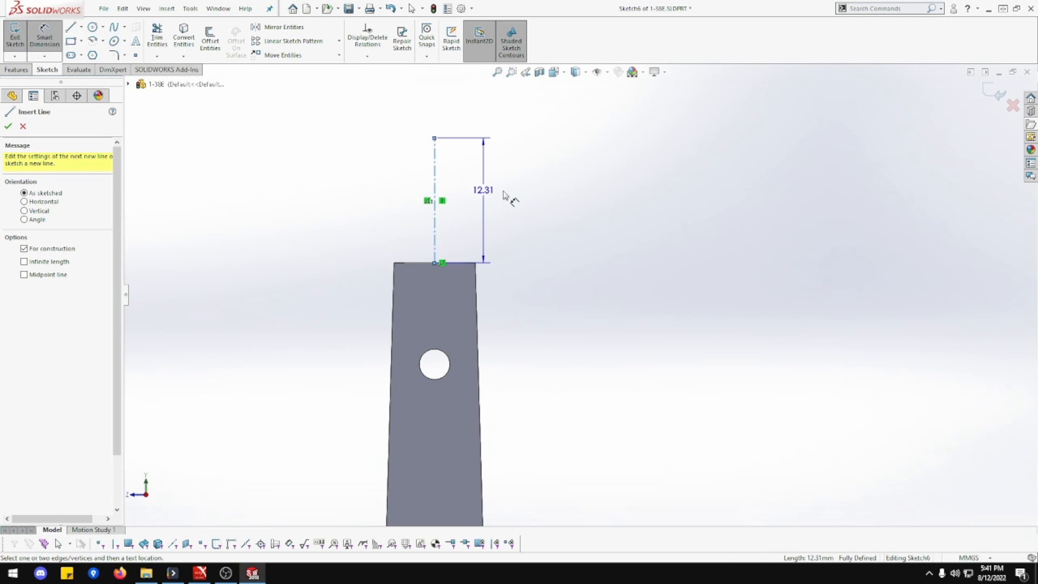
left_click(588, 200)
type("36")
key("Return")
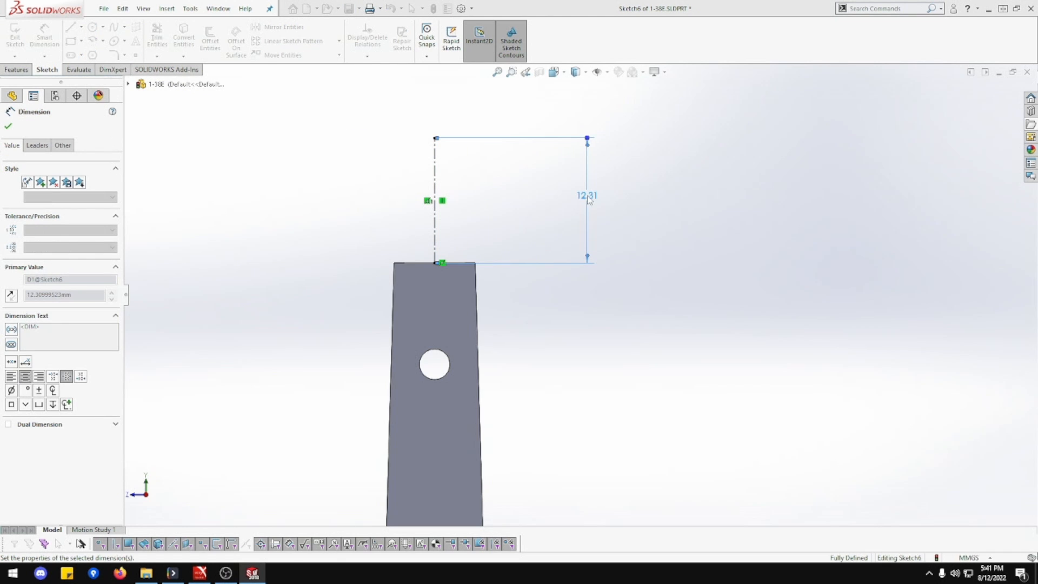
scroll(594, 219, "up", 5)
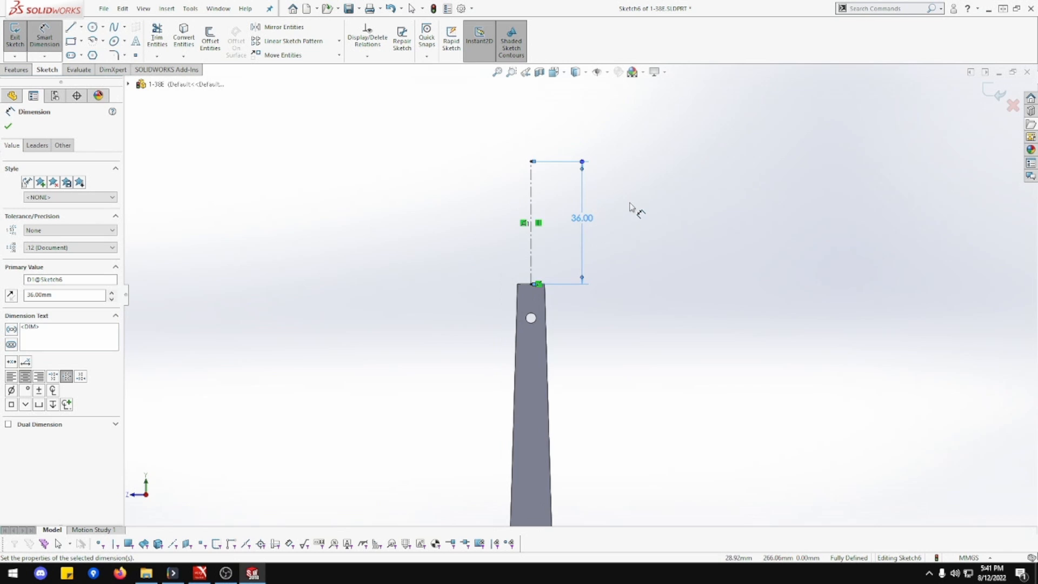
scroll(633, 208, "up", 2)
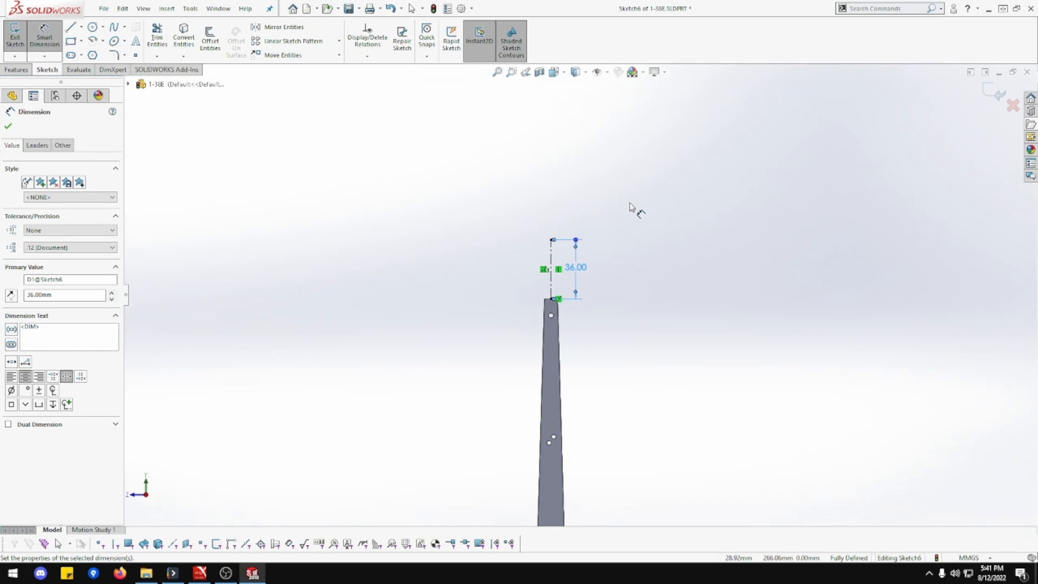
- Set the length of the vertical centerline beyond the arm's narrow end to 66 mm, and exit the sketch
double_click(574, 269)
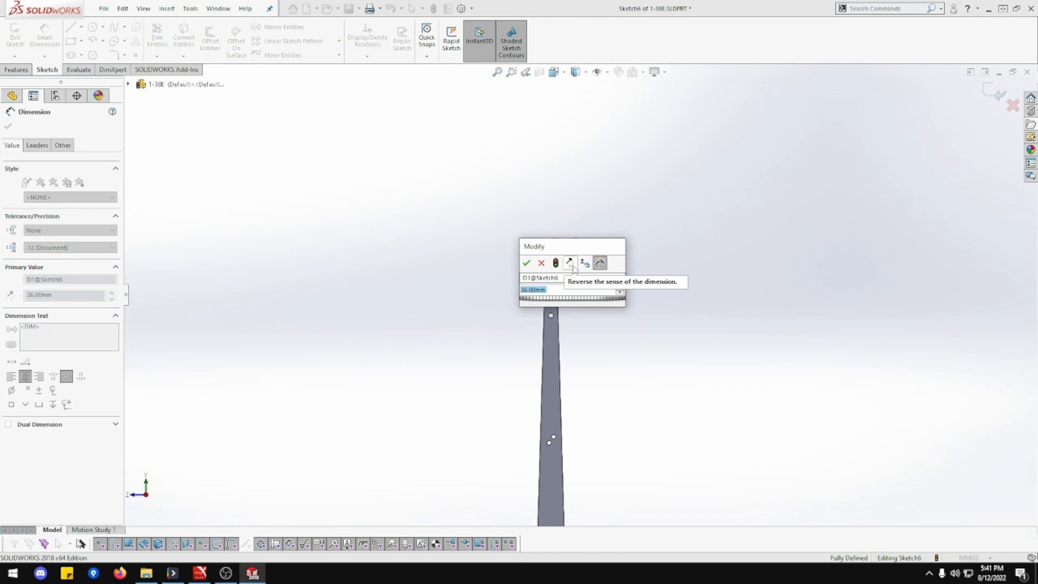
type("66")
key("Return")
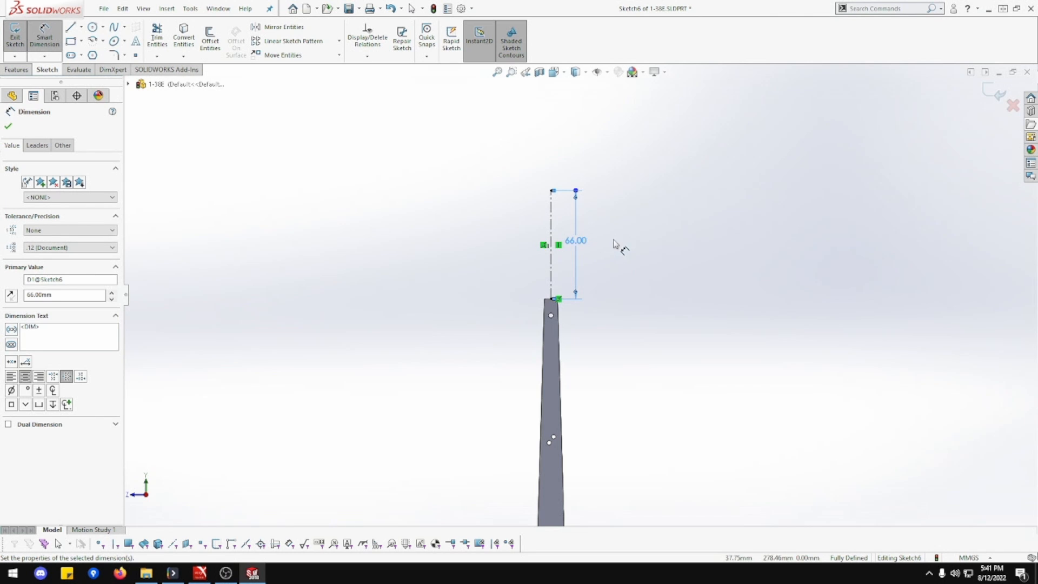
left_click(21, 39)
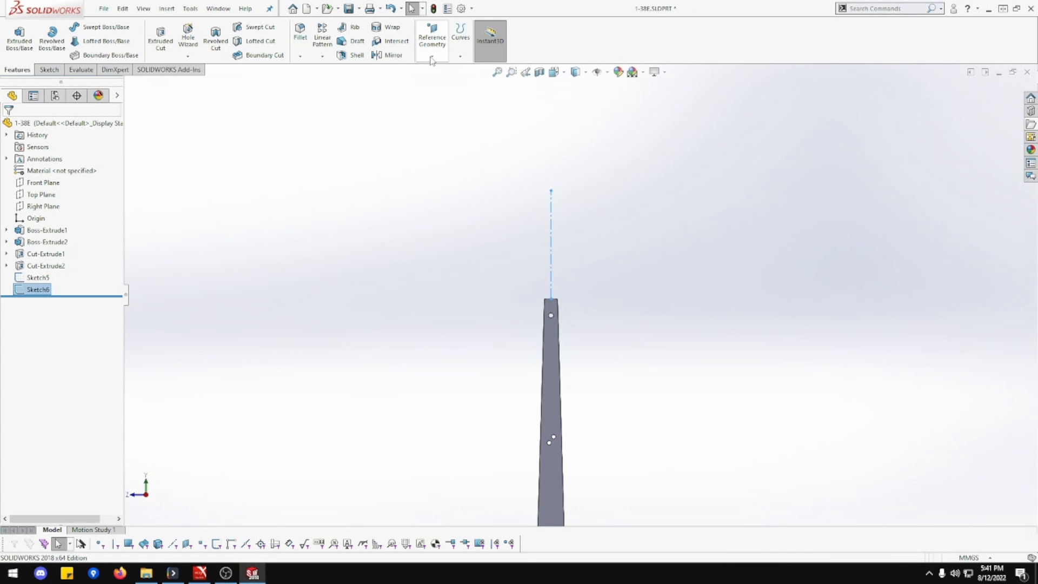
- Create a reference plane through the centerline's outer endpoint, perpendicular to the centerline
left_click(432, 56)
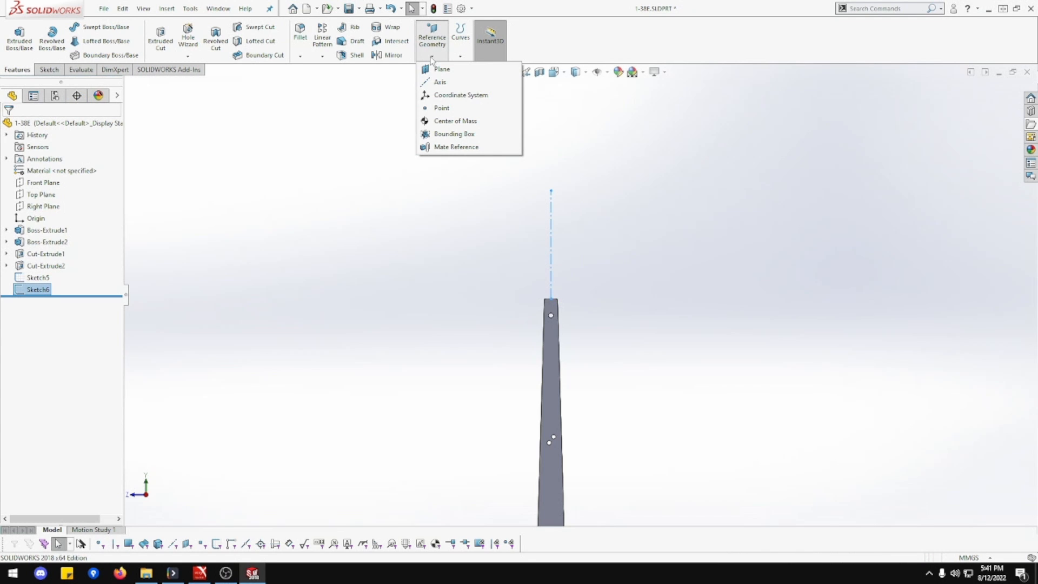
left_click(551, 192)
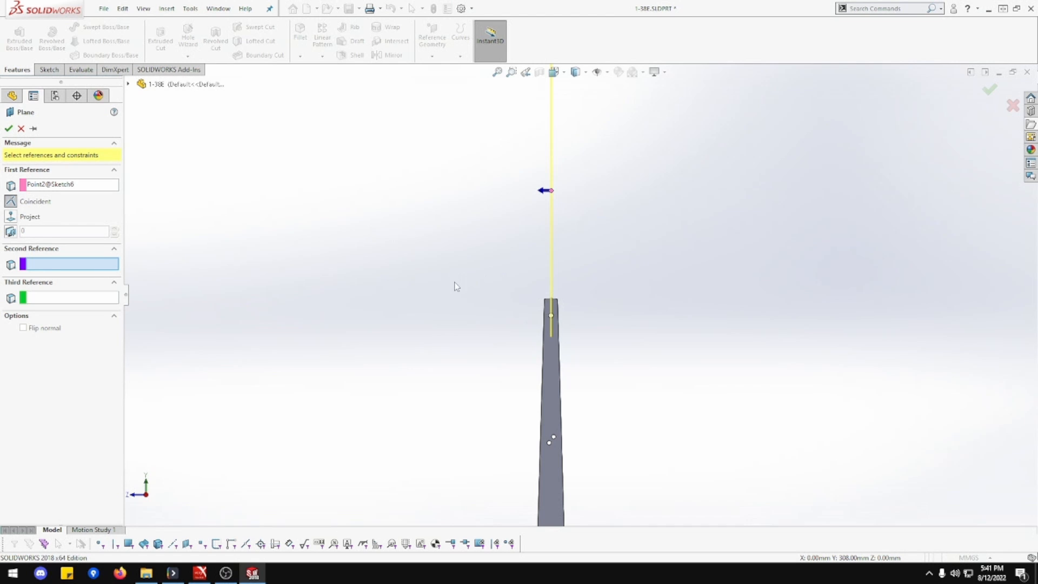
scroll(498, 277, "up", 4)
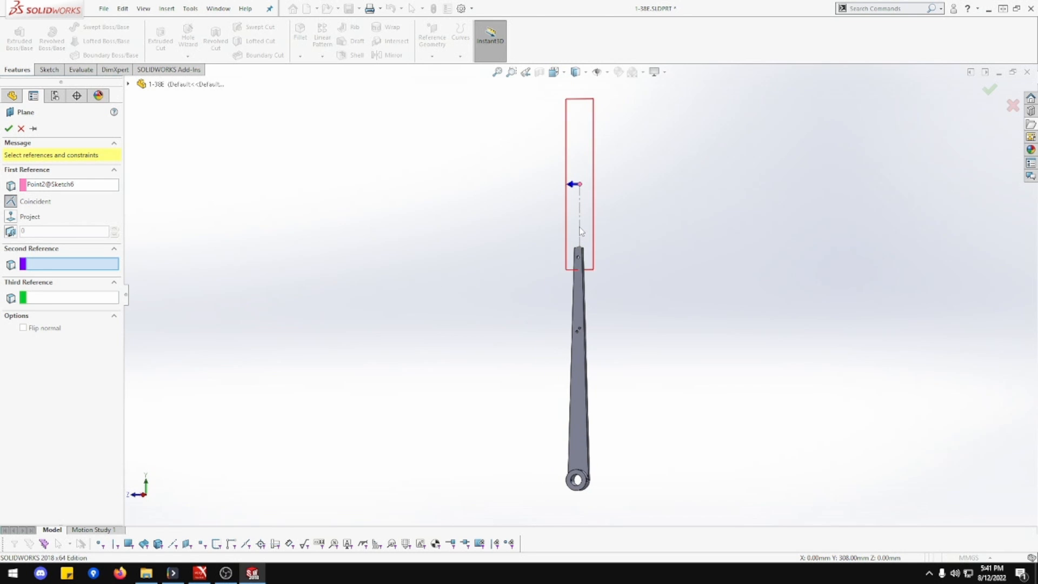
left_click(580, 231)
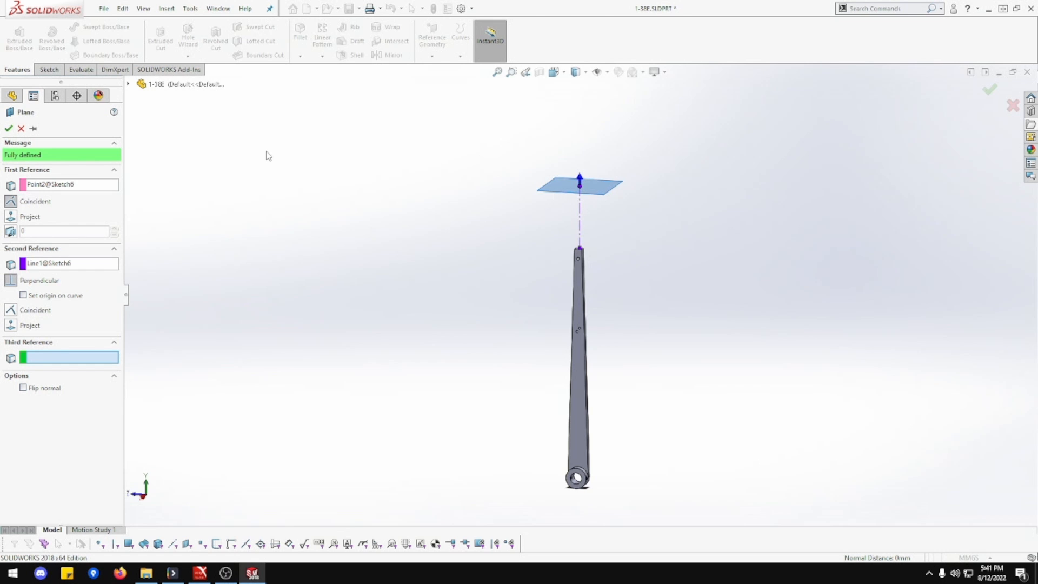
left_click(8, 128)
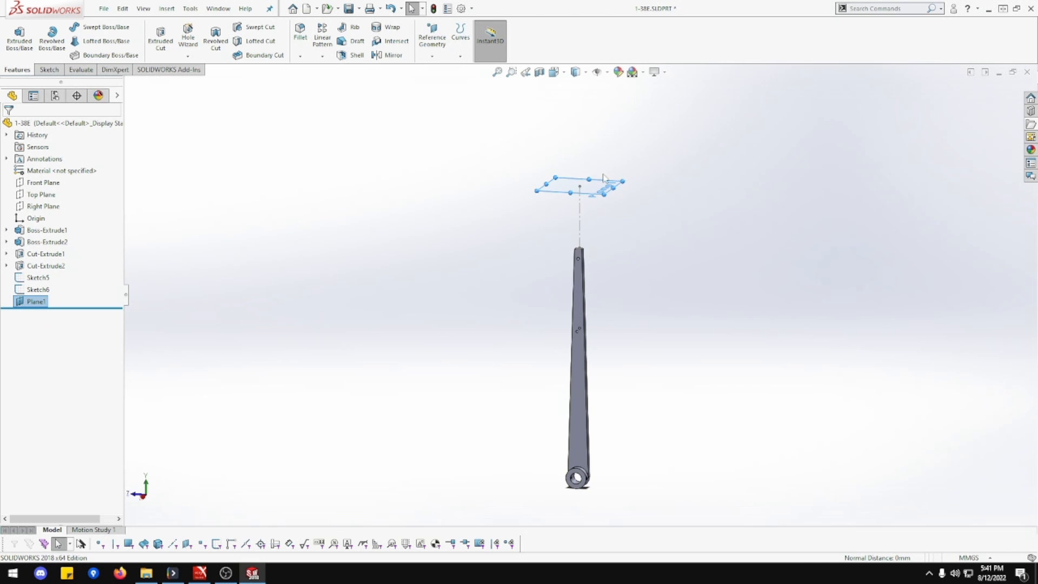
- Start a sketch on the new reference plane and draw a circle about 13 mm in diameter, centred on the 6 mm circle's centre
scroll(609, 188, "down", 2)
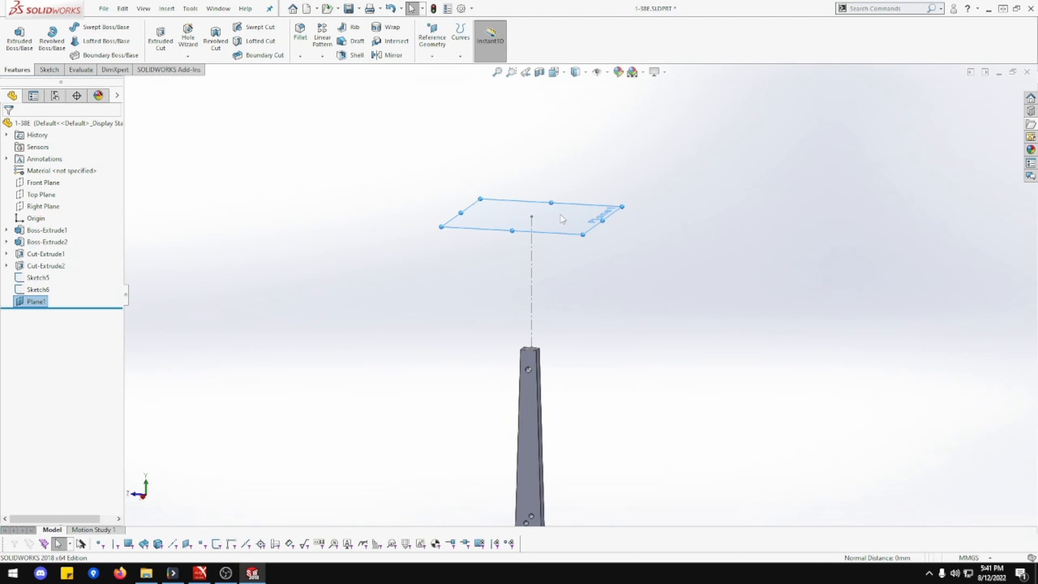
scroll(562, 218, "down", 3)
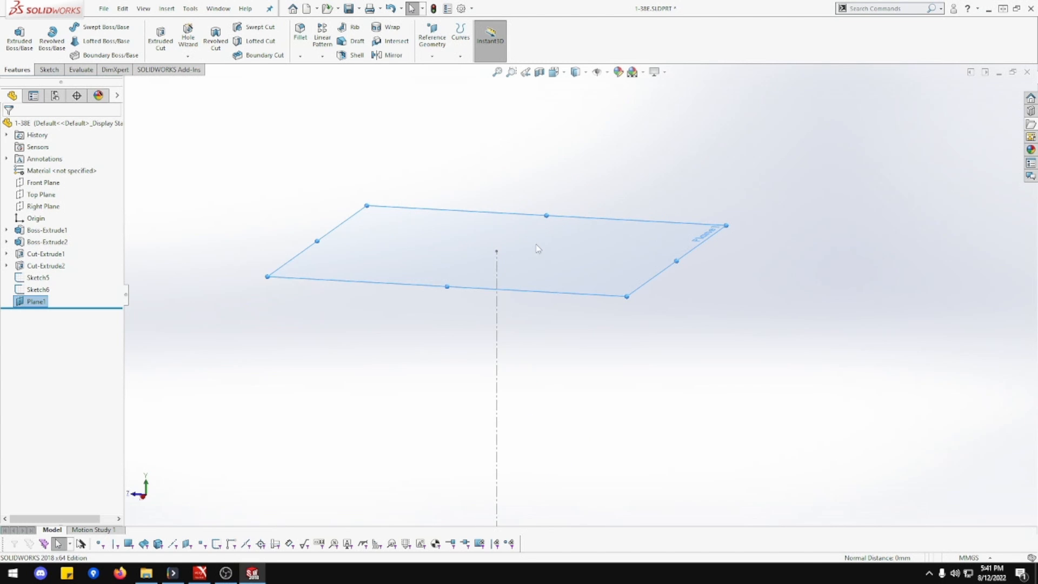
right_click(508, 255)
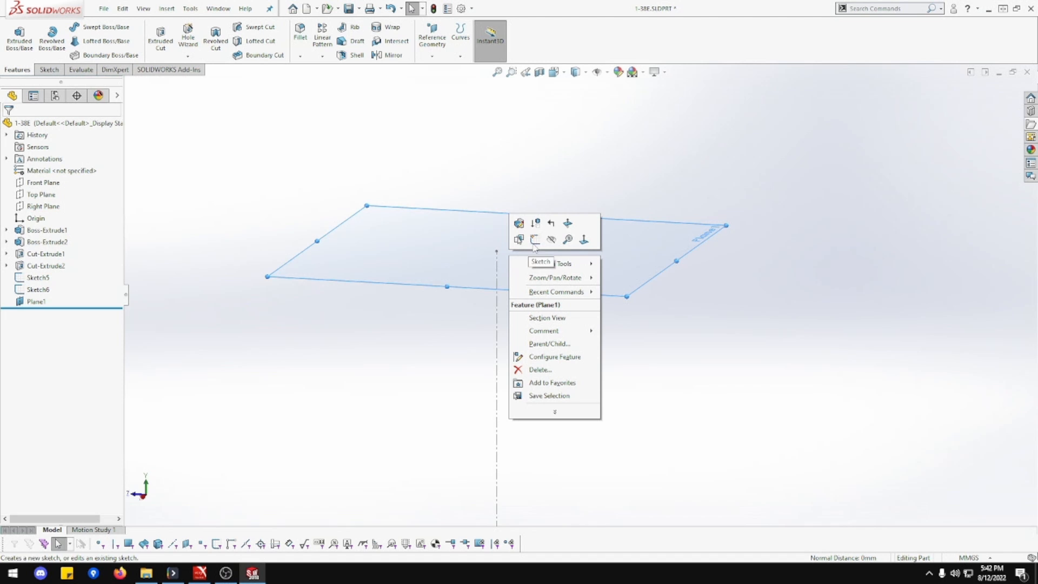
left_click(583, 238)
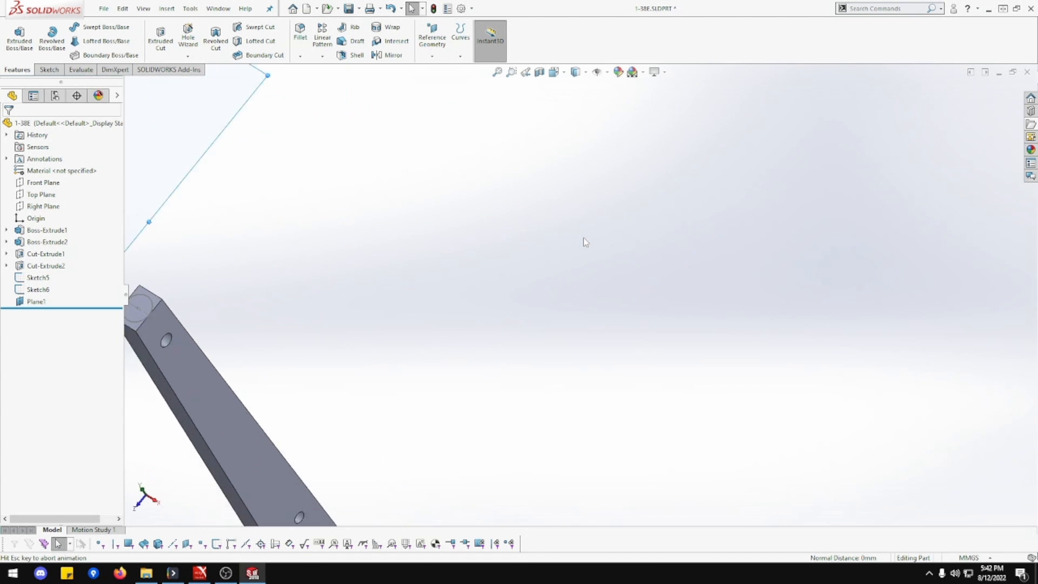
right_click(515, 224)
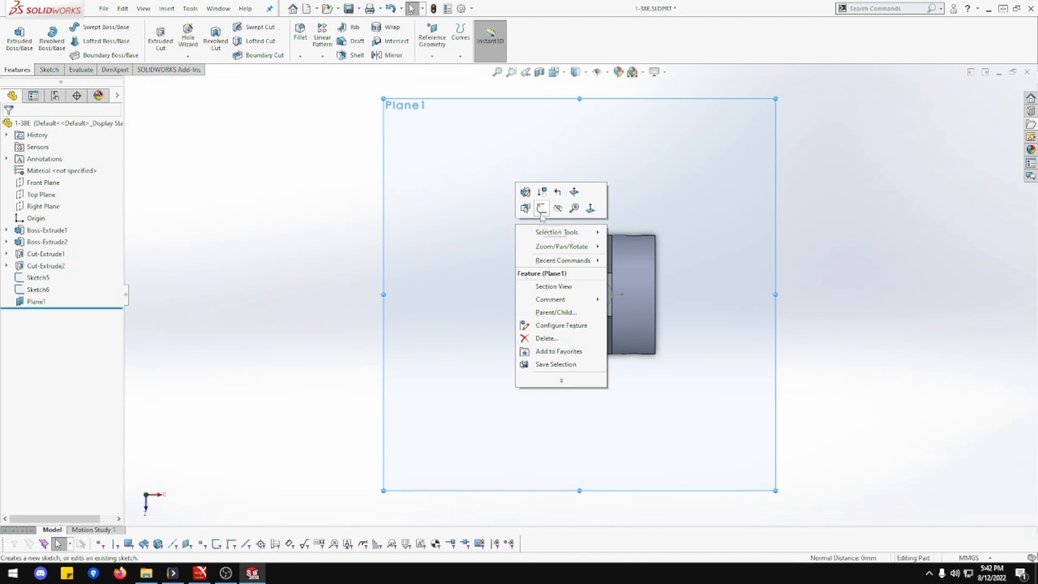
left_click(539, 213)
scroll(624, 287, "down", 5)
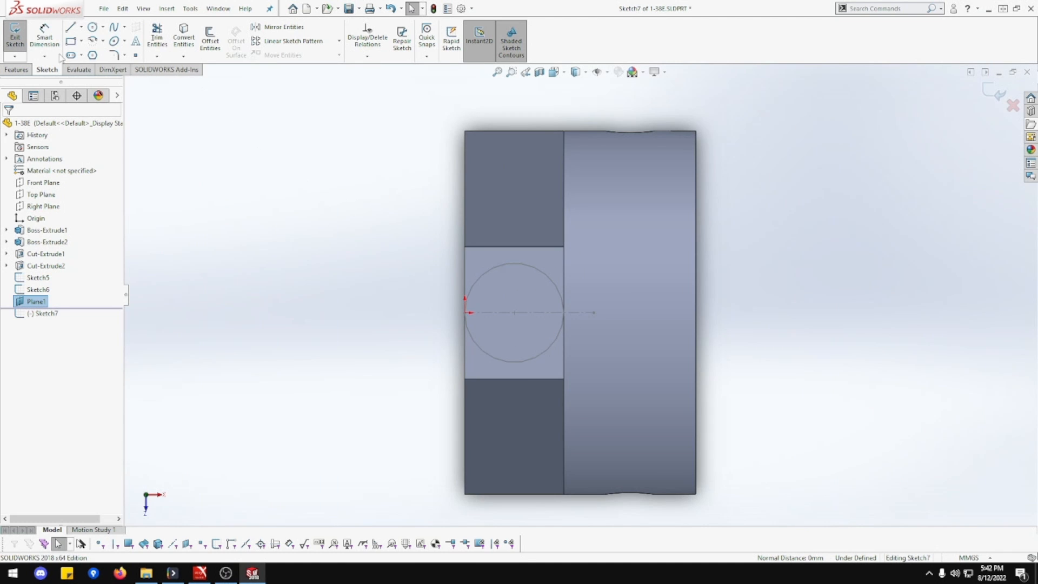
left_click(92, 27)
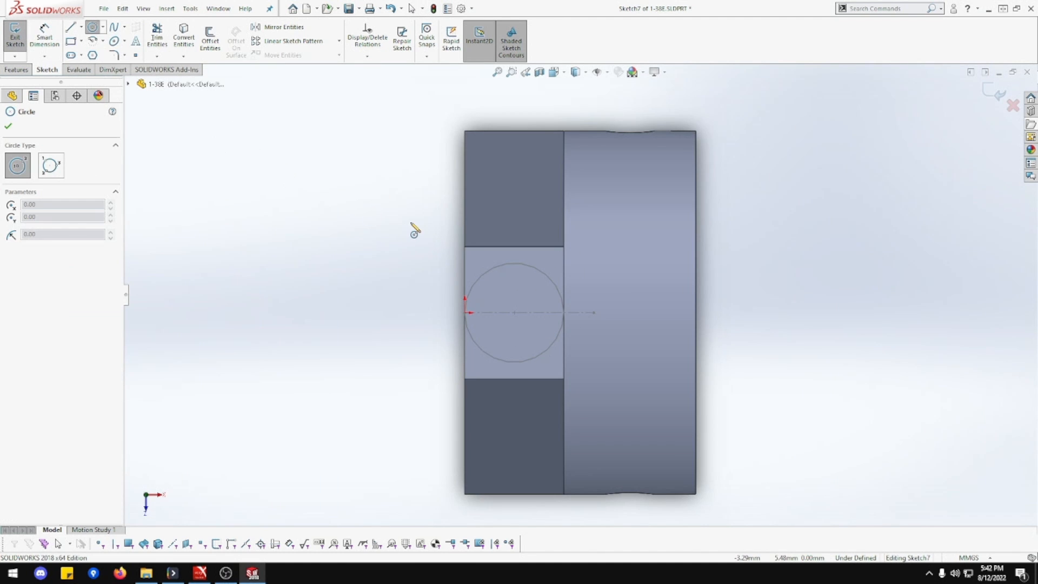
left_click(514, 313)
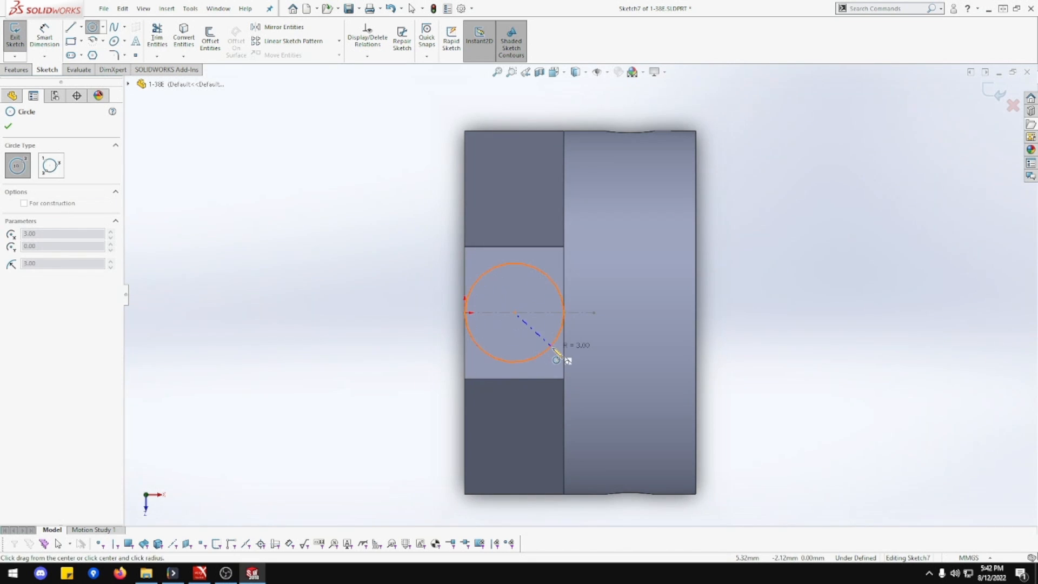
left_click(607, 378)
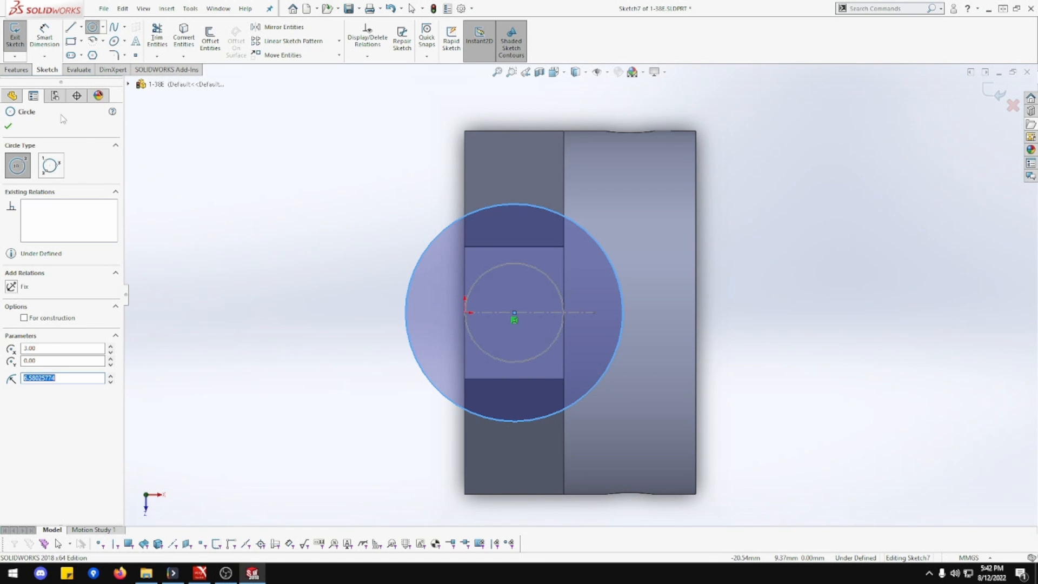
- Dimension the circle on the reference plane to a diameter of 8 mm, and exit the sketch
left_click(45, 48)
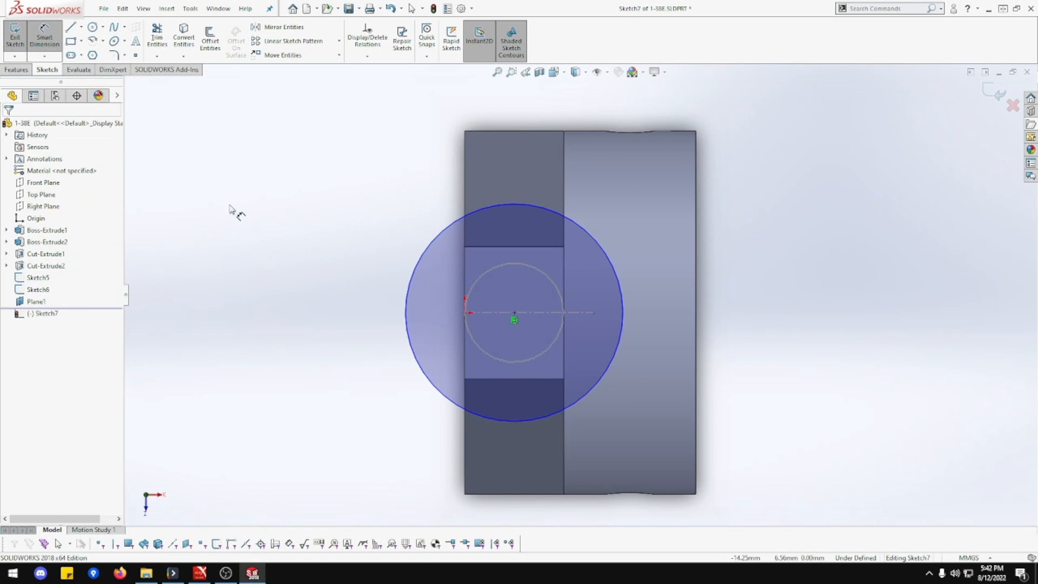
left_click(410, 290)
left_click(306, 172)
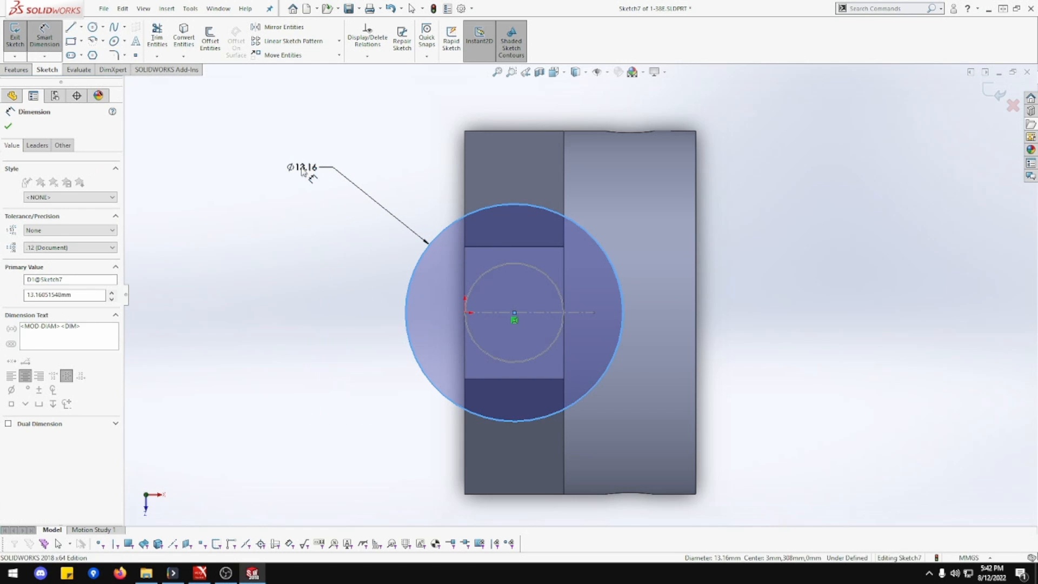
type("8")
key("Return")
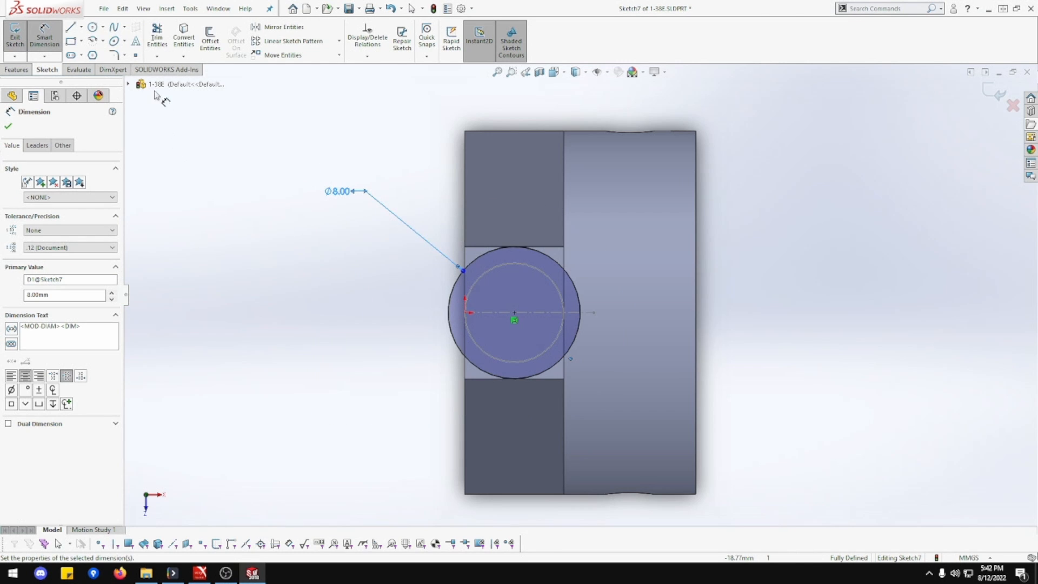
left_click(9, 127)
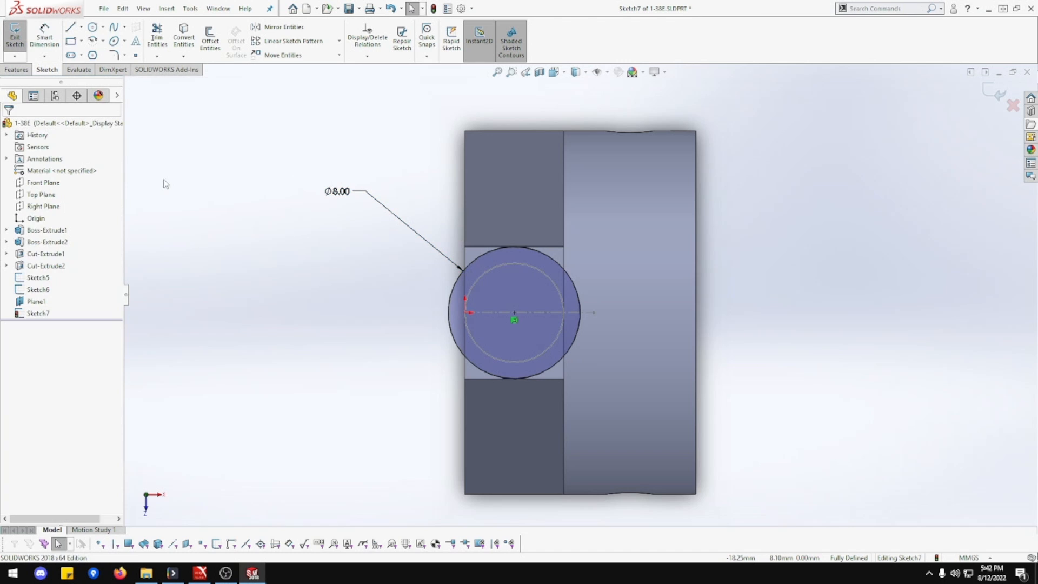
left_click(16, 69)
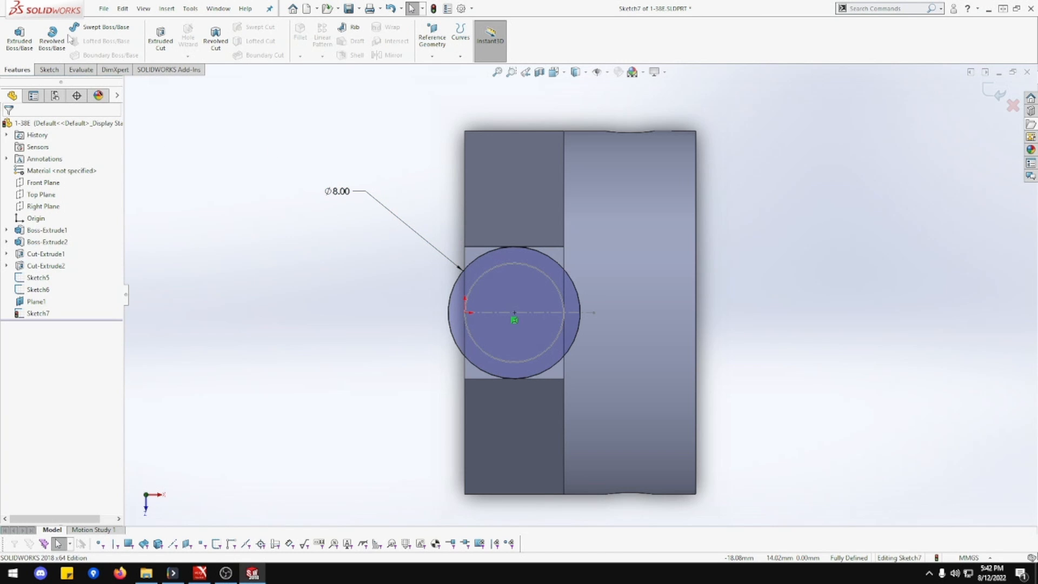
left_click(48, 69)
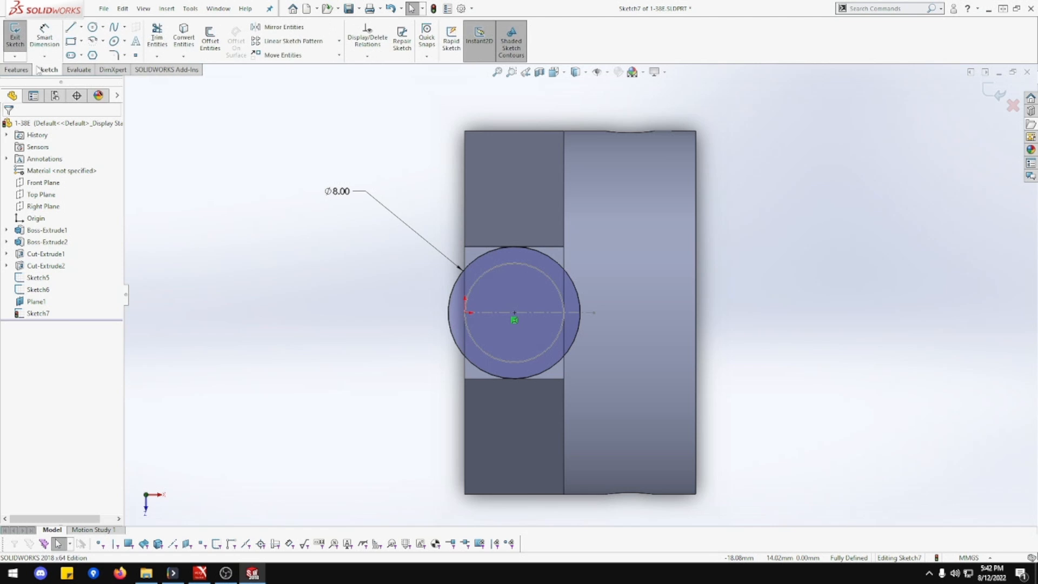
left_click(15, 32)
mouse_move(276, 205)
middle_mouse_down()
mouse_move(278, 169)
mouse_move(302, 216)
mouse_move(423, 222)
mouse_move(432, 209)
middle_mouse_up()
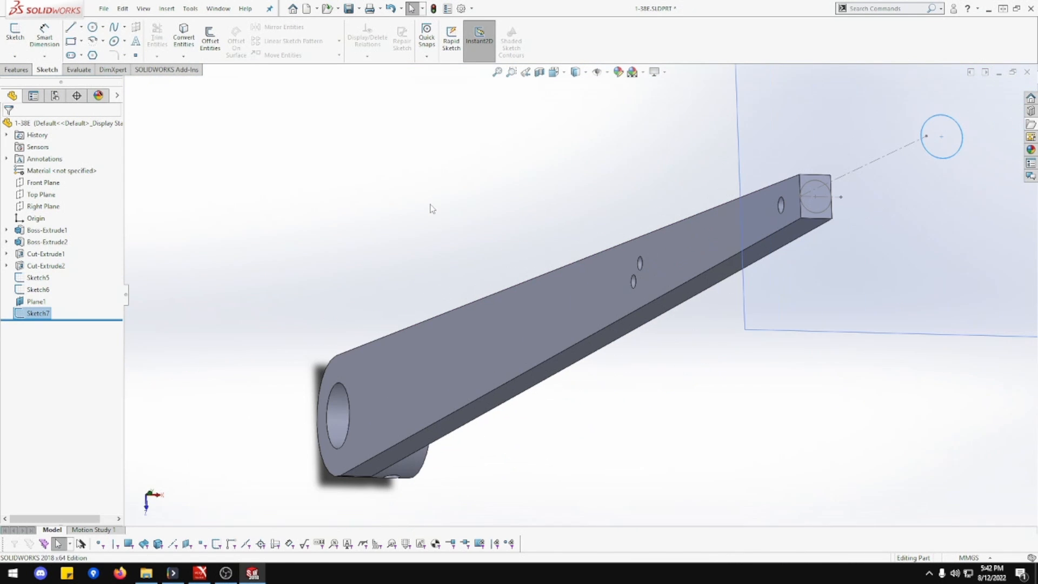
scroll(689, 207, "up", 2)
scroll(804, 194, "down", 2)
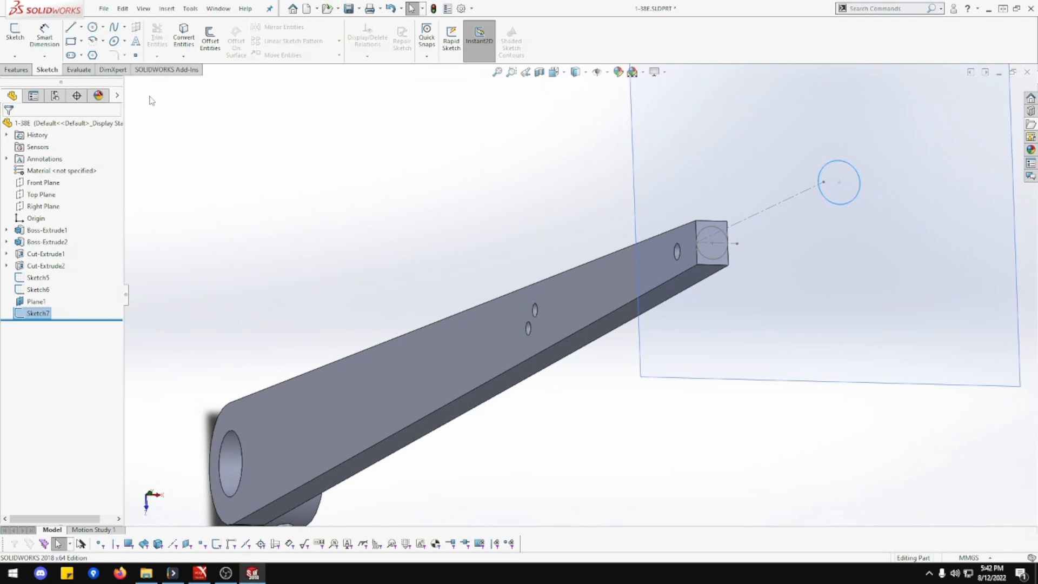
left_click(19, 69)
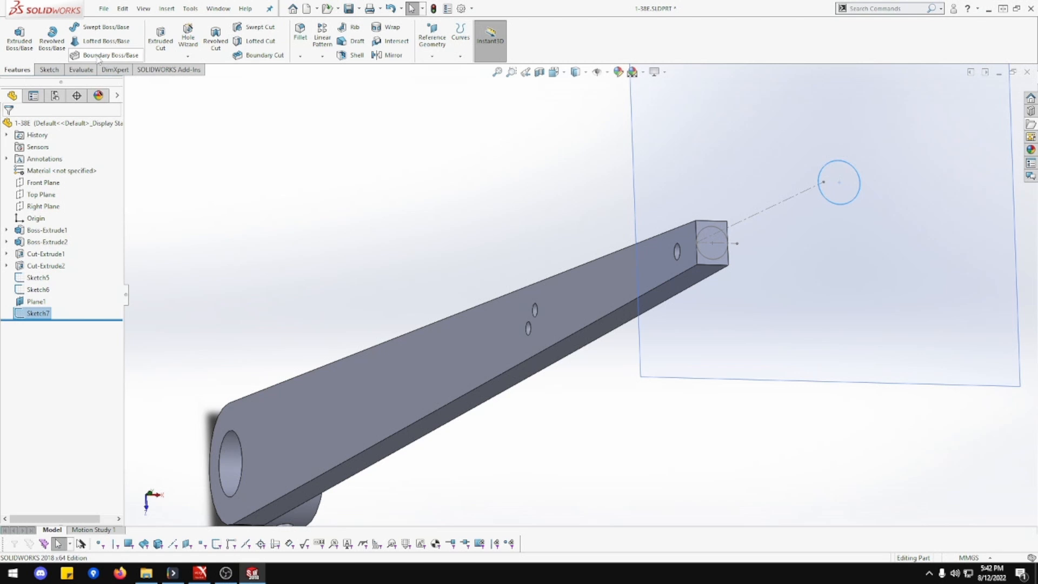
left_click(105, 31)
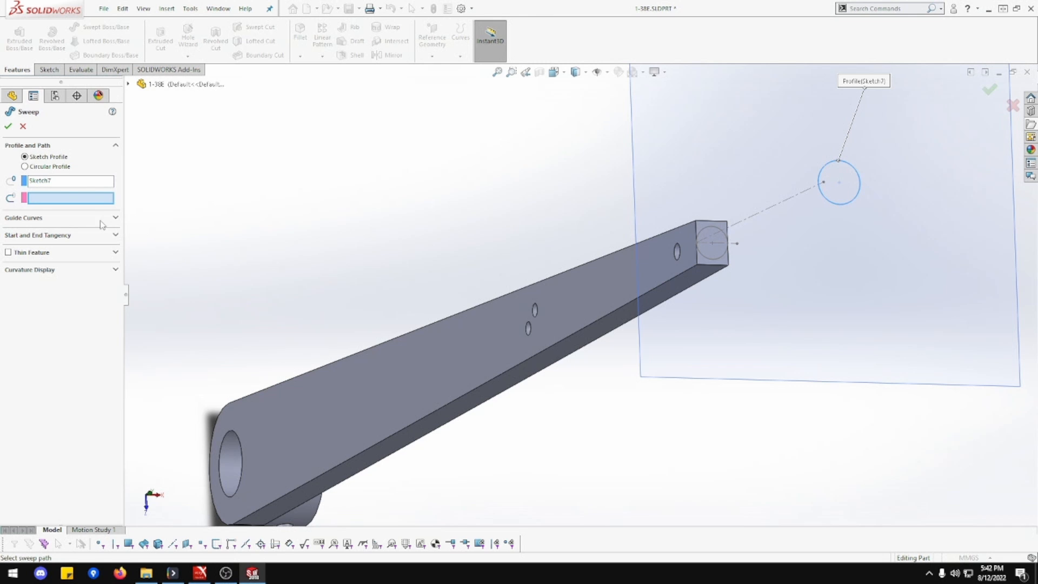
left_click(721, 262)
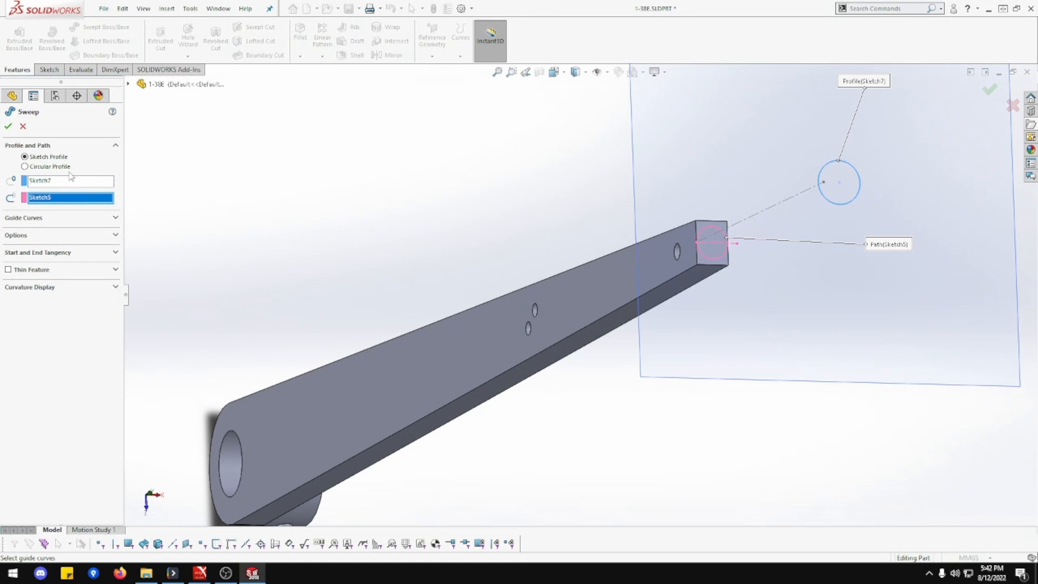
left_click(23, 126)
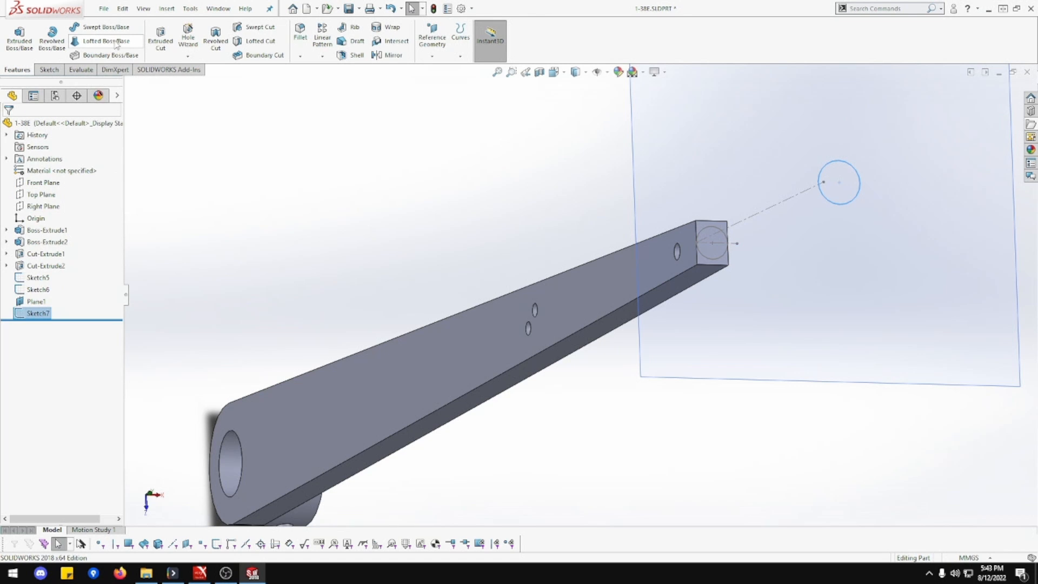
- Loft a solid boss from the 8 mm circle on the reference plane to the 6 mm circle on the arm's narrow end face
left_click(306, 138)
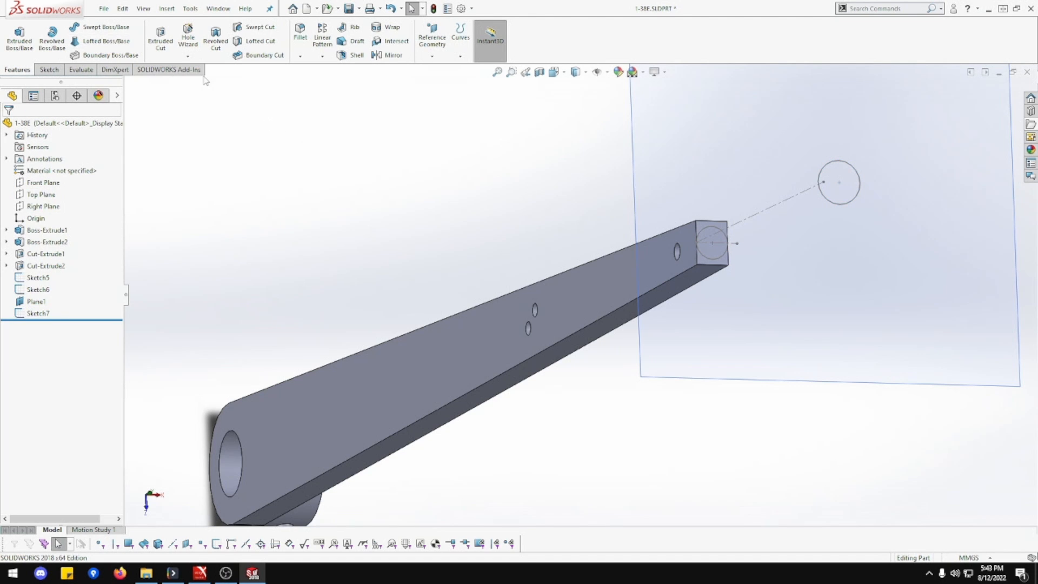
left_click(102, 39)
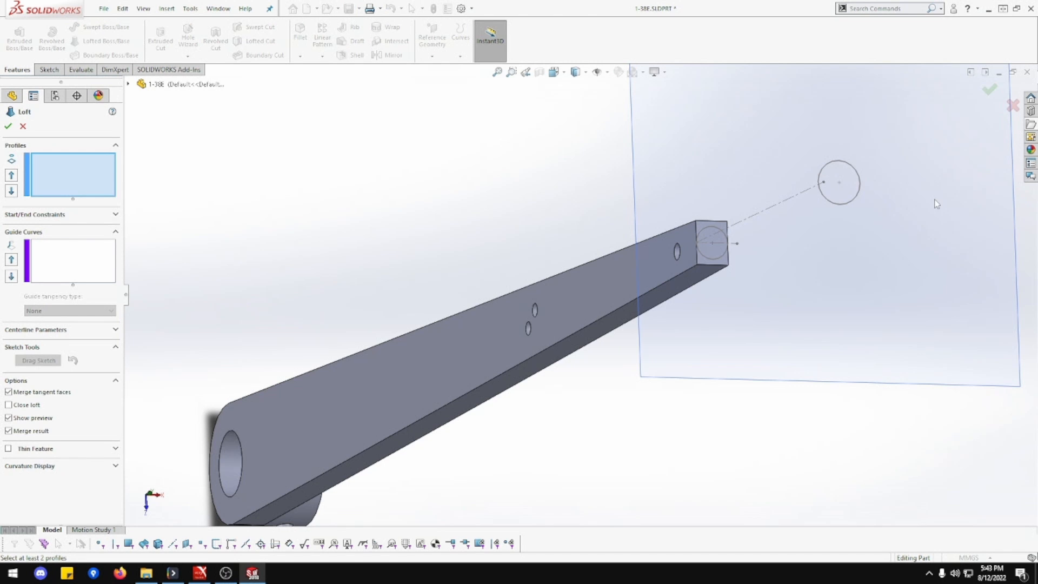
left_click(838, 204)
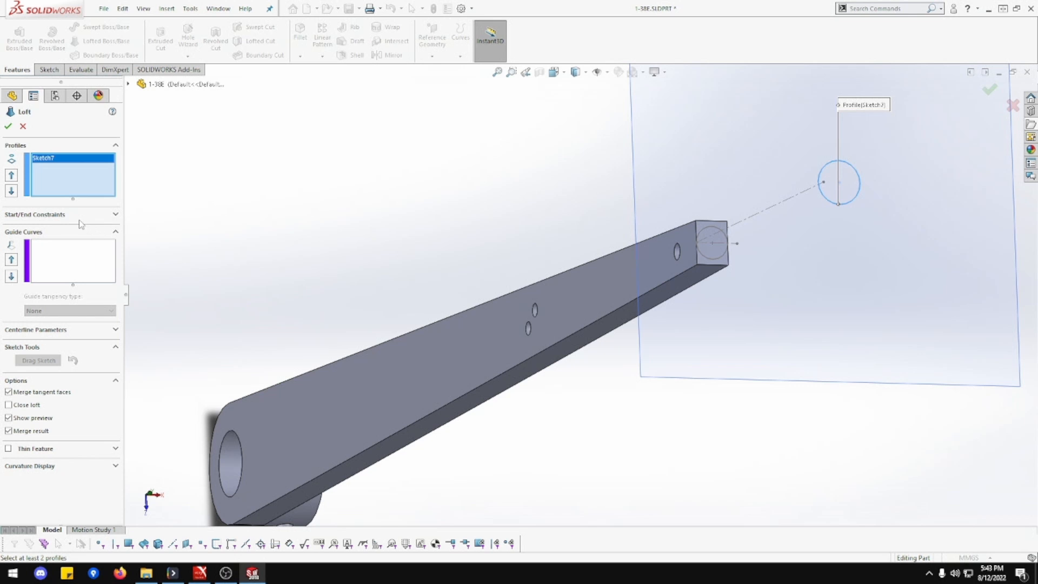
left_click(702, 254)
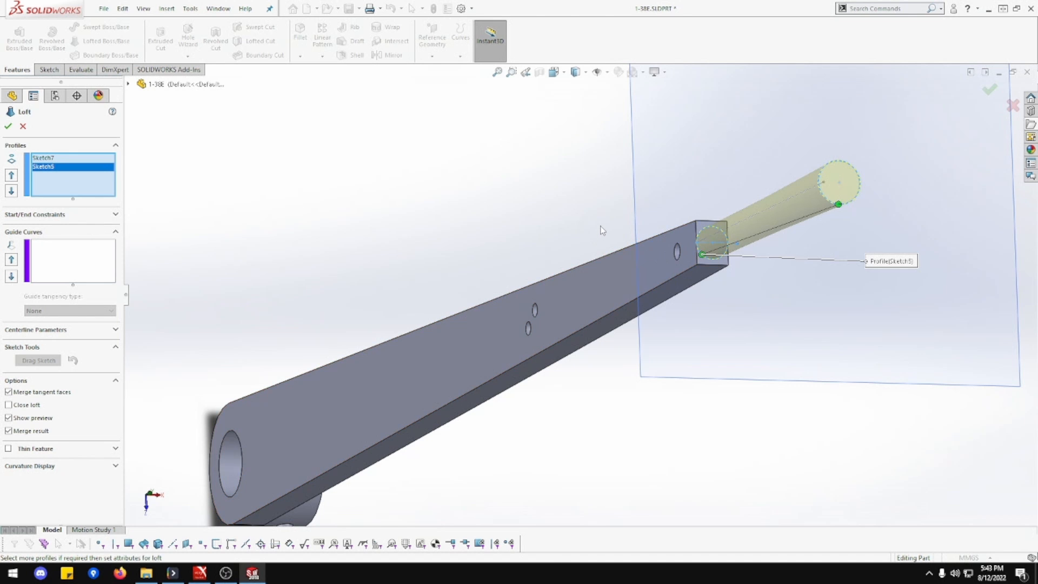
scroll(602, 227, "down", 2)
scroll(591, 222, "up", 5)
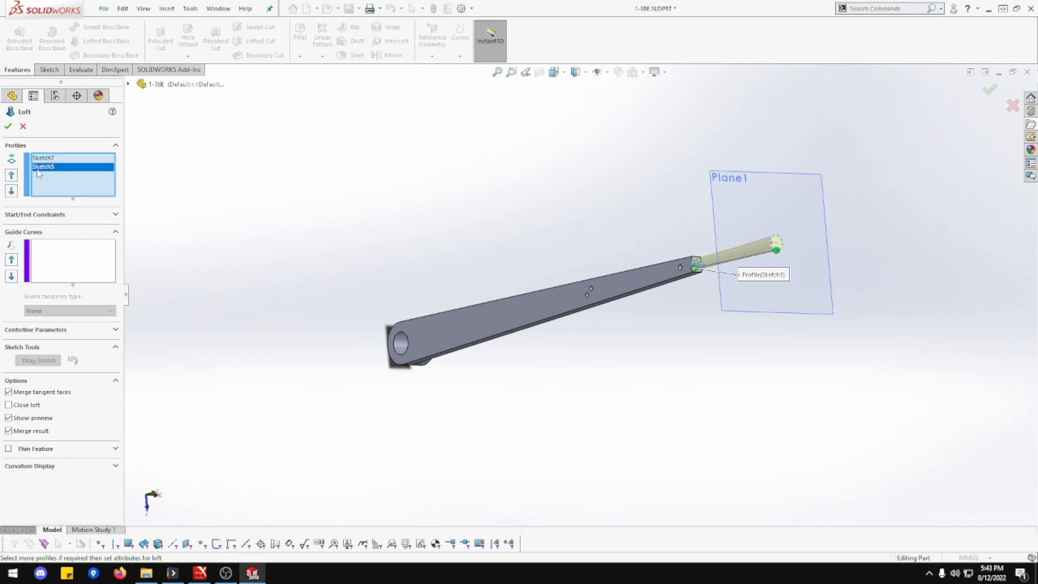
left_click(8, 127)
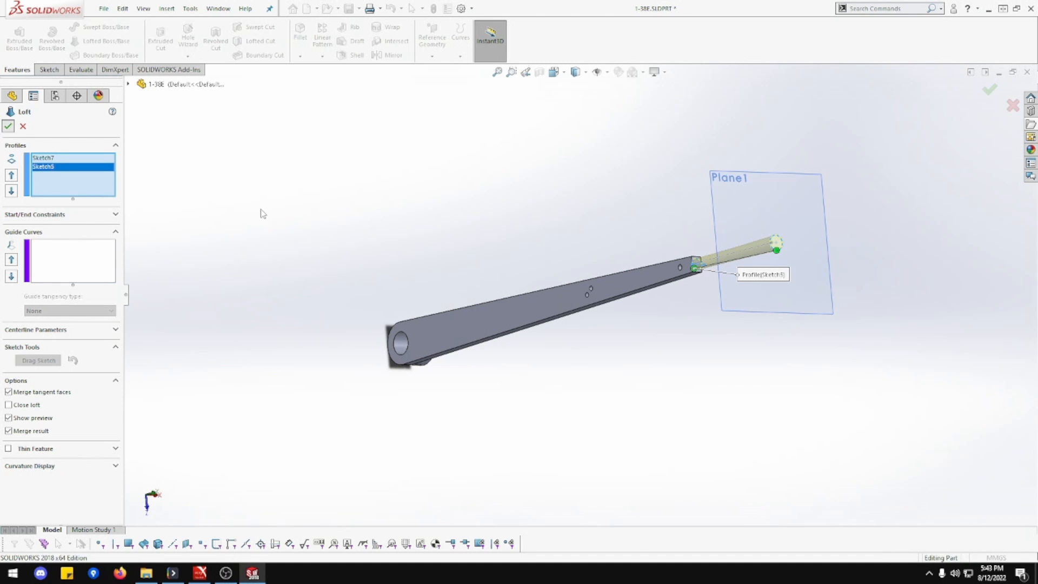
- Start a sketch on the Right Plane and draw a quarter arc of about 6.5 mm radius centred on the handle's end face
scroll(738, 350, "down", 2)
left_click(712, 304)
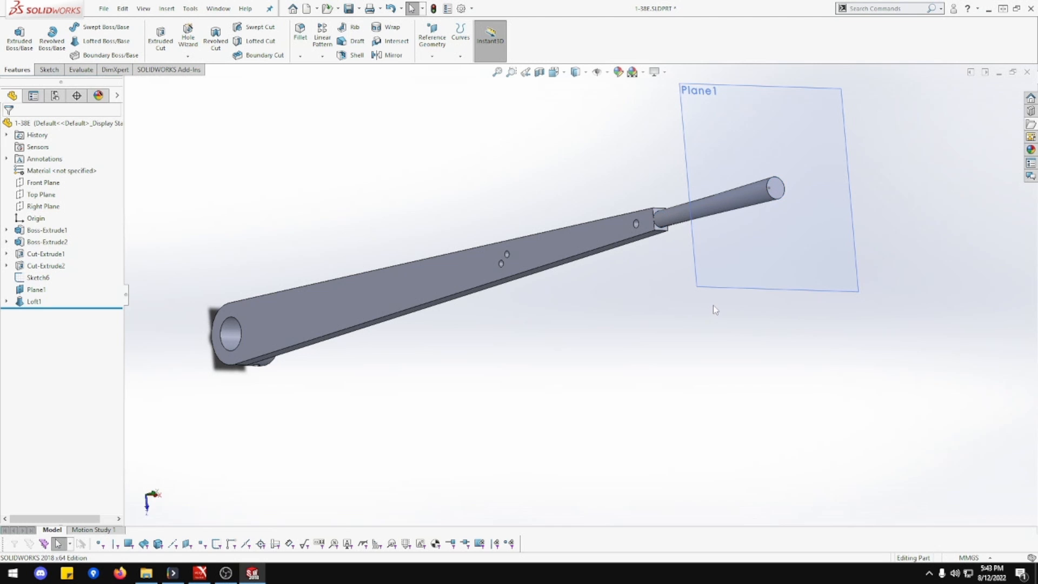
middle_click_drag(712, 304, 619, 302)
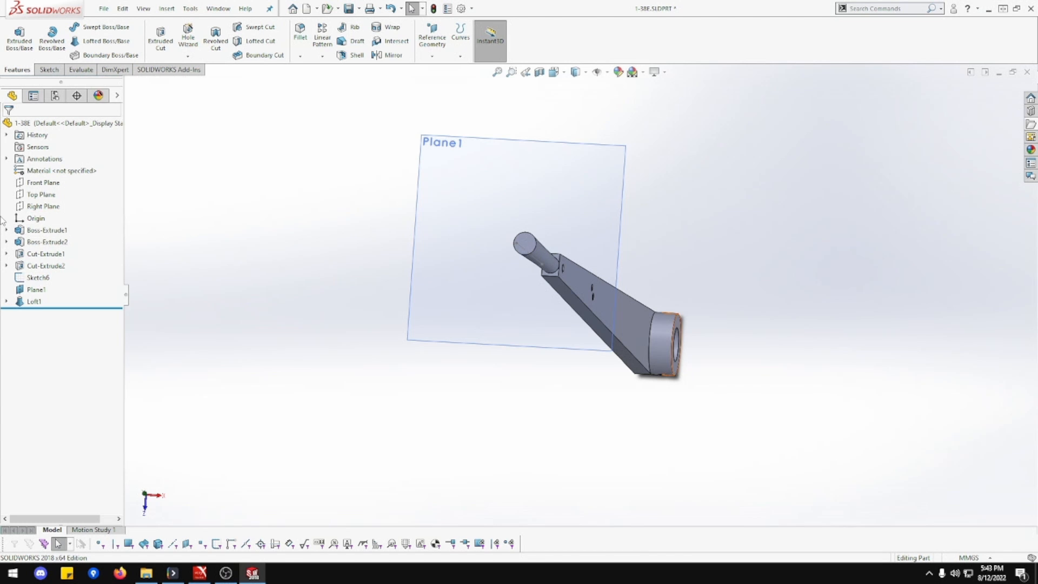
right_click(36, 209)
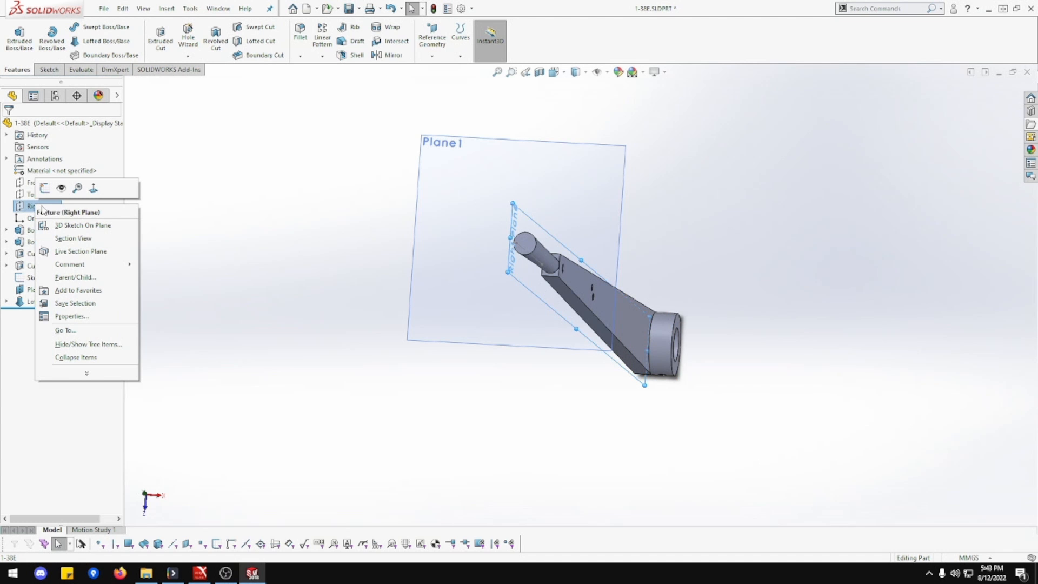
left_click(91, 189)
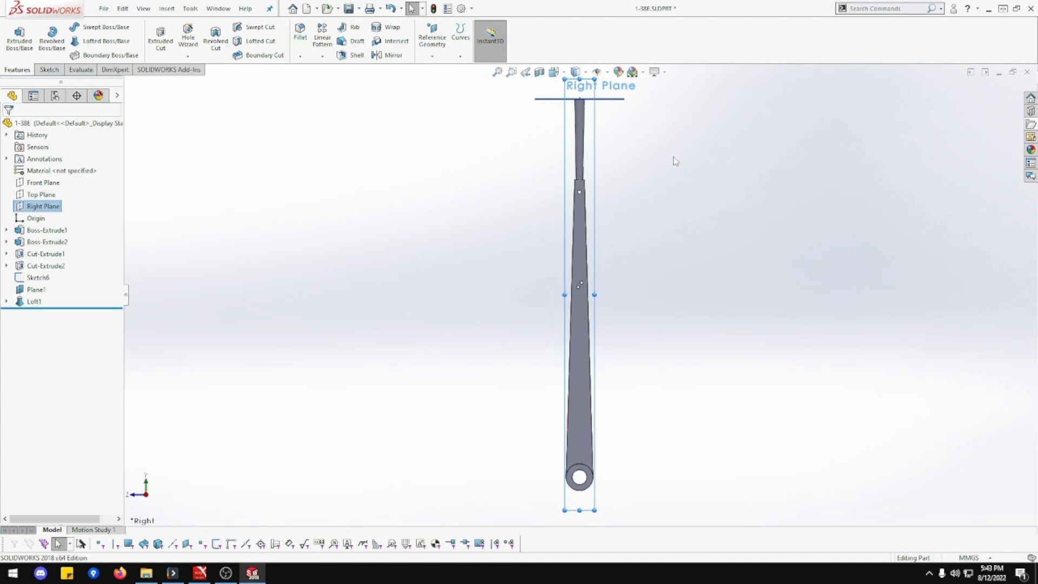
scroll(665, 144, "down", 5)
scroll(478, 251, "down", 5)
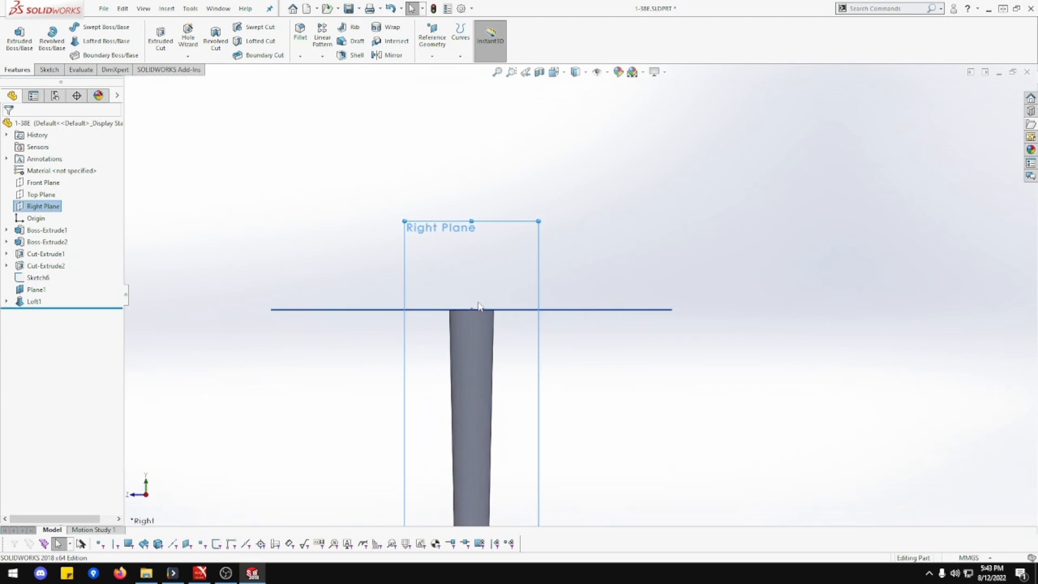
right_click(39, 210)
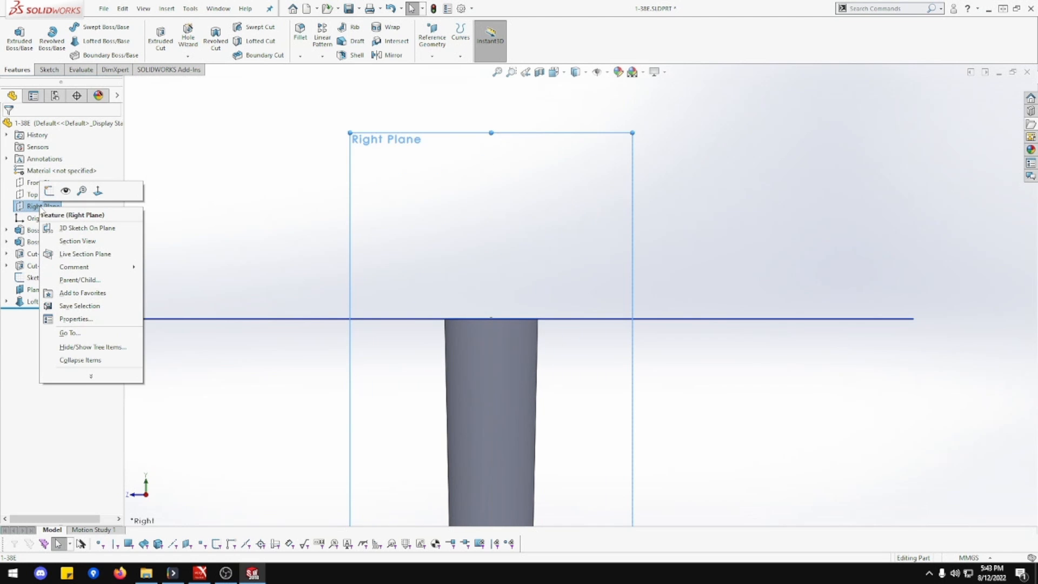
left_click(49, 191)
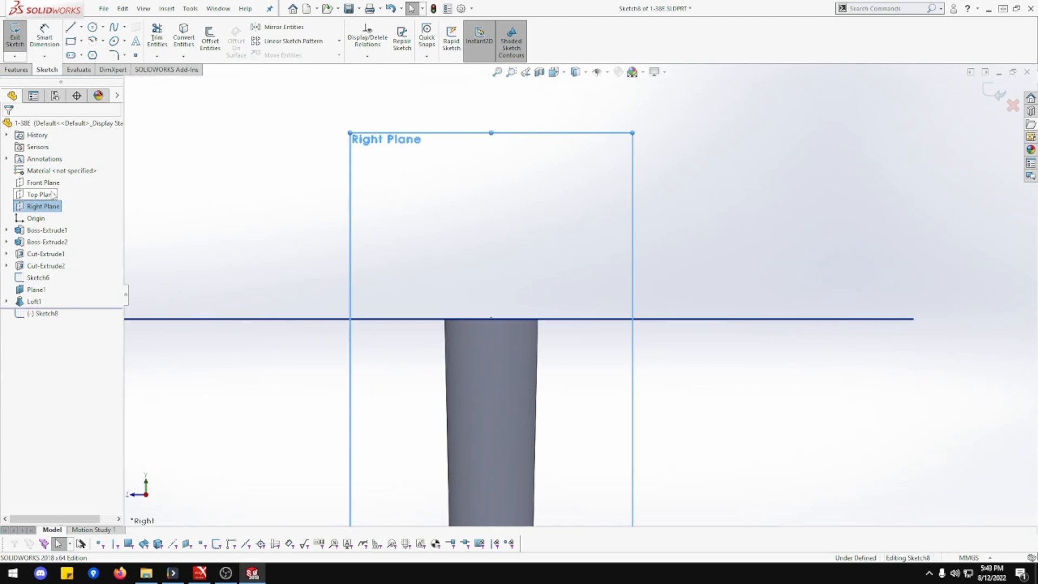
left_click(93, 43)
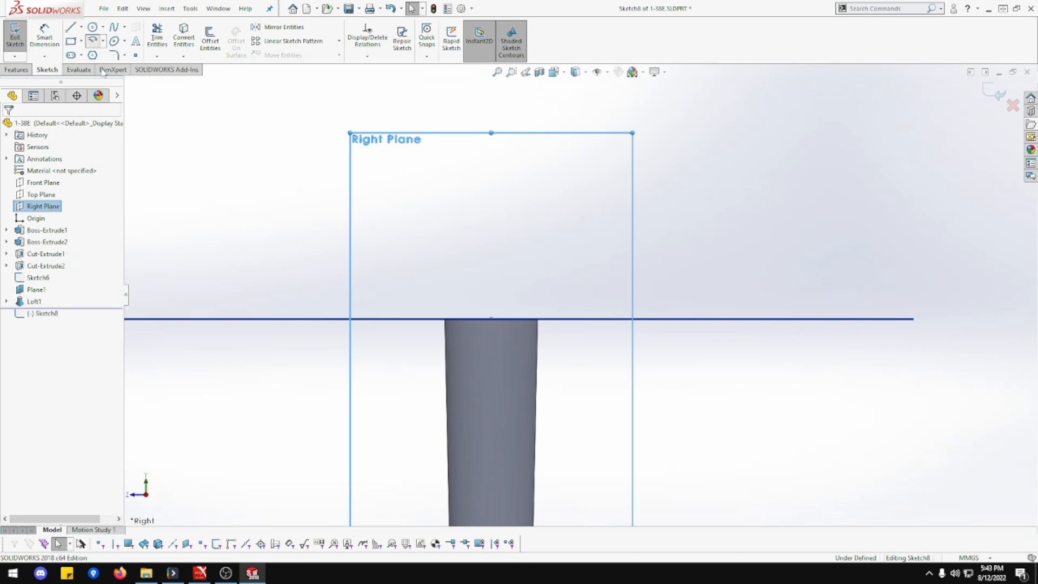
left_click(490, 319)
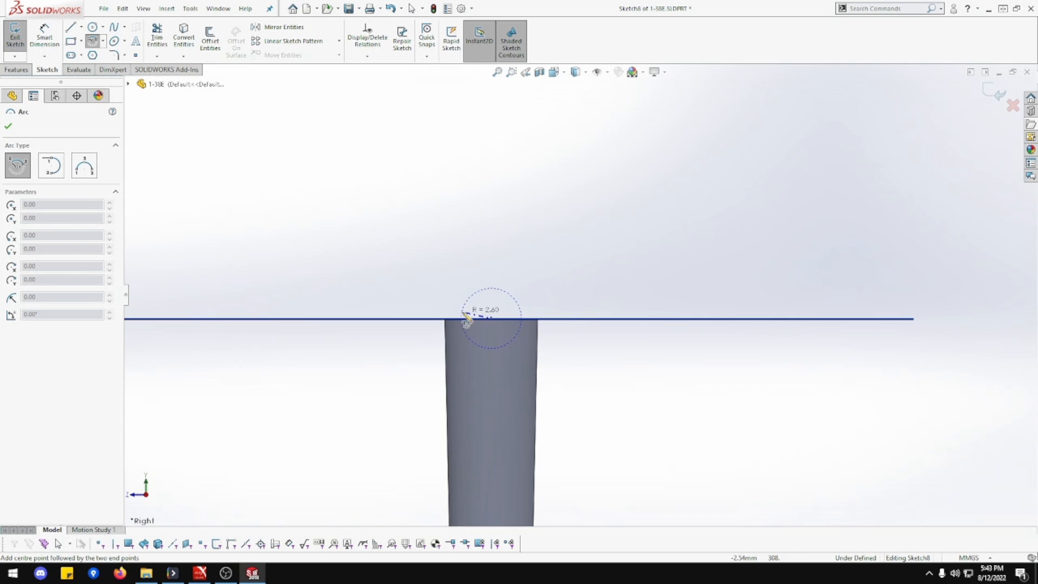
left_click(420, 318)
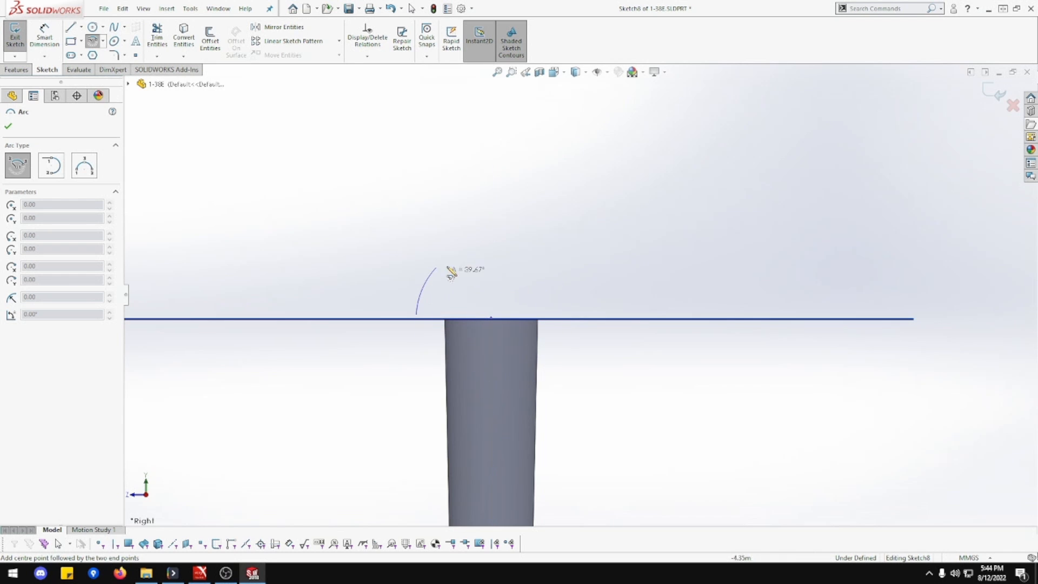
left_click(495, 243)
key("Escape")
- Dimension the arc's radius to 4 mm
left_click(45, 38)
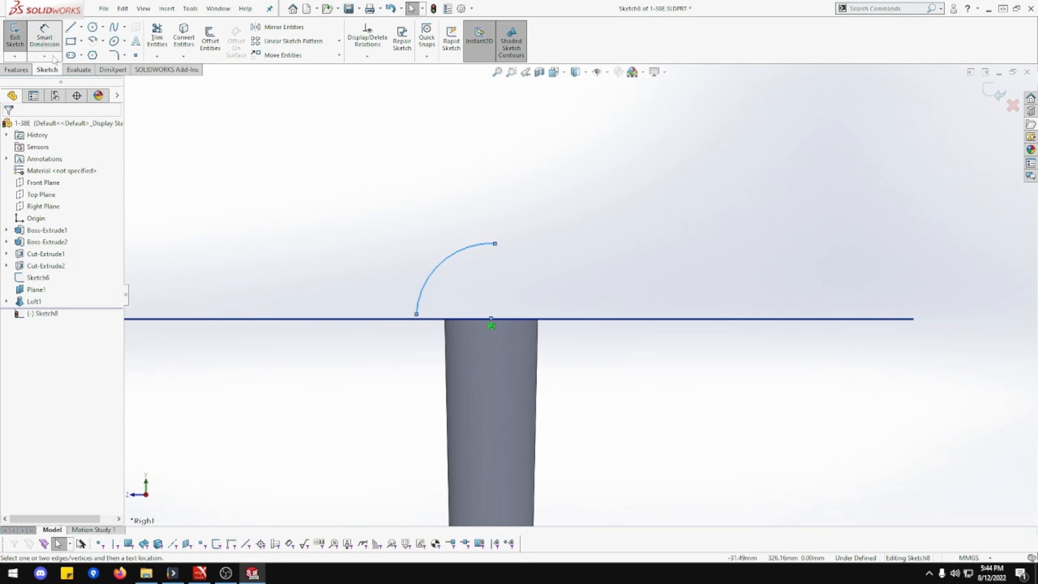
left_click(436, 264)
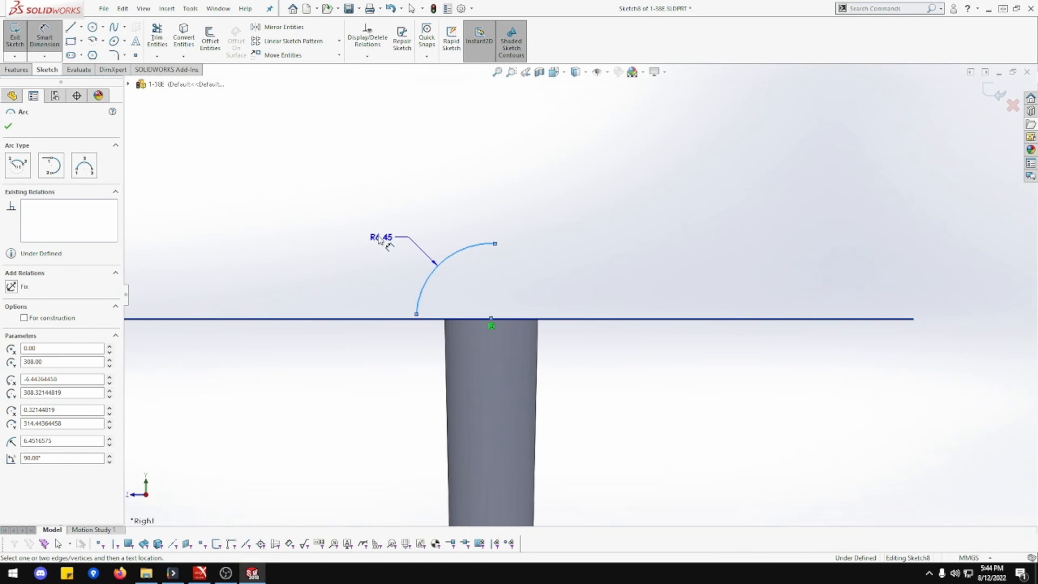
left_click(373, 231)
key("Return")
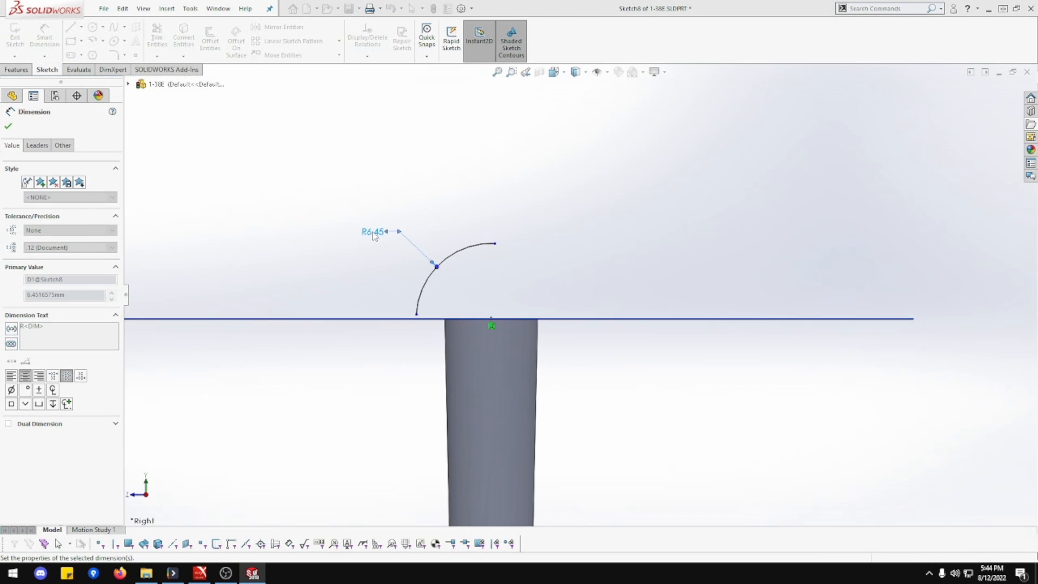
key("Escape")
- Make the arc's upper endpoint vertical with its centre and the other endpoint horizontal with the centre
left_click(493, 272)
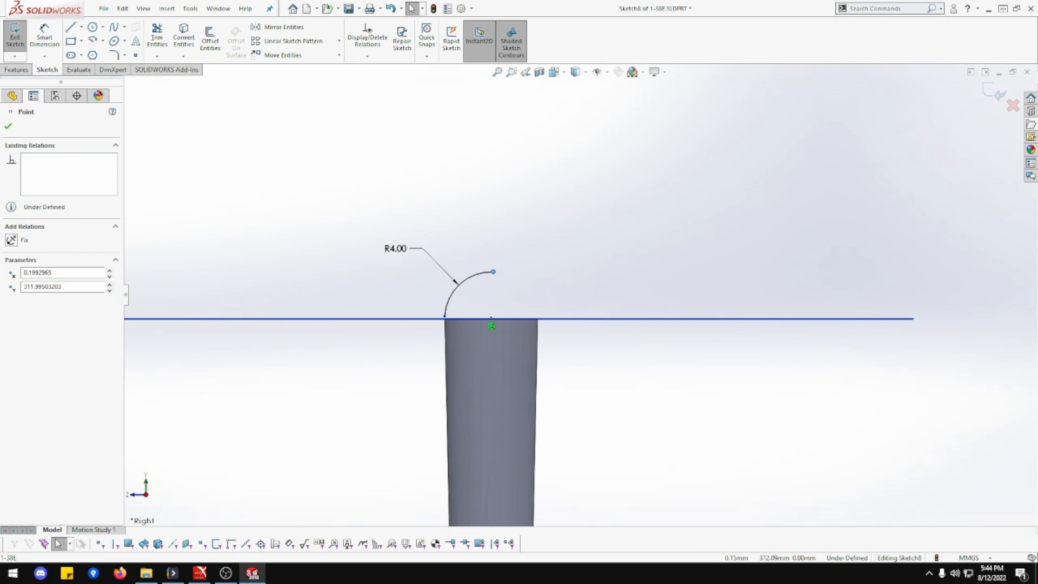
left_click(490, 319, "ctrl")
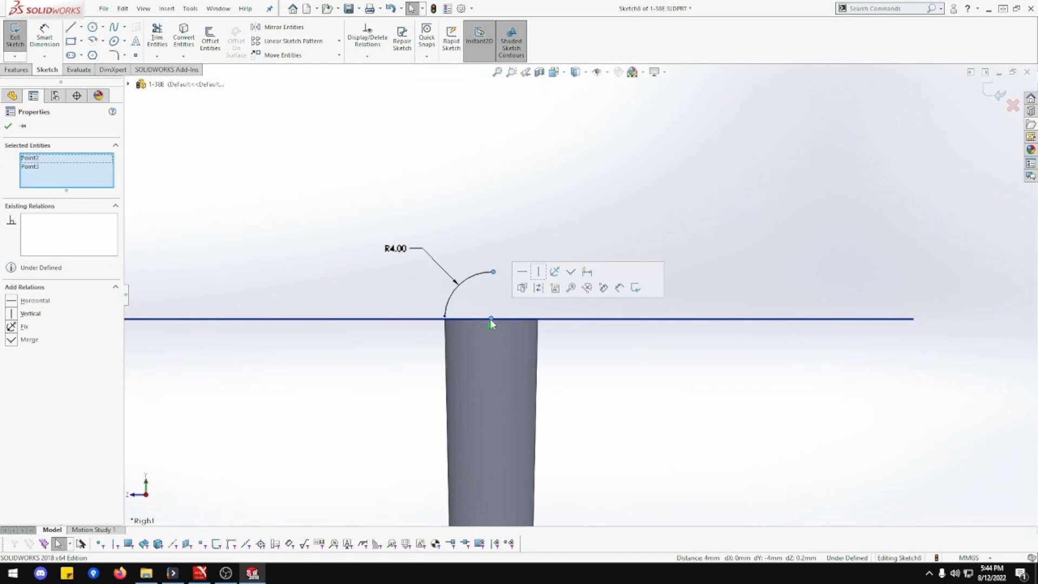
left_click(538, 272)
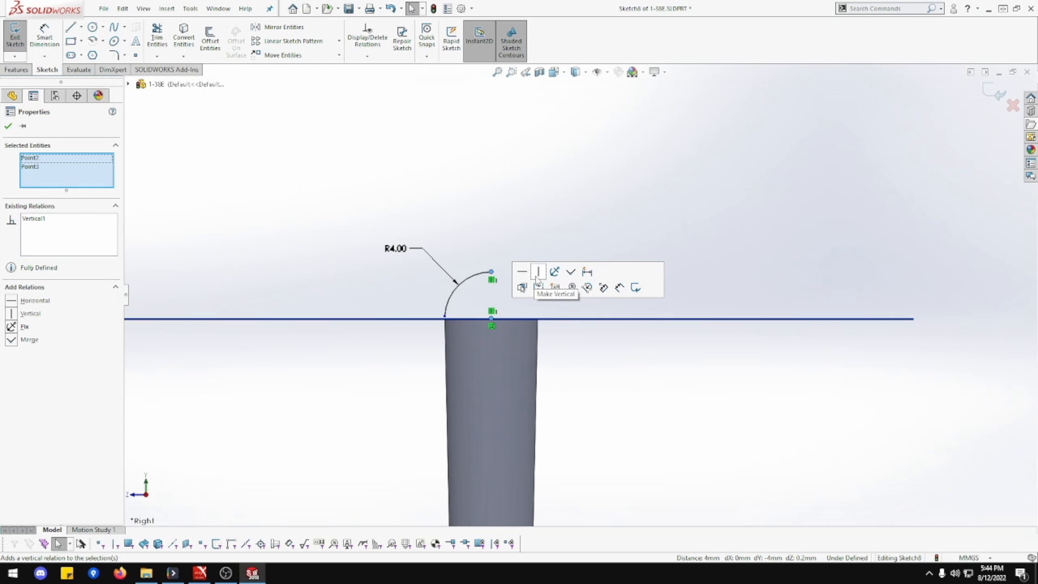
left_click(444, 317)
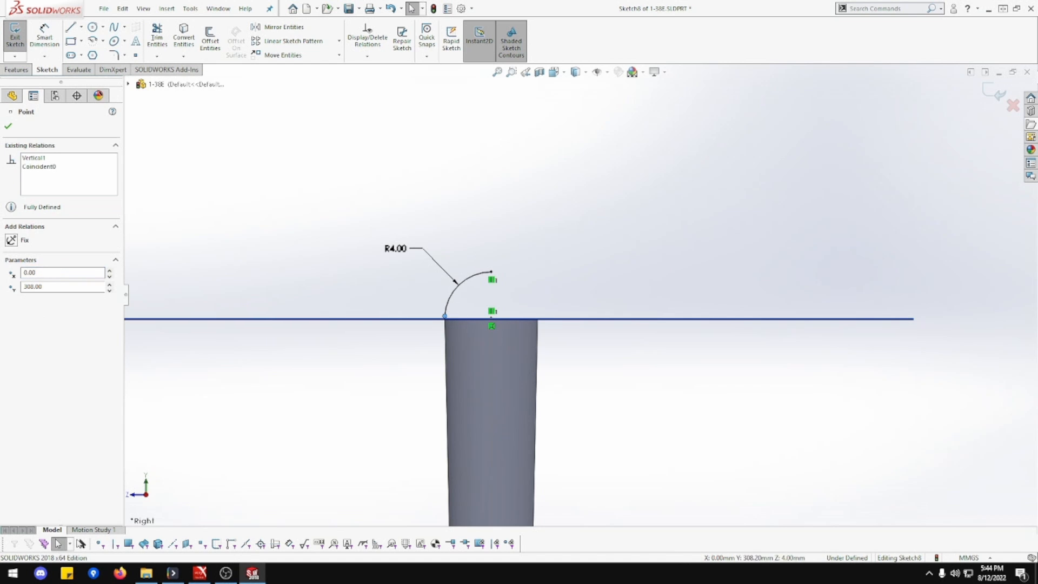
left_click(491, 318, "ctrl")
left_click(527, 282)
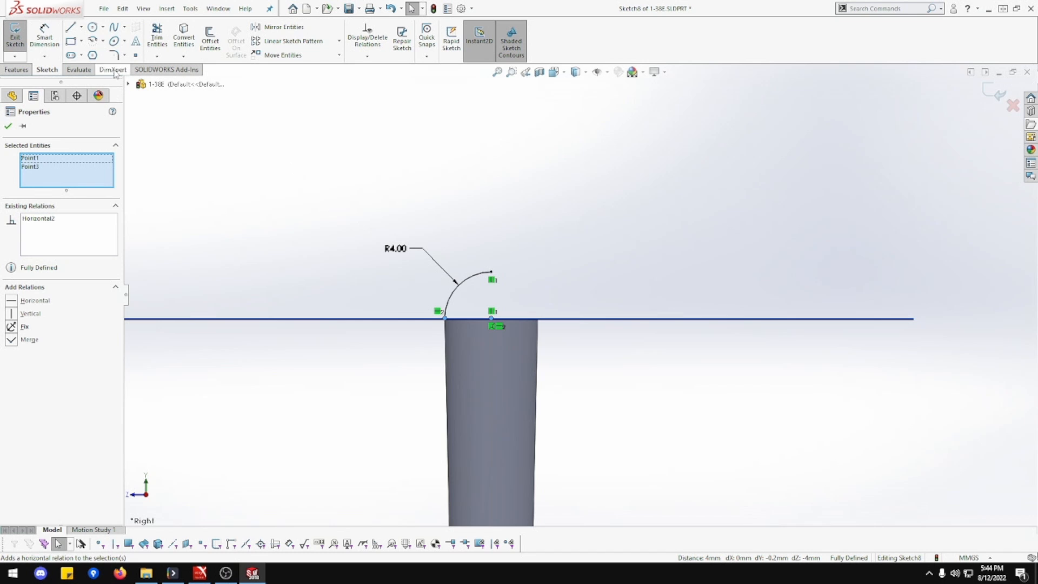
- Close the quarter-circle profile with a vertical line from the arc's top to its centre and a horizontal line to its other endpoint
left_click(70, 26)
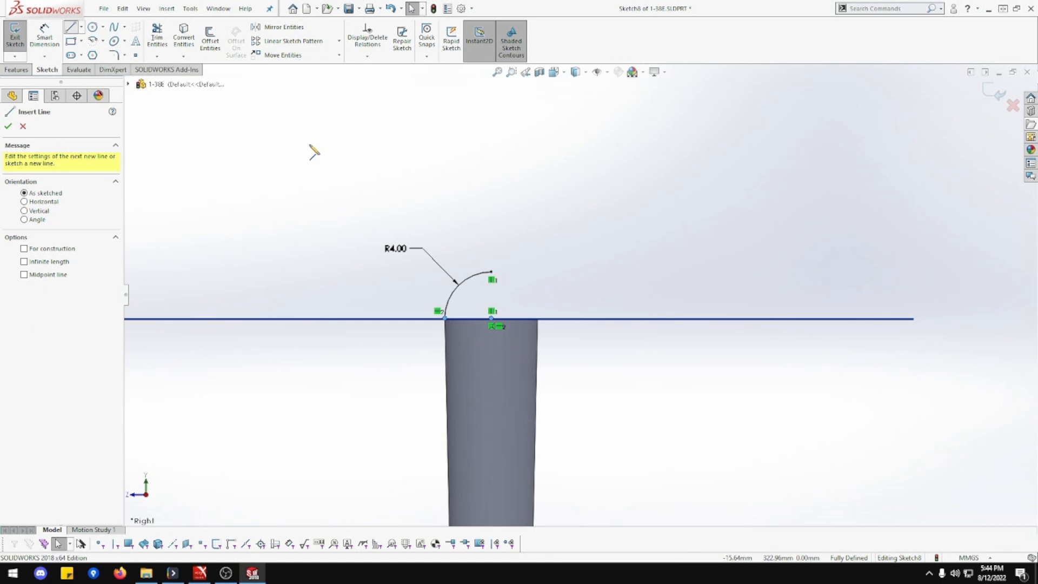
left_click(491, 271)
left_click(490, 318)
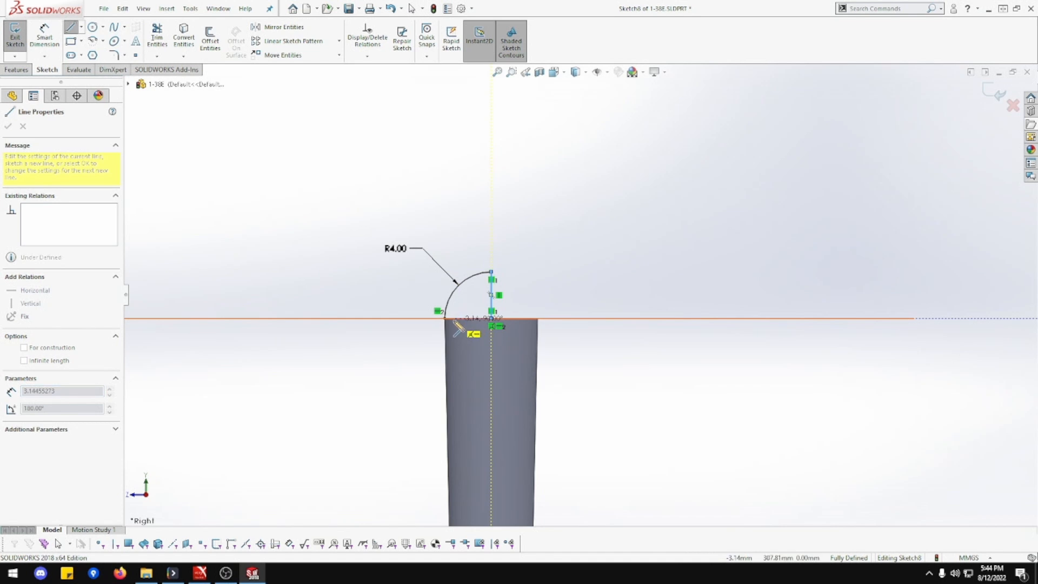
left_click(445, 317)
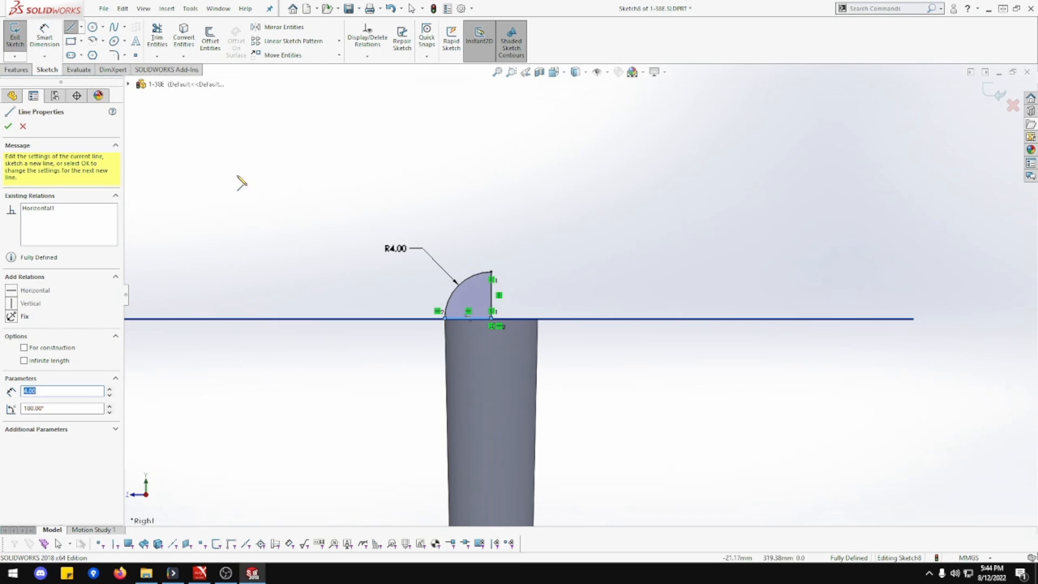
- Try to revolve the quarter-circle profile 360° about its vertical line to form a dome on the handle's end
left_click(15, 73)
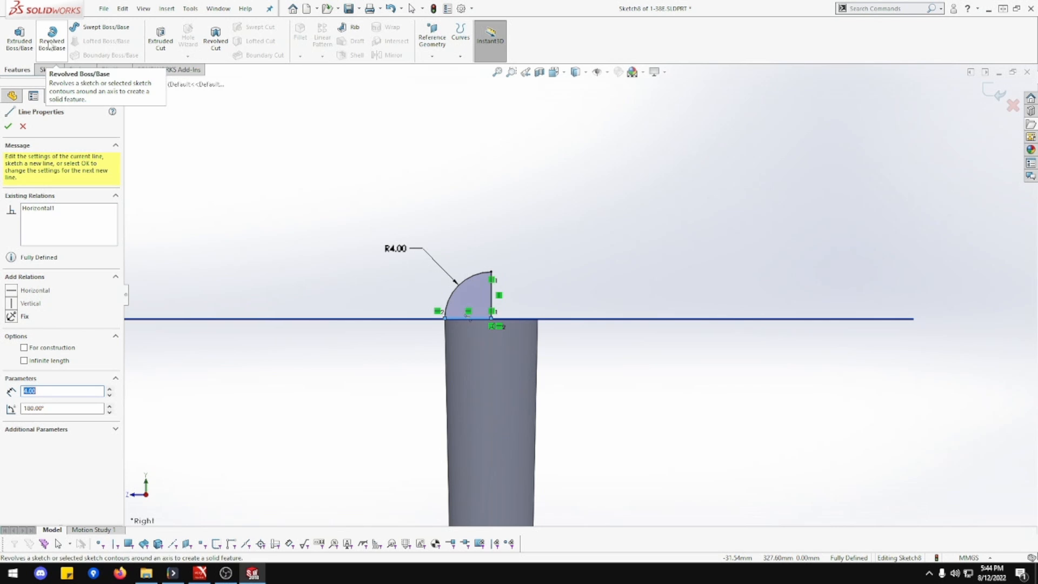
left_click(52, 38)
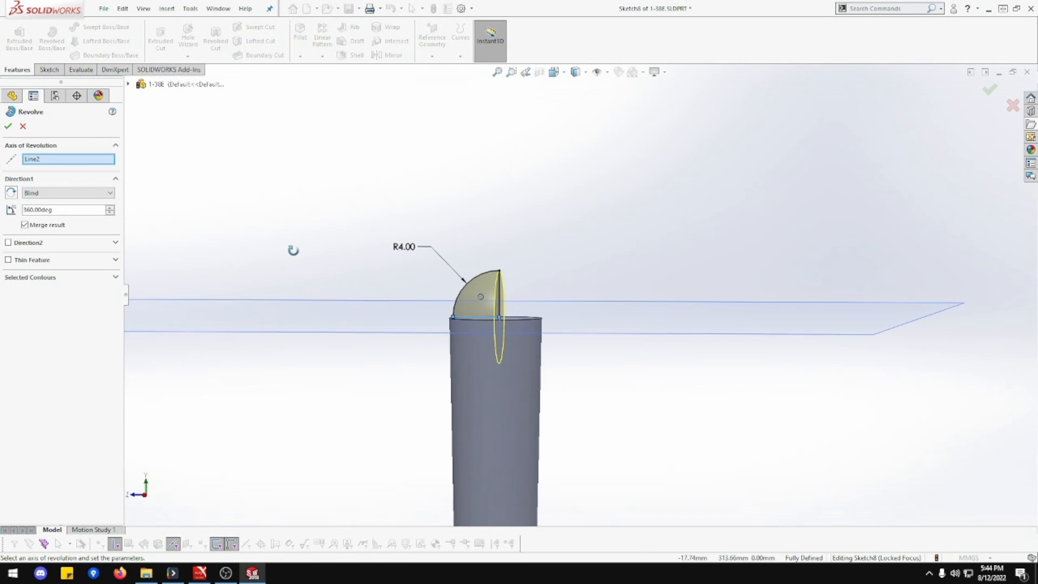
key("f")
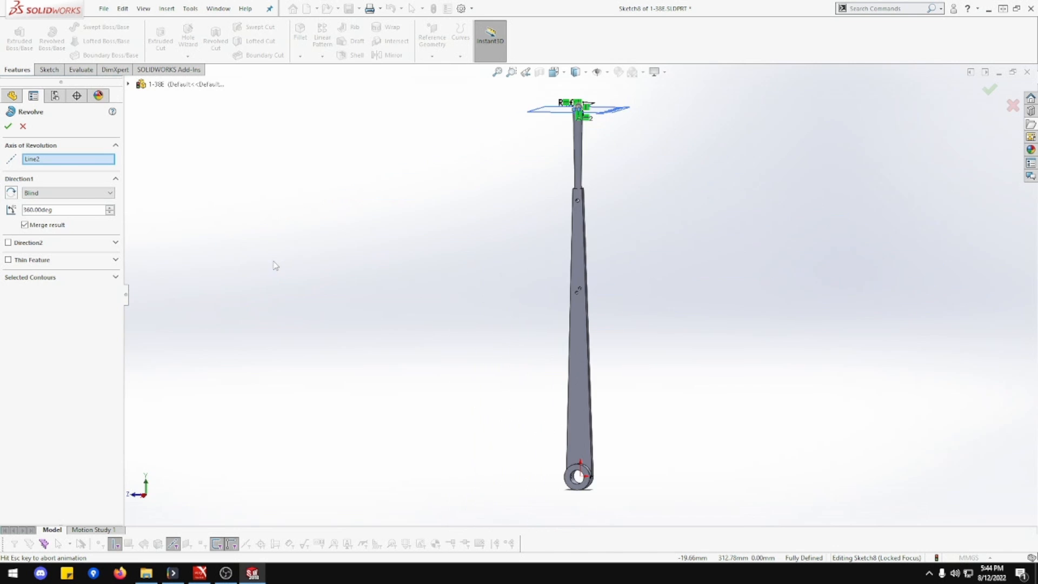
scroll(615, 167, "down", 6)
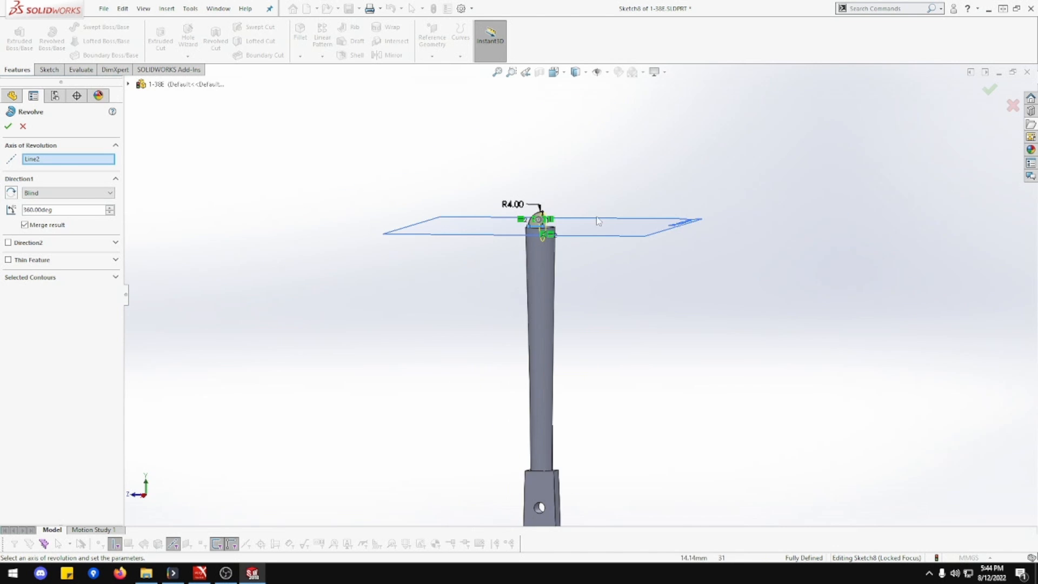
scroll(507, 253, "down", 3)
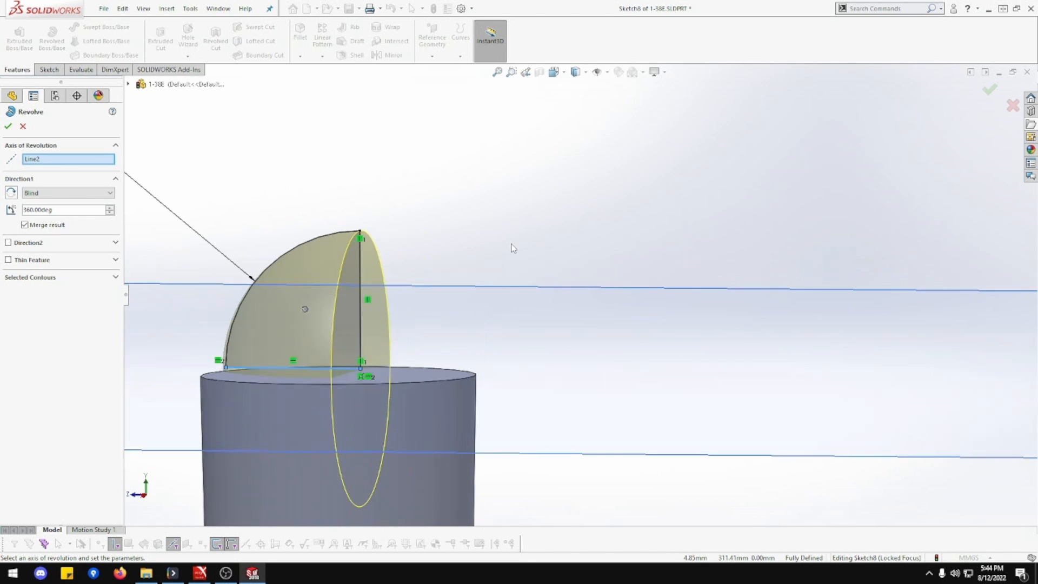
left_click(56, 160)
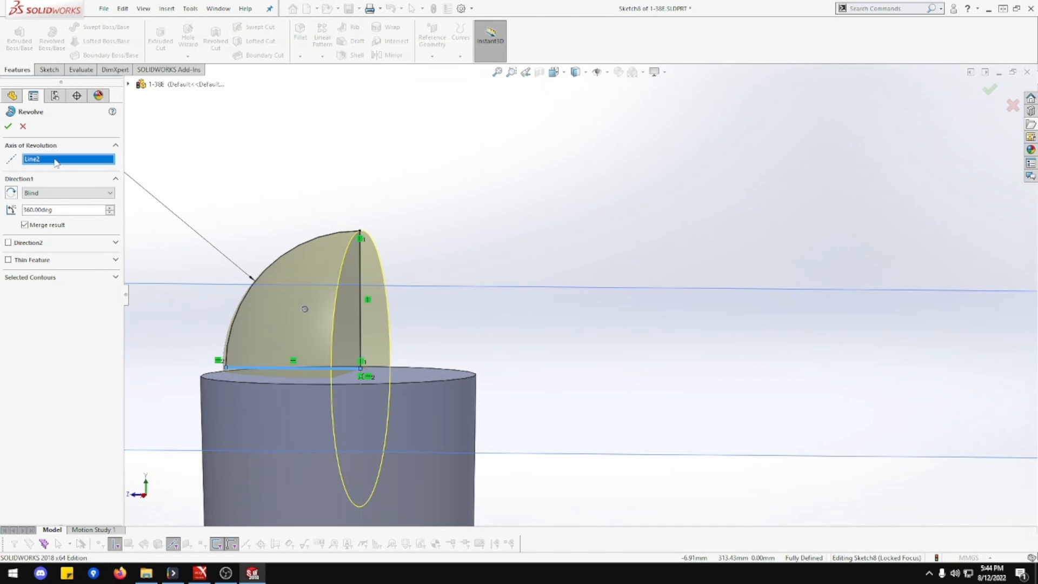
left_click(359, 324)
middle_click_drag(405, 345, 340, 458)
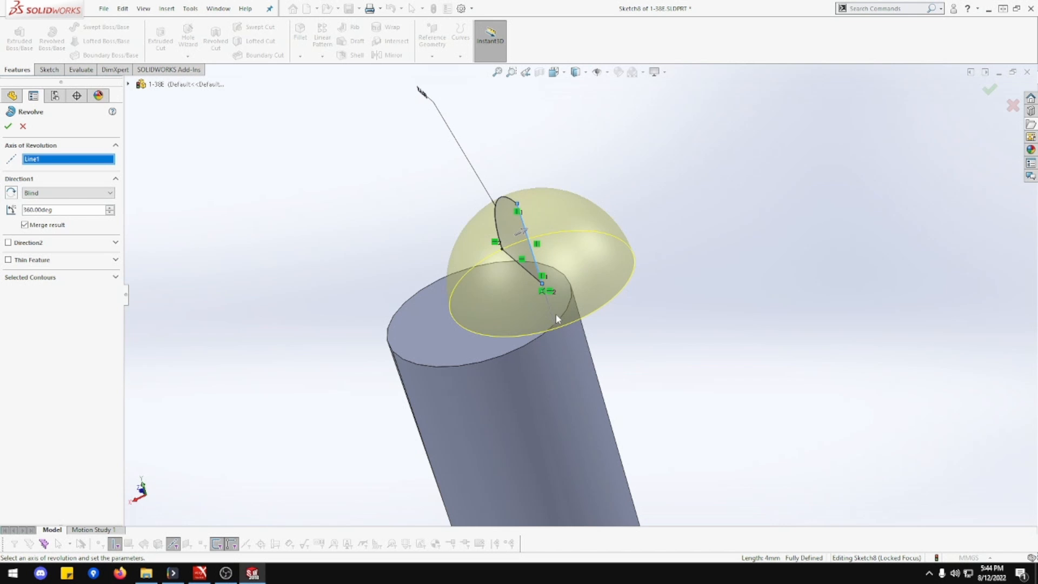
scroll(562, 323, "up", 8)
scroll(608, 393, "up", 5)
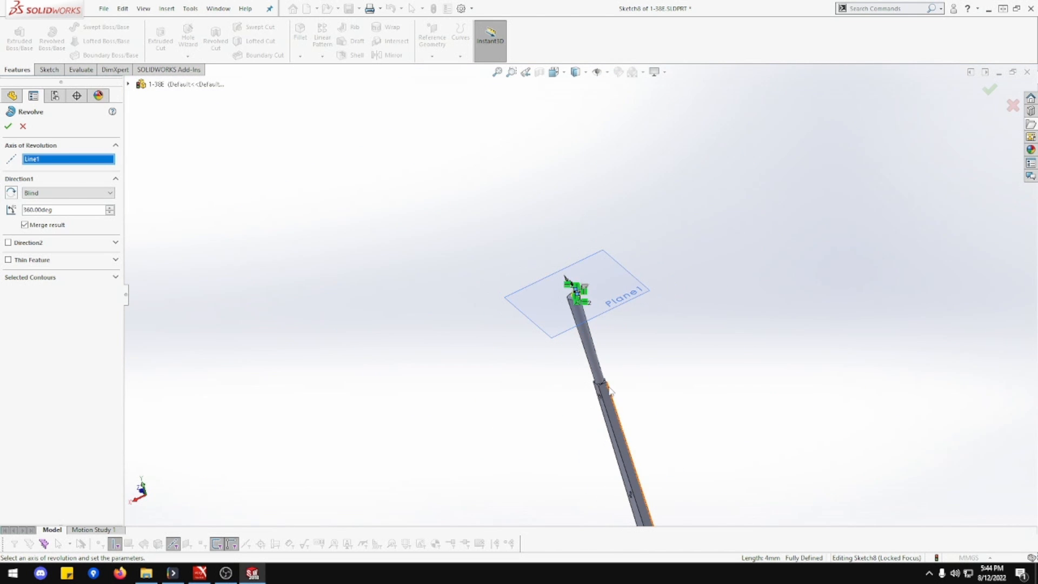
scroll(623, 352, "down", 5)
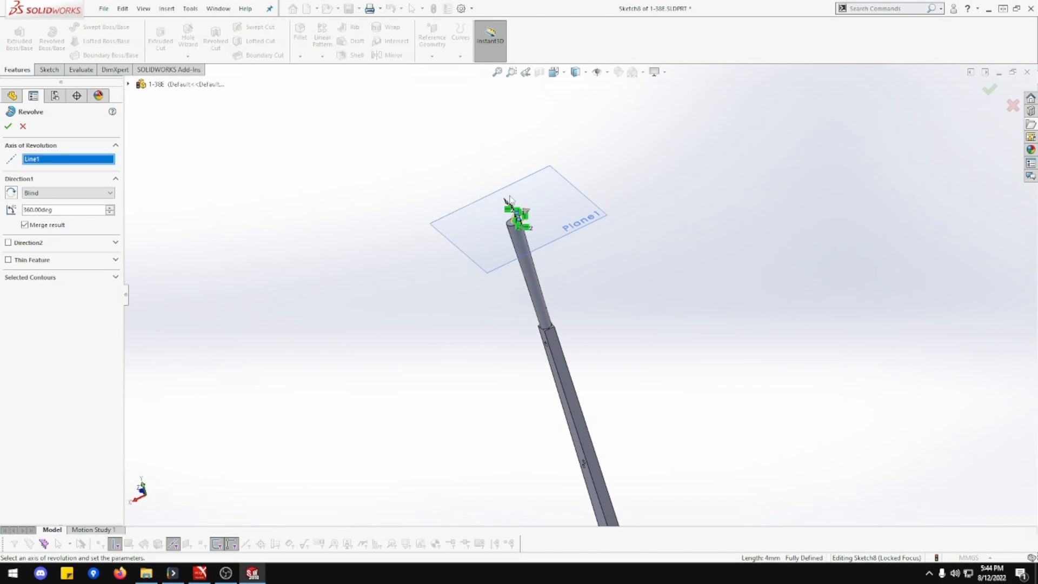
scroll(553, 269, "down", 5)
scroll(552, 269, "up", 4)
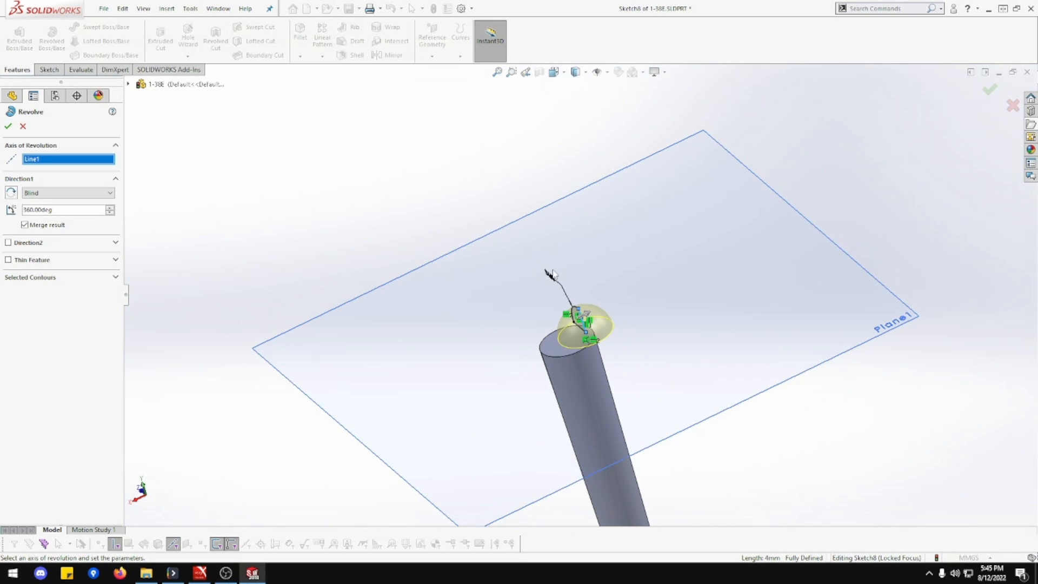
left_click(24, 126)
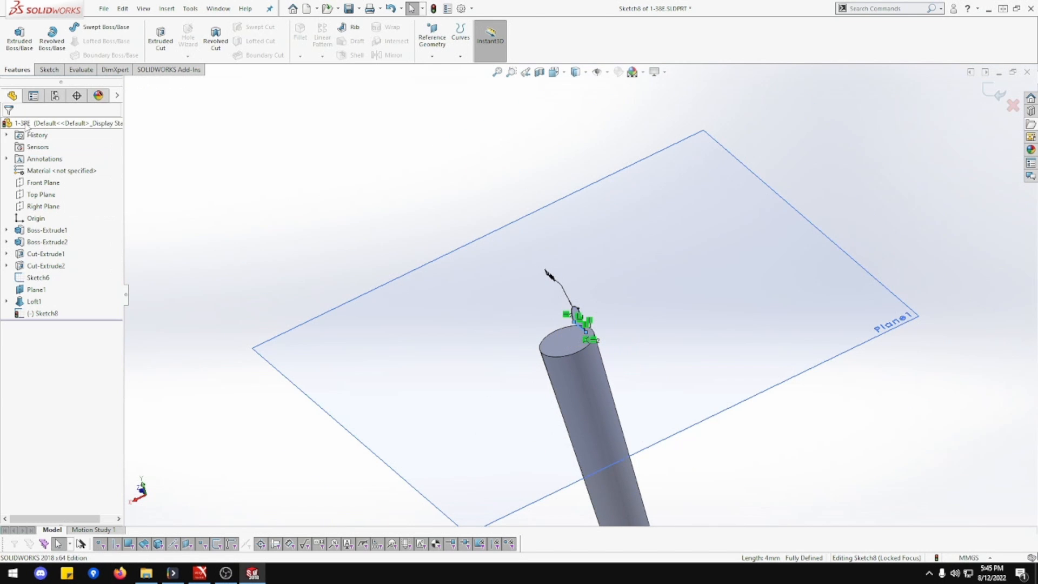
left_click(37, 313)
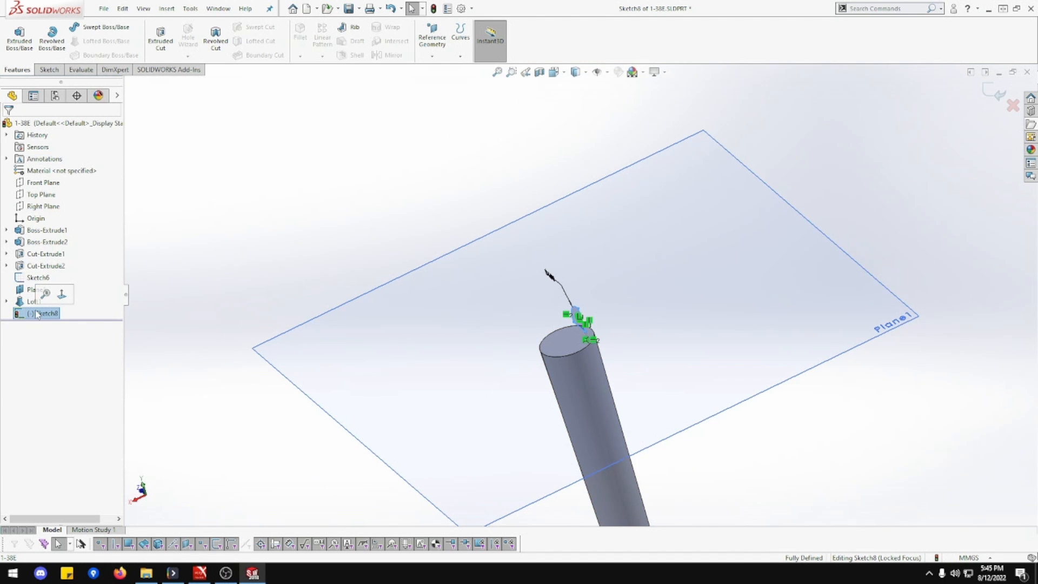
right_click(37, 314)
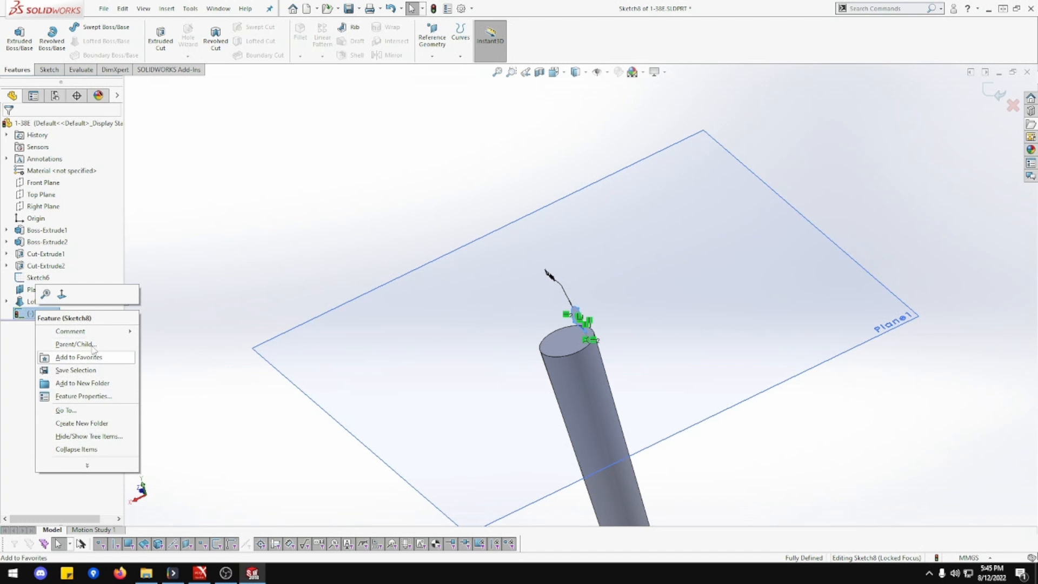
key("Escape")
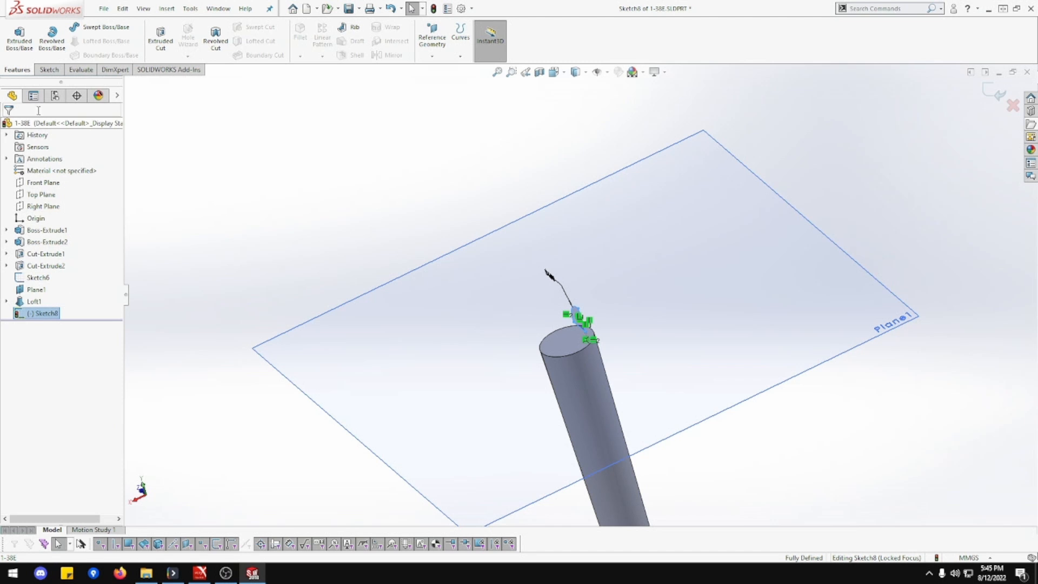
- Exit the quarter-circle profile sketch and delete it from the part
left_click(49, 69)
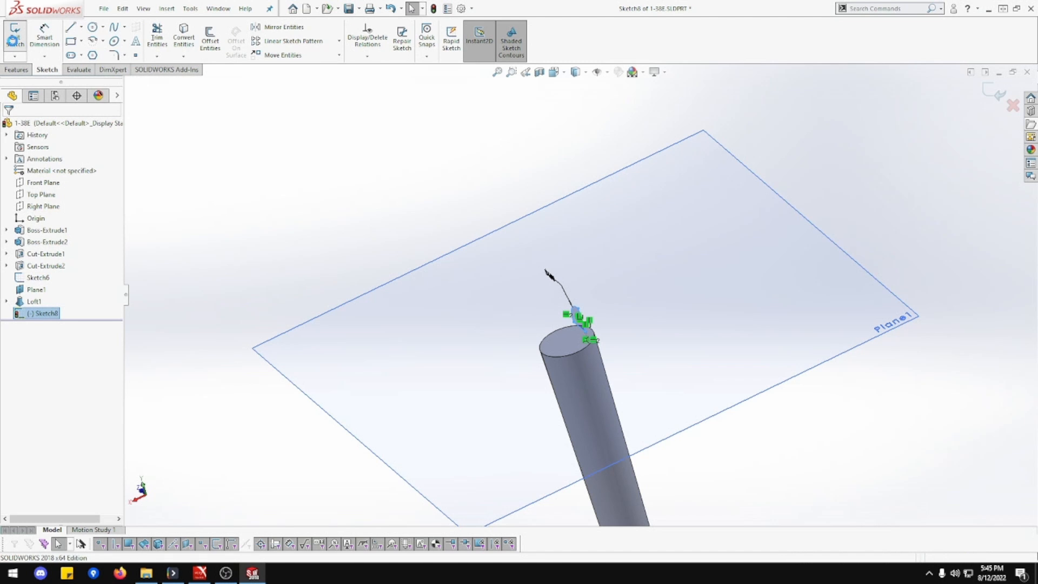
left_click(15, 34)
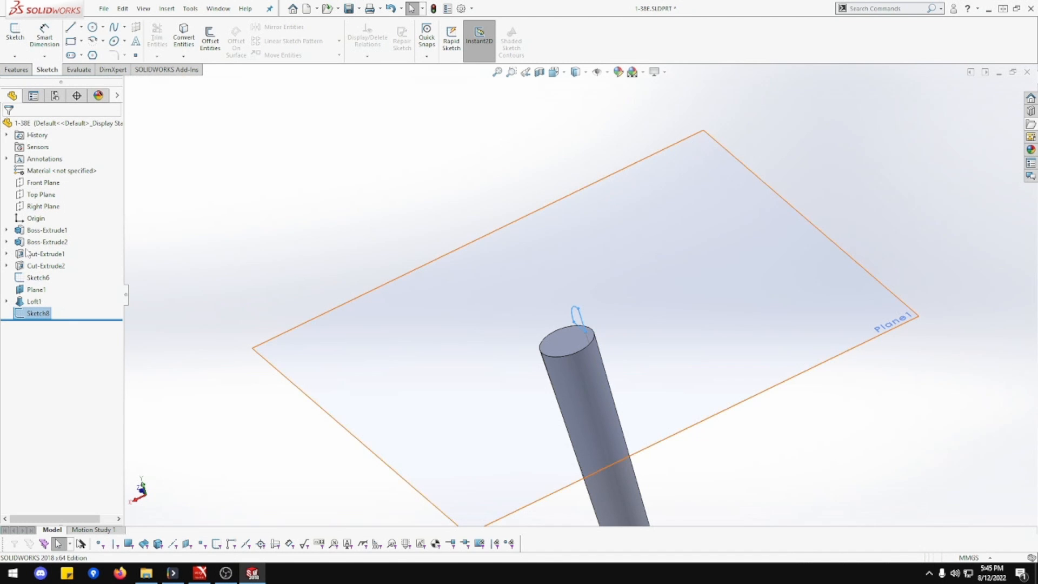
left_click(16, 69)
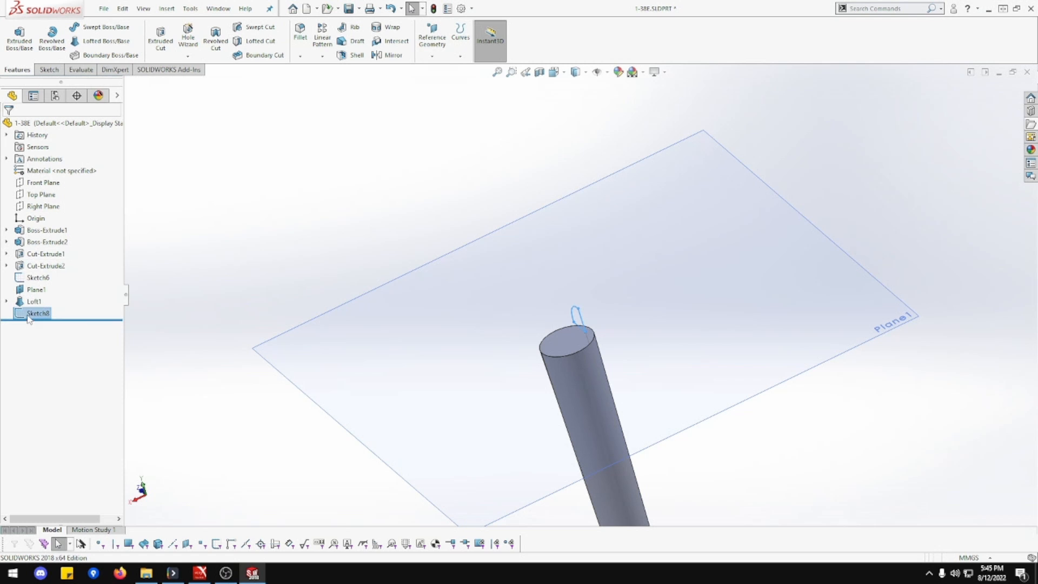
right_click(29, 318)
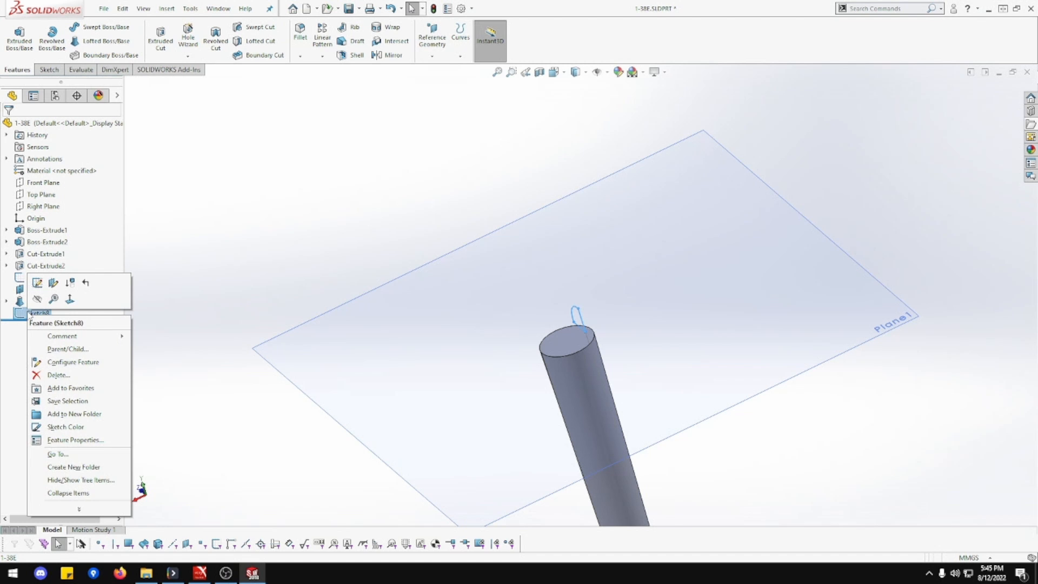
key("Escape")
key("Delete")
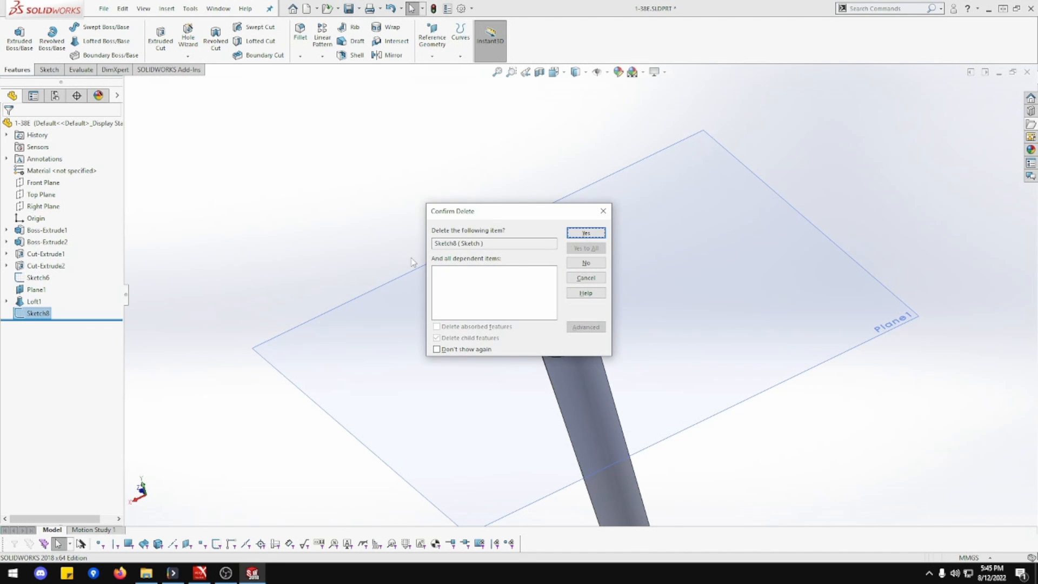
left_click(589, 234)
- Hide the reference plane at the handle's end
scroll(585, 354, "up", 4)
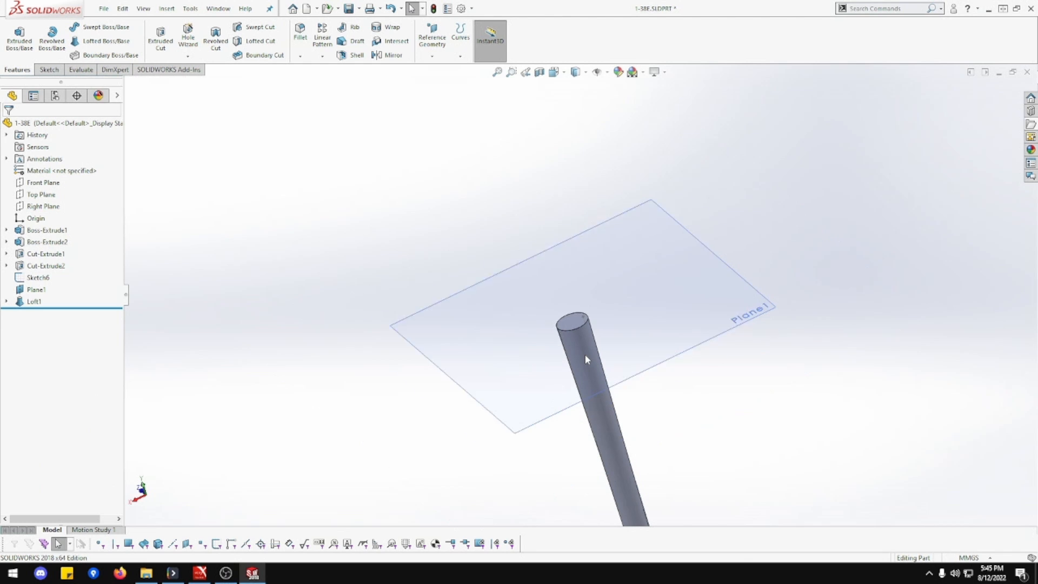
scroll(586, 354, "down", 6)
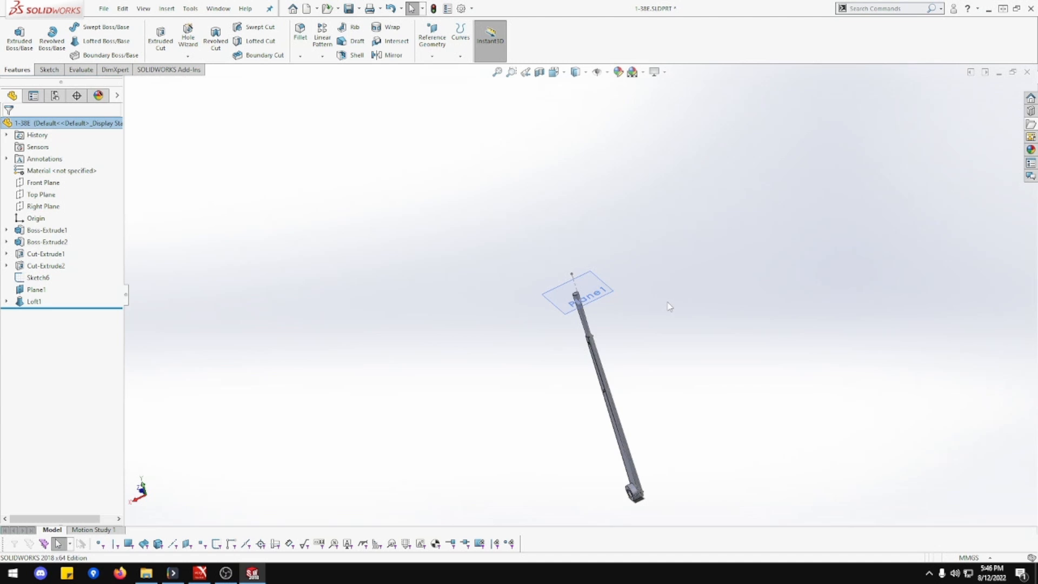
scroll(558, 300, "down", 4)
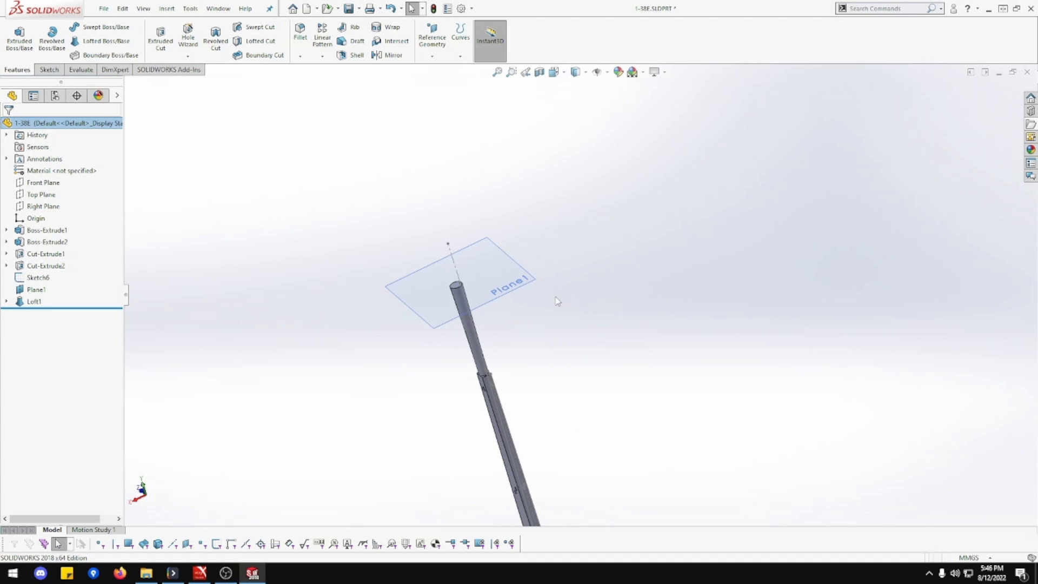
scroll(436, 320, "down", 3)
right_click(512, 279)
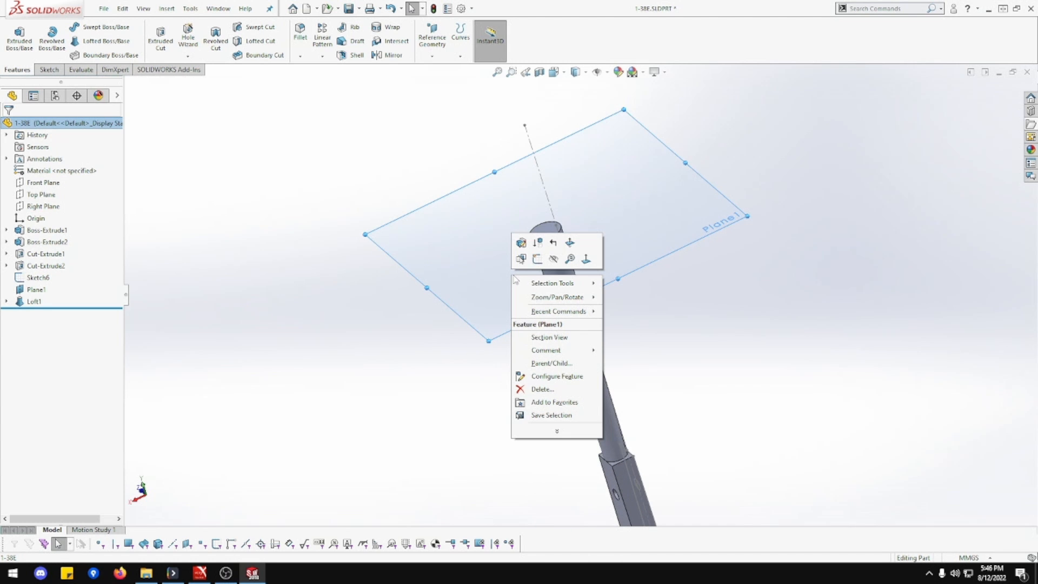
left_click(552, 259)
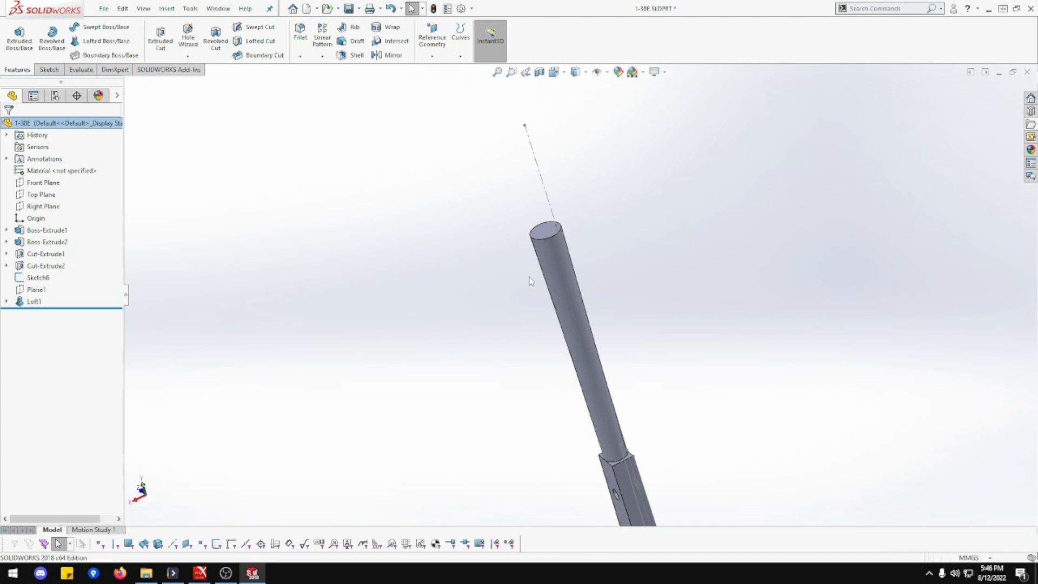
- Hide the sketch centreline extending beyond the handle and the remaining sketch on its end face
right_click(535, 161)
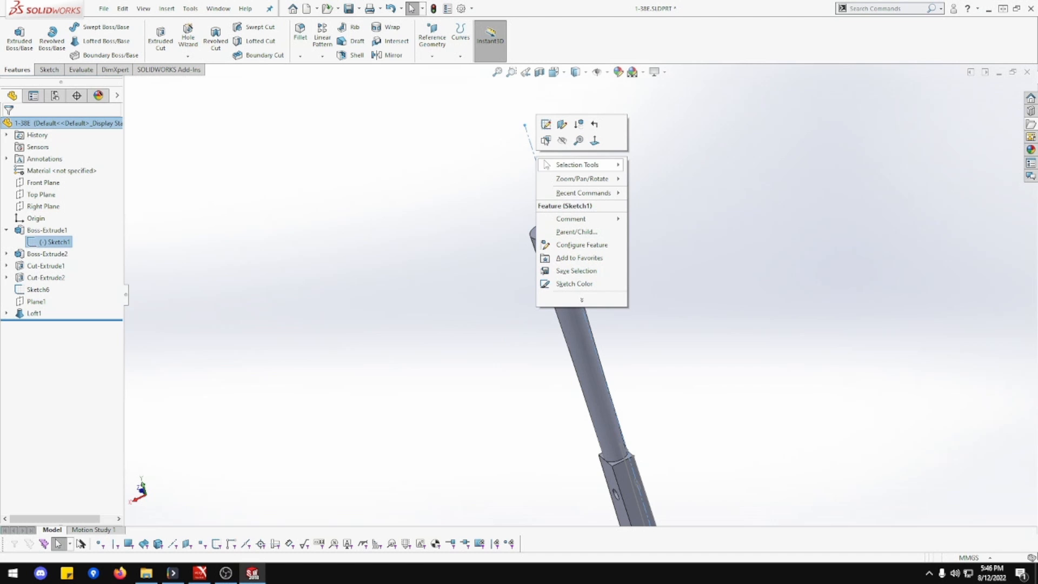
left_click(574, 139)
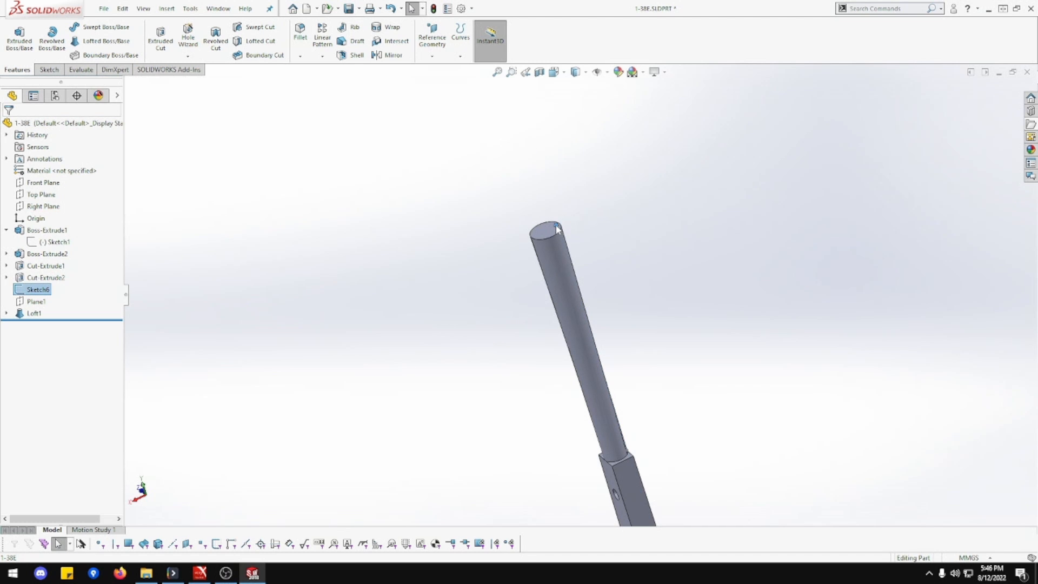
right_click(558, 231)
left_click(579, 210)
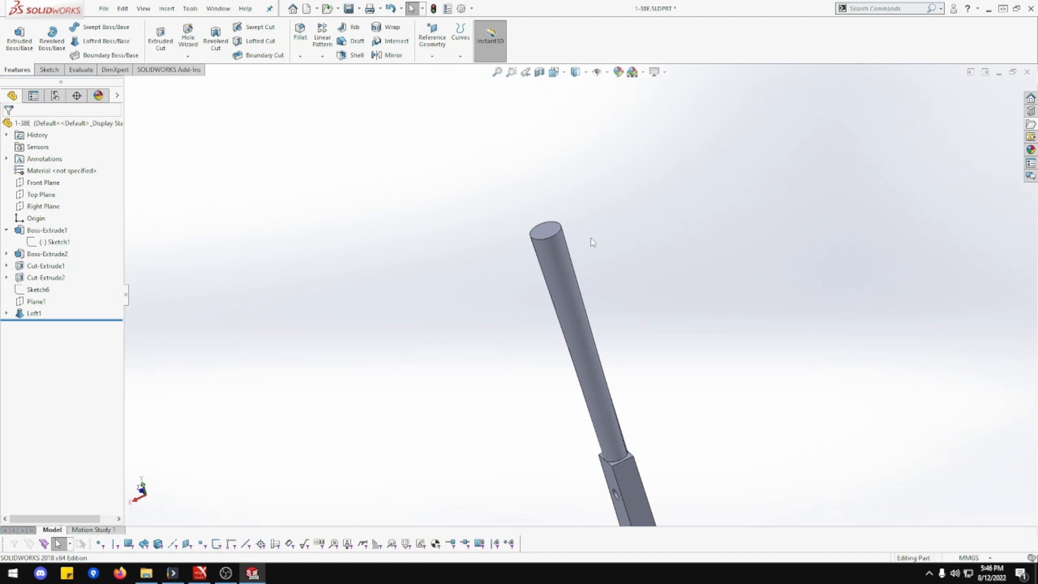
- Start a sketch on the handle's end face and draw a centre-point arc from its centre, about 6 mm radius and 125°
scroll(592, 255, "down", 2)
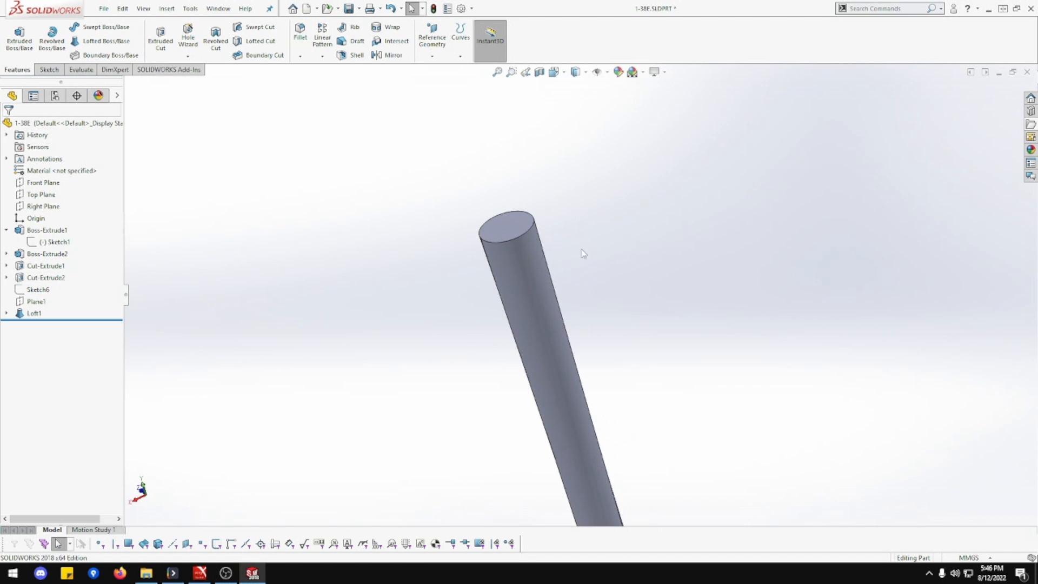
left_click(506, 225)
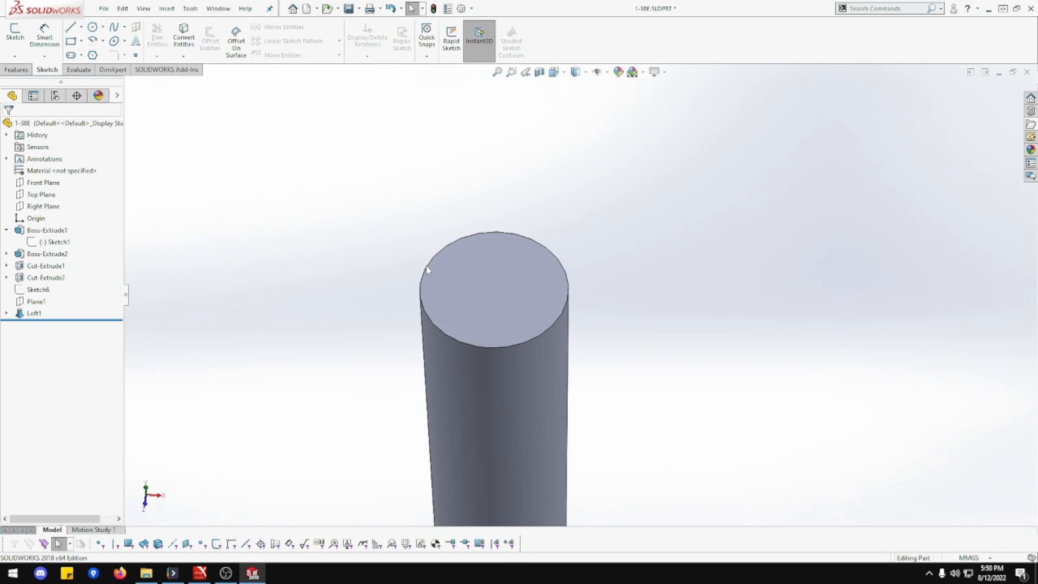
right_click(486, 289)
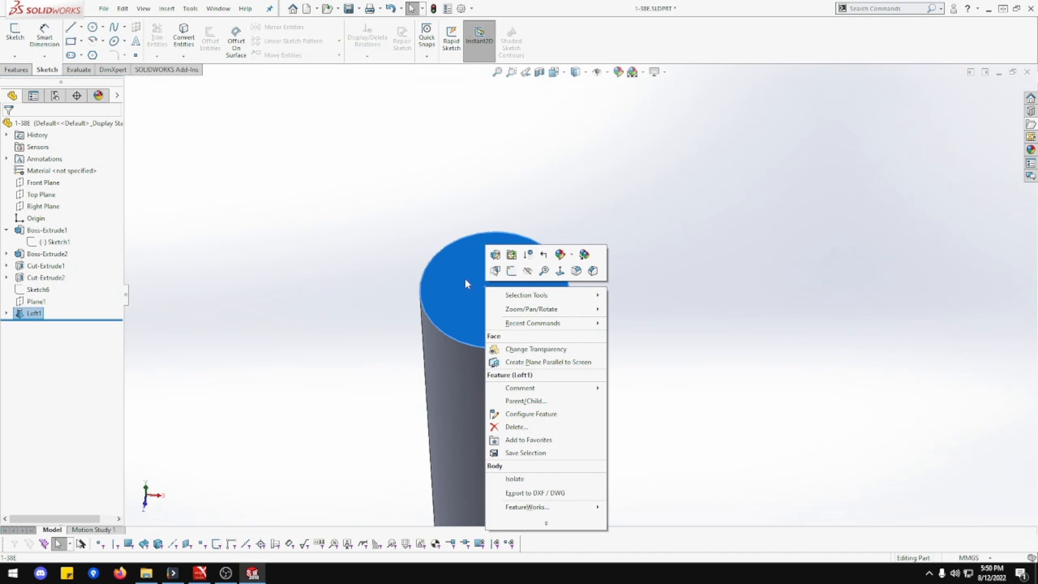
left_click(511, 272)
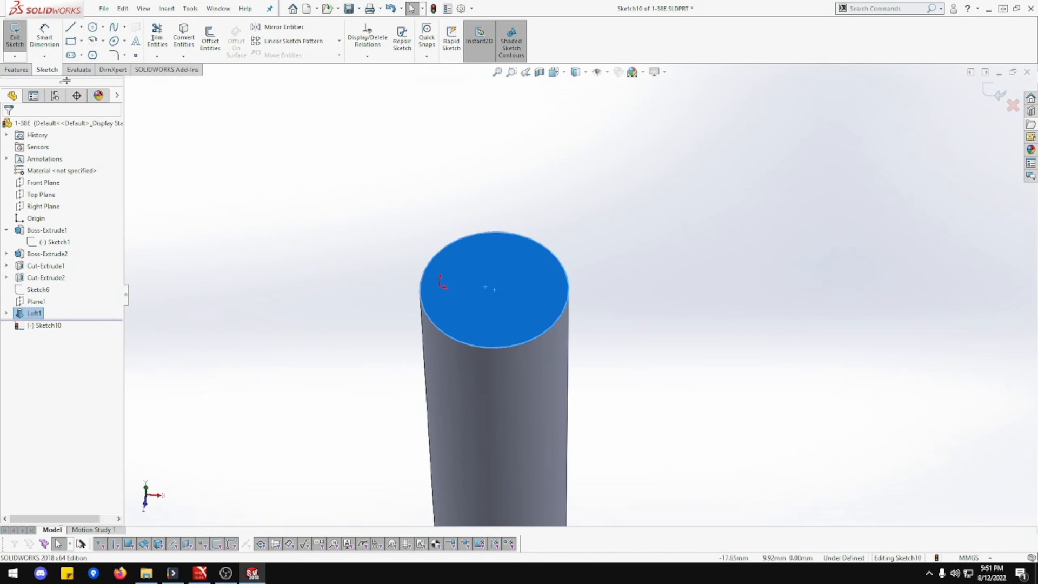
left_click(93, 40)
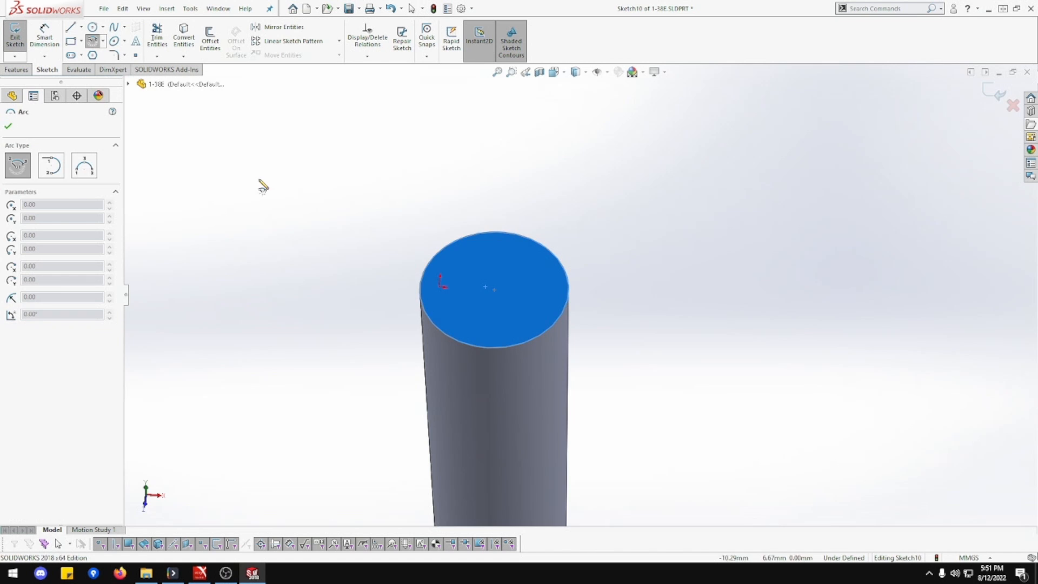
left_click(494, 290)
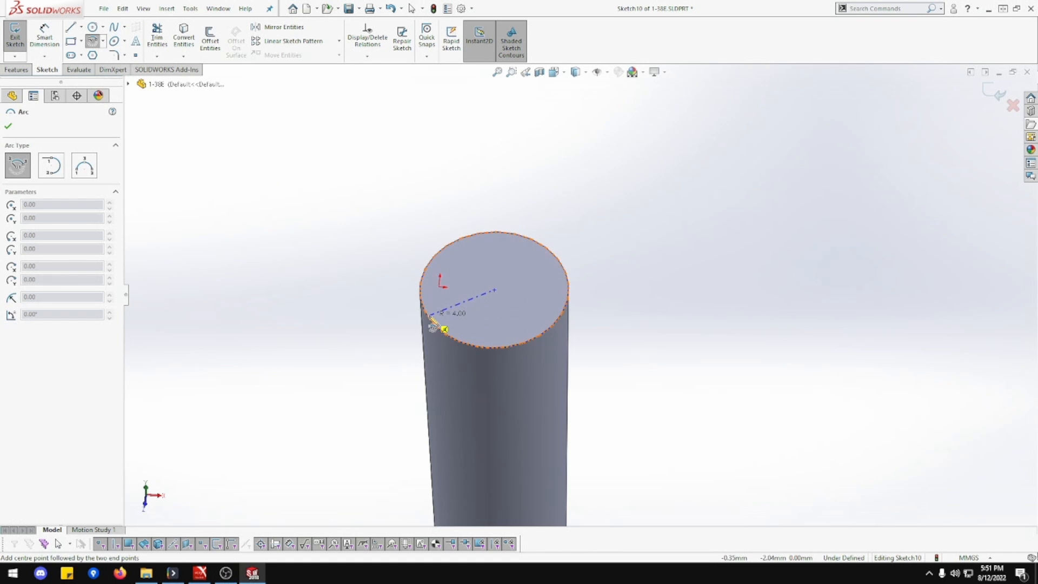
left_click(398, 331)
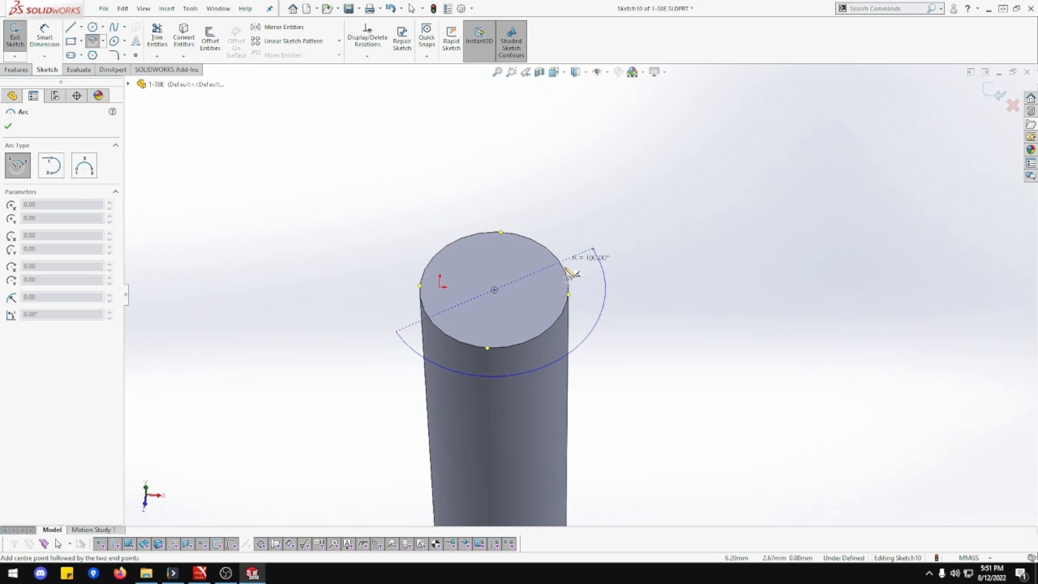
left_click(592, 329)
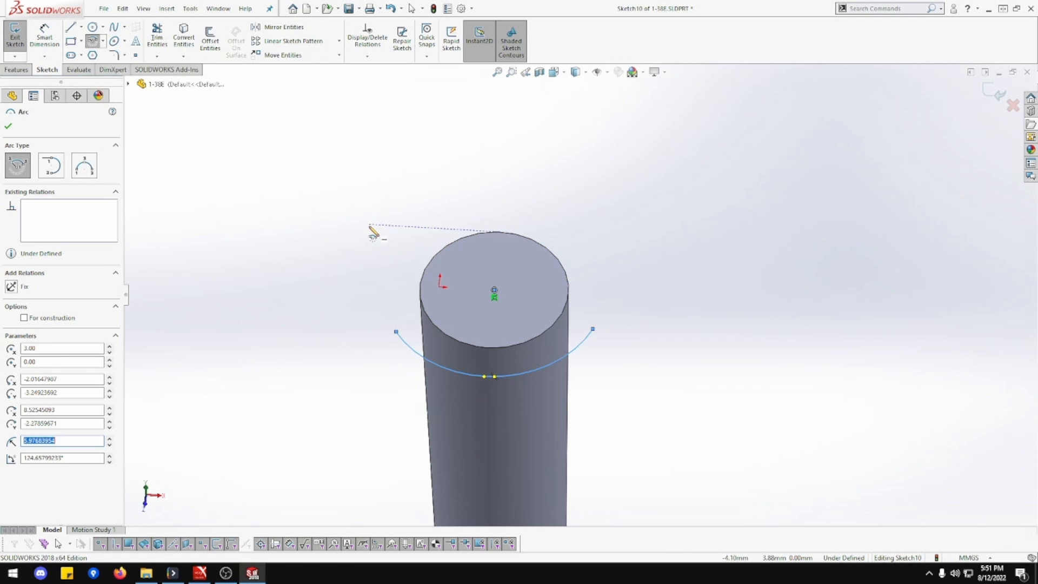
key("Escape")
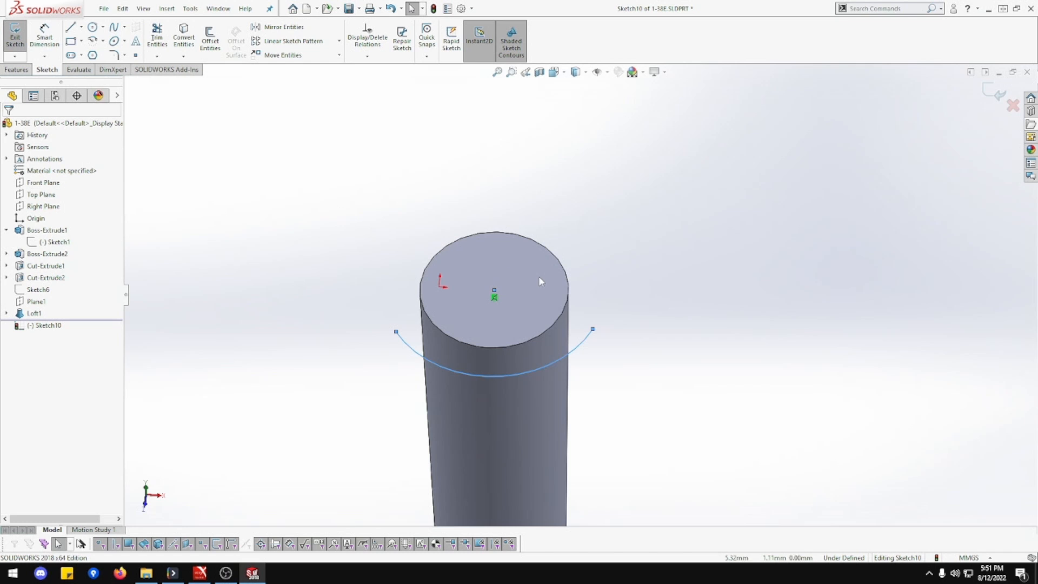
- Make the arc's first endpoint horizontal with its centre point
left_click(494, 291)
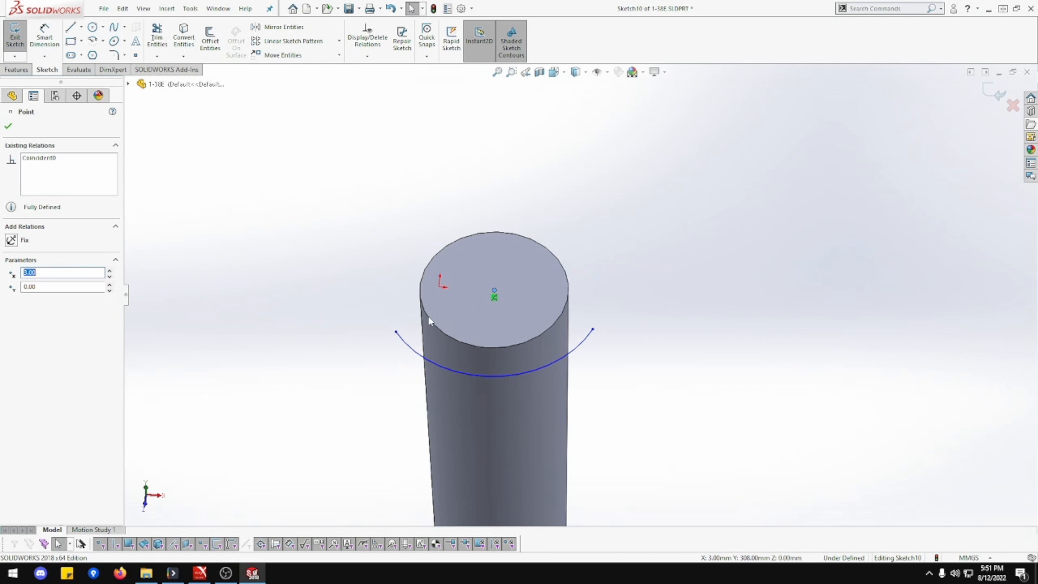
left_click(396, 332, "ctrl")
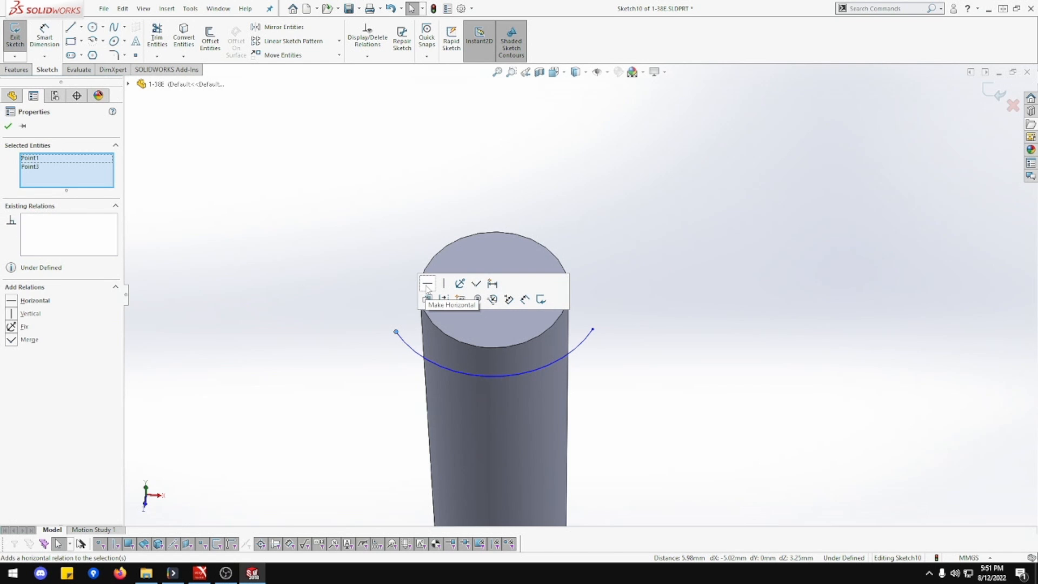
left_click(427, 284)
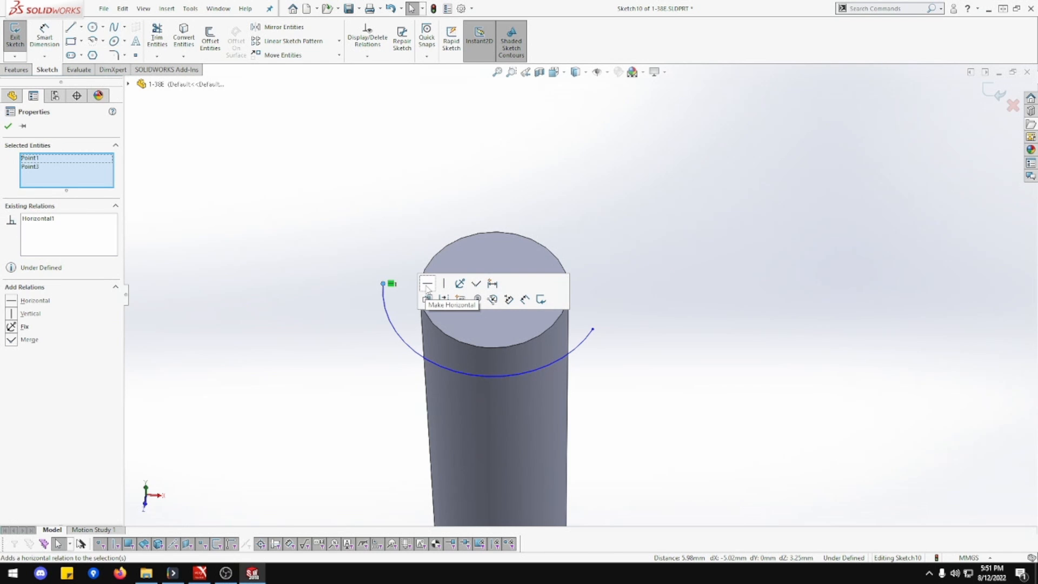
- Make the arc's other endpoint vertical with its centre to form a quarter circle
left_click(593, 330)
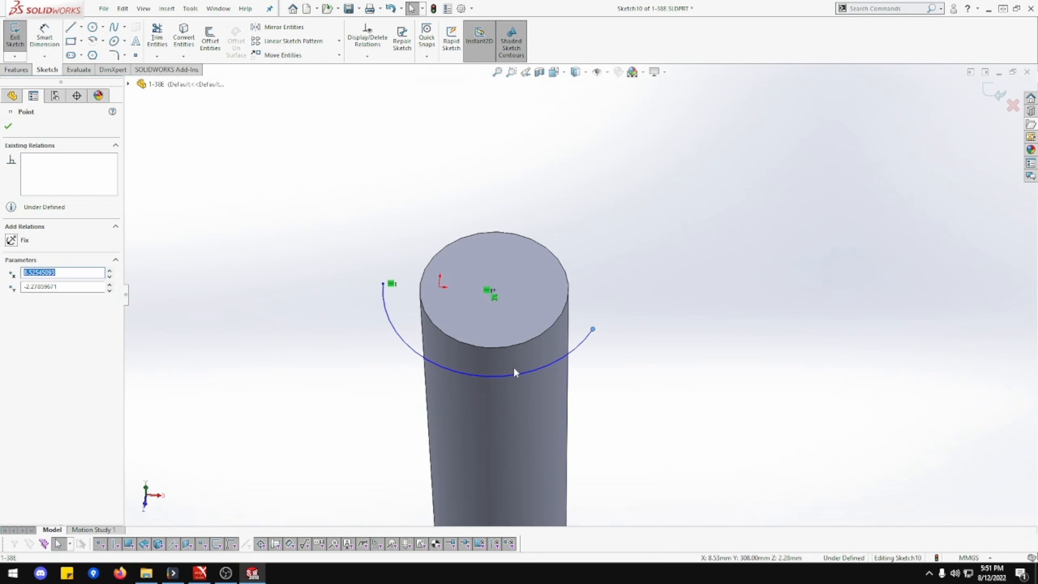
left_click(490, 291)
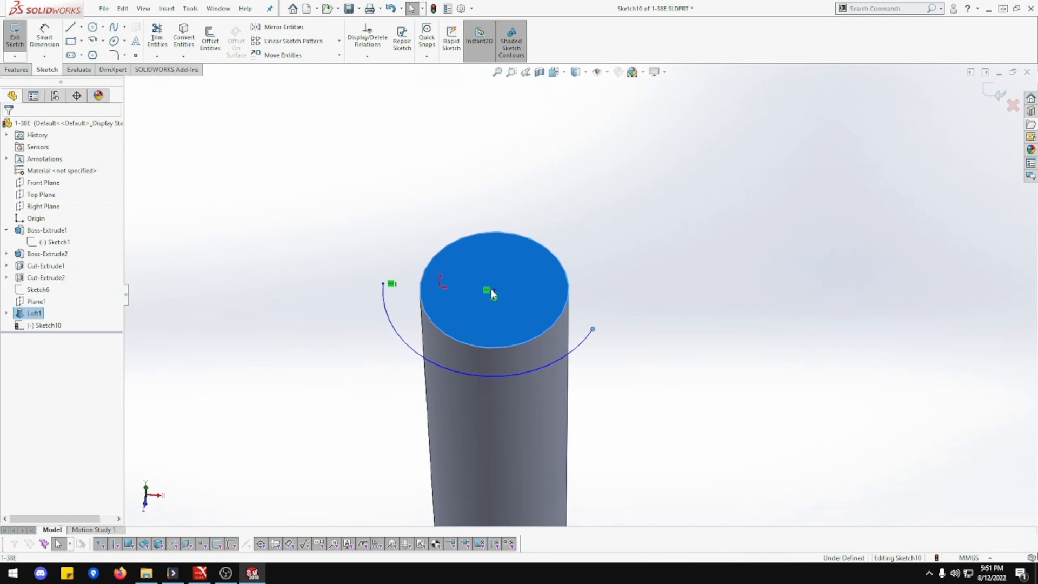
left_click(602, 265)
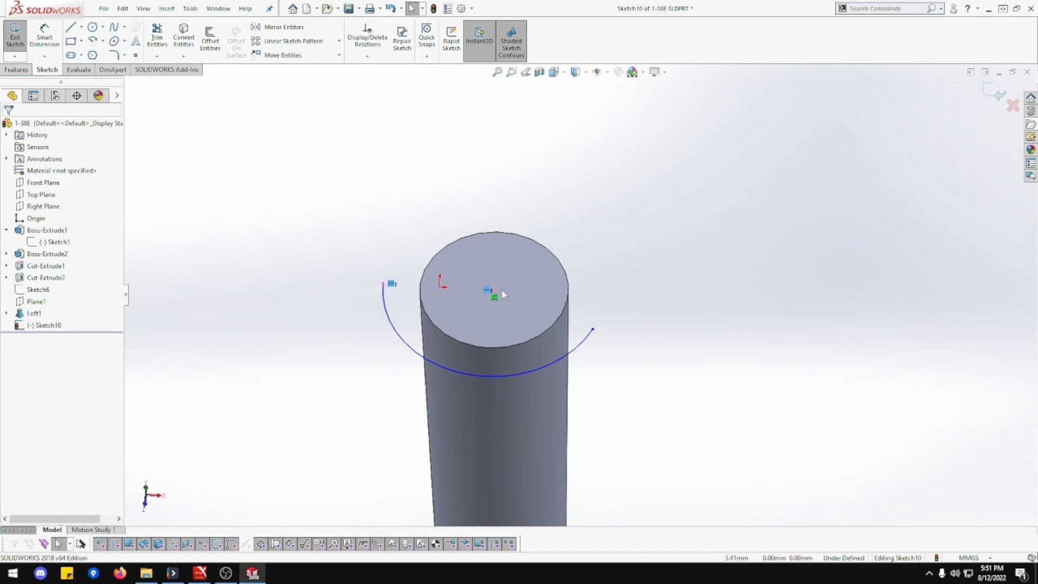
scroll(501, 289, "down", 3)
left_click(514, 296)
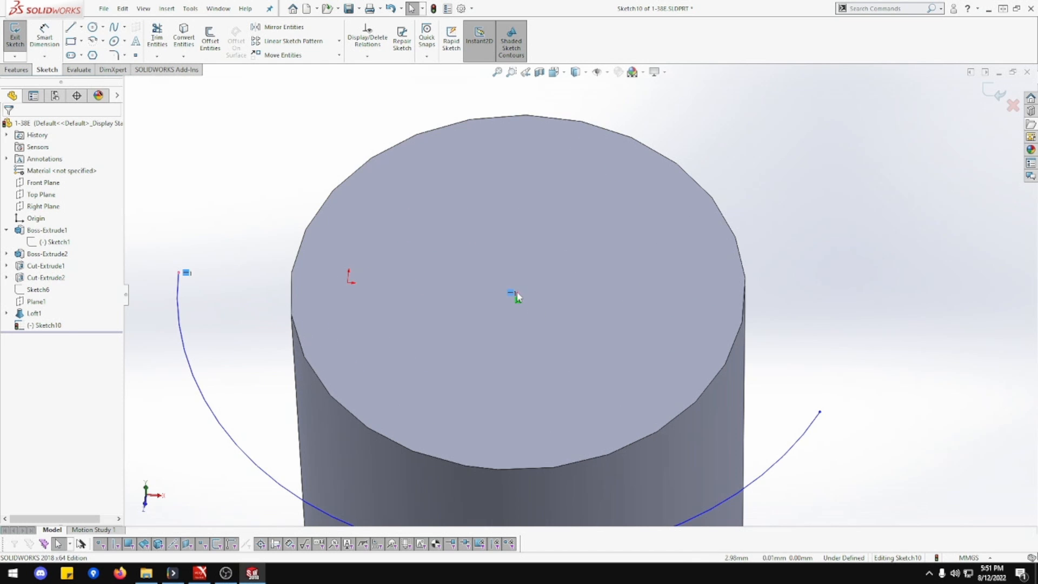
scroll(624, 319, "up", 3)
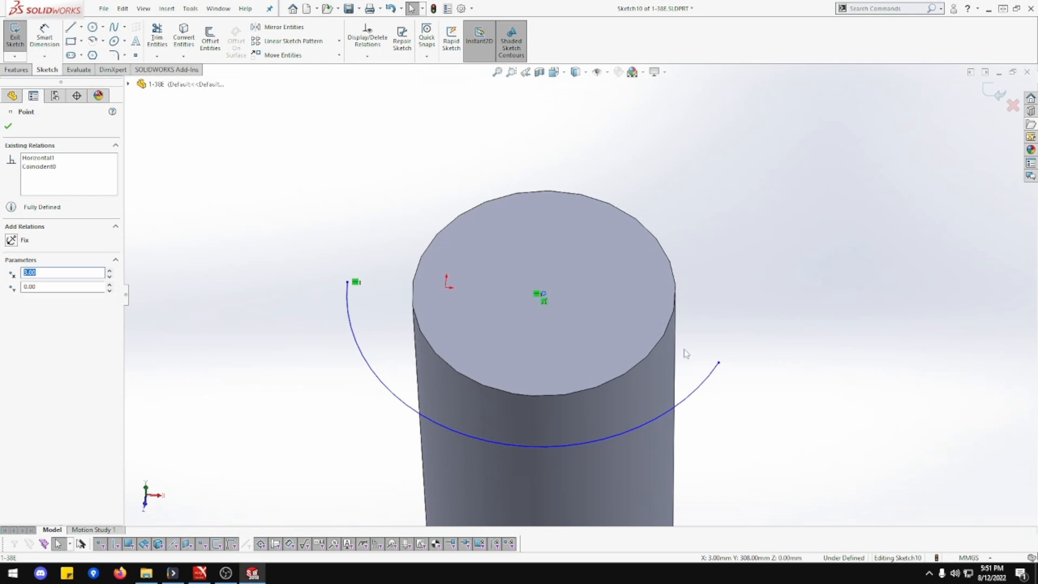
left_click(719, 364, "ctrl")
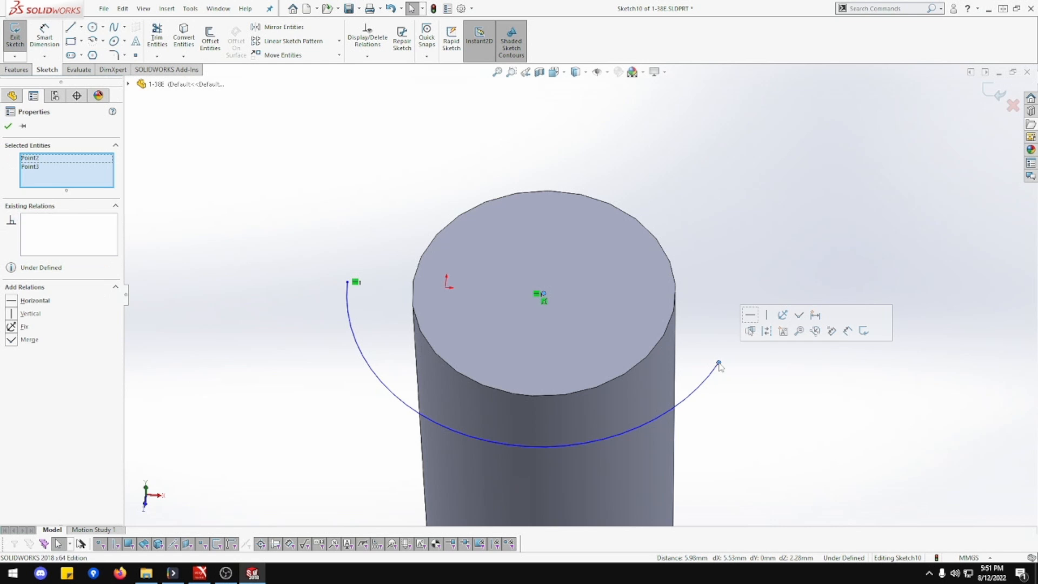
left_click(766, 317)
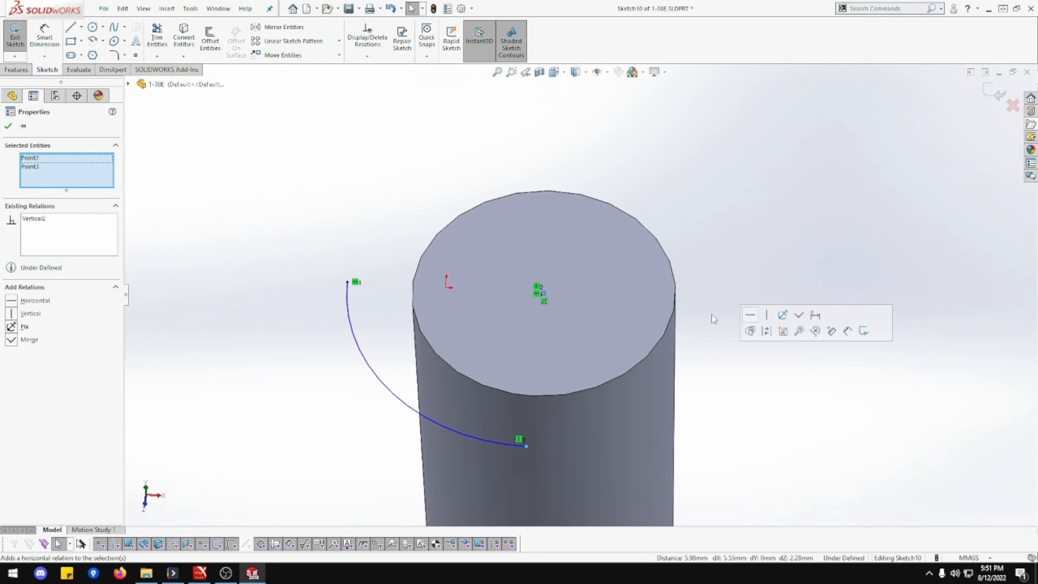
- Draw a vertical line from the arc's centre to its lower endpoint
left_click(70, 27)
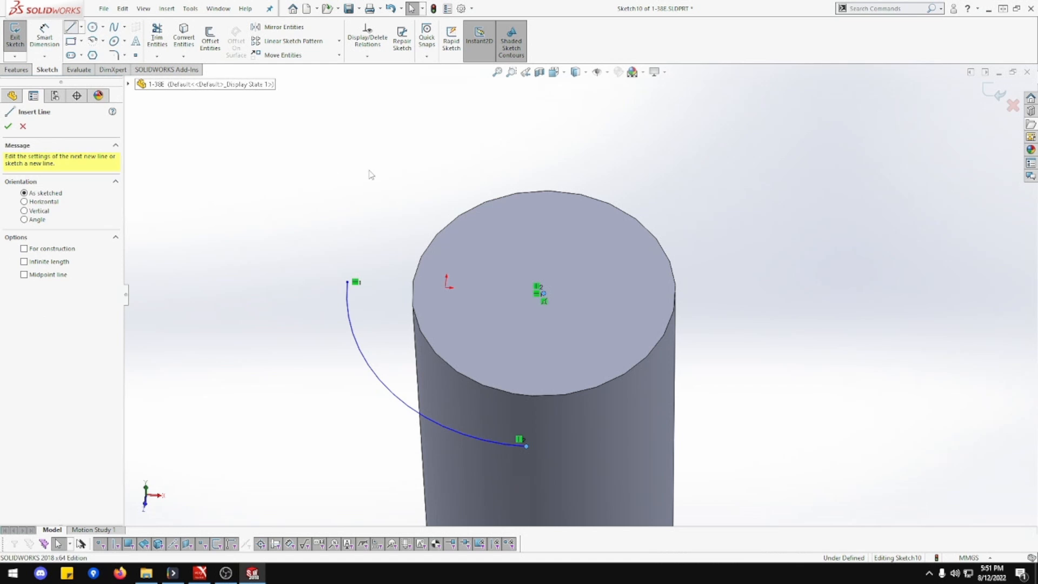
left_click(542, 297)
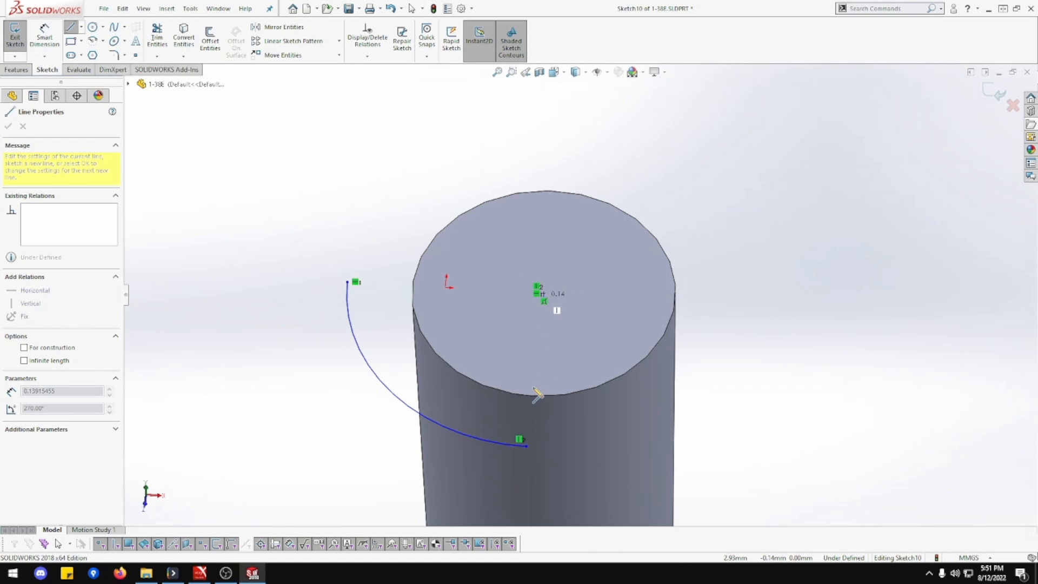
double_click(526, 445)
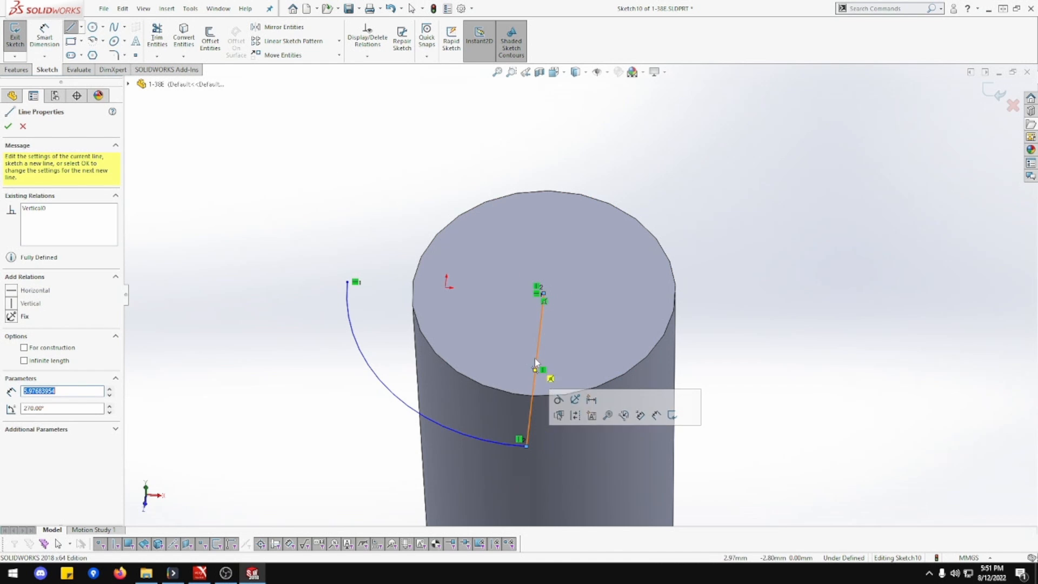
- Close the quarter circle with a horizontal line from the arc's endpoint to its centre and set the arc's radius to 4 mm
left_click(347, 281)
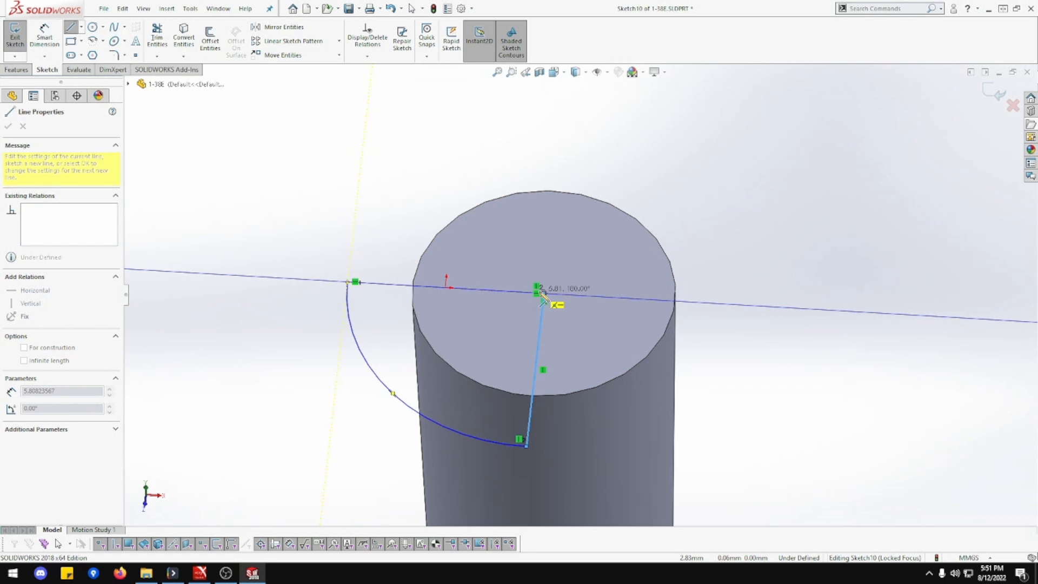
left_click(543, 293)
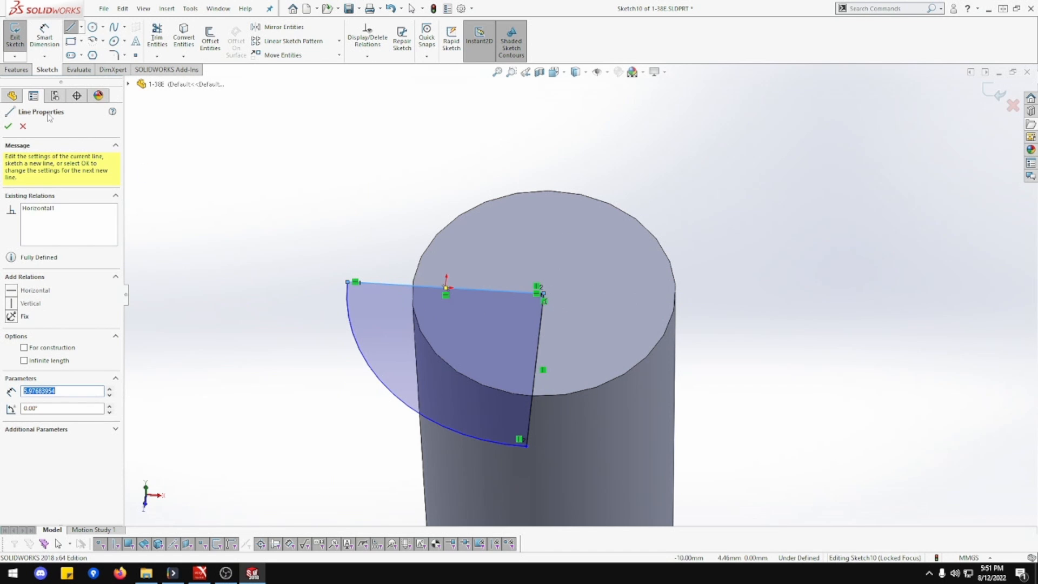
left_click(45, 37)
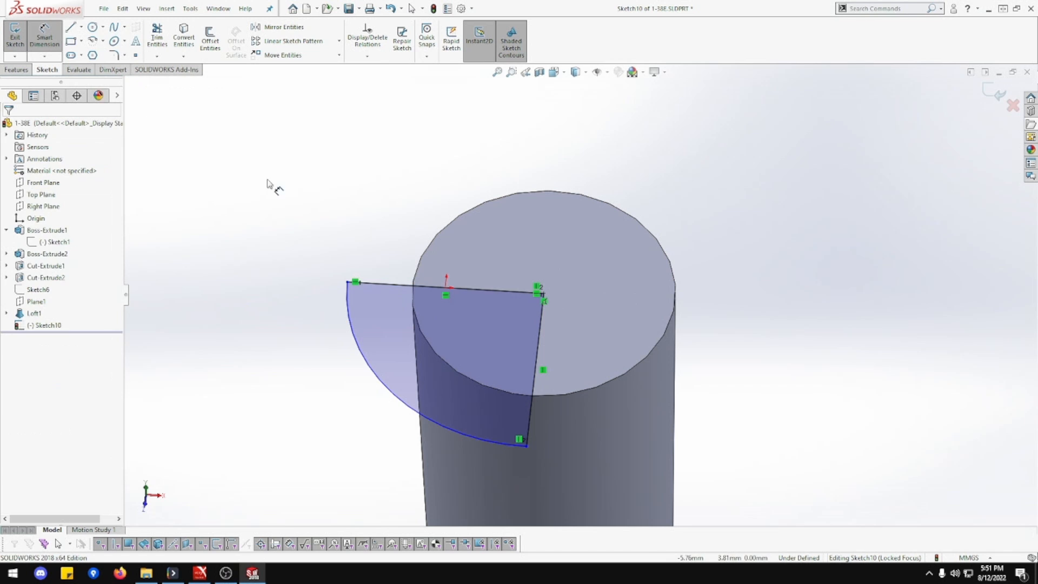
left_click(371, 372)
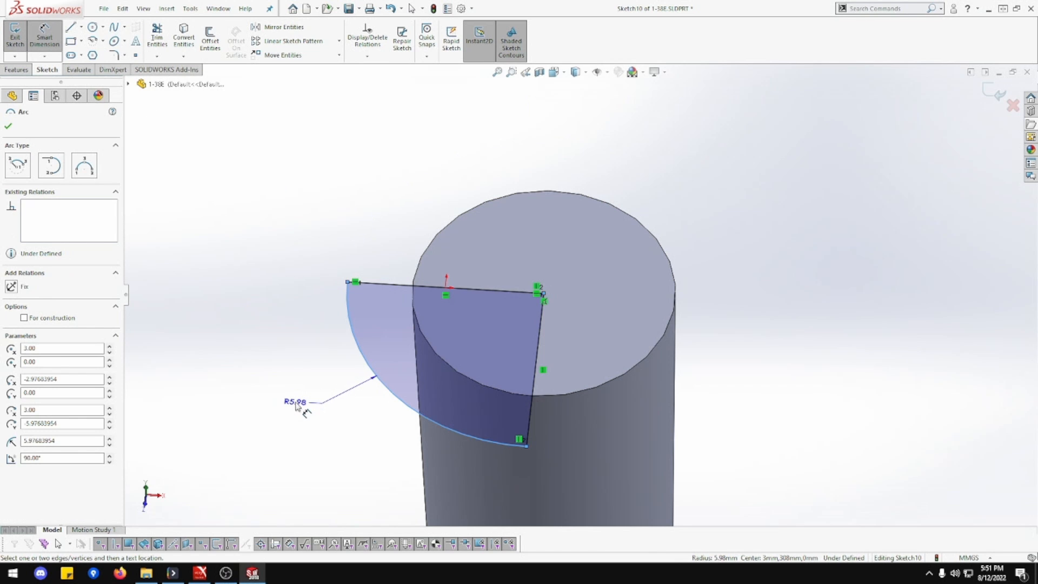
left_click(296, 406)
type("4mm")
key("Return")
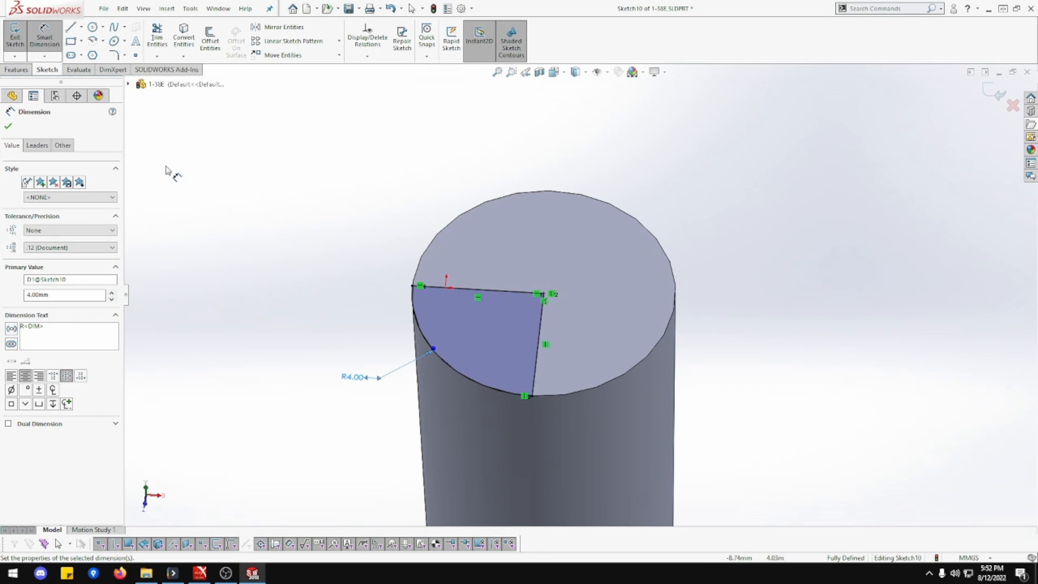
left_click(23, 70)
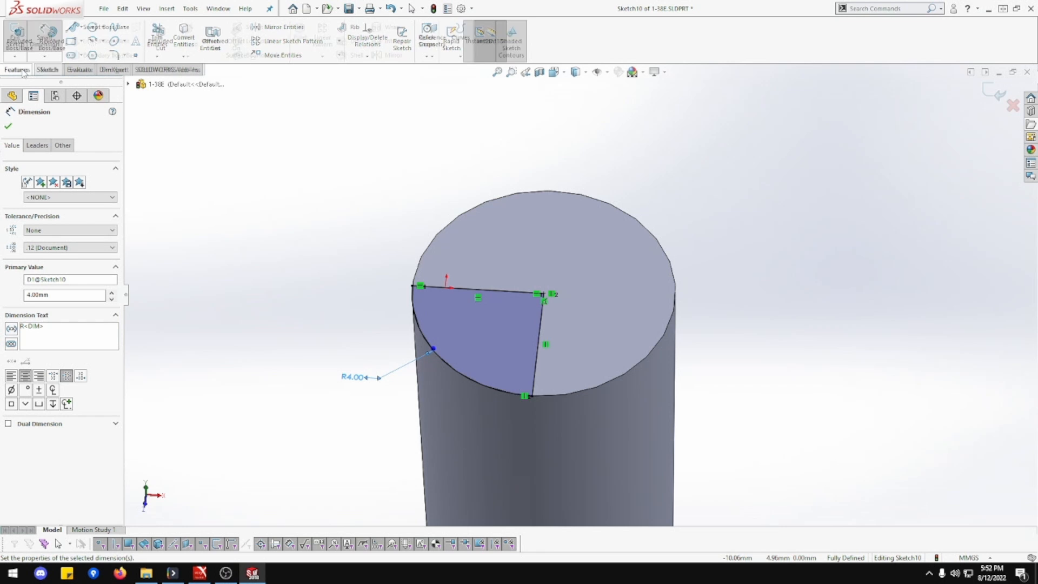
left_click(55, 47)
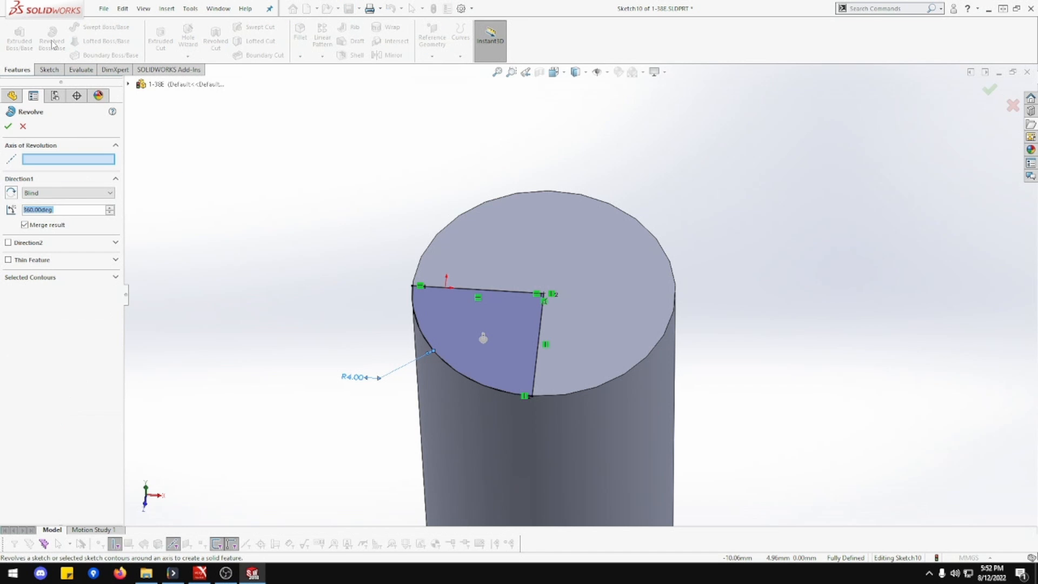
key("Escape")
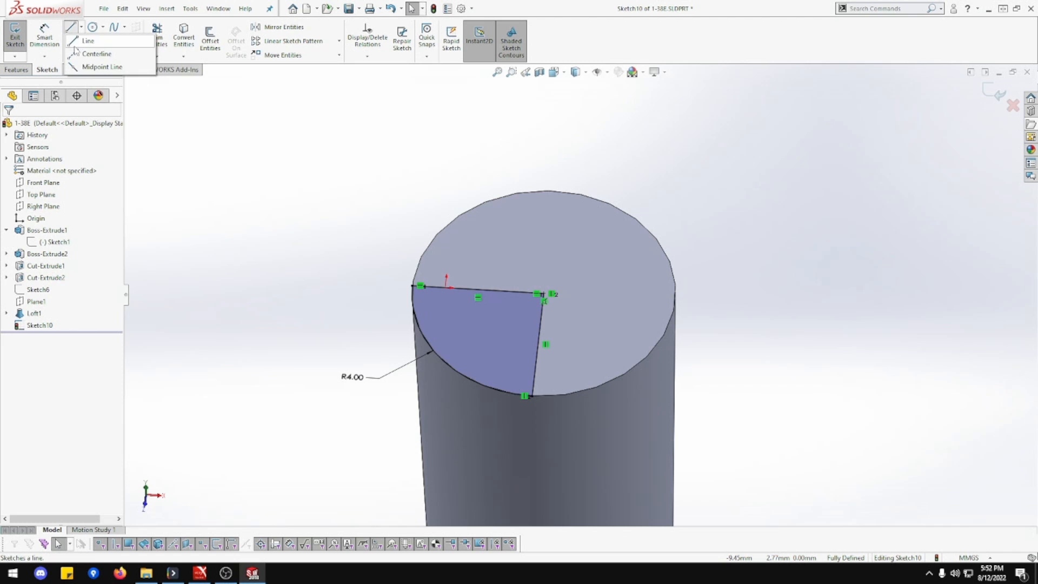
- Draw a horizontal construction line from the arc's centre, opposite the existing horizontal line and extending past the end face's edge
key("l")
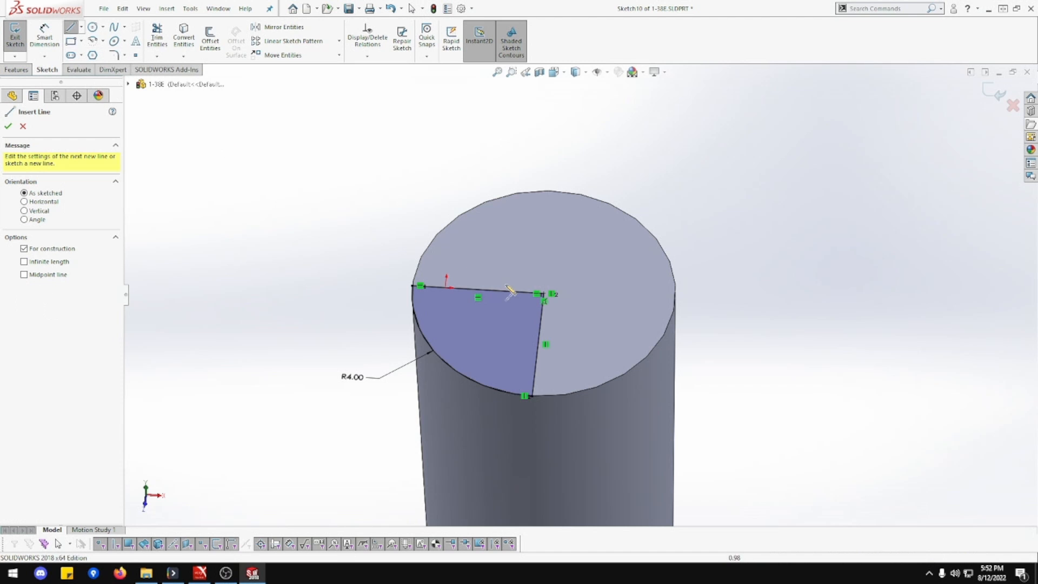
left_click(544, 293)
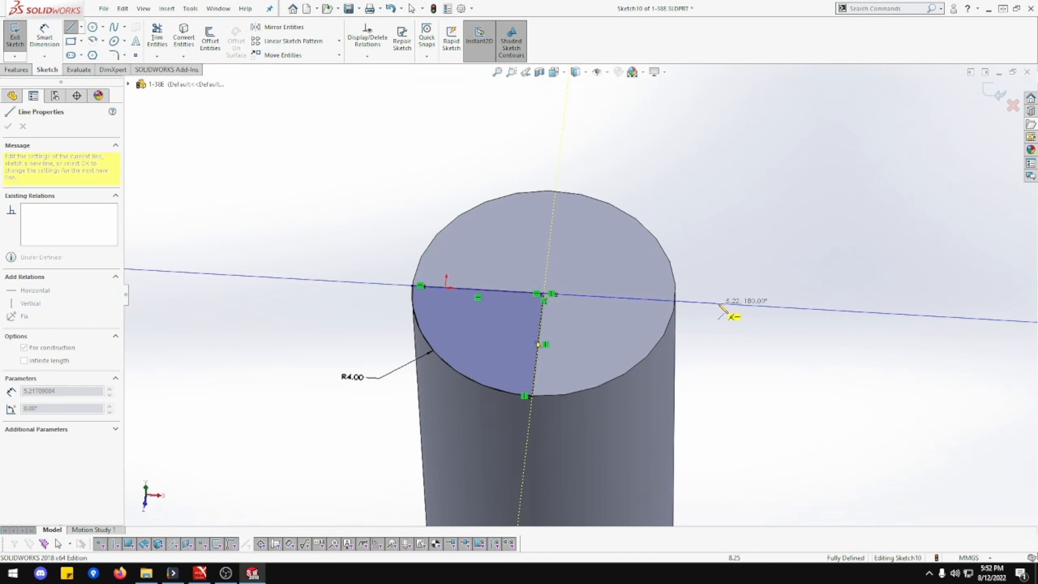
left_click(739, 304)
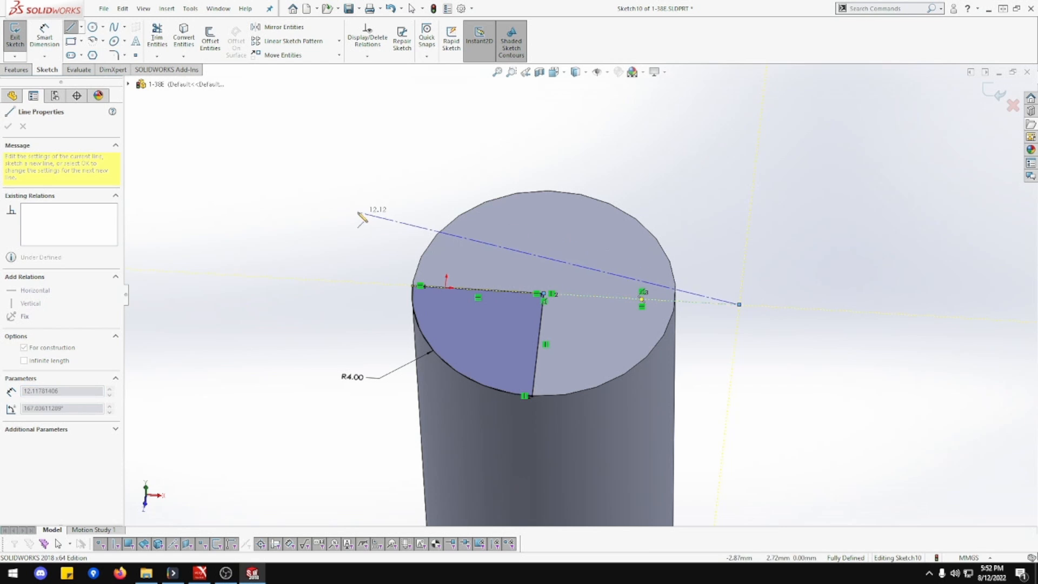
left_click(16, 70)
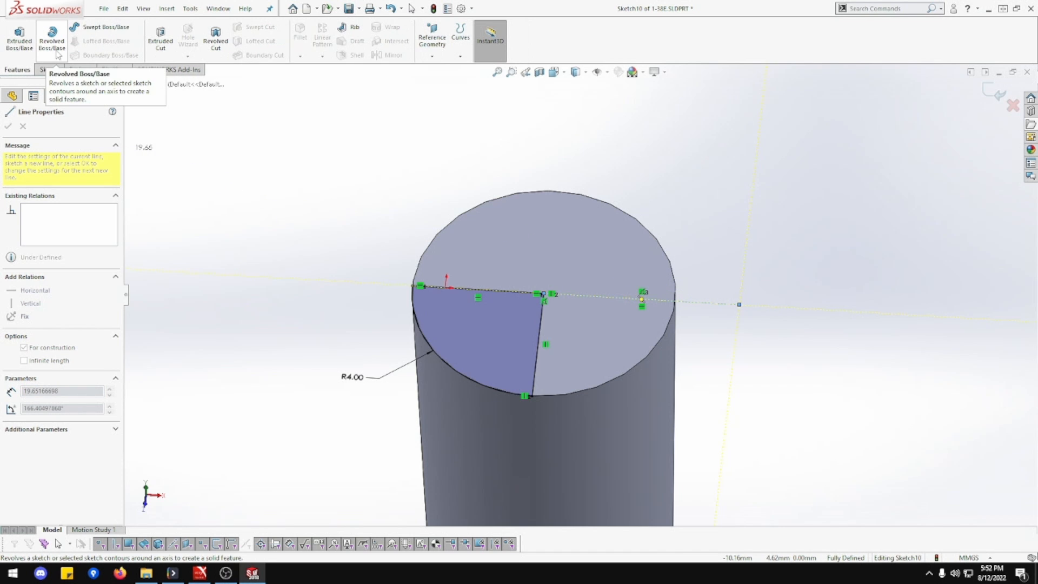
left_click(52, 37)
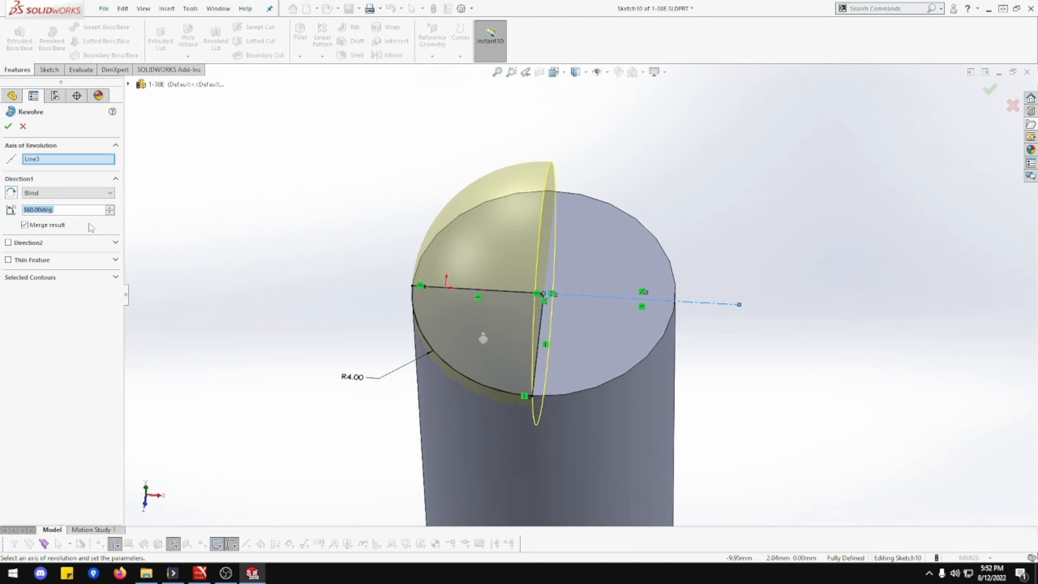
left_click(38, 246)
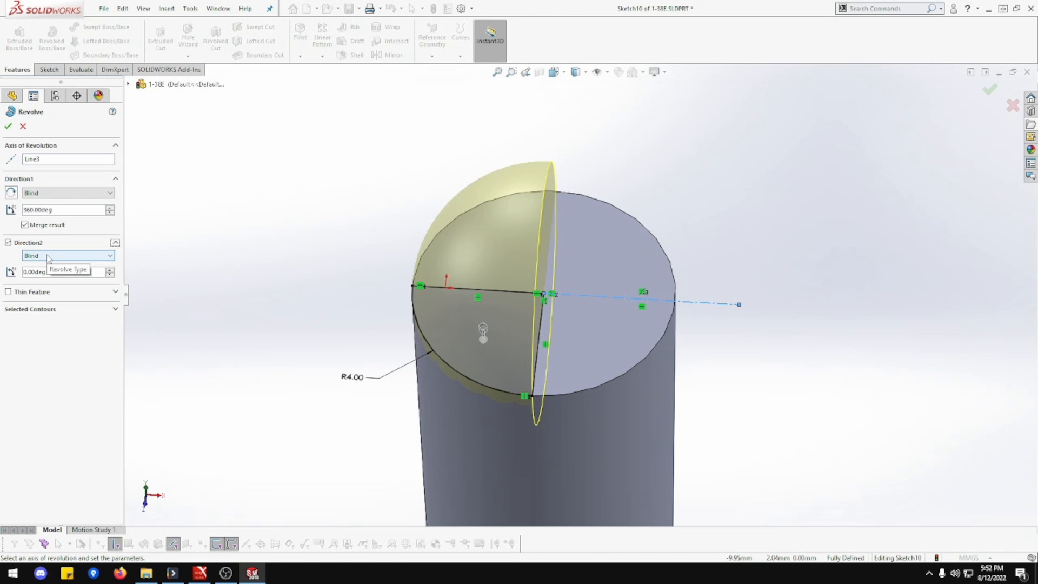
left_click(48, 256)
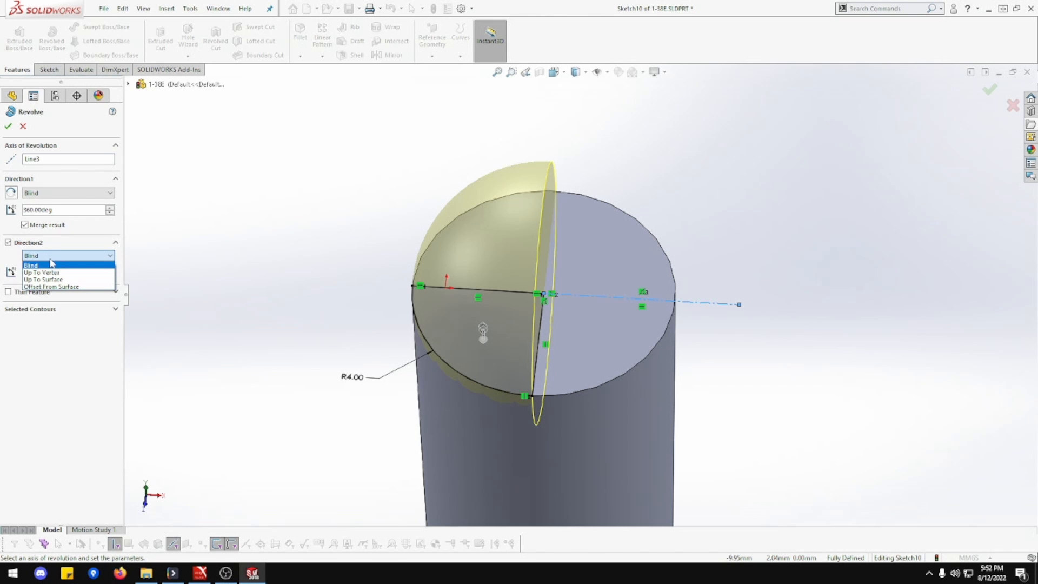
left_click(51, 258)
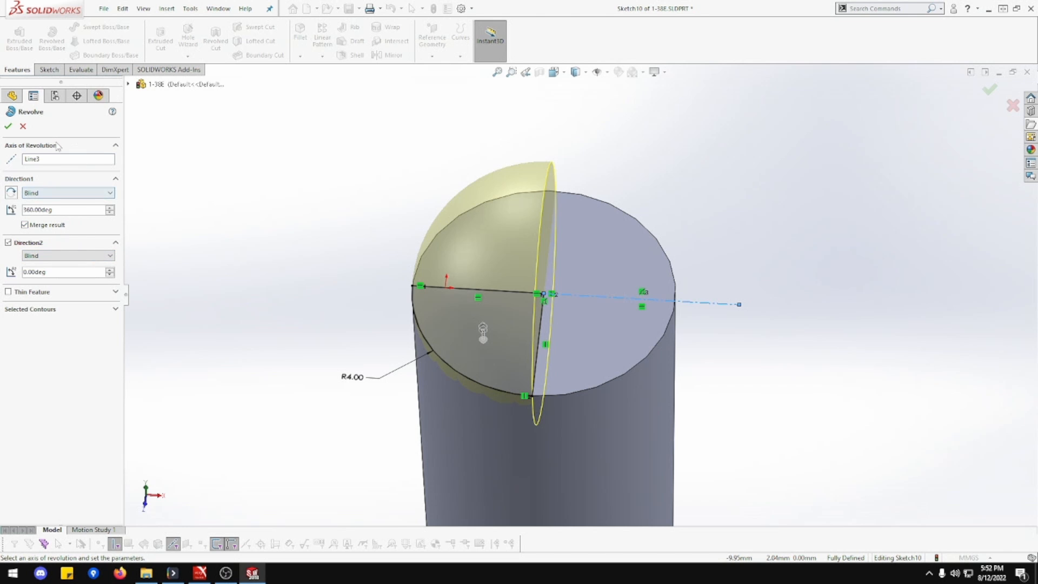
left_click(23, 127)
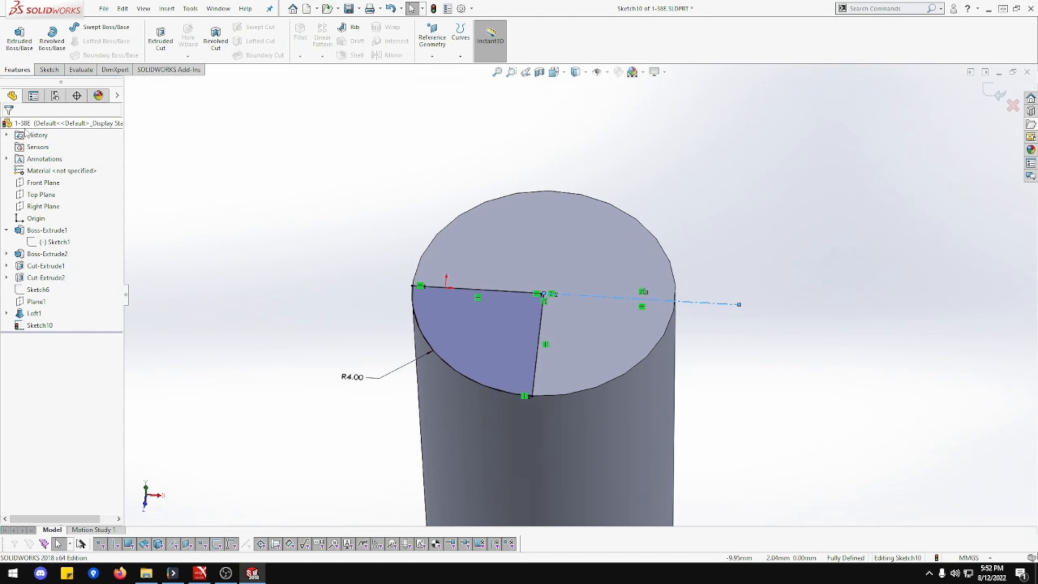
- Delete the vertical line of the quarter circle and the vertical relation between the arc's endpoint and centre
left_click(538, 352)
key("Delete")
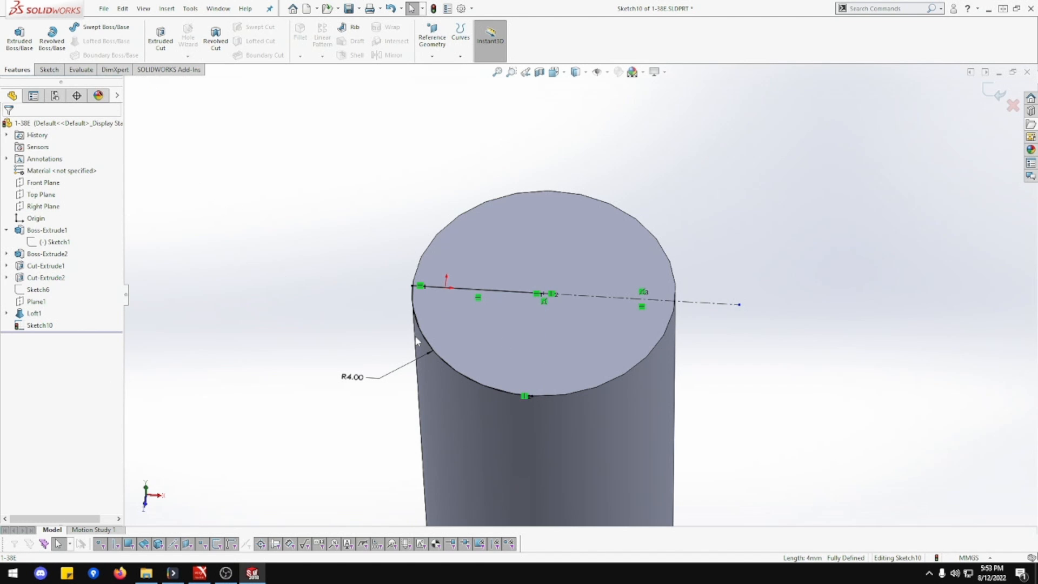
left_click(524, 396)
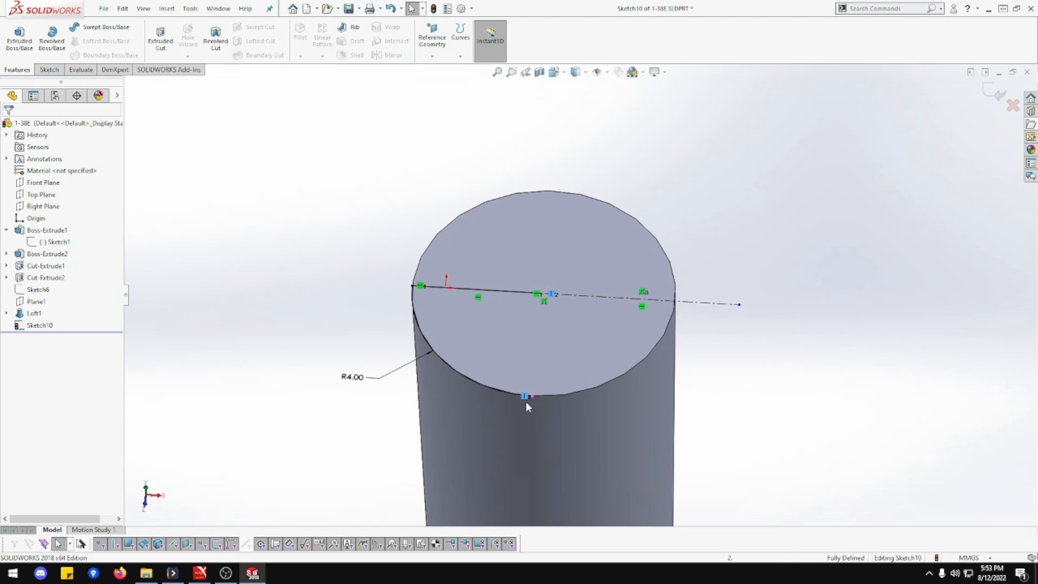
key("Delete")
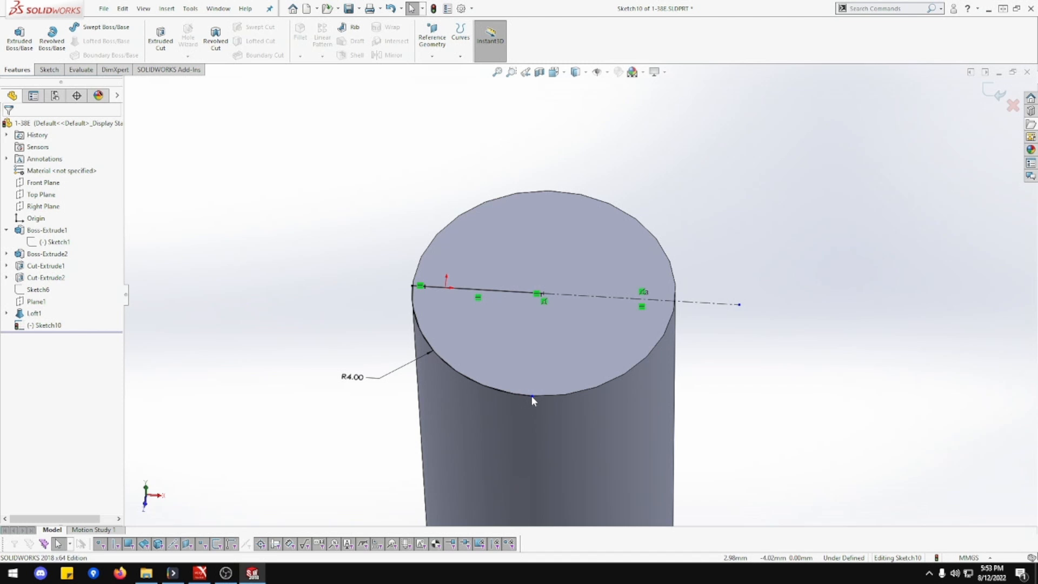
- Extend the arc into a semicircle by moving its free endpoint around the face and making it coincident with the construction line
left_click_drag(530, 394, 626, 373)
left_click(589, 291)
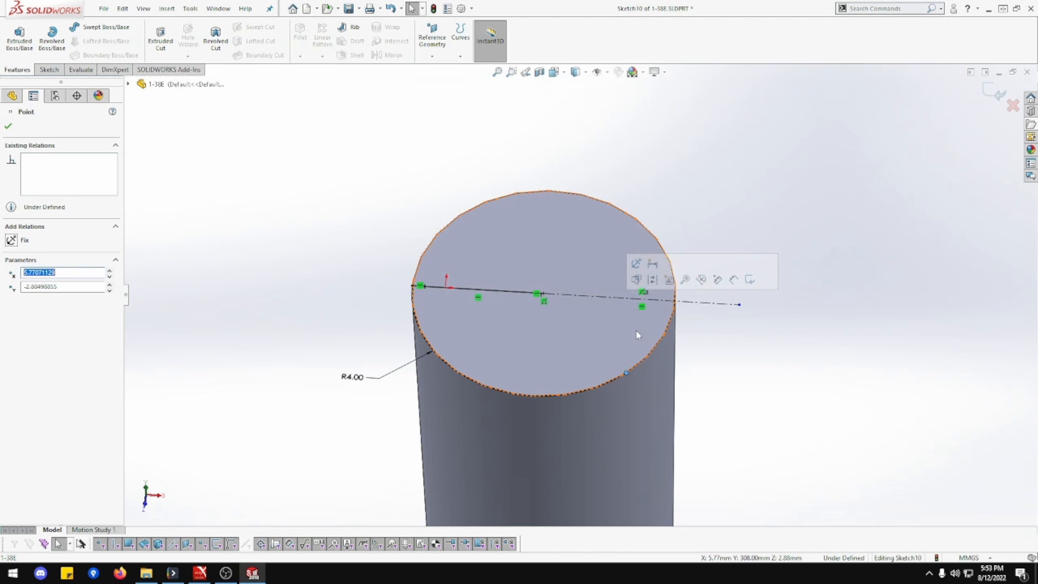
left_click(689, 302, "ctrl")
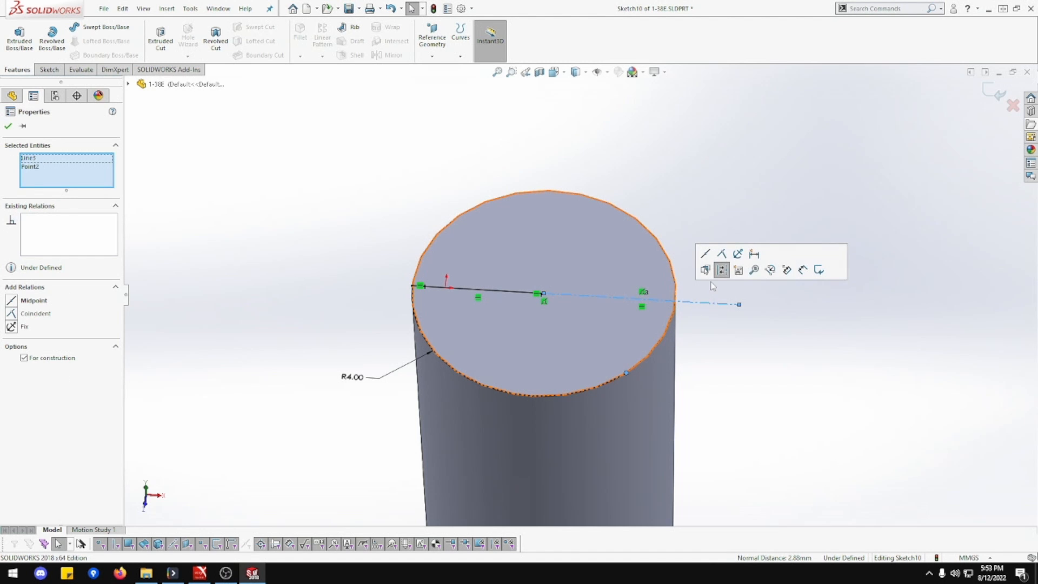
left_click(721, 269)
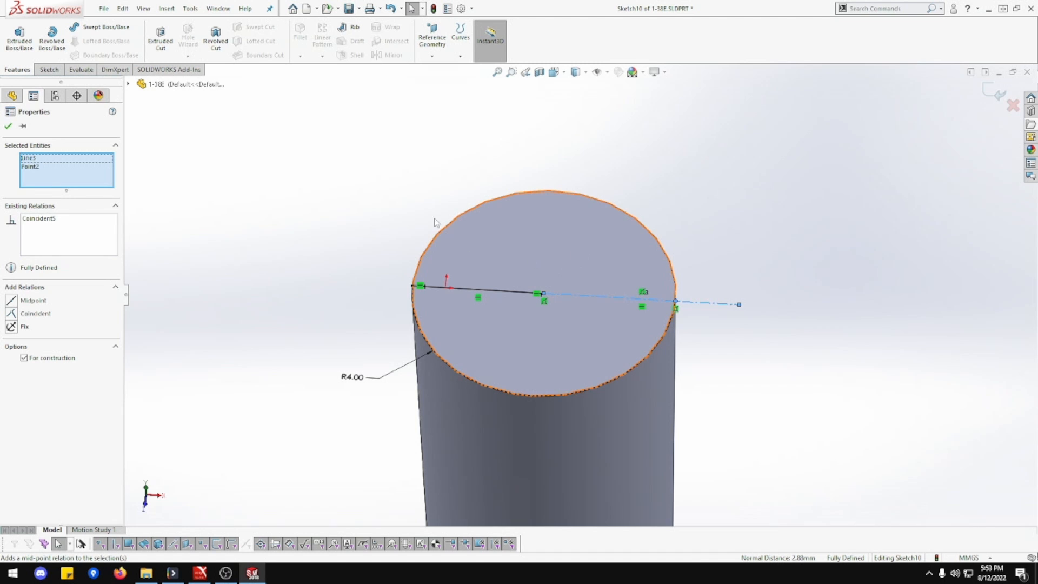
- Close the semicircle with a solid line from the arc's centre to its endpoint on the construction line
left_click(48, 70)
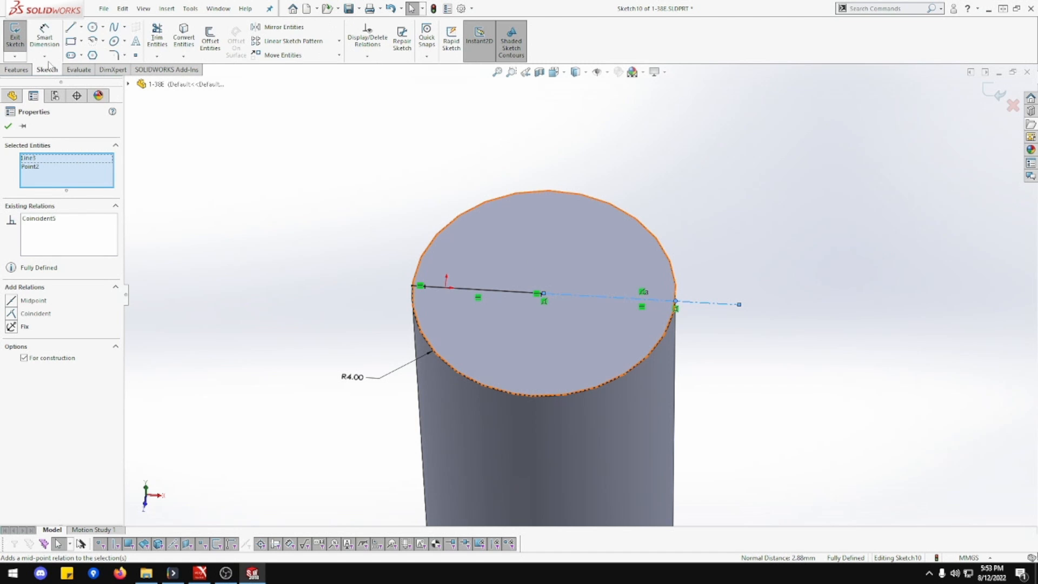
left_click(70, 27)
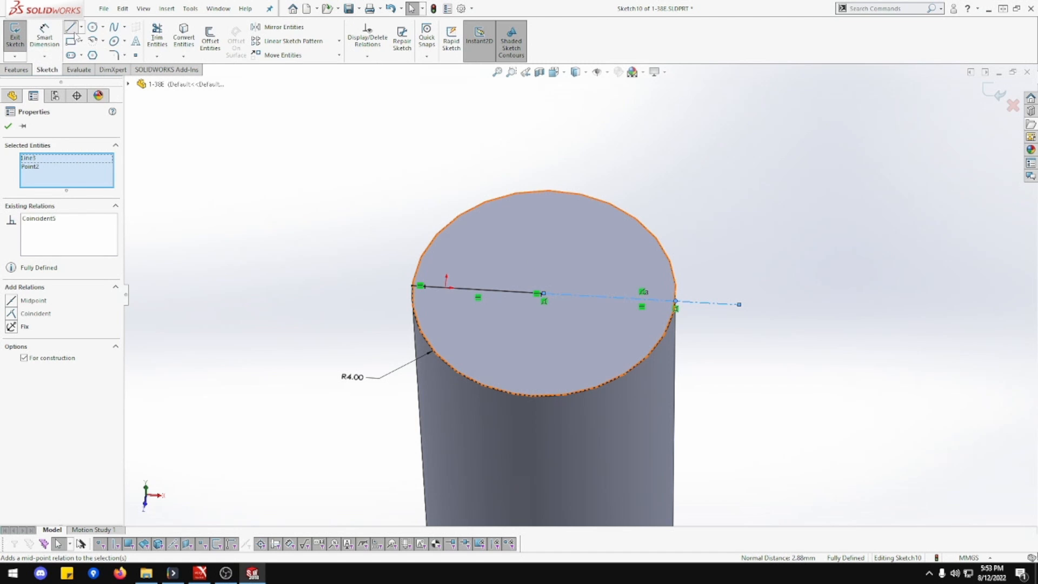
left_click(543, 293)
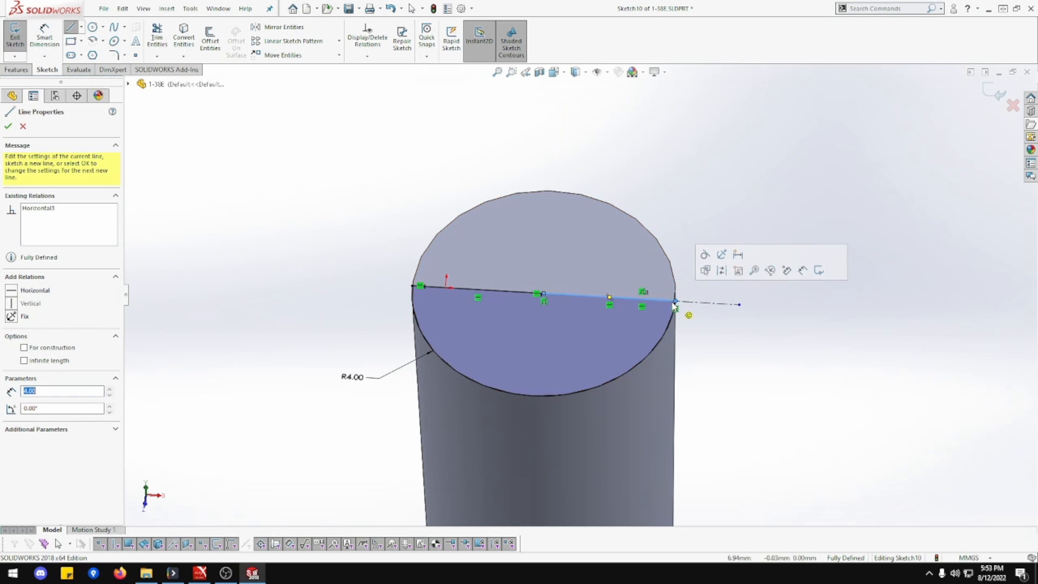
left_click(676, 301)
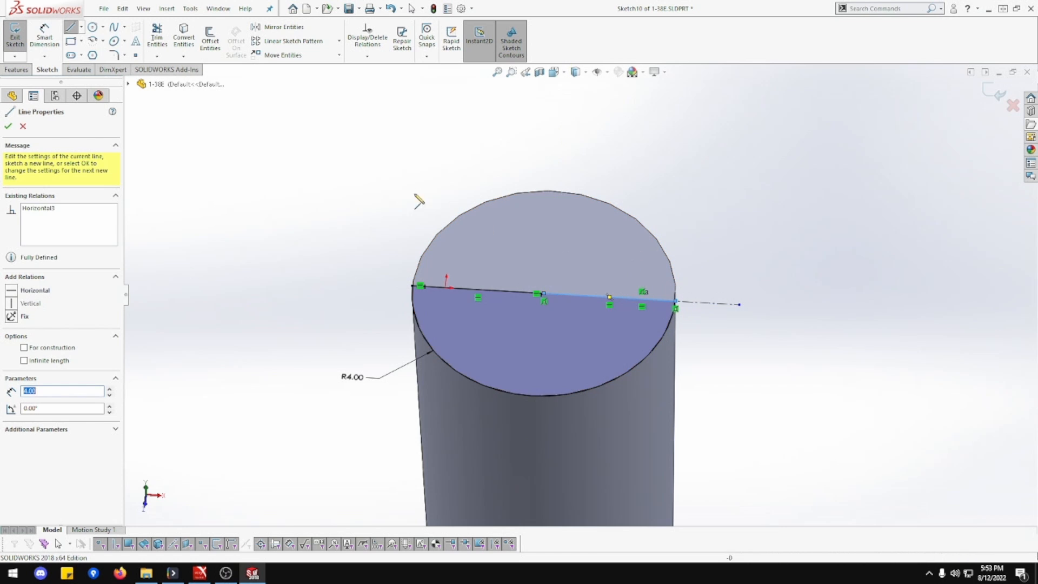
- Revolve the semicircle 360° about its straight edge as a separate body to round the handle's end, and show the whole part isometrically
left_click(17, 69)
left_click(48, 47)
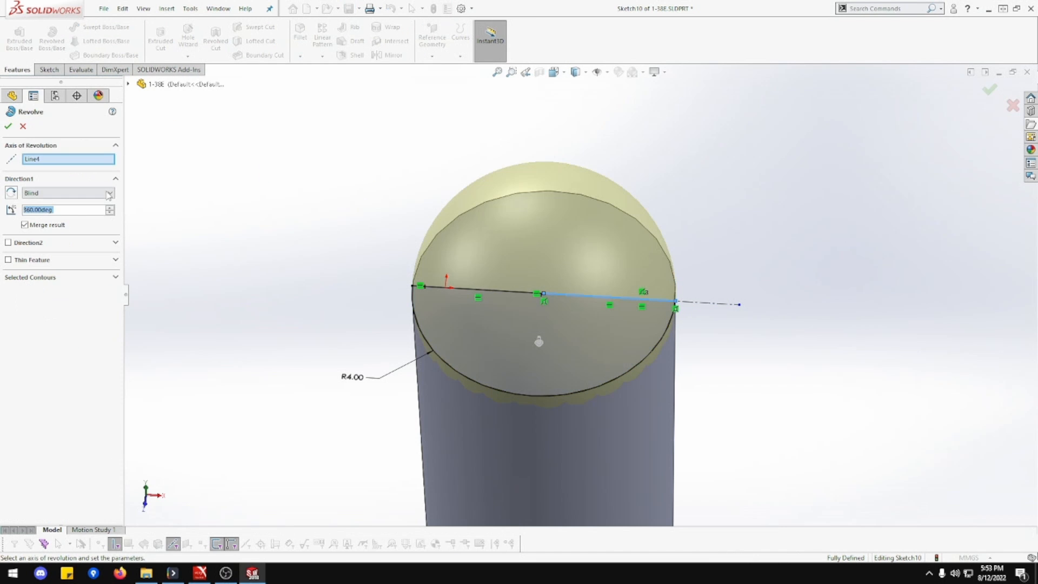
mouse_move(530, 276)
middle_mouse_down()
mouse_move(465, 259)
mouse_move(419, 265)
mouse_move(593, 241)
mouse_move(575, 253)
middle_mouse_up()
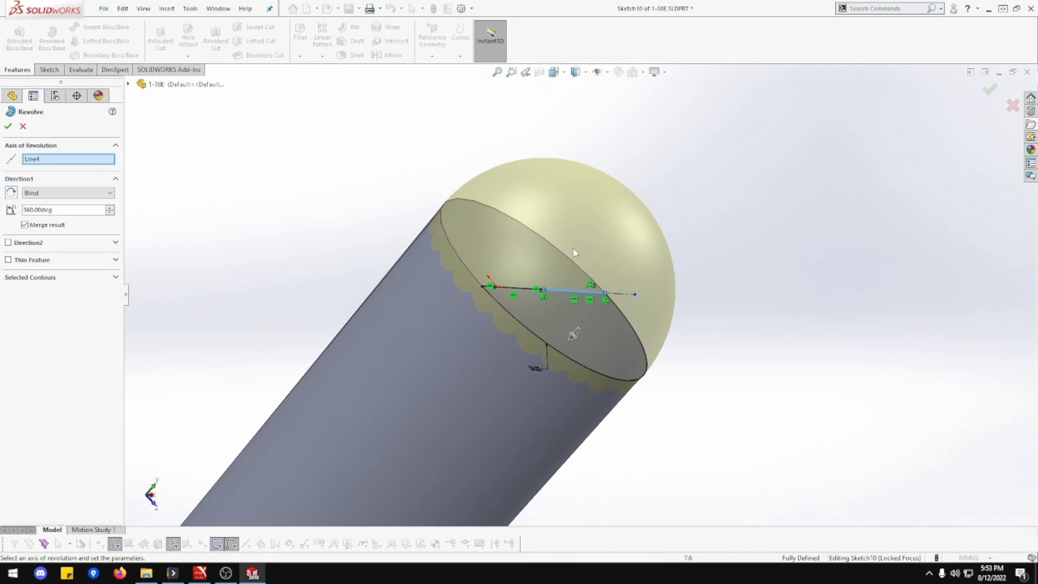
left_click(8, 126)
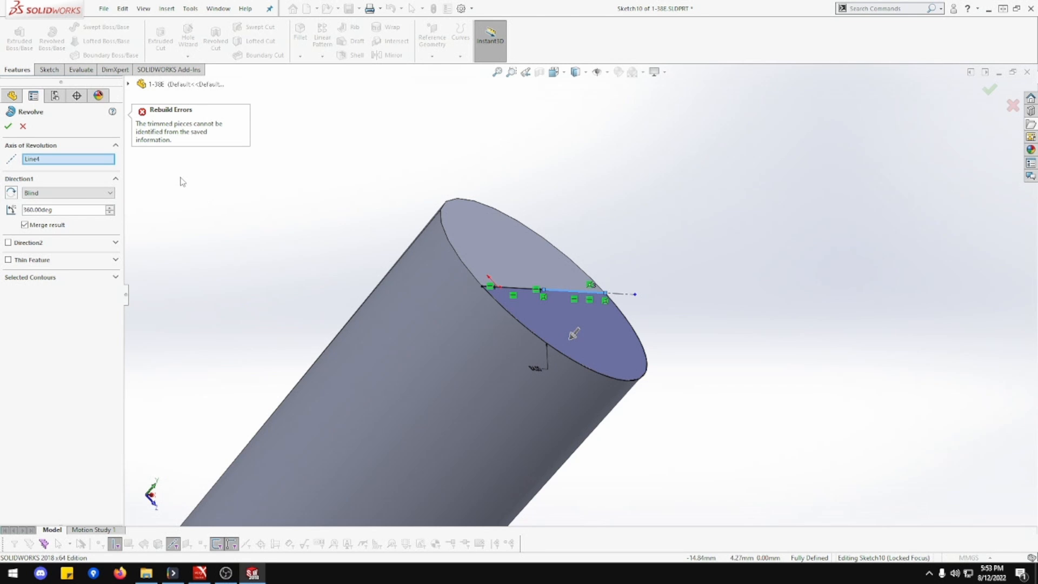
middle_click_drag(286, 229, 260, 209)
scroll(370, 161, "up", 3)
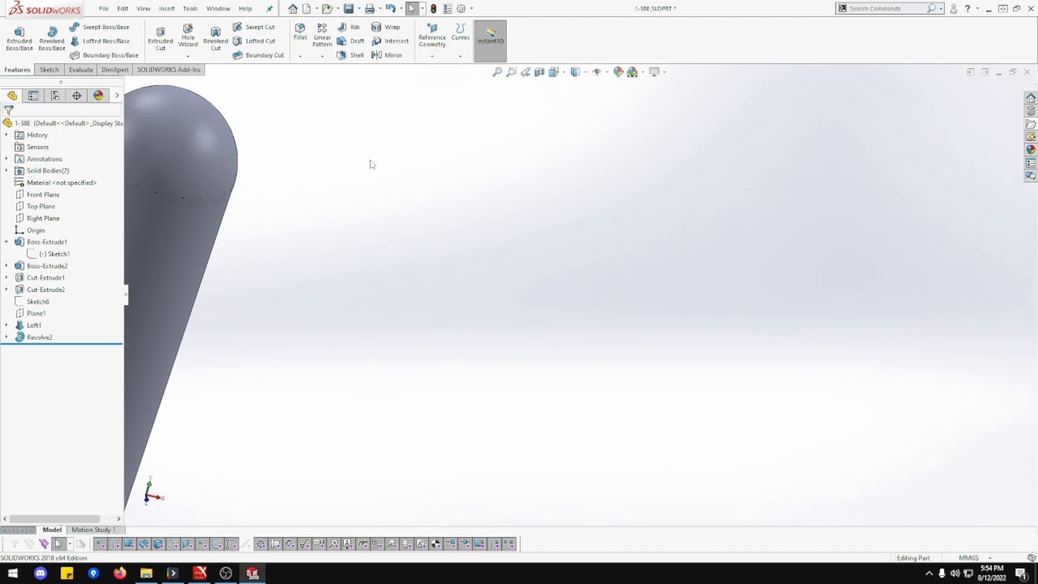
left_click(497, 72)
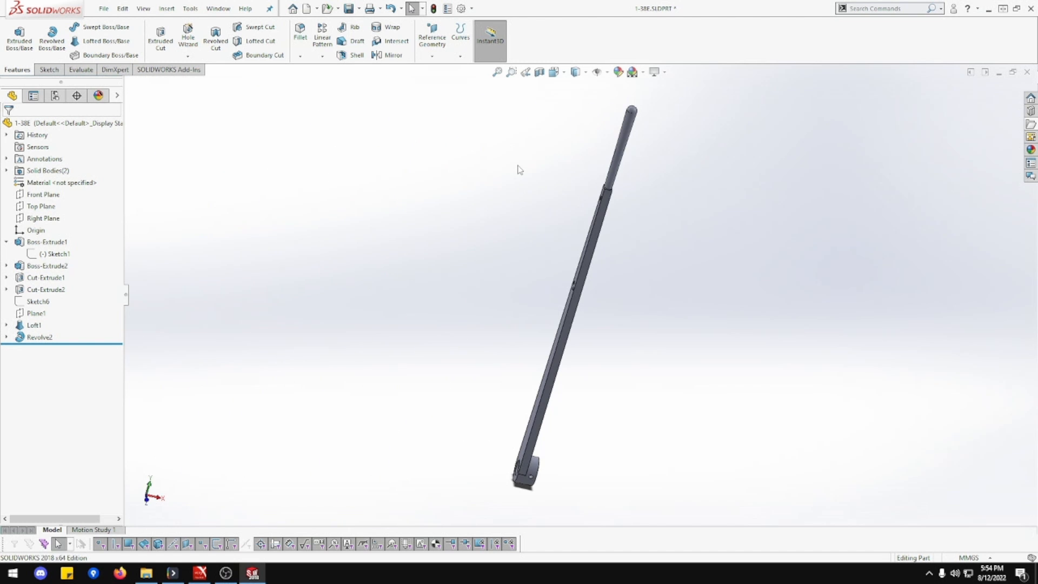
key("ctrl+7")
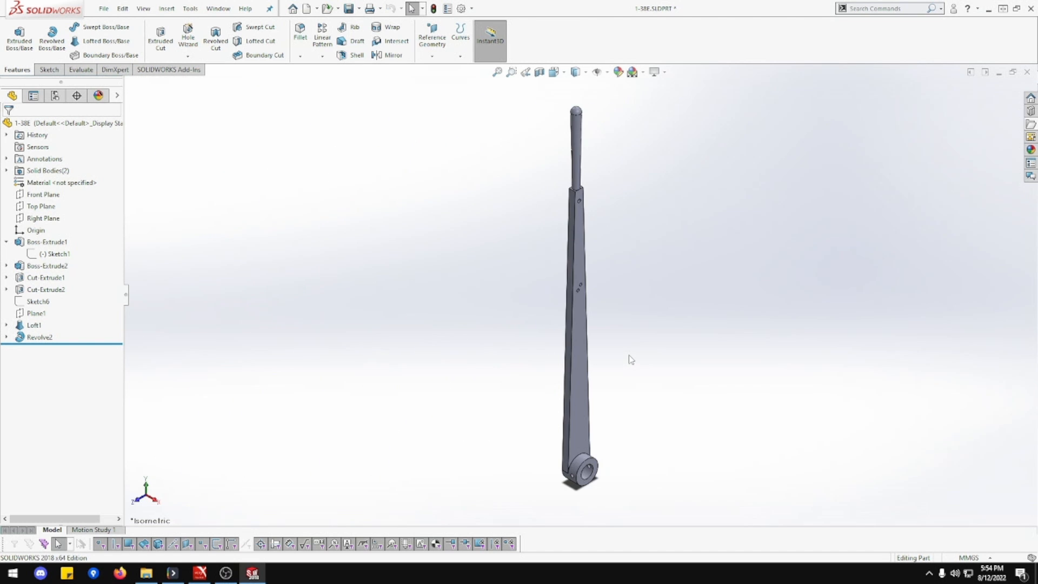